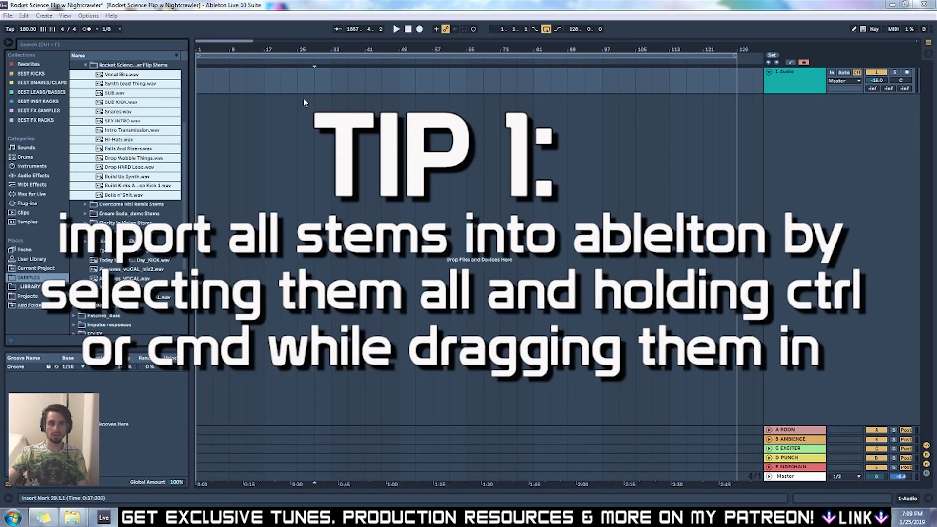
Step: Import all stems from the Rocket Science Flip folder into the arrangement, each on its own audio track
left_click_drag(105, 75, 198, 80)
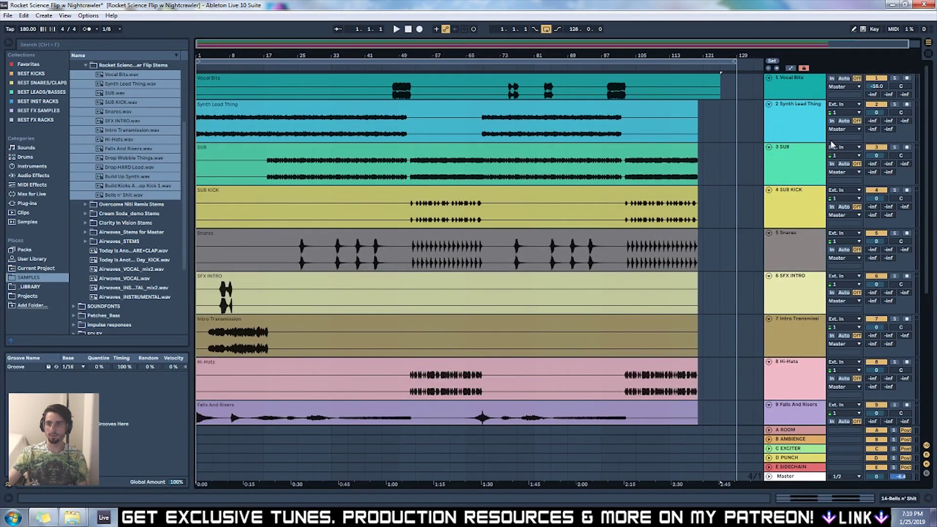
scroll(820, 242, "down", 3)
scroll(819, 238, "up", 3)
left_click(379, 98)
left_click(409, 91)
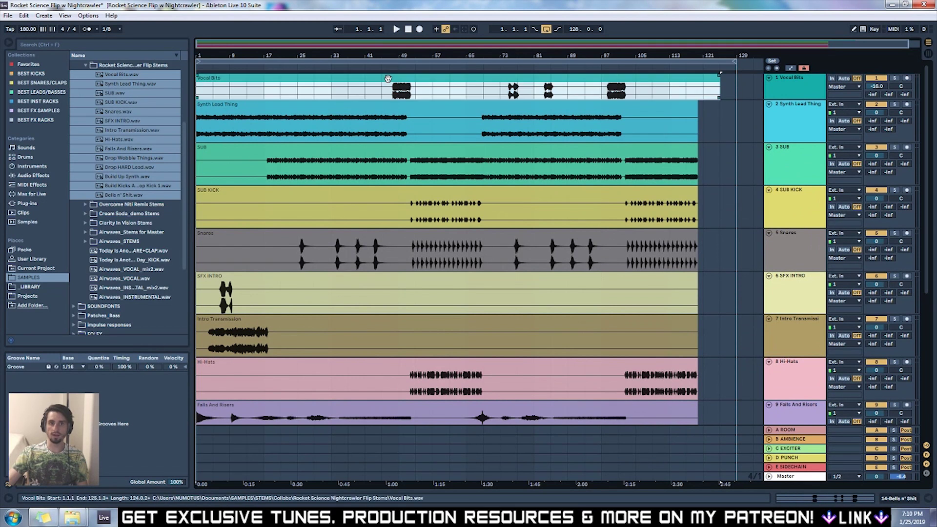
Step: Reorder the stem tracks into vocals, drums, sub, synths and effects, and name the Intro Transmission track Vox FX
left_click(707, 128)
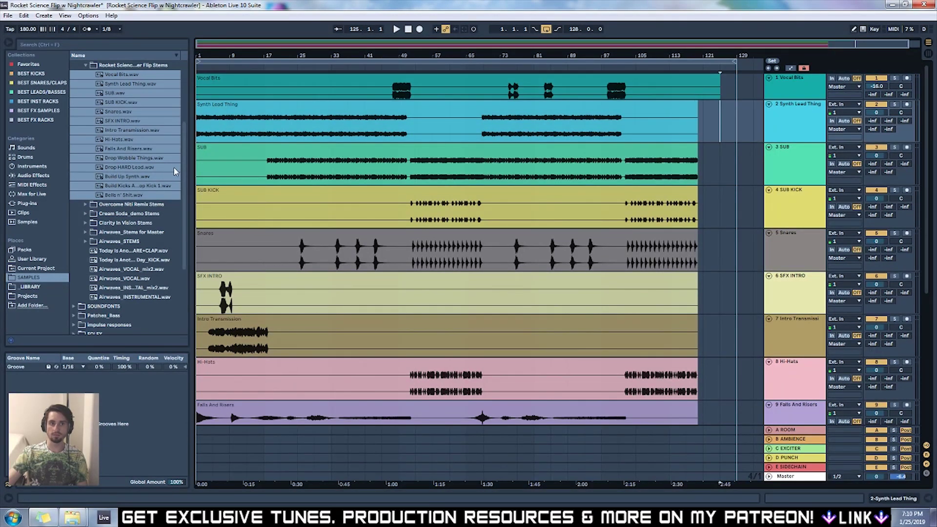
key("Up")
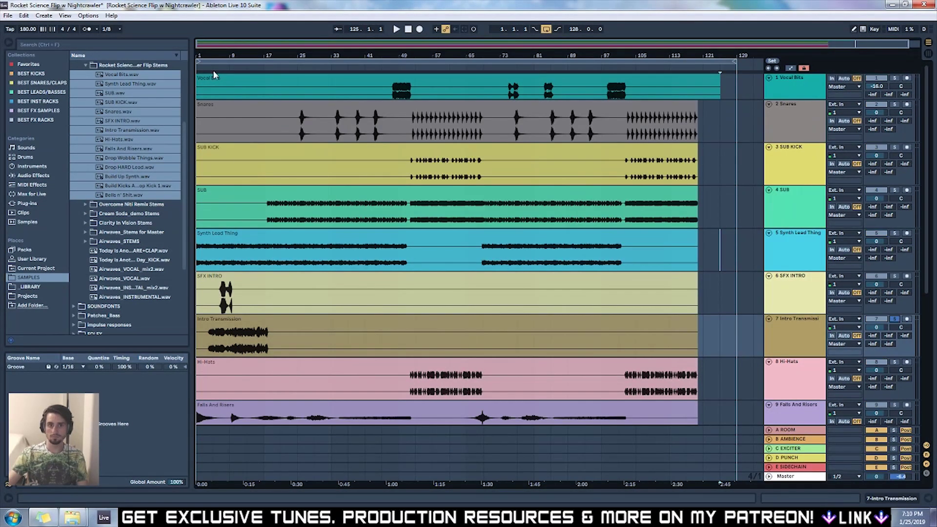
scroll(806, 326, "down", 5)
scroll(805, 189, "up", 5)
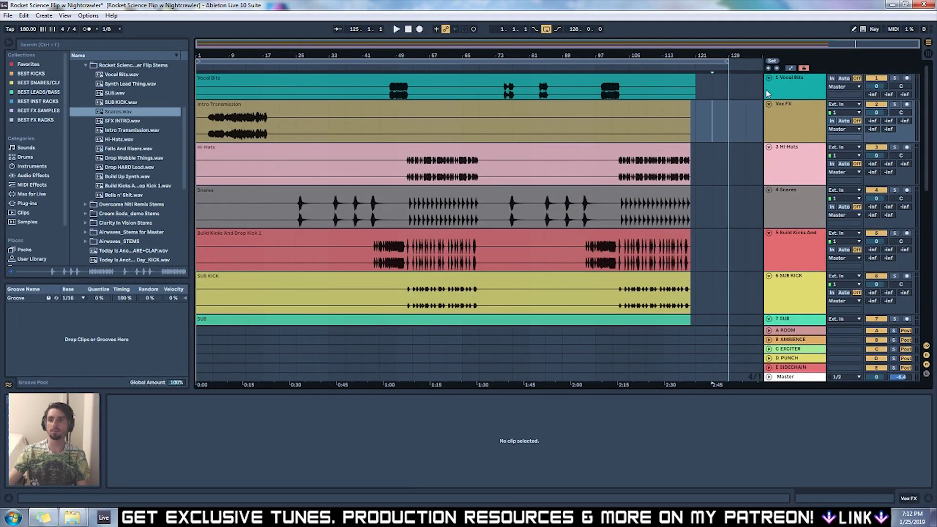
Step: Review the track order from Vocal Bits down to Falls And Risers
scroll(793, 117, "down", 3)
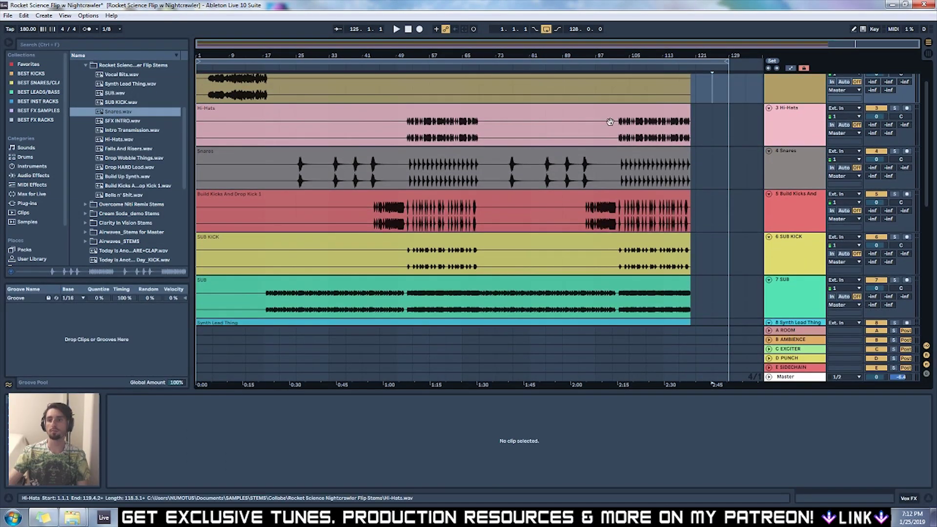
scroll(782, 123, "down", 2)
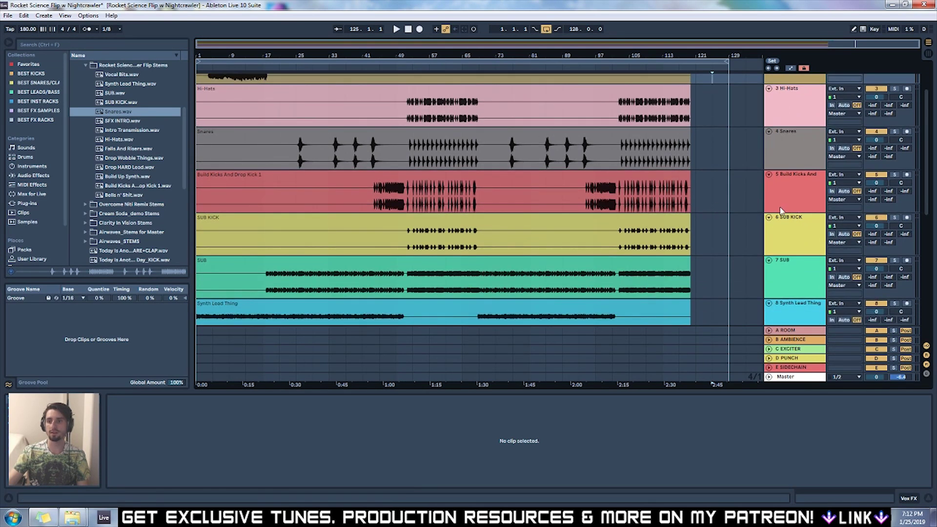
scroll(786, 187, "down", 2)
scroll(787, 190, "down", 4)
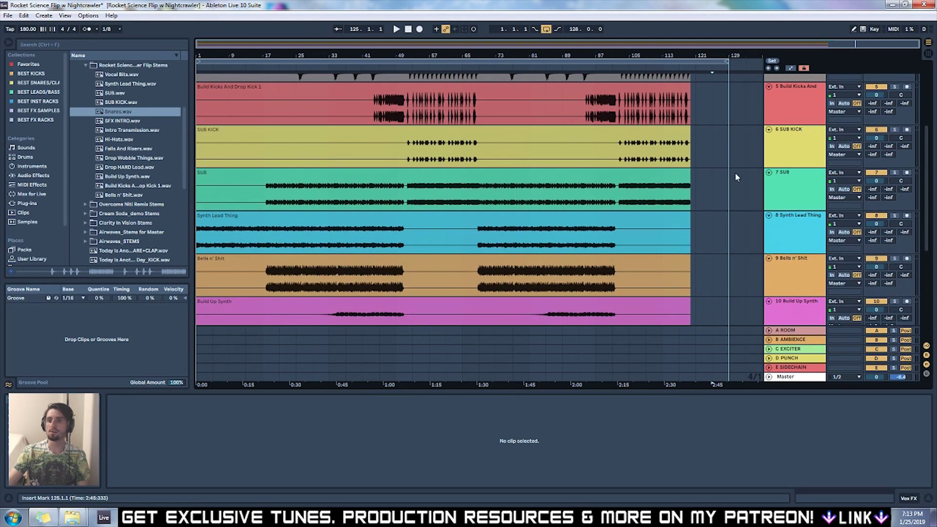
scroll(788, 193, "down", 7)
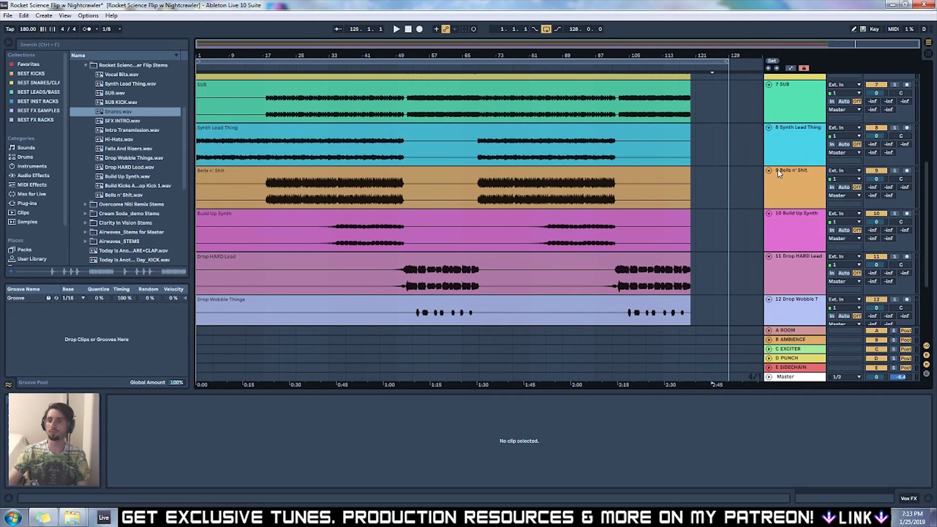
scroll(777, 178, "down", 4)
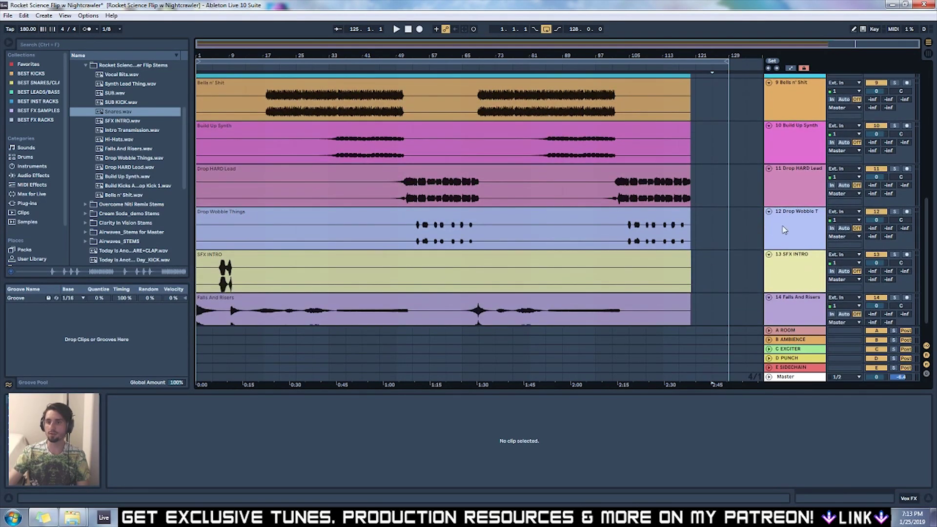
scroll(776, 208, "down", 2)
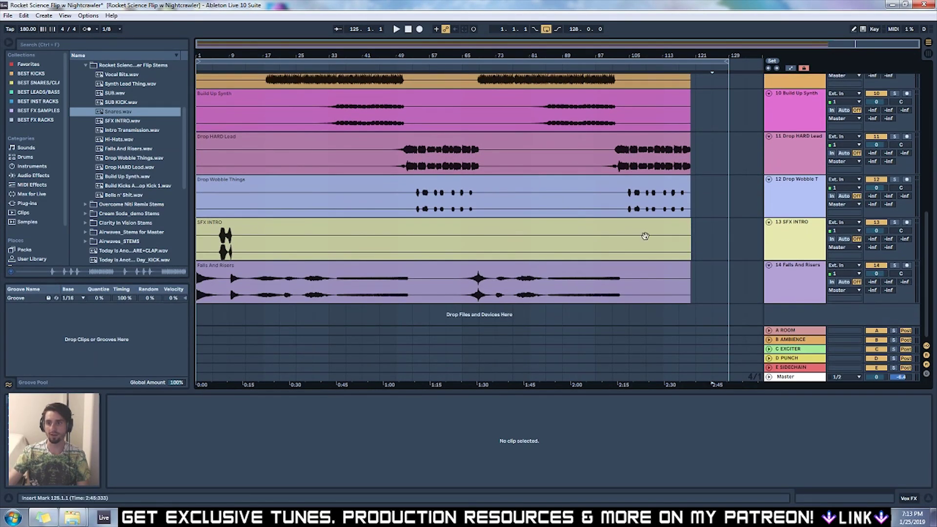
scroll(693, 239, "up", 3)
scroll(694, 229, "up", 15)
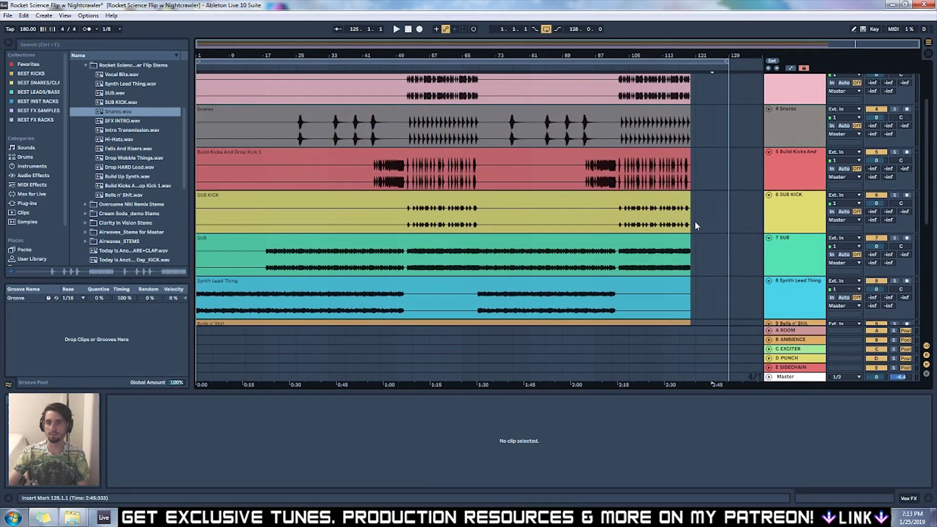
scroll(698, 223, "up", 1)
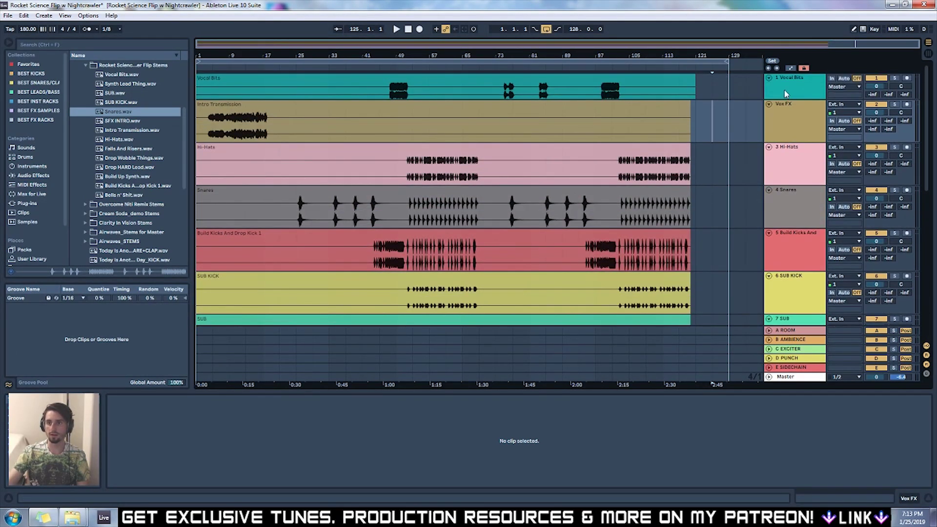
Step: Colour the Vocal Bits and Vox FX tracks magenta
left_click_drag(786, 94, 789, 123)
right_click(789, 124)
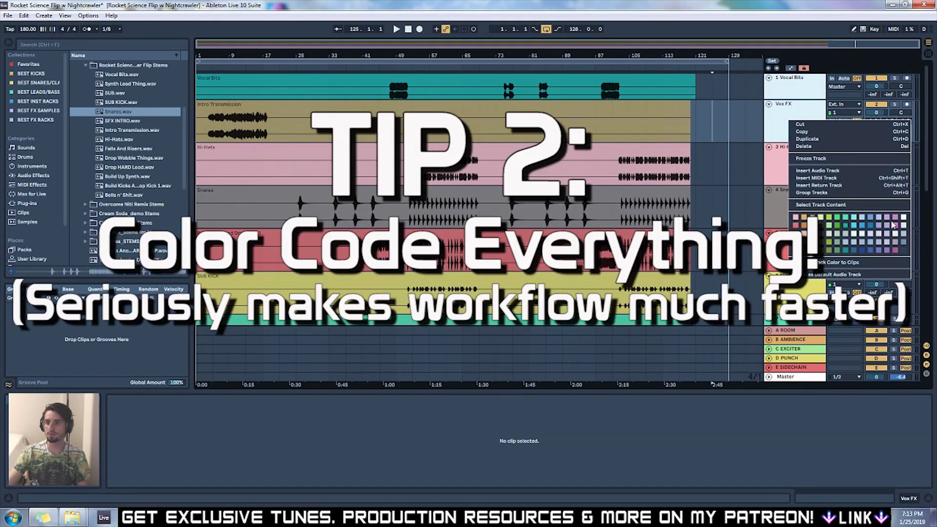
left_click(895, 227)
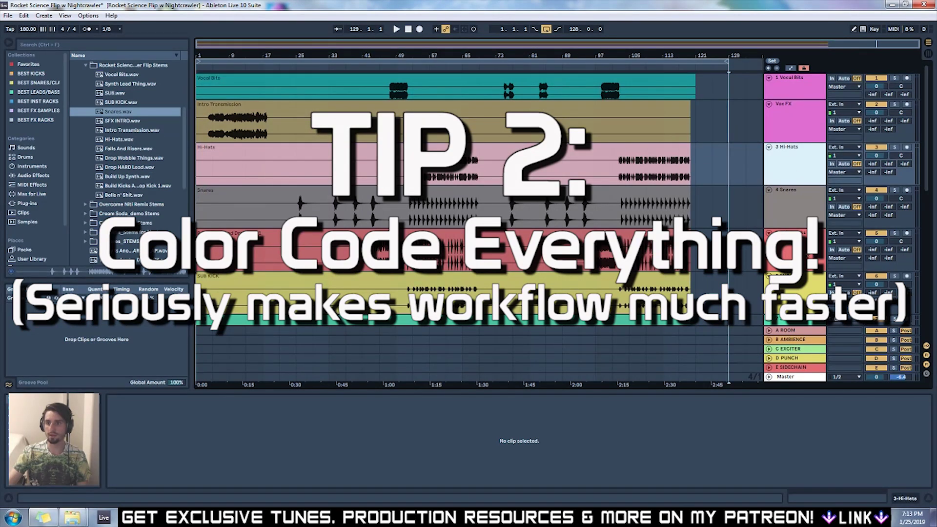
Step: Colour the Hi-Hats, Snares, Build Kicks and SUB KICK tracks yellow
scroll(801, 263, "down", 1)
left_click(804, 260, "shift")
right_click(803, 259)
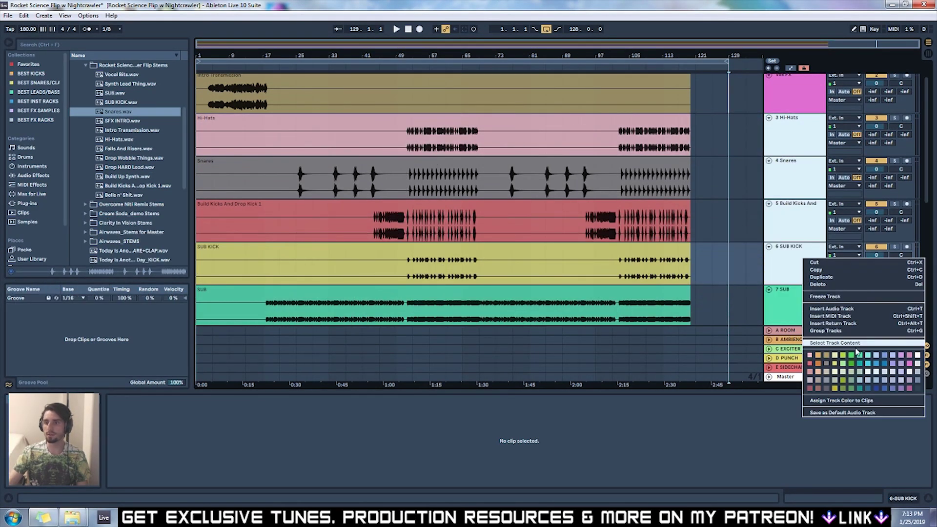
left_click(835, 365)
left_click(722, 233)
Step: Colour the SUB track dark blue and delete the SUB KICK track
scroll(796, 222, "down", 1)
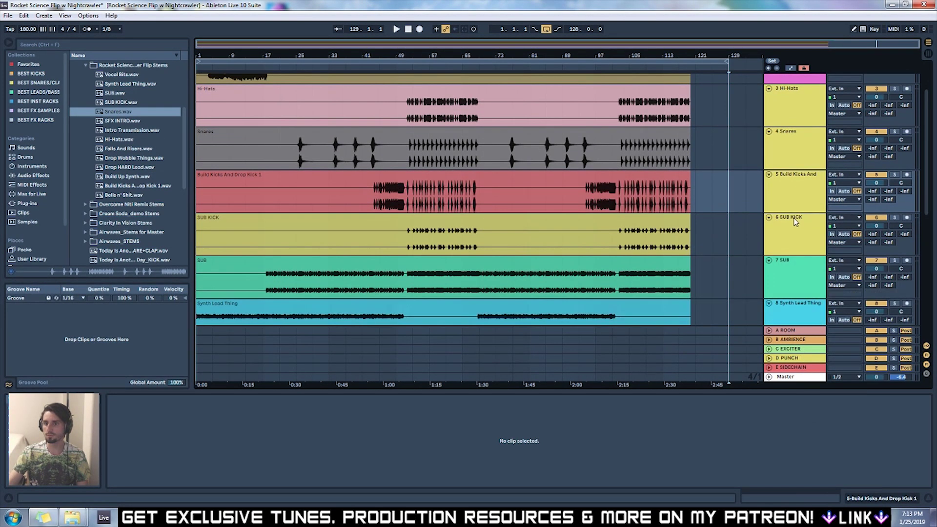
scroll(796, 221, "down", 1)
scroll(793, 254, "down", 1)
right_click(786, 207)
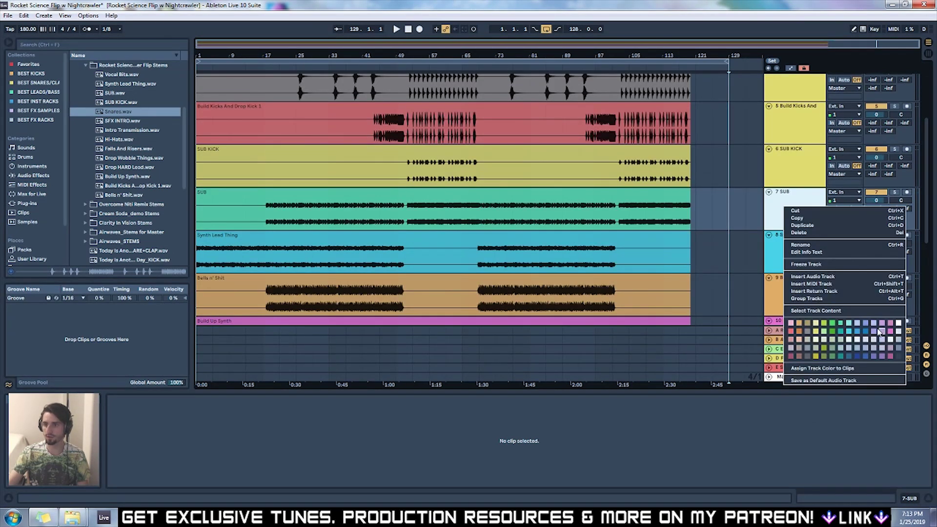
left_click(864, 348)
right_click(795, 209)
key("Escape")
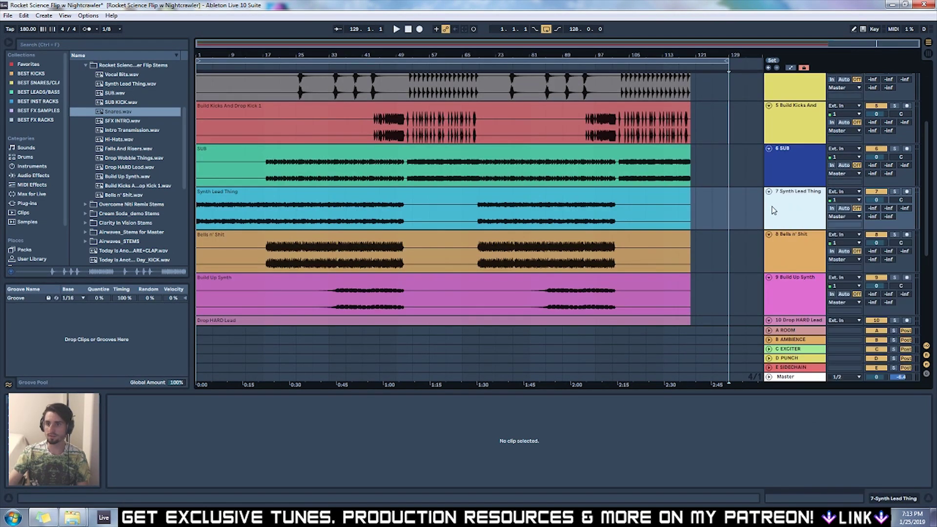
Step: Colour the Synth Lead Thing, Bells n' Shit and Build Up Synth tracks cyan
scroll(793, 215, "down", 1)
scroll(794, 217, "down", 1)
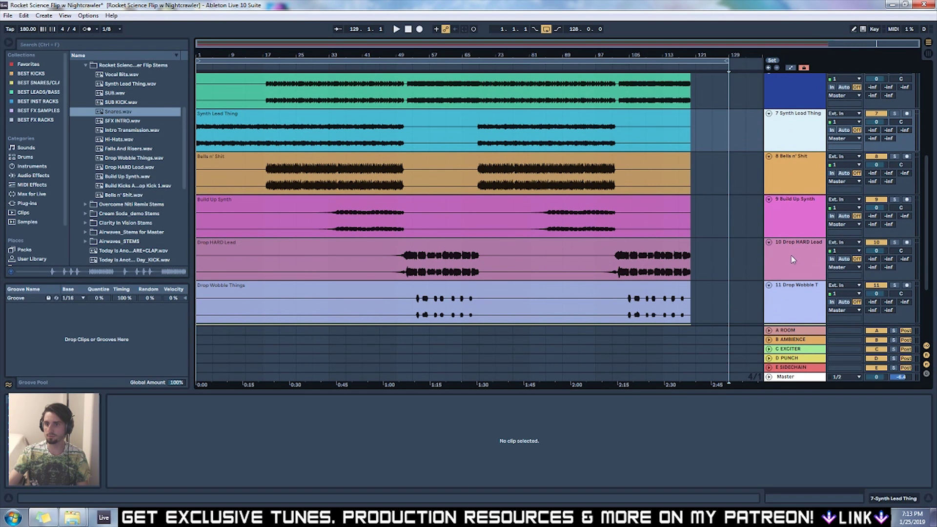
left_click(792, 259, "shift")
right_click(803, 261)
left_click(879, 364)
Step: Colour the Drop HARD Lead track mint green and the Drop Wobble Things track bright green
left_click(791, 260)
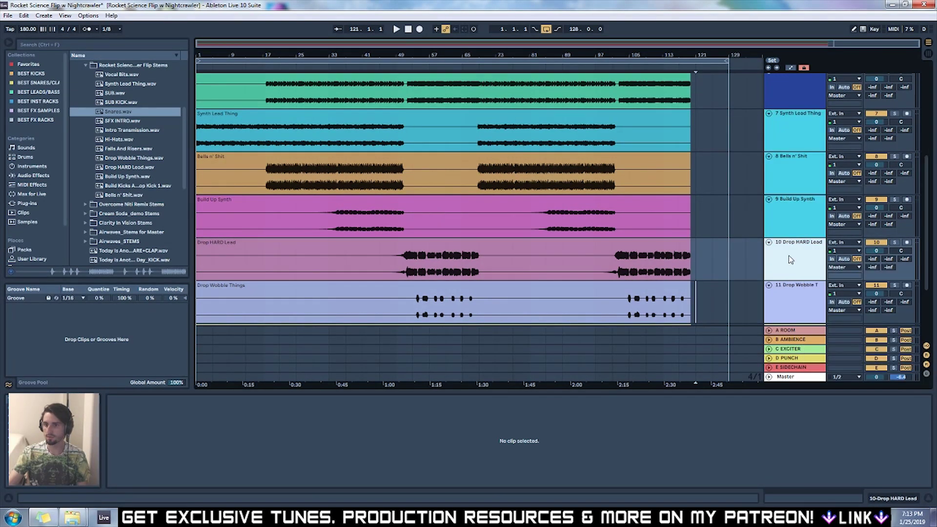
right_click(789, 256)
left_click(866, 371)
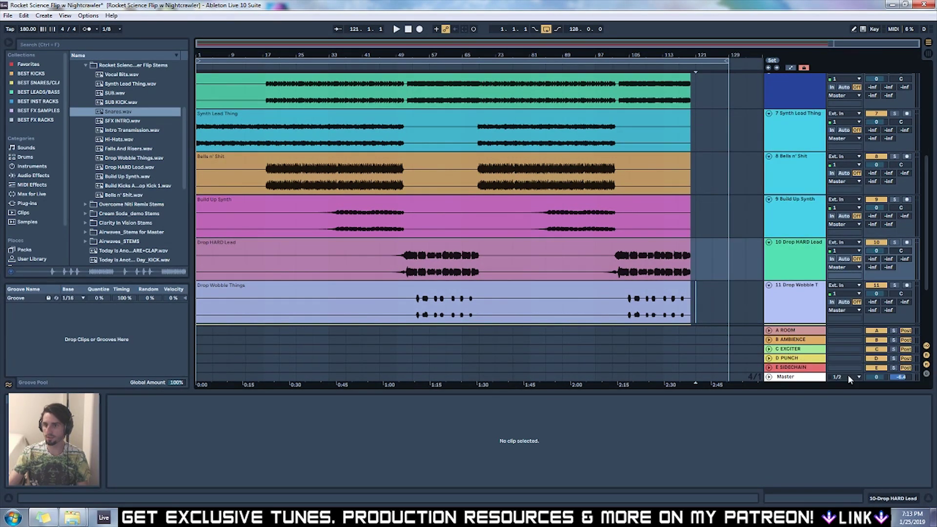
left_click(788, 308)
right_click(780, 305)
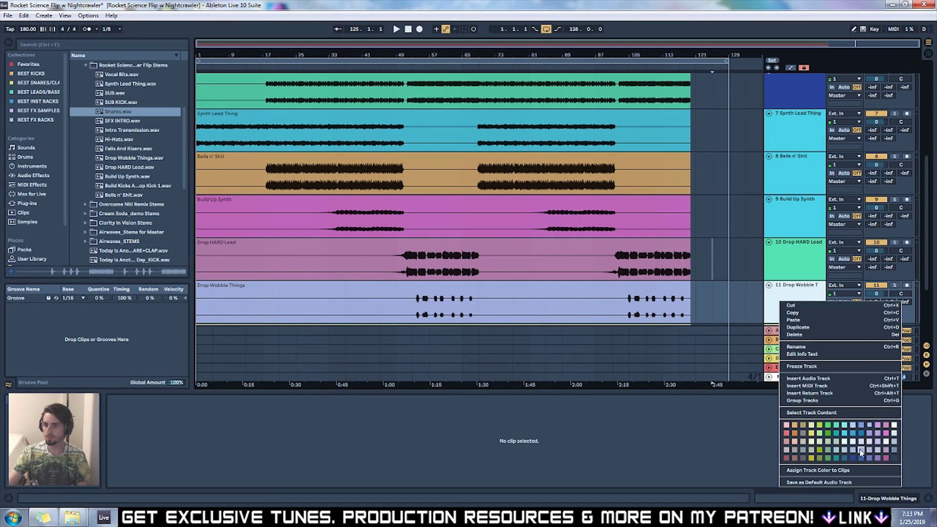
left_click(828, 433)
Step: Colour the SFX INTRO and Falls And Risers tracks orange
scroll(739, 274, "down", 3)
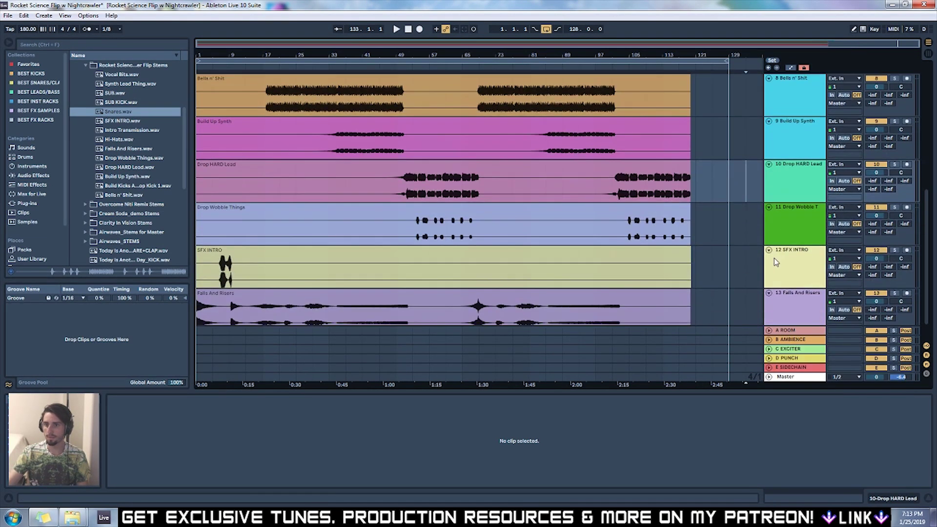
scroll(774, 258, "down", 1)
left_click(781, 241)
left_click(802, 282, "shift")
right_click(802, 283)
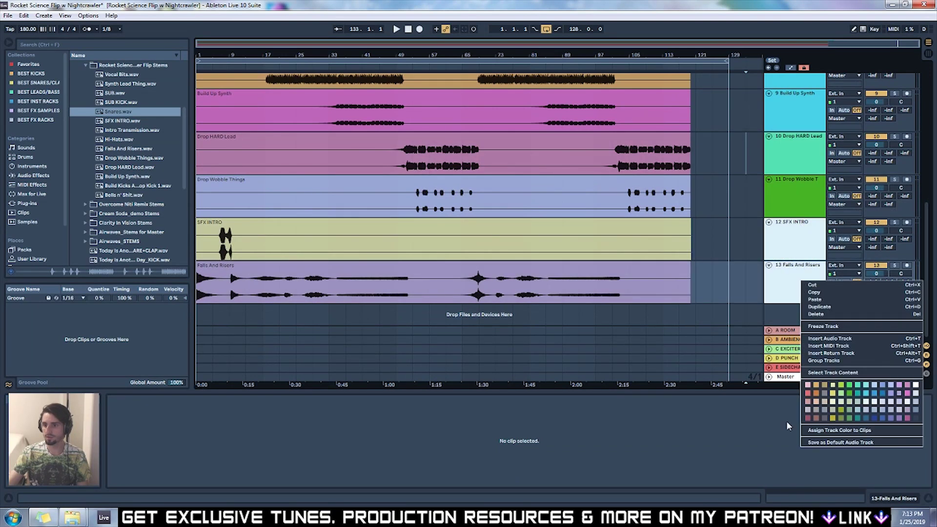
left_click(818, 391)
Step: Recolour the vocal, sub, synth, lead, wobble and effects clips to match their track colours
left_click(729, 266)
scroll(730, 269, "up", 5)
scroll(728, 265, "up", 5)
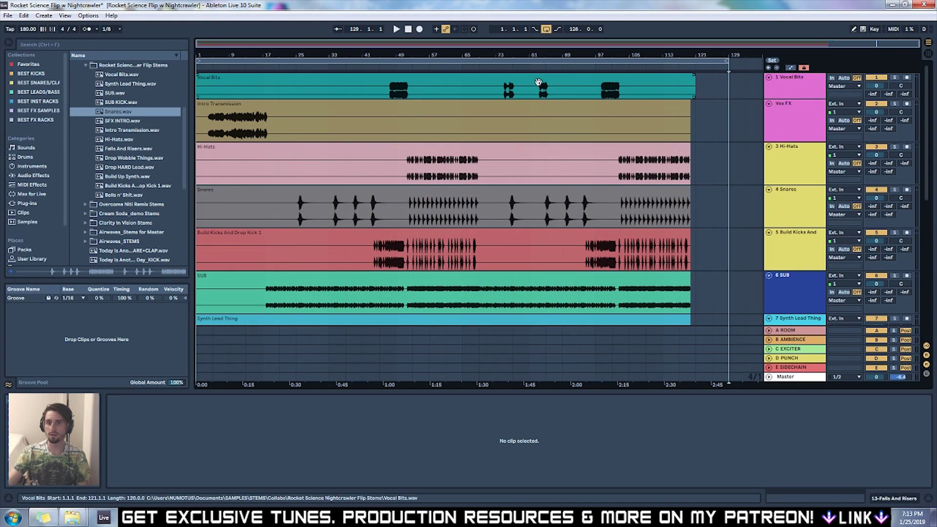
right_click(512, 80)
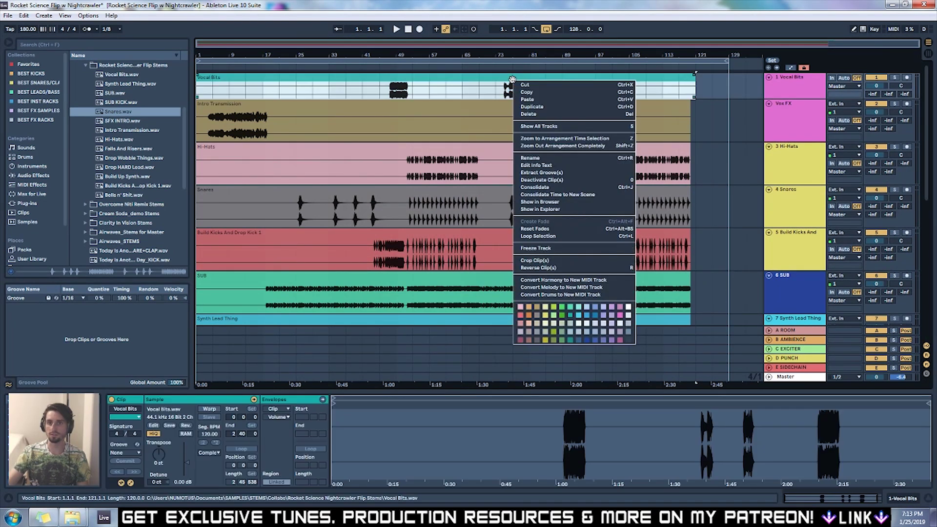
scroll(602, 242, "down", 5)
left_click(601, 235)
scroll(576, 255, "up", 1)
right_click(534, 268)
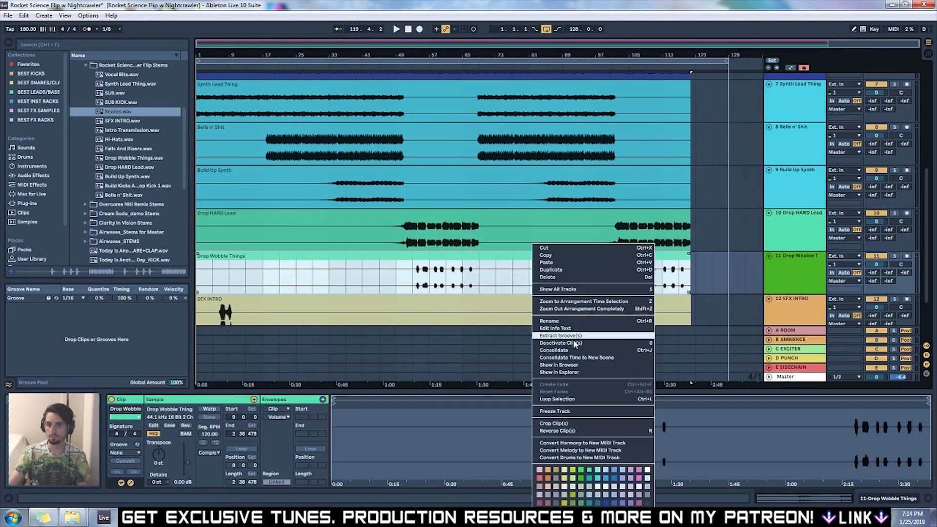
scroll(702, 196, "up", 5)
left_click(698, 122)
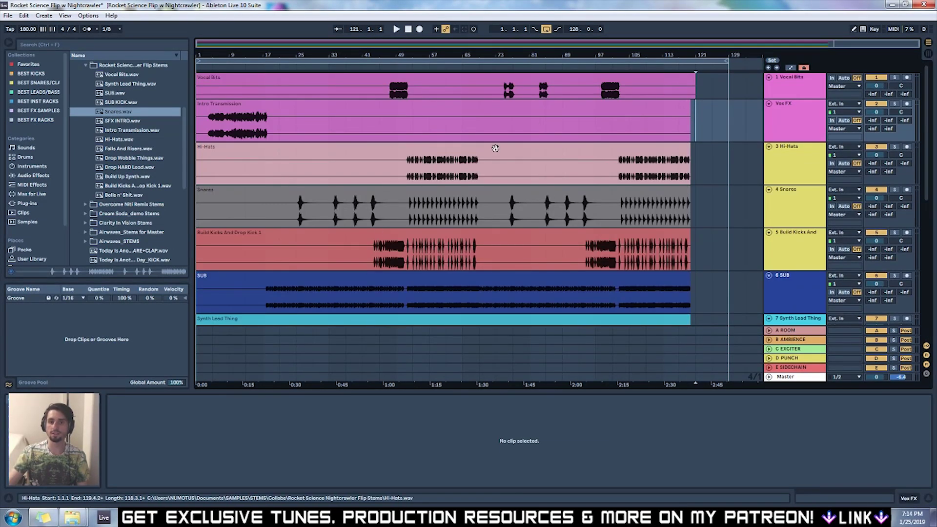
scroll(496, 149, "down", 2)
scroll(576, 234, "up", 2)
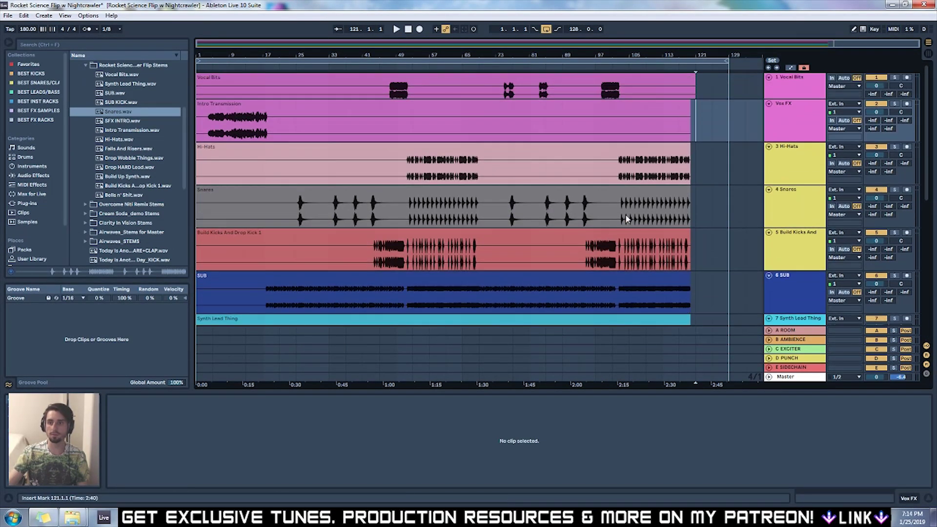
Step: Select all stem tracks from Vocal Bits to Falls And Risers and lower their volume to -10 dB
left_click(793, 95)
scroll(795, 183, "down", 2)
scroll(796, 182, "down", 10)
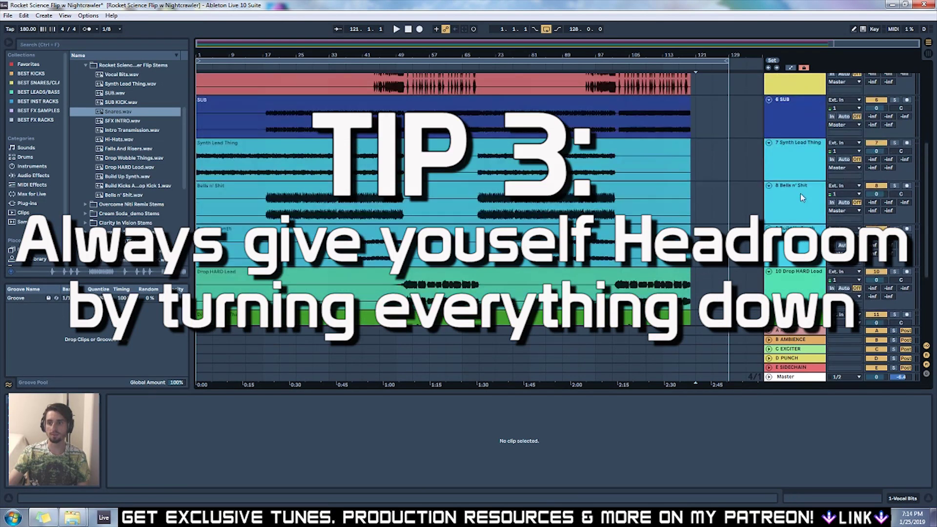
left_click(811, 281, "shift")
left_click_drag(874, 269, 874, 272)
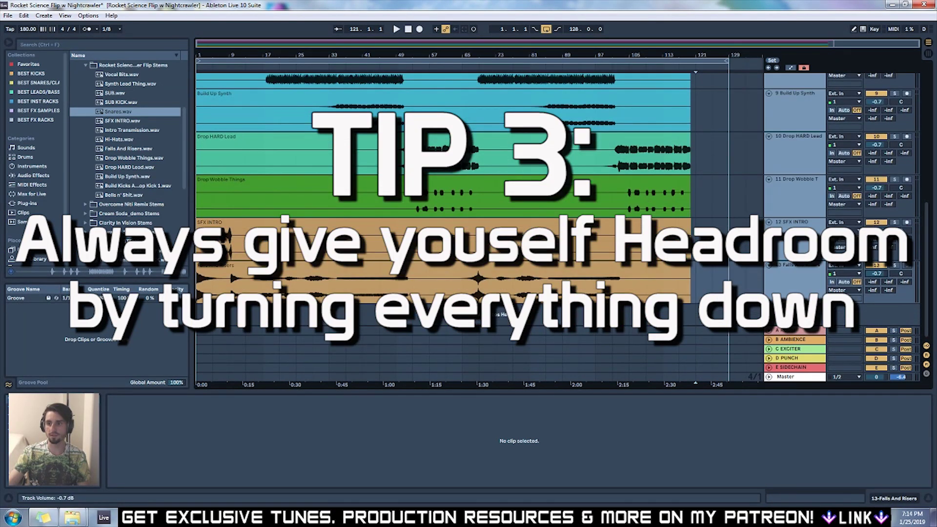
left_click_drag(874, 313, 873, 317)
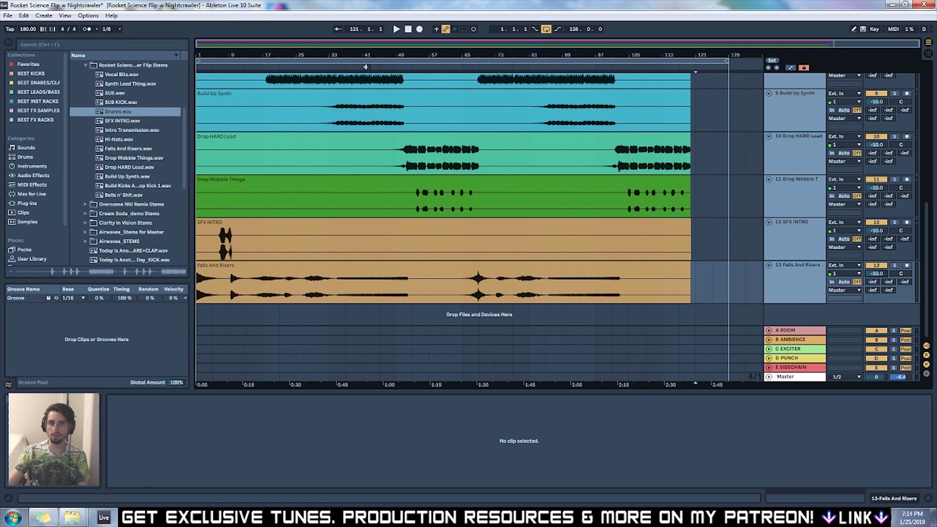
Step: Play the arrangement from the first drop, then unfold and enlarge the Master track to show its level meter
left_click(414, 66)
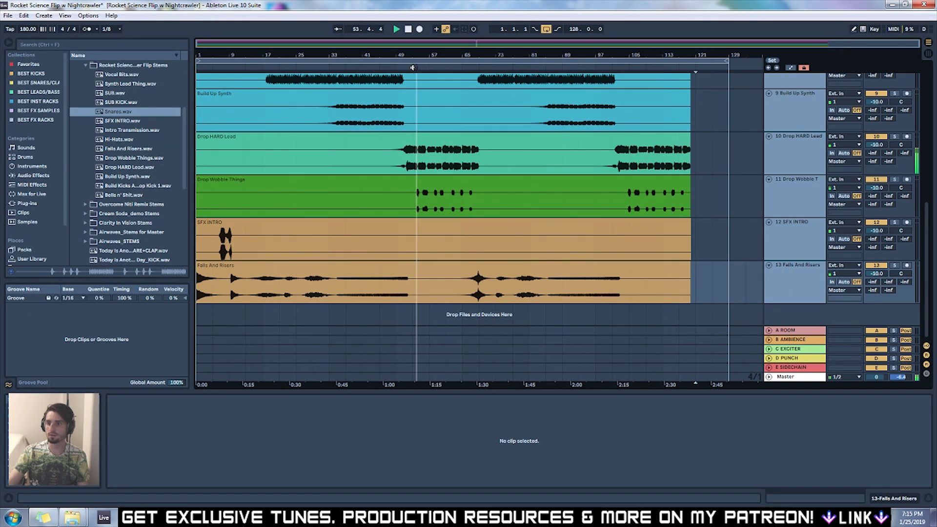
left_click(769, 377)
left_click_drag(776, 366, 770, 294)
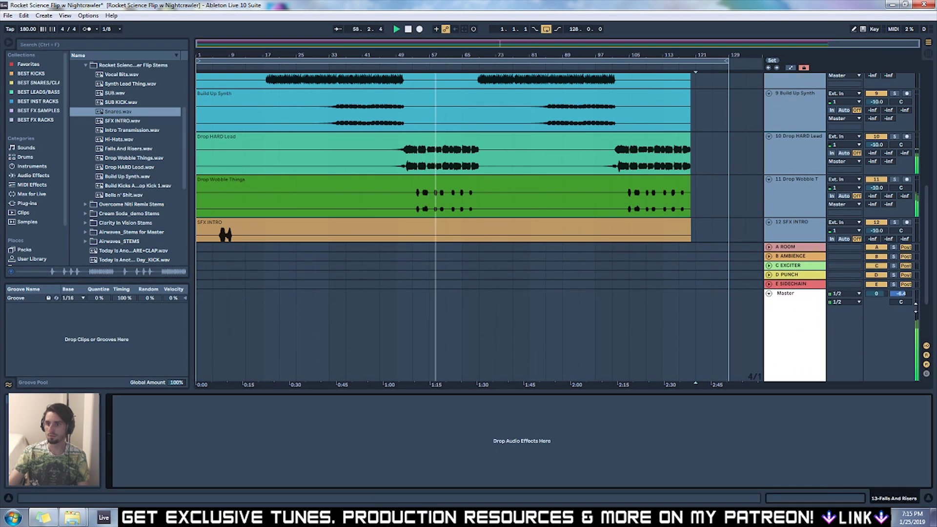
Step: Show the mixer with its level meters, check the Master peak, and lower all stem tracks to -13 dB
key("Tab")
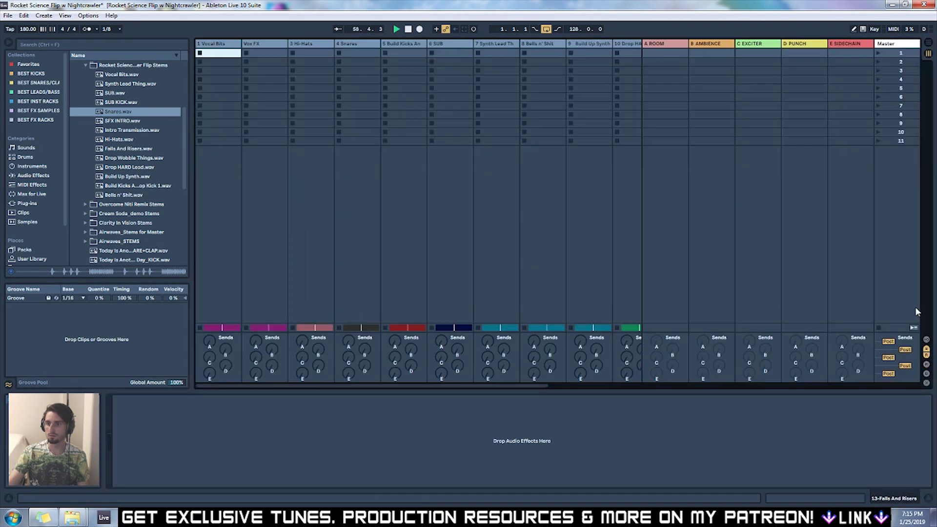
left_click(927, 372)
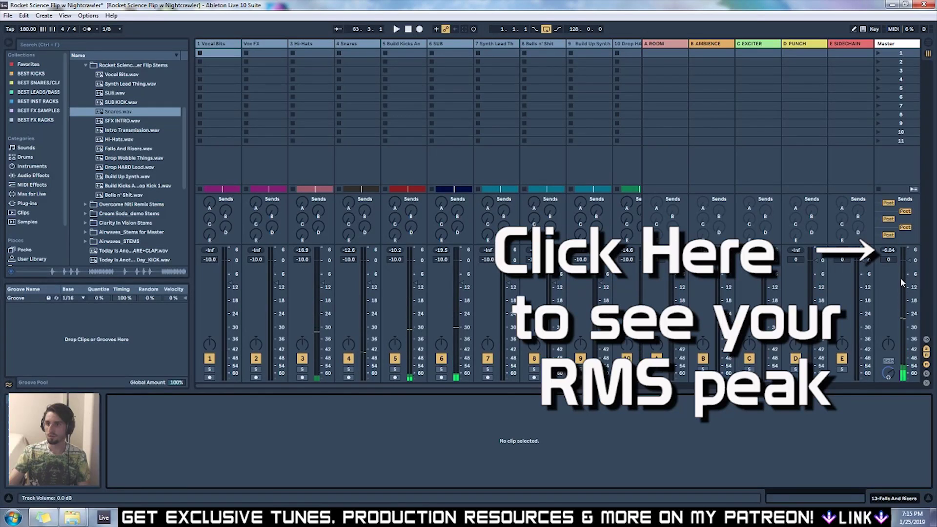
key("Tab")
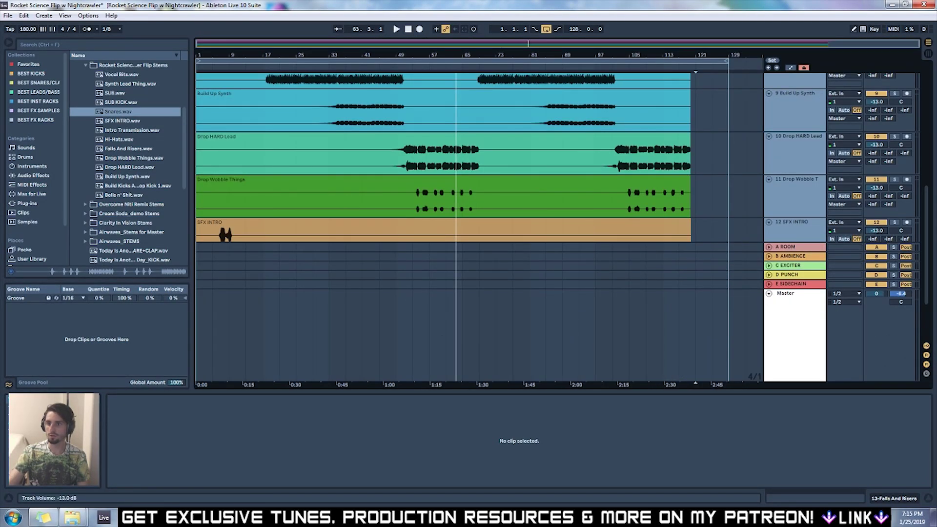
Step: Zoom in on the first drop around the Hi-Hats clip and play it to locate the drop's first beat
left_click(370, 172)
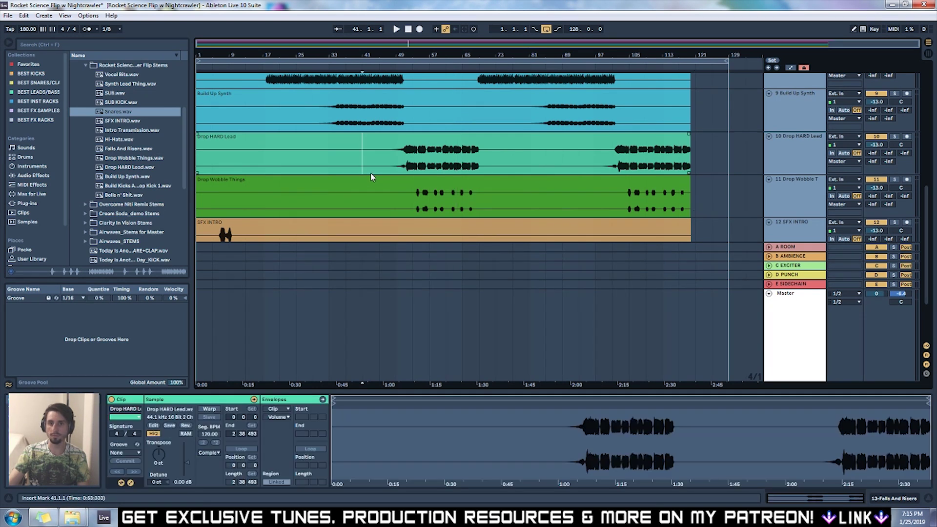
scroll(352, 183, "up", 3)
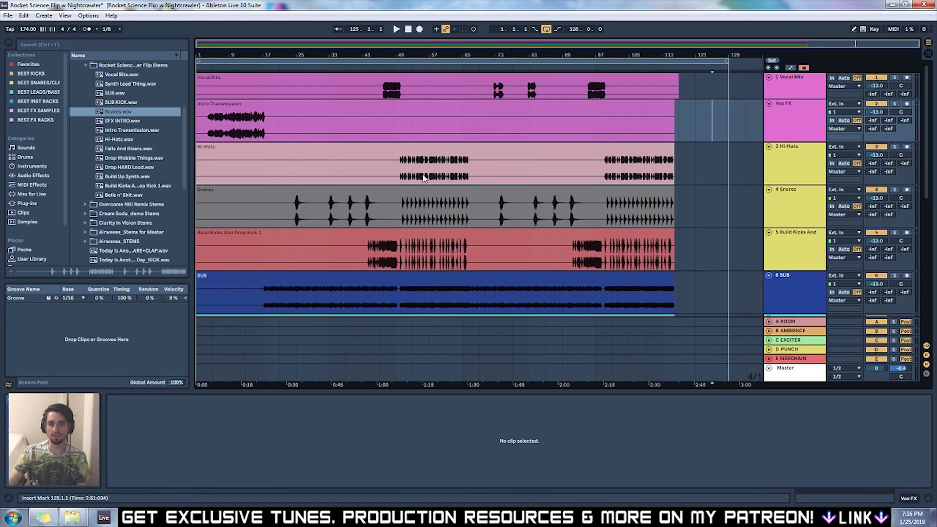
left_click(407, 180)
key("plus")
key("plus")
key("plus")
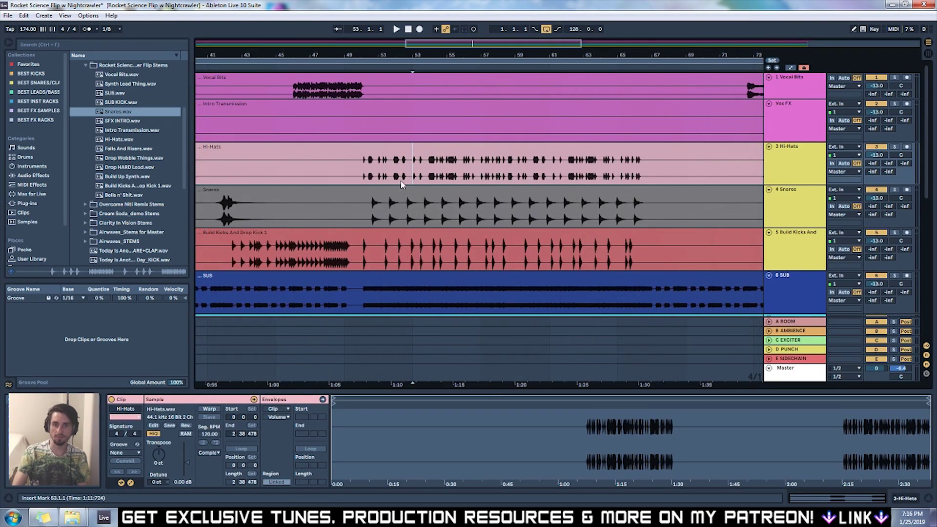
key("space")
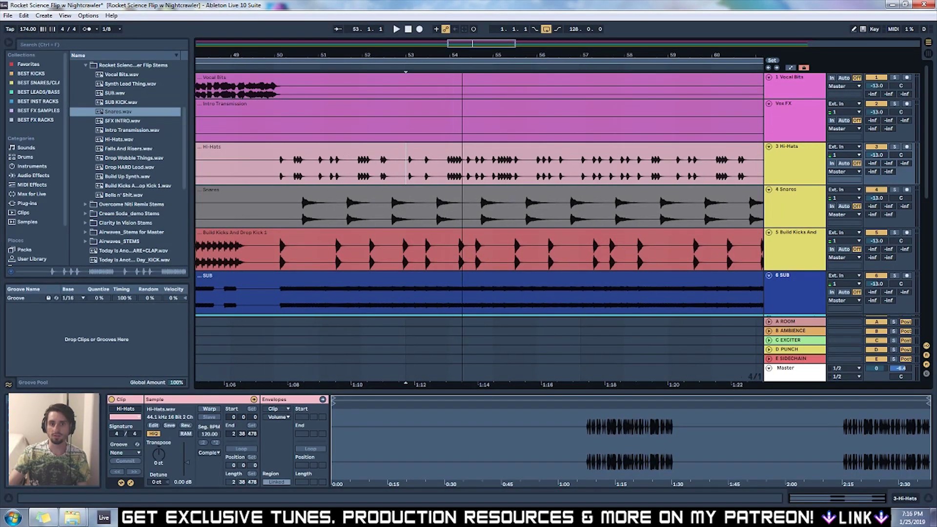
left_click_drag(293, 66, 434, 66)
key("space")
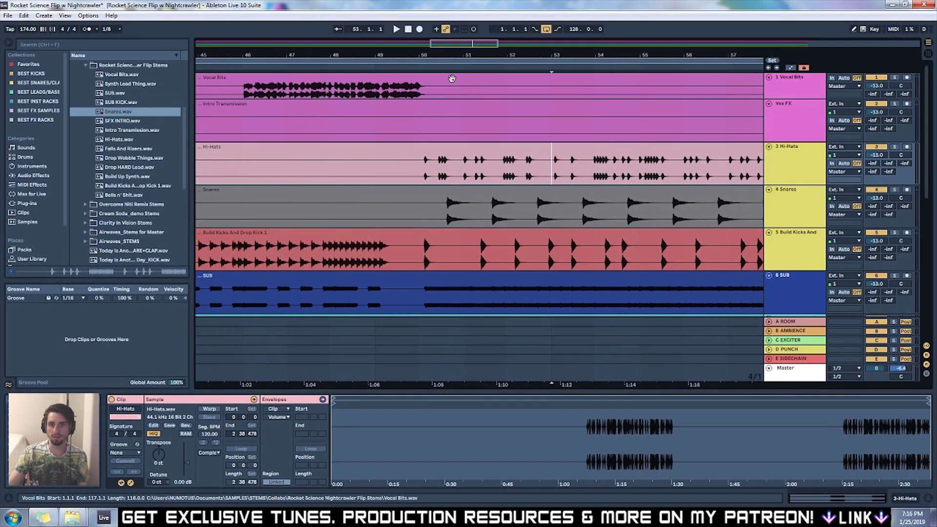
left_click(418, 65)
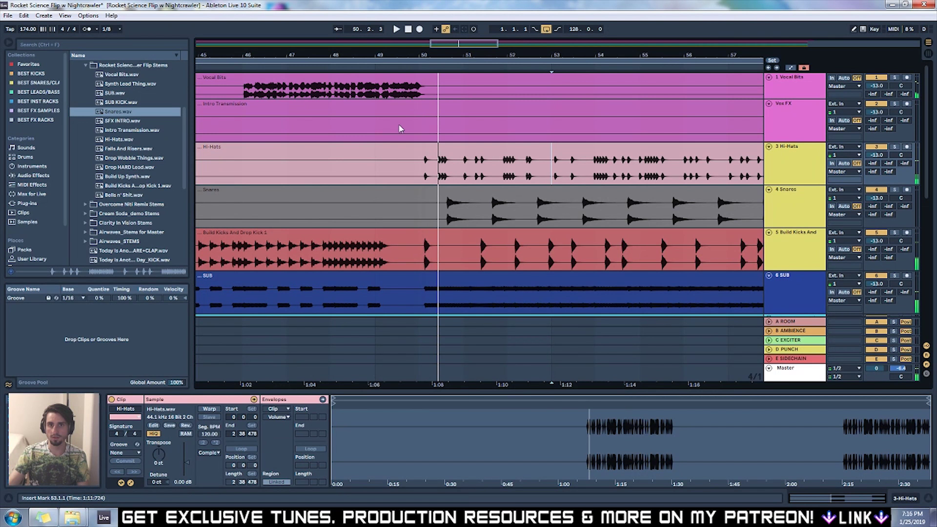
Step: Mark bar 49 on the Snares track and set the project tempo to 170 BPM, aligning the drop's first beat with that bar
left_click(375, 198)
key("space")
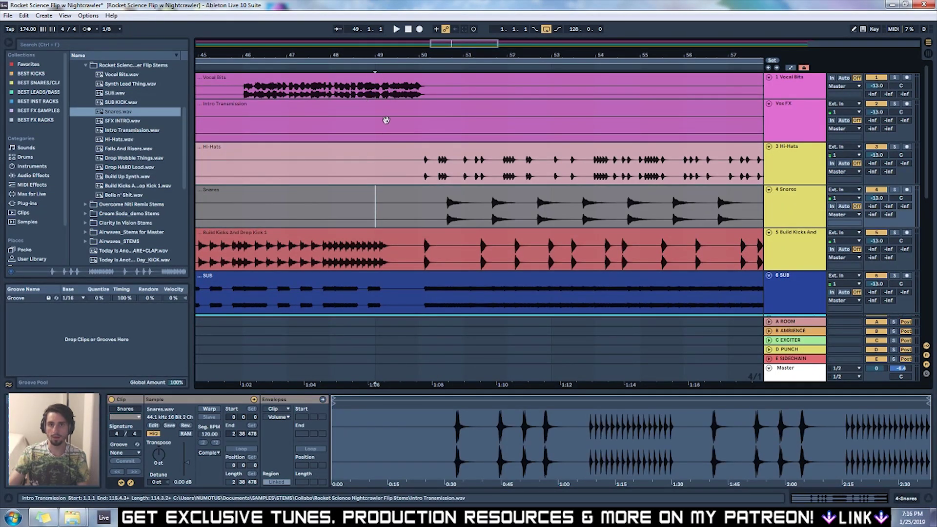
left_click_drag(384, 56, 250, 59)
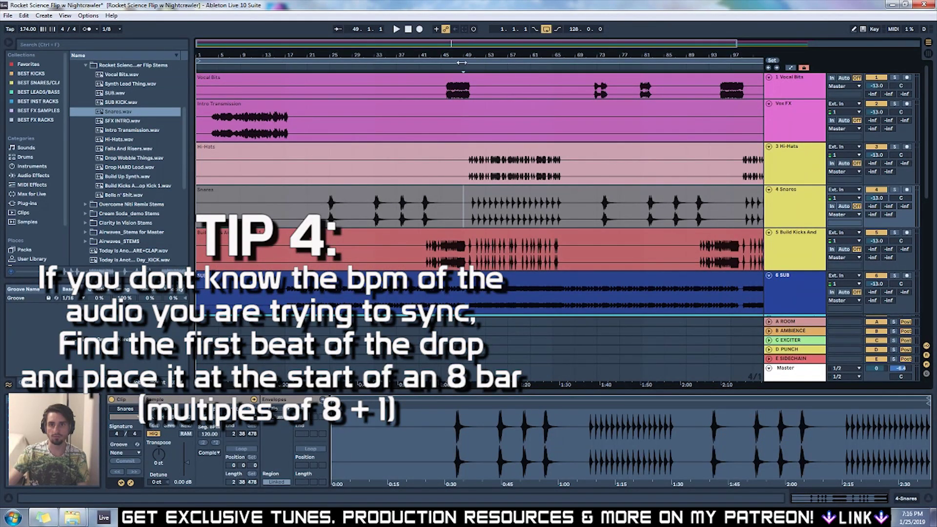
key("plus")
key("plus")
key("plus")
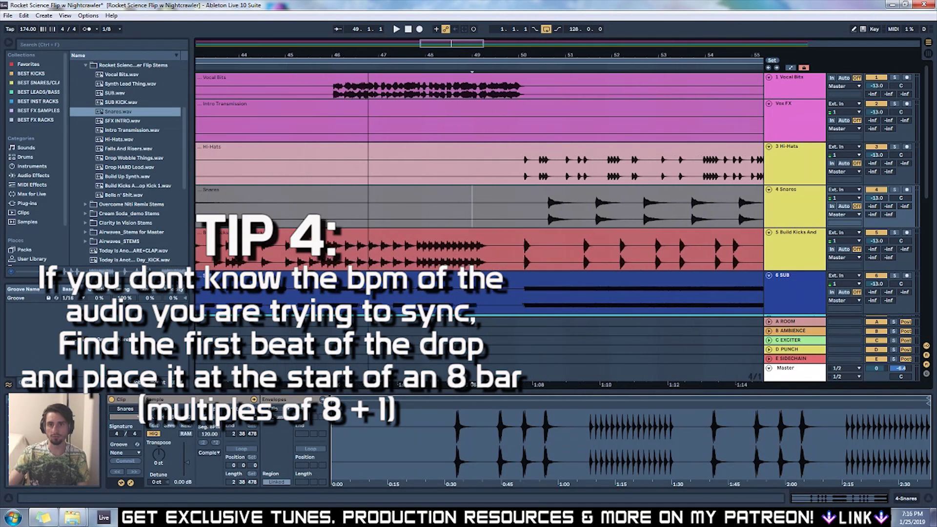
key("plus")
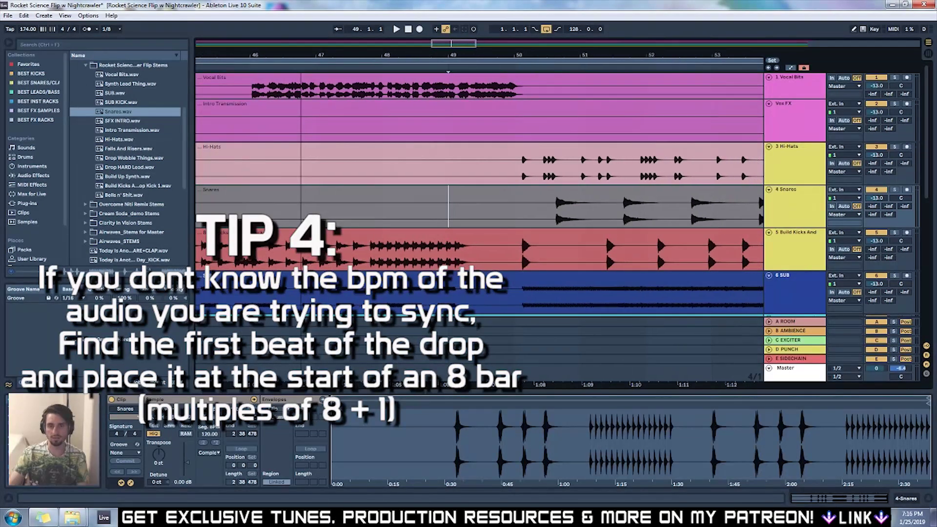
key("minus")
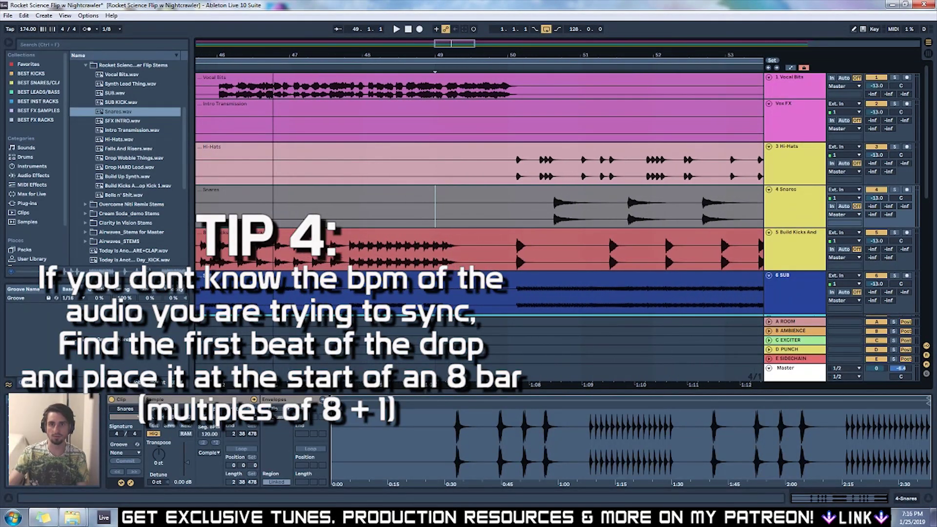
left_click_drag(28, 29, 28, 33)
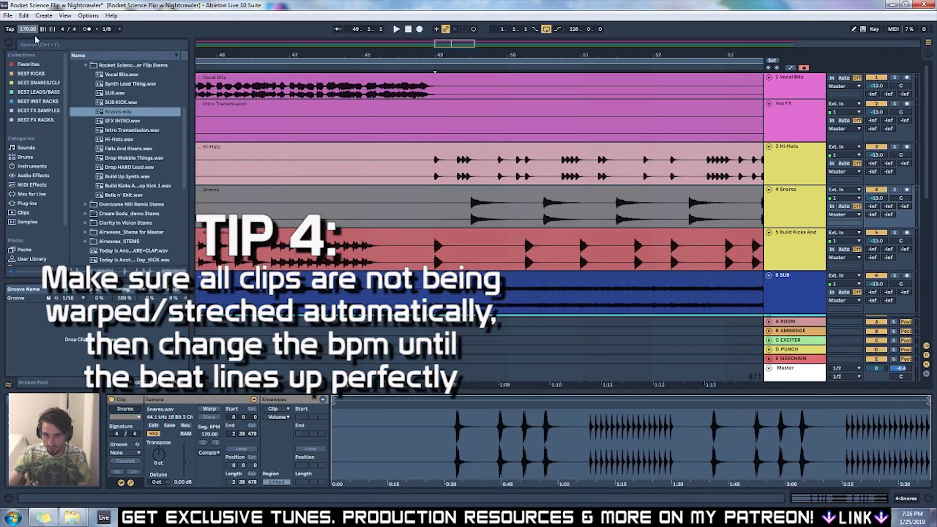
Step: Play the arrangement from around bar 21 with the metronome to check the tempo against the stems
left_click_drag(457, 49, 519, 46)
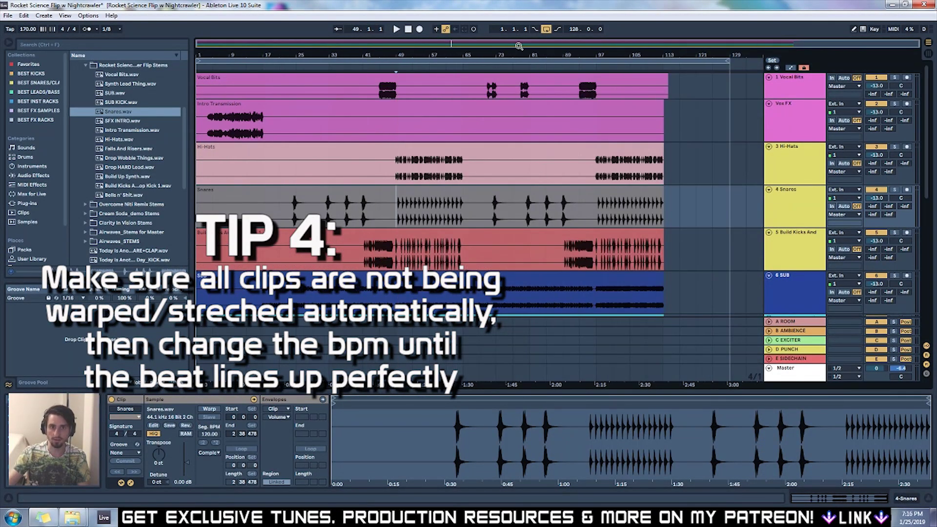
left_click(277, 67)
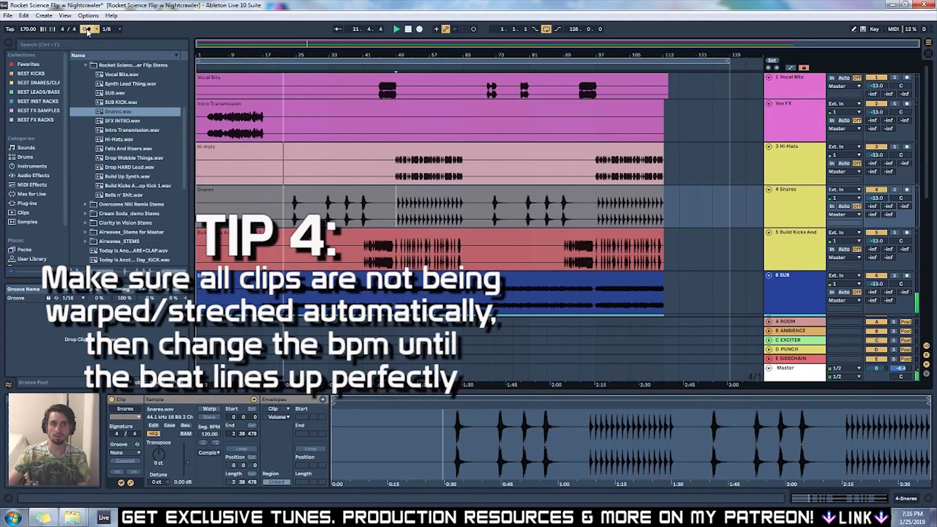
left_click(86, 30)
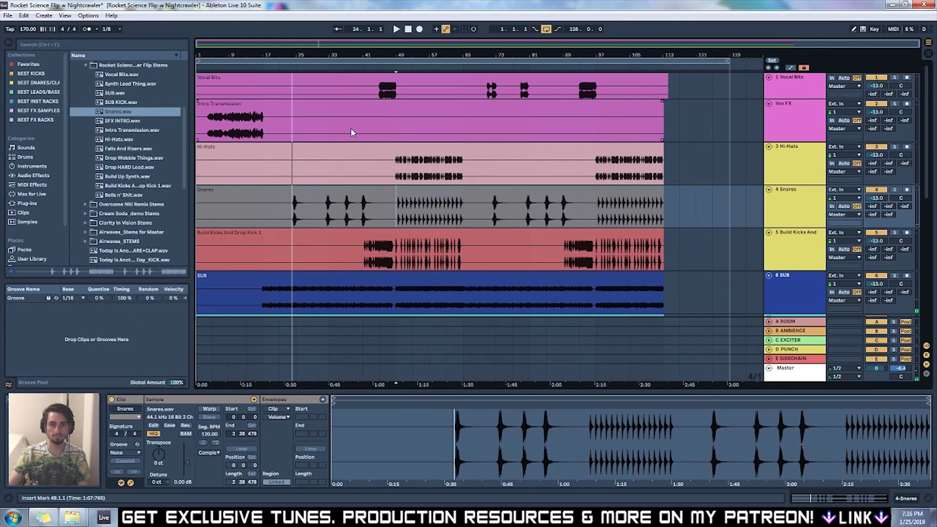
Step: Look over the colour-coded stem tracks and play the whole arrangement from the beginning
scroll(306, 182, "down", 10)
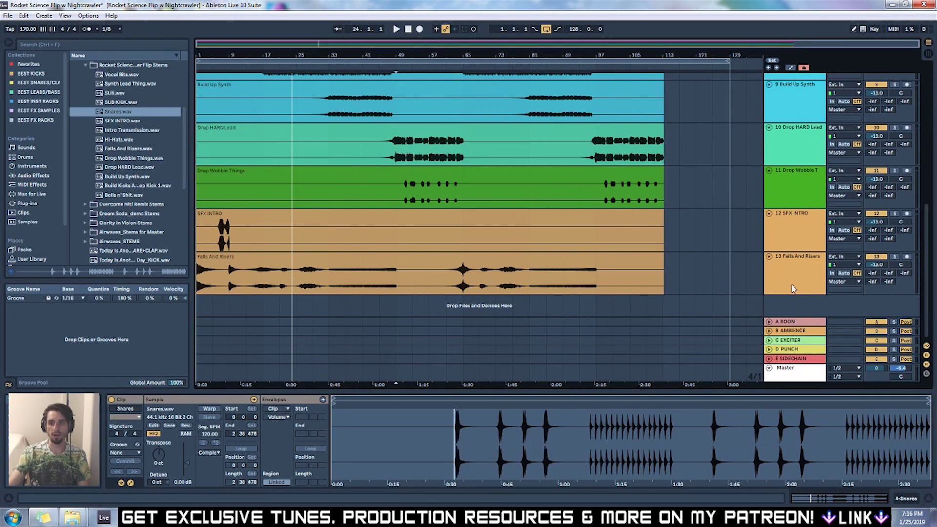
left_click_drag(787, 292, 787, 285)
left_click_drag(785, 250, 776, 146)
left_click(778, 166)
scroll(253, 246, "up", 5)
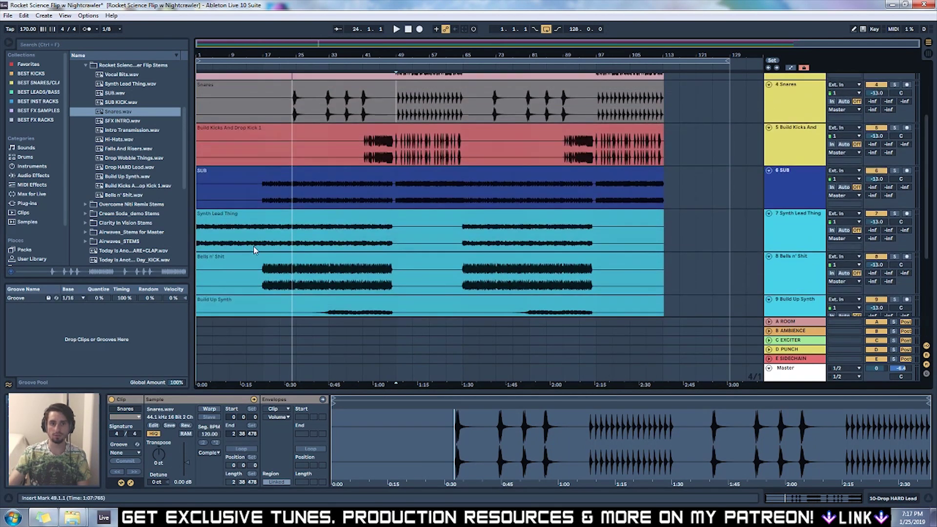
scroll(253, 250, "up", 2)
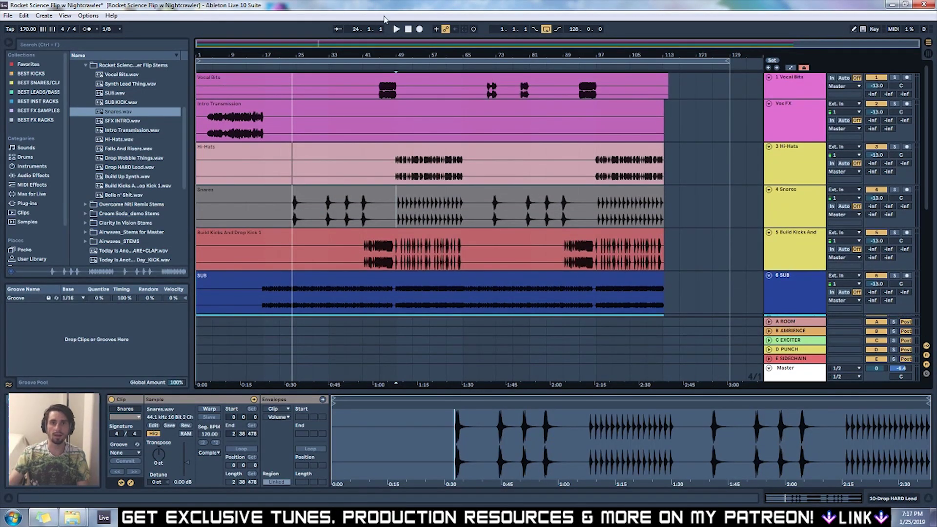
left_click(409, 29)
left_click(397, 30)
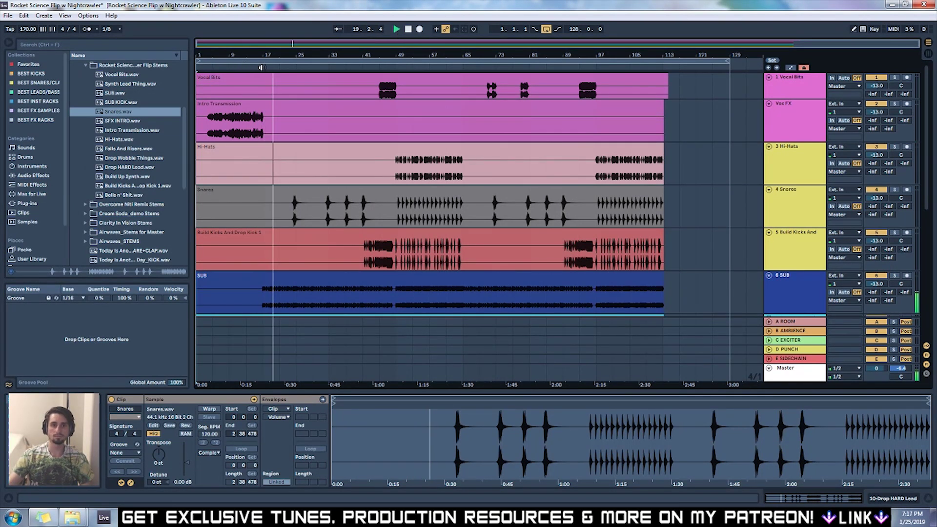
Step: Add a locator at bar 17 named "needs more impact" and one at the start of the arrangement named "Intro"
right_click(264, 67)
left_click(278, 91)
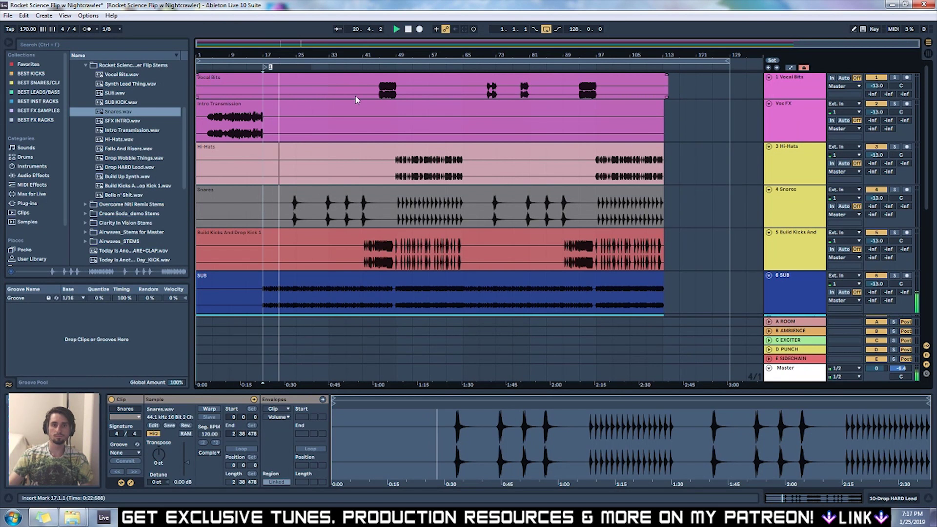
type("needs mor")
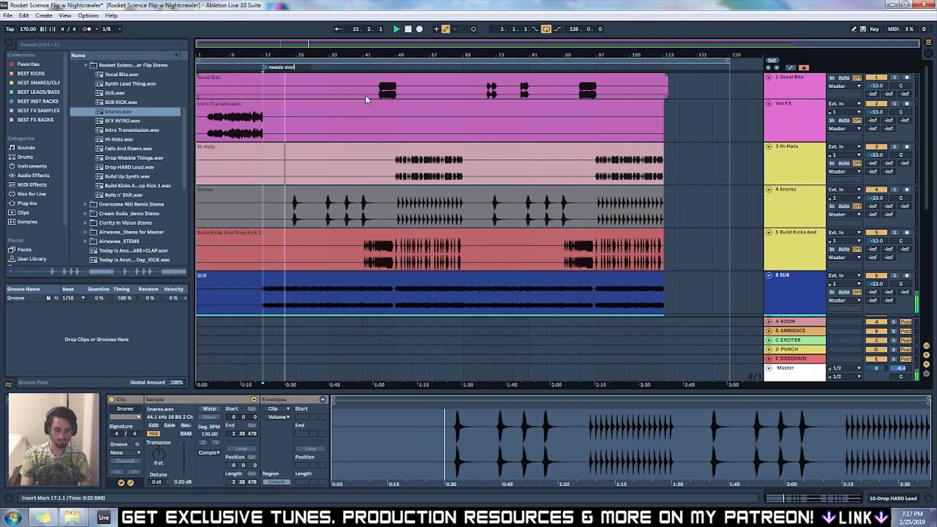
type("e impact")
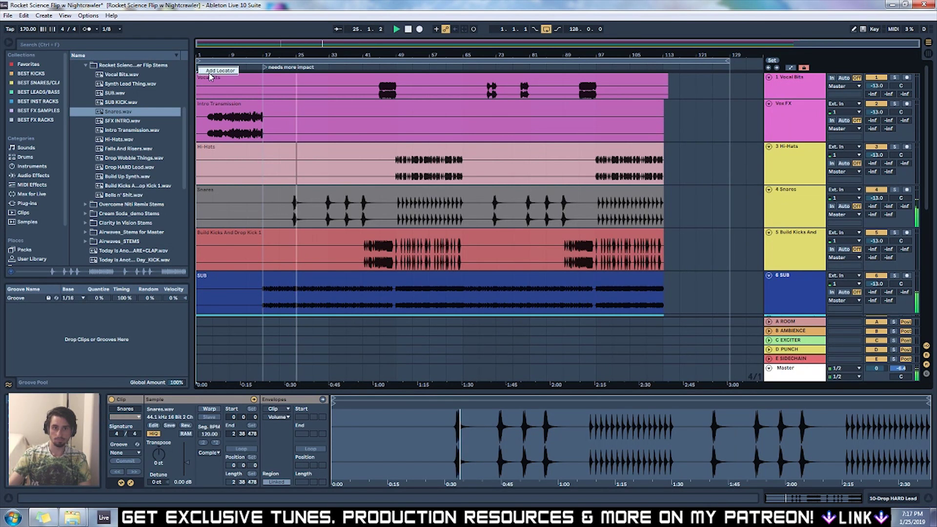
type("Intro")
key("Return")
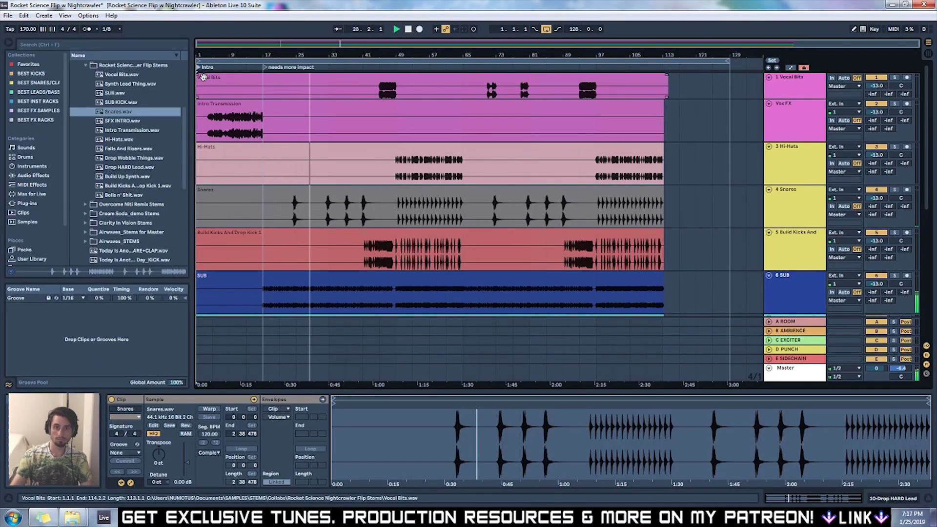
Step: Add a locator at bar 29 named "beats start coming in"
right_click(322, 69)
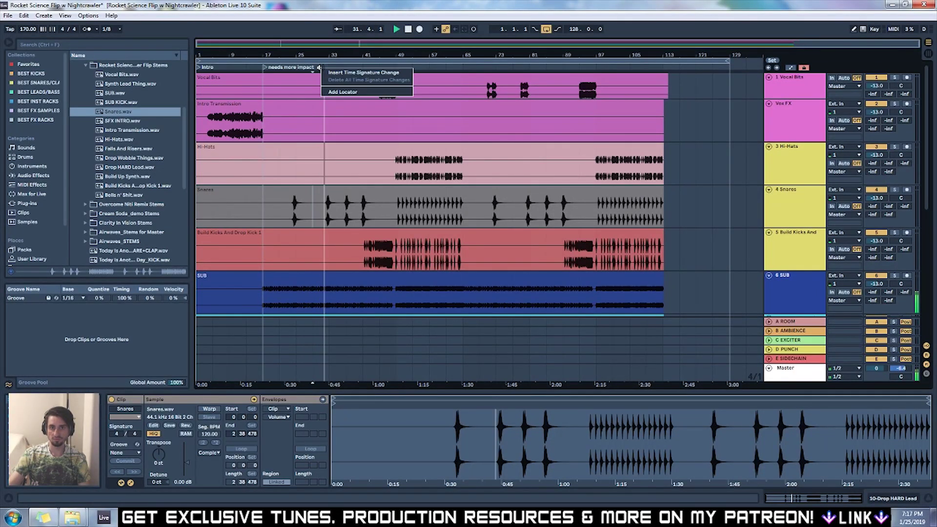
left_click(345, 93)
type("beats start coming in")
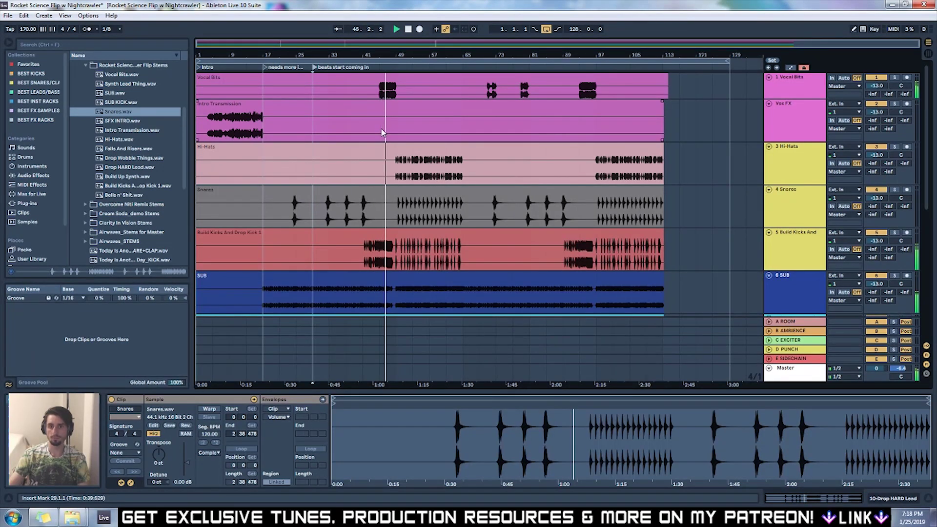
Step: Listen through the first drop and the section following it while examining which stem tracks are playing
scroll(384, 127, "down", 2)
scroll(386, 123, "up", 2)
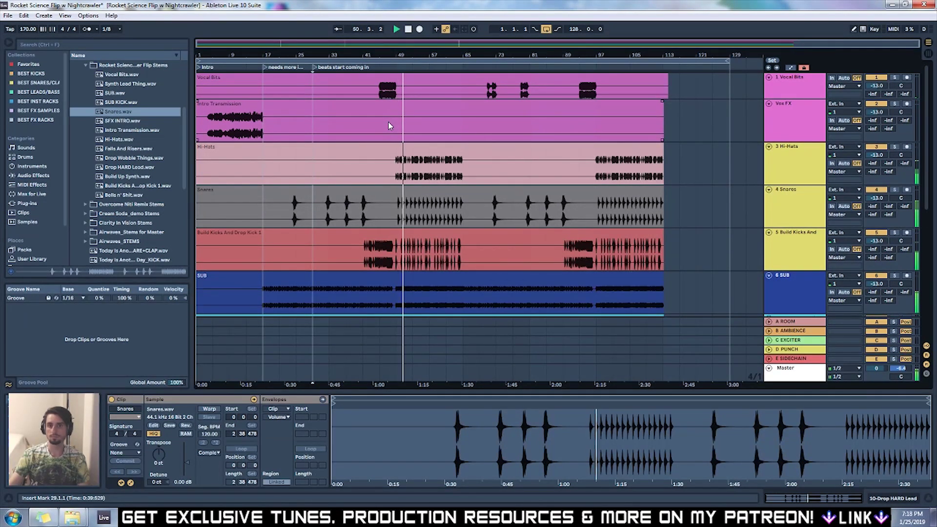
scroll(389, 126, "down", 2)
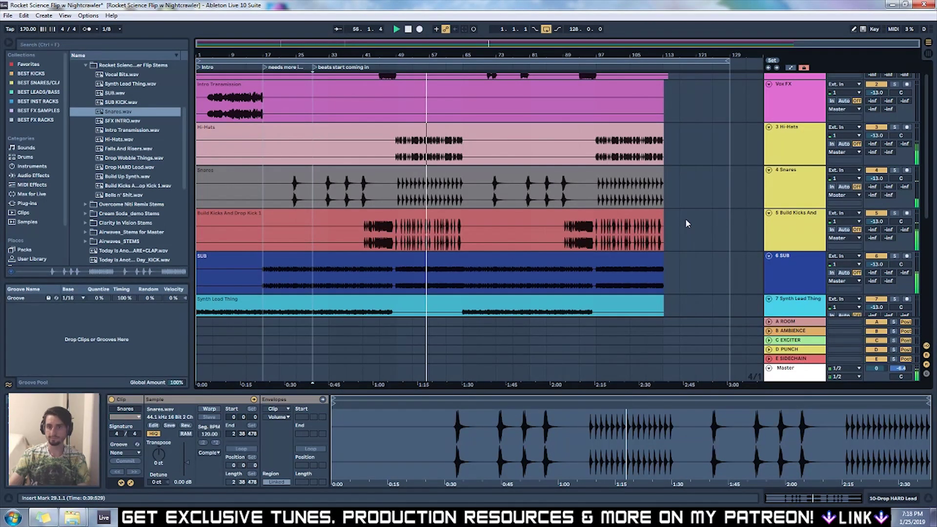
scroll(686, 224, "down", 2)
scroll(686, 224, "up", 3)
scroll(686, 224, "down", 2)
scroll(687, 224, "up", 3)
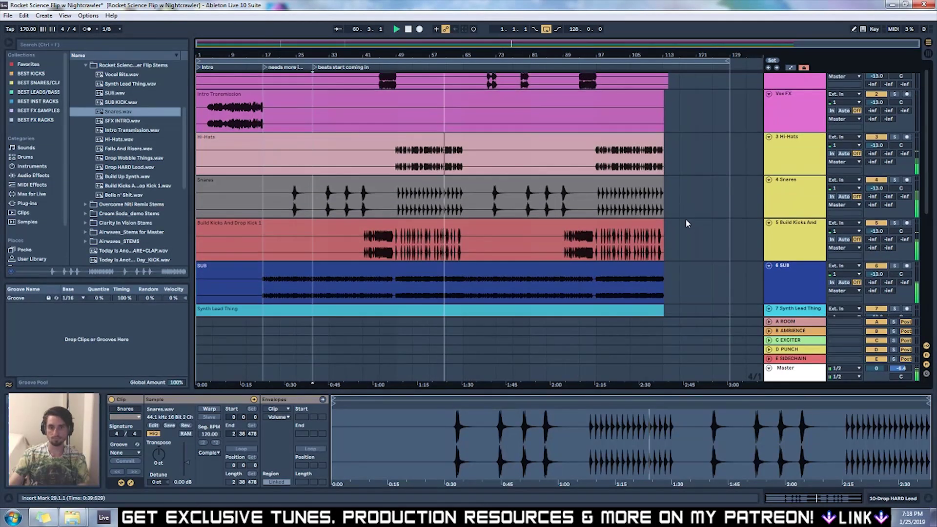
scroll(686, 223, "down", 6)
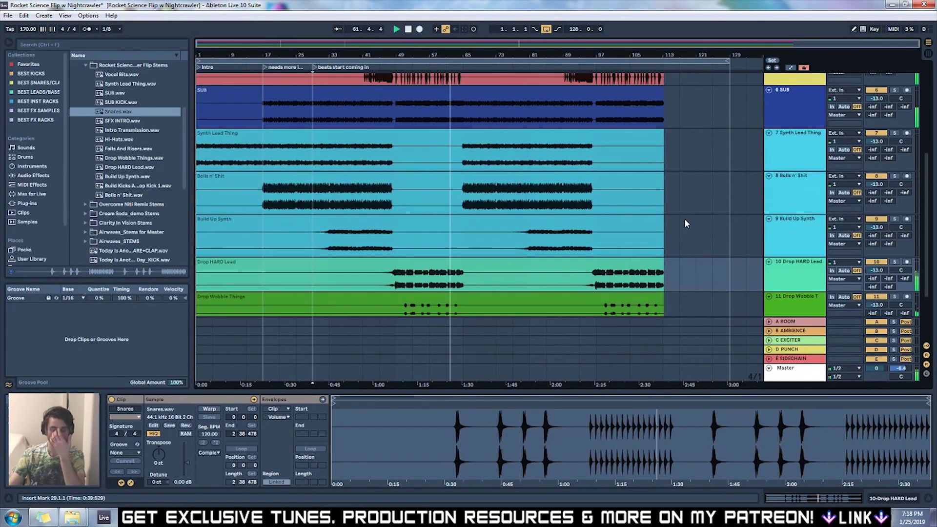
scroll(687, 223, "down", 2)
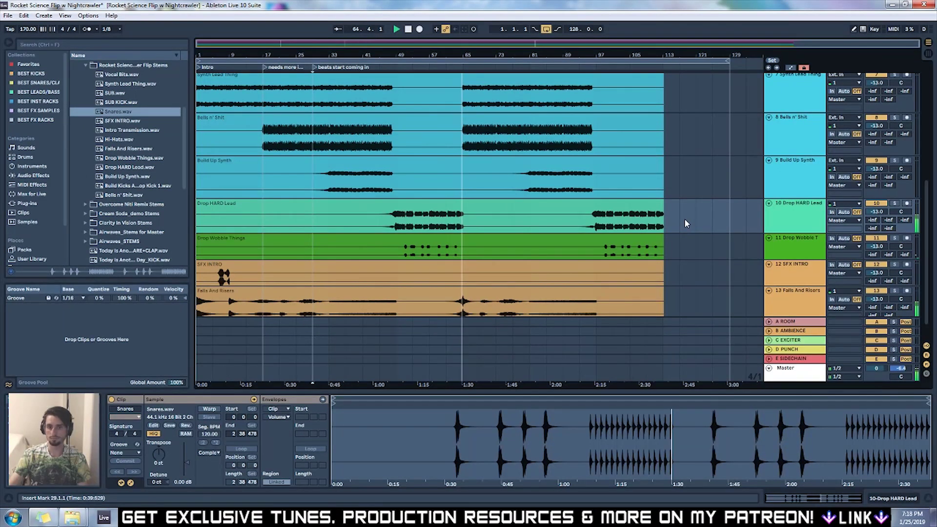
scroll(685, 222, "up", 1)
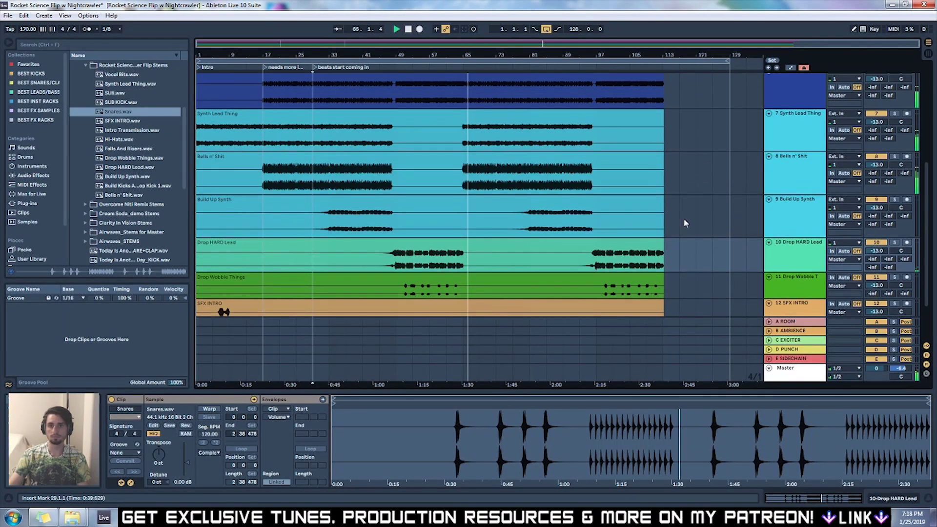
scroll(685, 223, "up", 4)
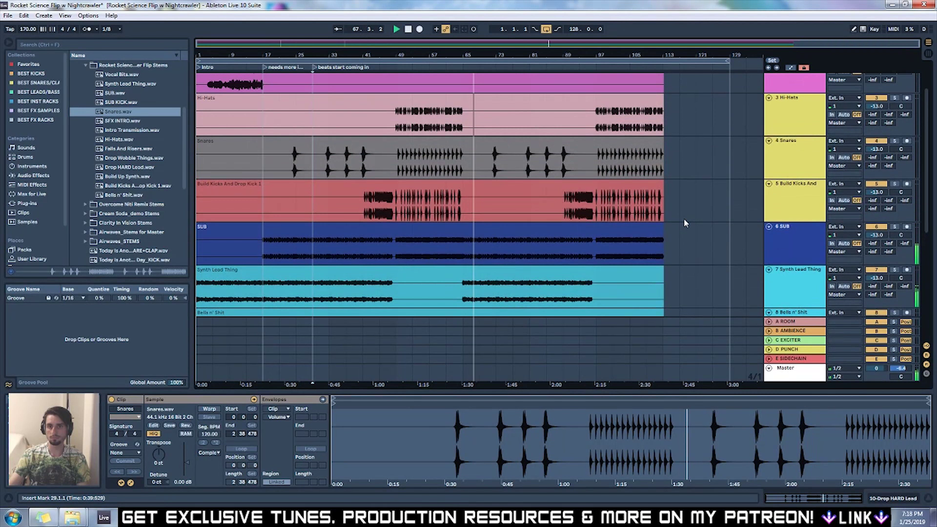
Step: Add a locator at bar 73 named "Add more elements"
scroll(685, 223, "up", 1)
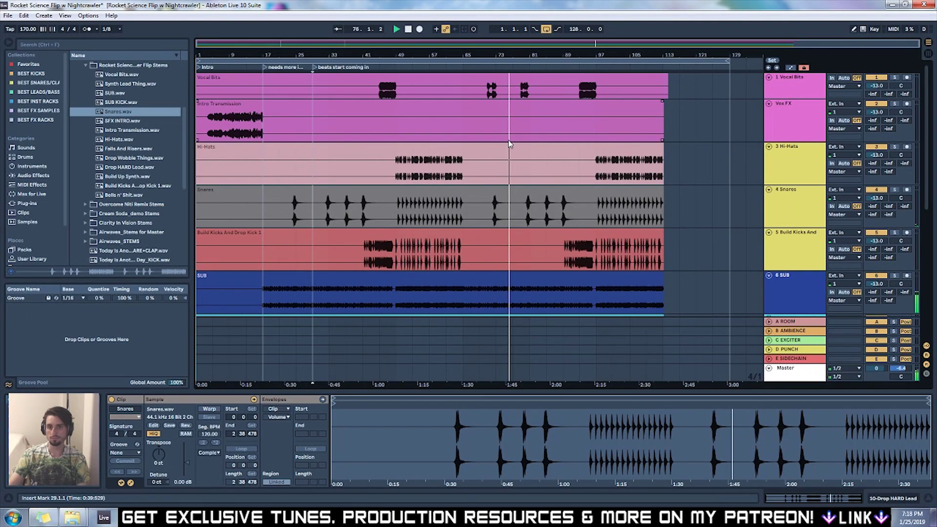
right_click(494, 66)
left_click(514, 94)
type("Ad")
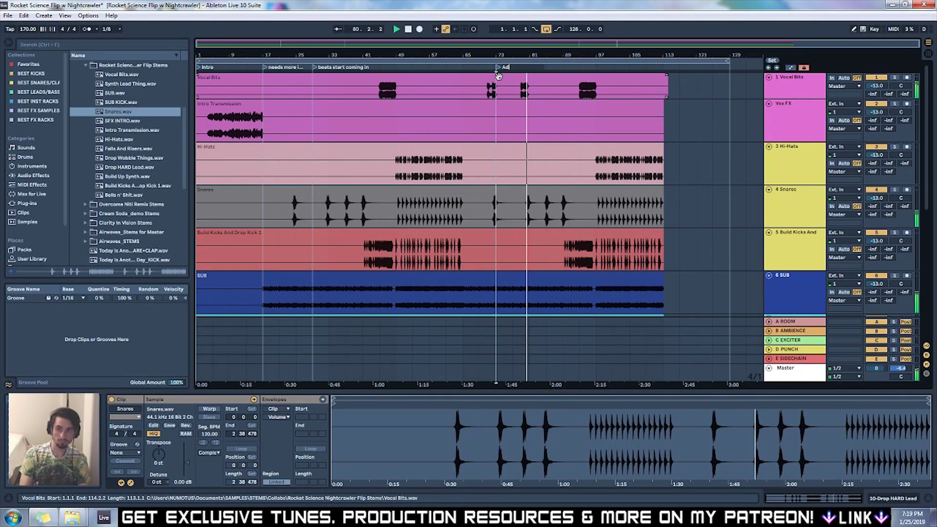
type("d more elements")
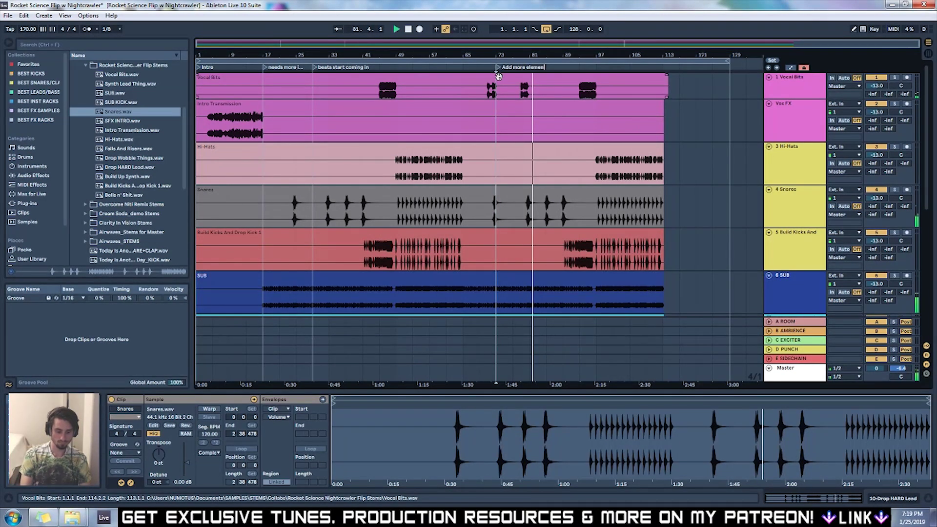
Step: Split the Vocal Bits clip around its vocal phrases, including at bars 45, 53, 77, 85, 93 and 101
left_click(514, 92)
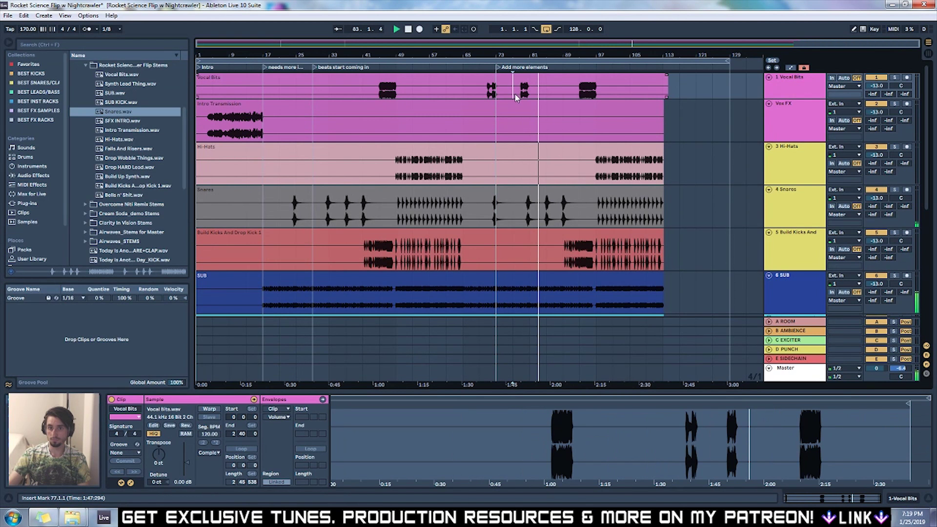
key("ctrl+e")
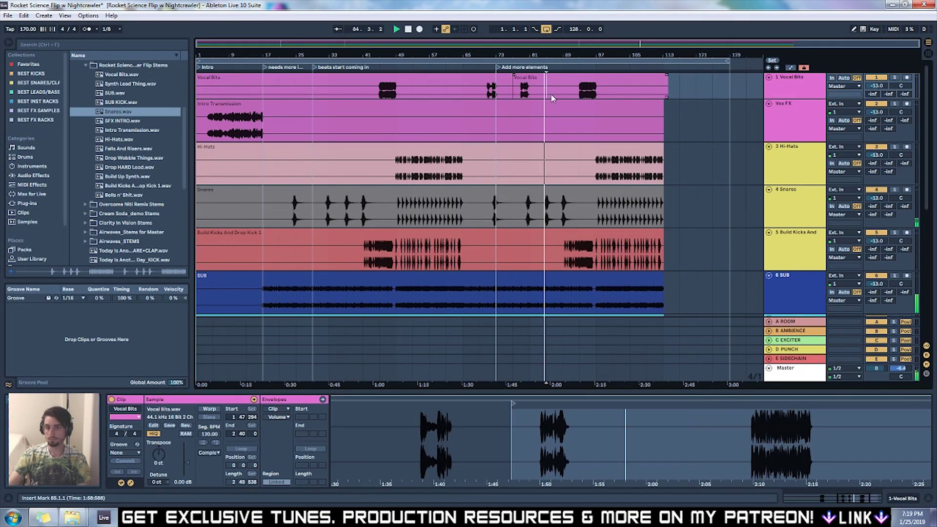
left_click(379, 91)
left_click(413, 91, "shift")
key("ctrl+e")
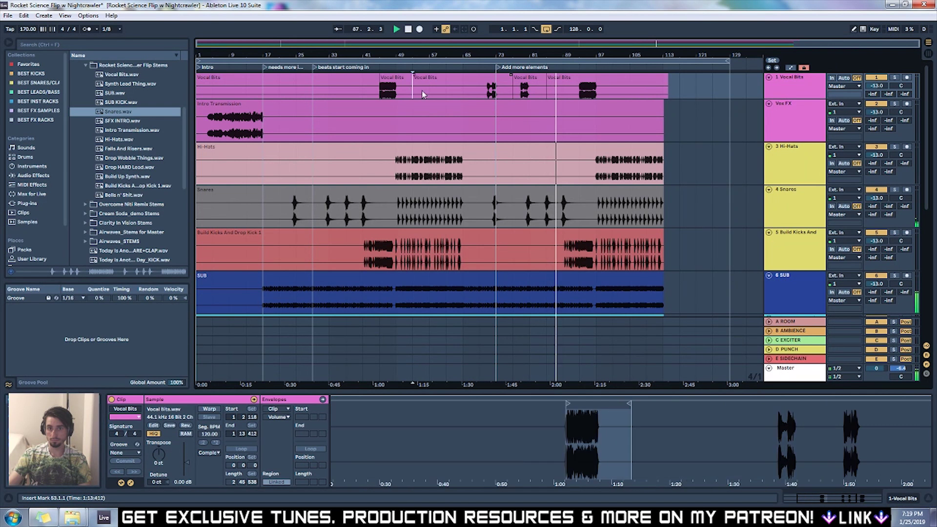
left_click(575, 96)
left_click(606, 91, "shift")
key("ctrl+e")
Step: Delete the silent Vocal Bits sections before bar 45, between bars 53 and 69, between bars 85 and 93, and after bar 101
left_click(573, 86)
left_click(548, 83, "shift")
key("Delete")
left_click(480, 95)
key("Delete")
left_click(356, 77)
key("Delete")
left_click(639, 88)
key("Delete")
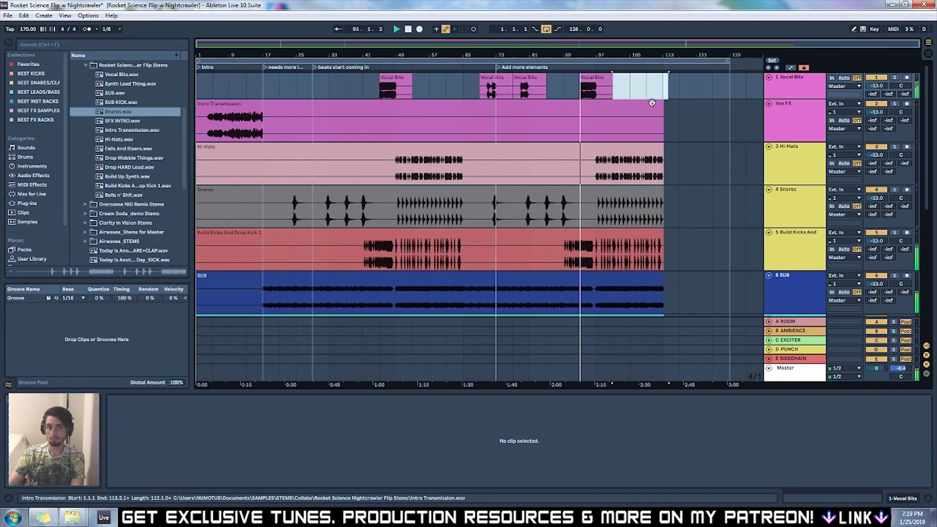
Step: Shorten the Intro Transmission clip to end at bar 21 and delete the silent Hi-Hats sections before bar 45 and between bars 69 and 93
left_click_drag(663, 108, 279, 103)
left_click(574, 172)
left_click_drag(479, 174, 580, 168)
key("Delete")
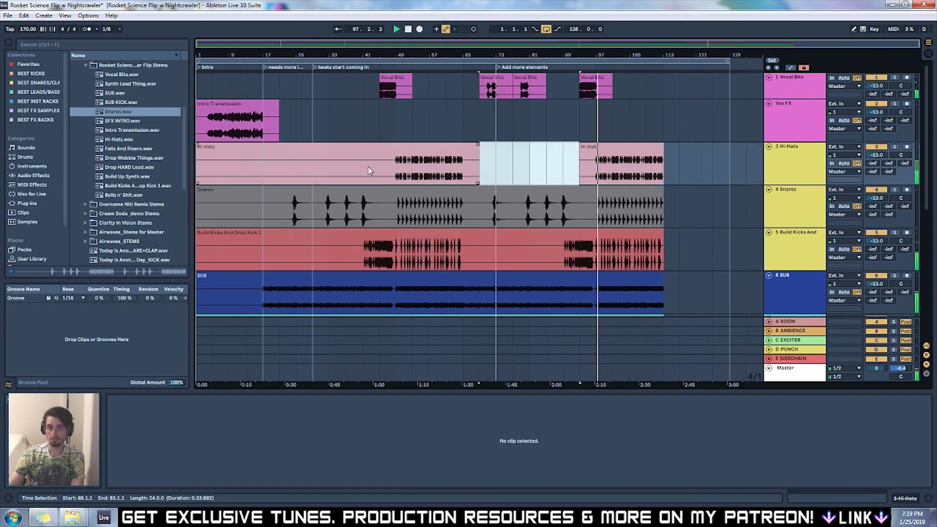
left_click_drag(380, 168, 198, 169)
key("Delete")
Step: Delete the silent Snares sections at bars 1 to 21, 45 to 49, 67 to 71 and 93 to 97
left_click_drag(279, 210, 171, 219)
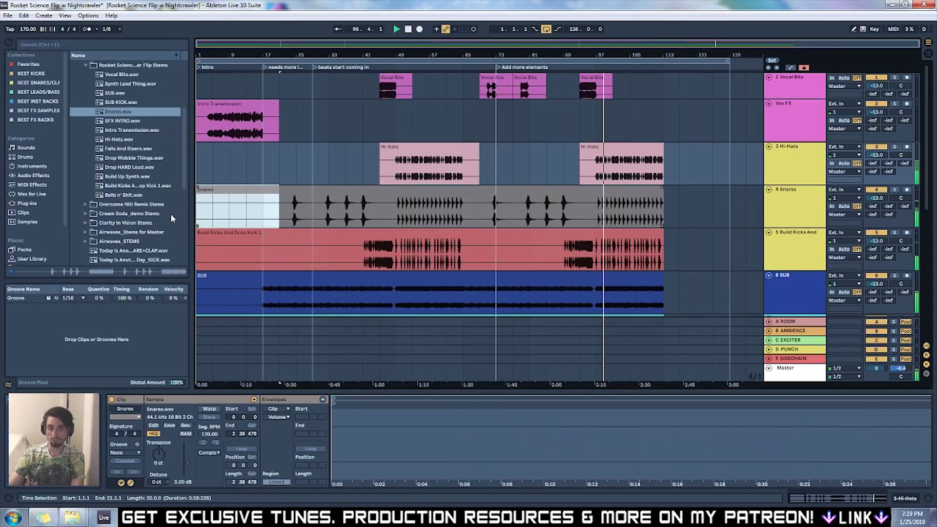
key("Delete")
left_click_drag(377, 209, 397, 212)
key("Delete")
left_click(482, 211)
left_click_drag(581, 209, 597, 210)
key("Delete")
left_click_drag(482, 206, 472, 207)
key("Delete")
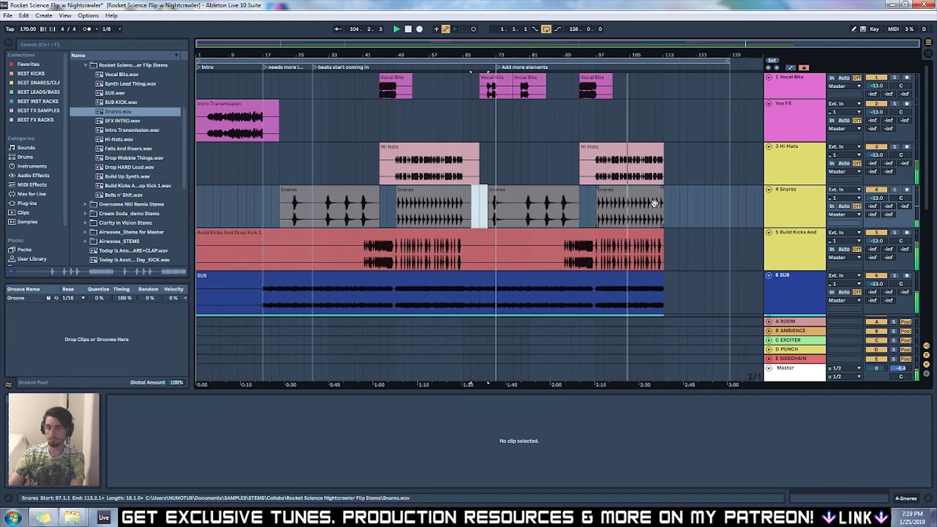
left_click(706, 203)
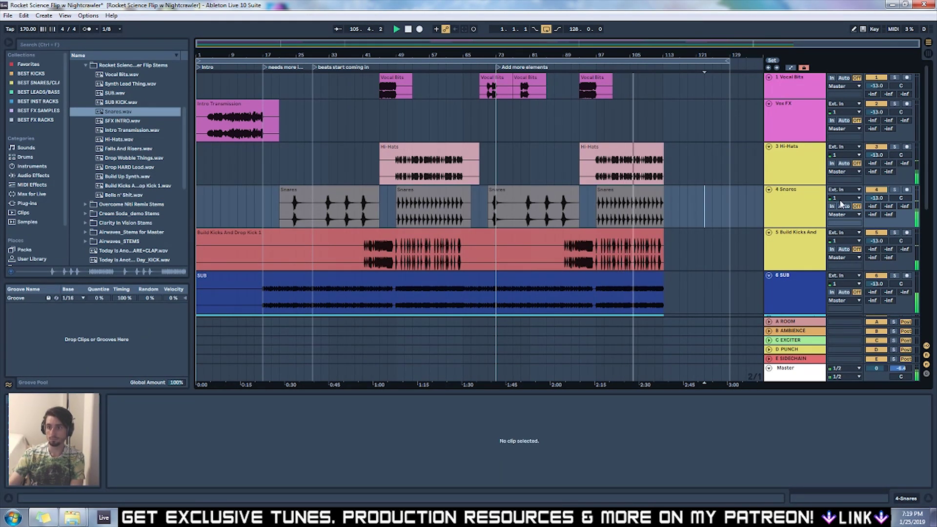
Step: Delete the silent sections of the Build Kicks And Drop Kick clip before bar 39 and between bars 65 and 87
scroll(378, 209, "down", 1)
left_click_drag(355, 238, 130, 241)
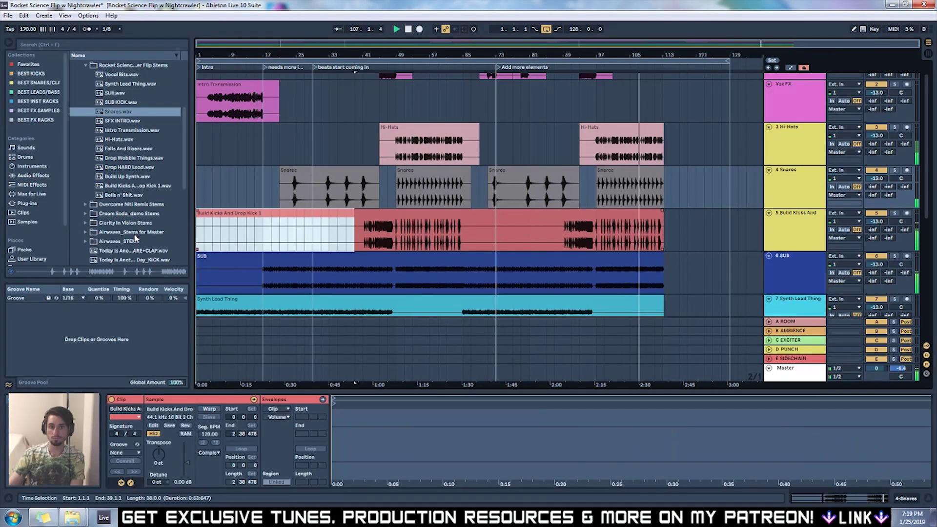
key("Delete")
left_click(478, 238)
left_click_drag(478, 239, 555, 238)
key("Delete")
Step: Delete the silent start of the SUB clip up to bar 15
scroll(502, 191, "down", 1)
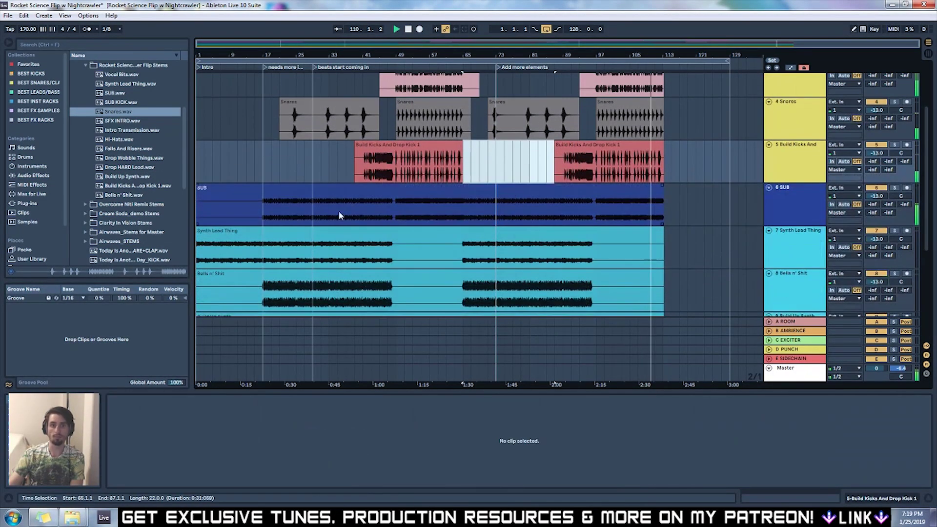
left_click_drag(265, 216, 166, 213)
key("Delete")
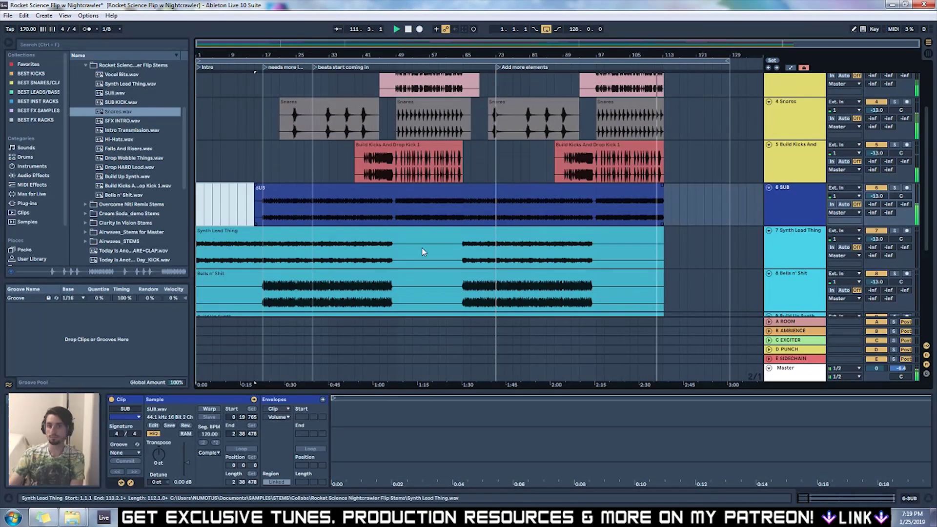
Step: Remove the silence from the Synth Lead Thing clip between bars 49 and 63 and after bar 97
left_click_drag(399, 253, 454, 245)
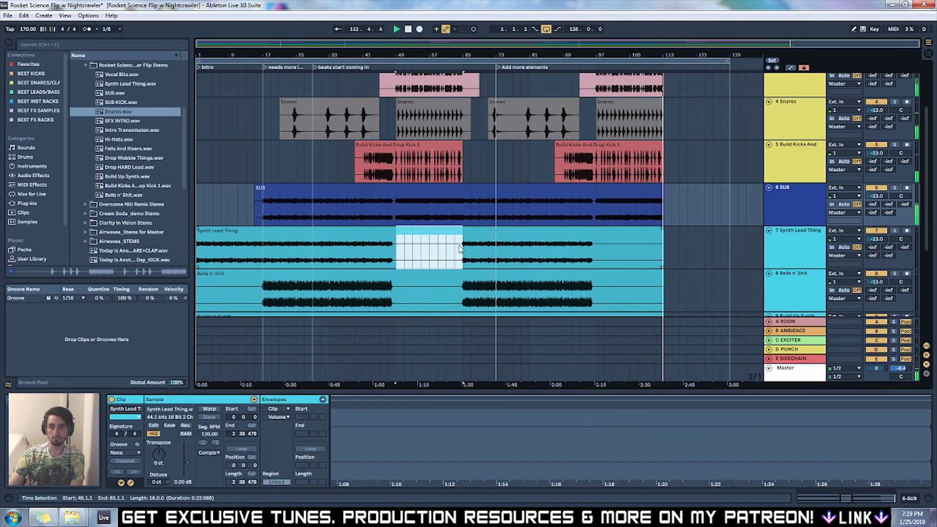
left_click(454, 249)
left_click_drag(453, 250, 396, 251)
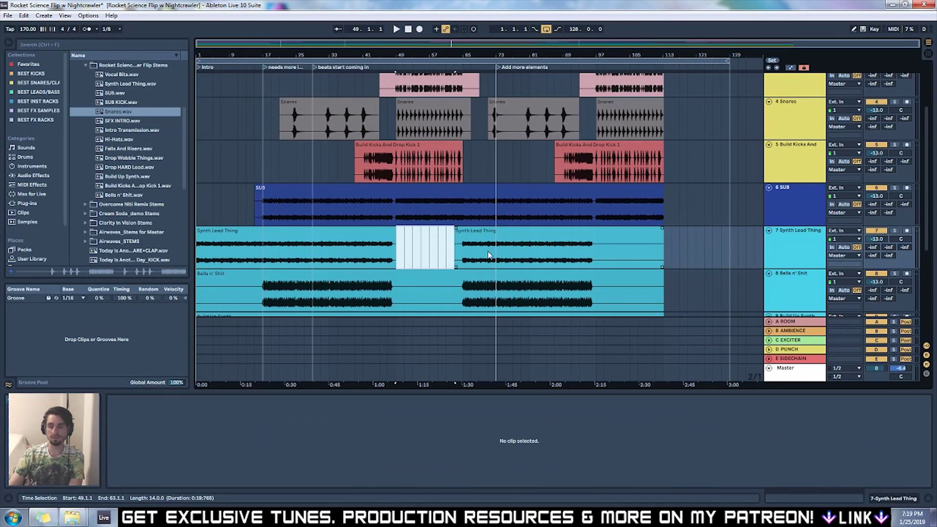
key("Delete")
left_click(618, 253)
left_click_drag(609, 253, 665, 247)
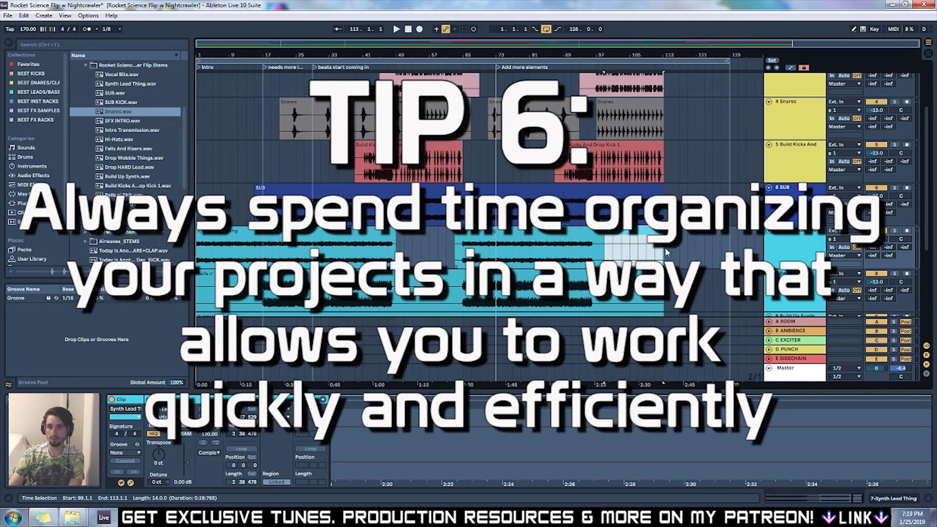
key("Delete")
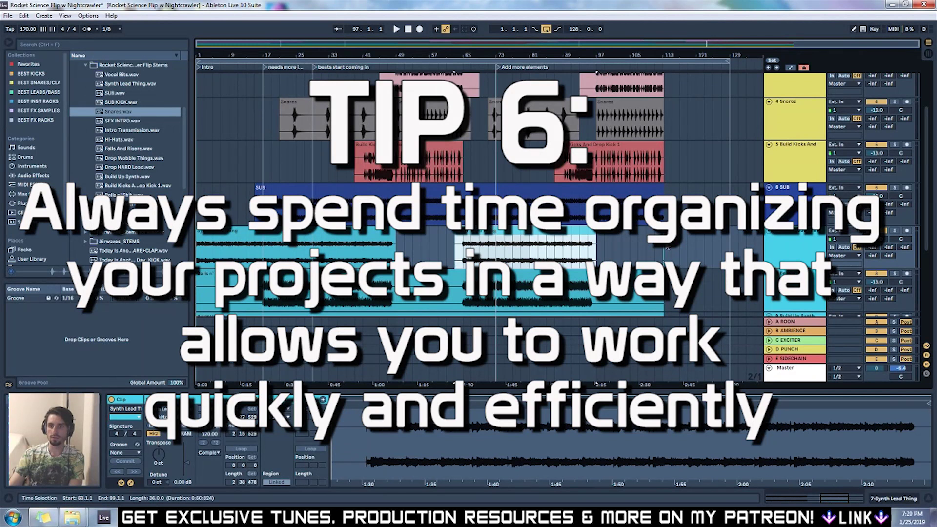
left_click(596, 242)
left_click_drag(665, 248, 690, 247)
left_click(697, 238)
Step: Remove the silence from the Bells n' Shit clip before bar 15, between bars 49 and 63, and after bar 97
scroll(488, 249, "down", 3)
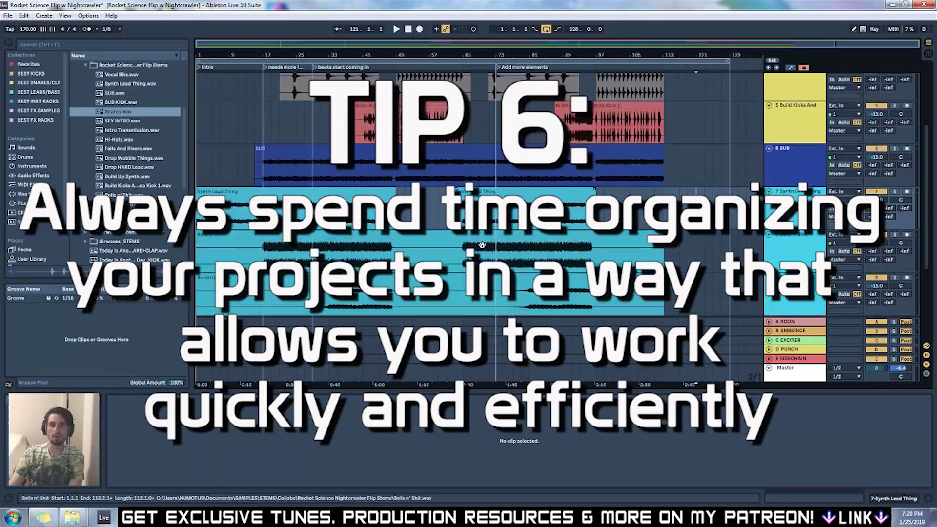
left_click_drag(254, 238, 158, 233)
key("Delete")
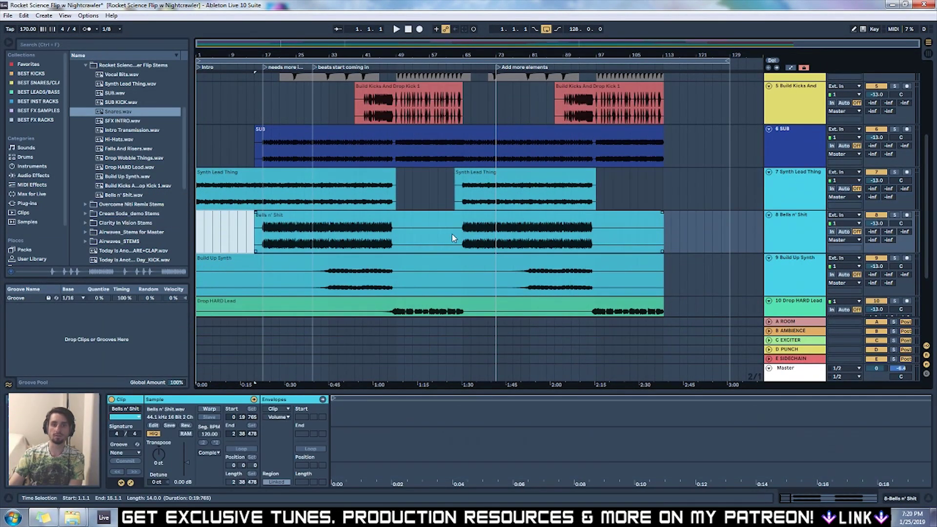
left_click_drag(400, 234, 448, 233)
key("Delete")
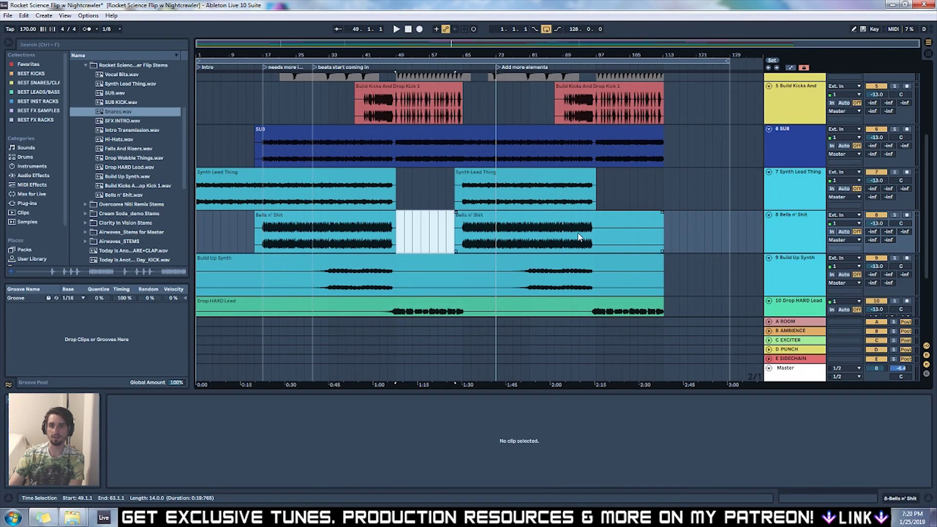
left_click(610, 236)
left_click(662, 224)
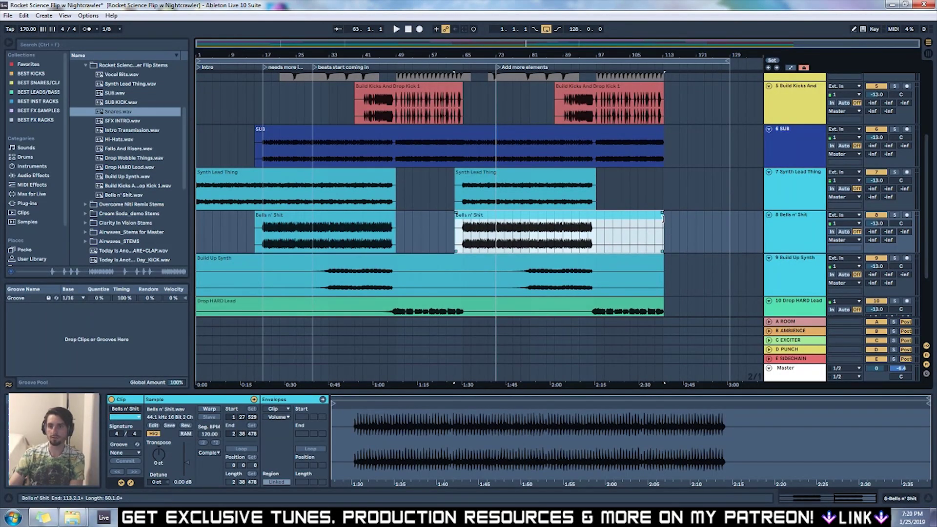
left_click_drag(662, 219, 596, 219)
Step: Remove the silence from the Build Up Synth clip before bar 25, between bars 49 and 75, and after bar 97
scroll(489, 220, "down", 1)
left_click_drag(663, 224, 595, 224)
left_click_drag(397, 229, 505, 231)
key("Delete")
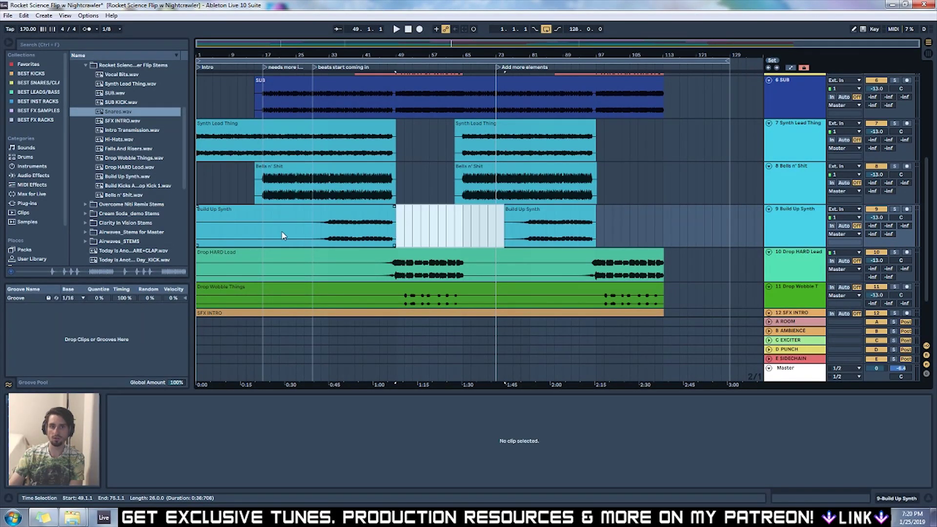
left_click(282, 235)
left_click_drag(197, 230, 297, 229)
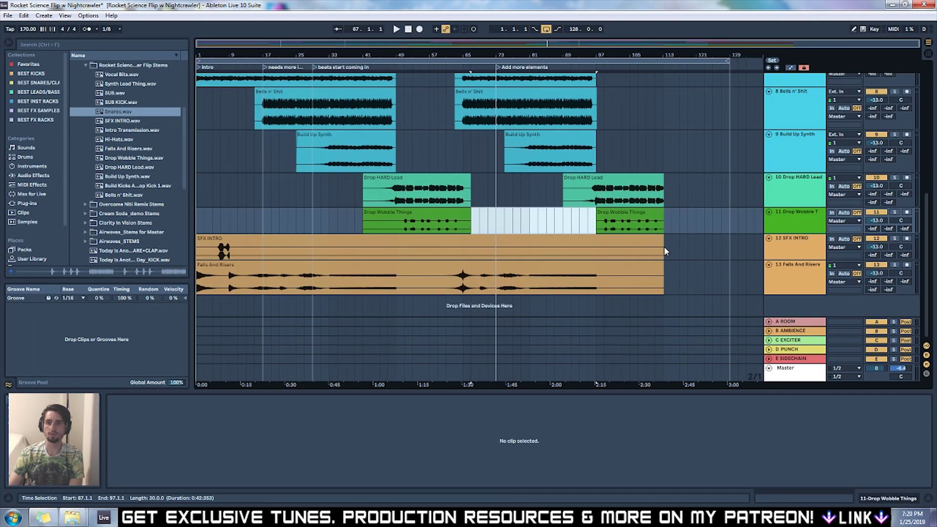
Step: Shorten the SFX INTRO clip to bar 11 and Falls And Risers to bar 99, removing the latter's silence between bars 51 and 59
left_click_drag(665, 251, 238, 249)
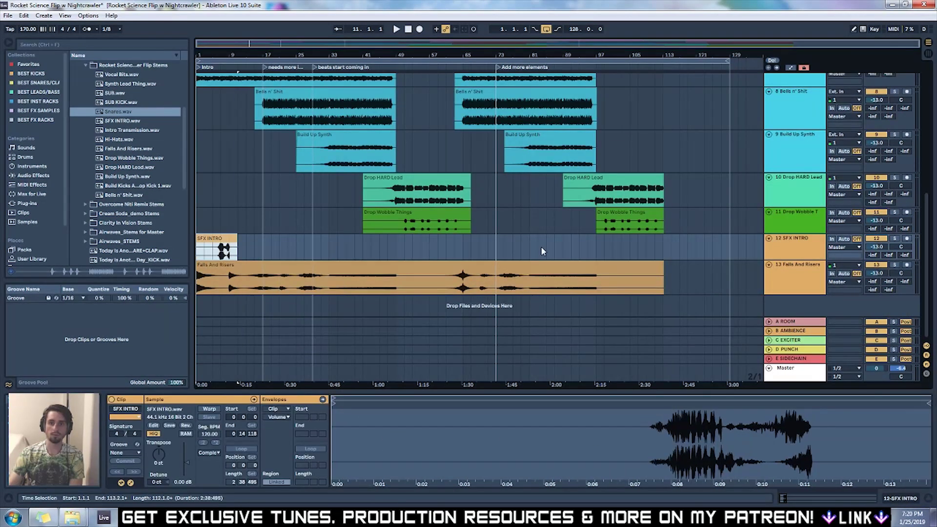
left_click(663, 276)
left_click_drag(663, 276, 604, 276)
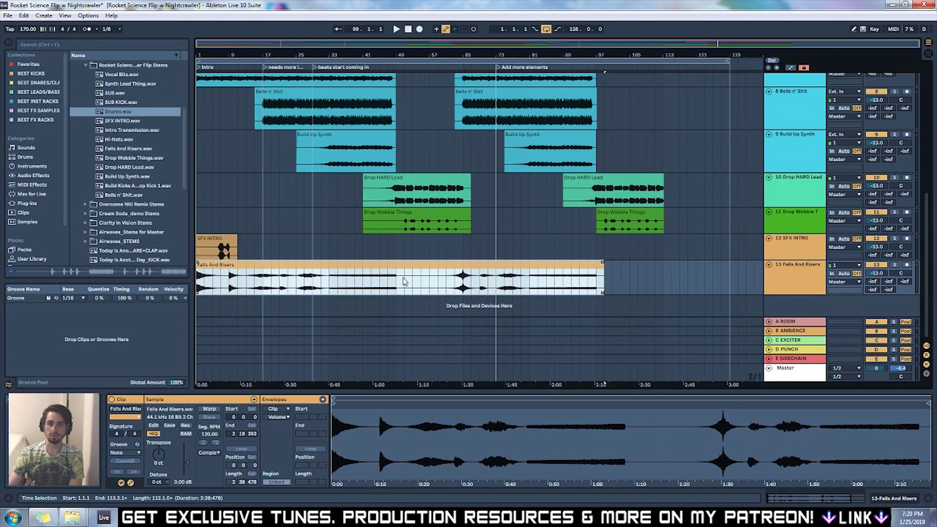
left_click_drag(404, 282, 434, 284)
key("Delete")
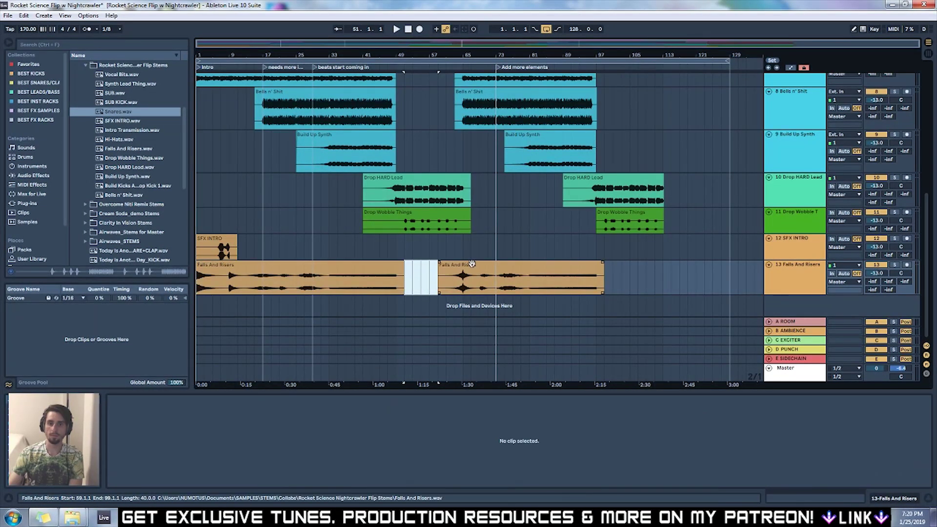
Step: Solo the Snares track and listen to its build-up hits and its drop section from about bar 49
scroll(317, 205, "up", 7)
left_click(296, 166)
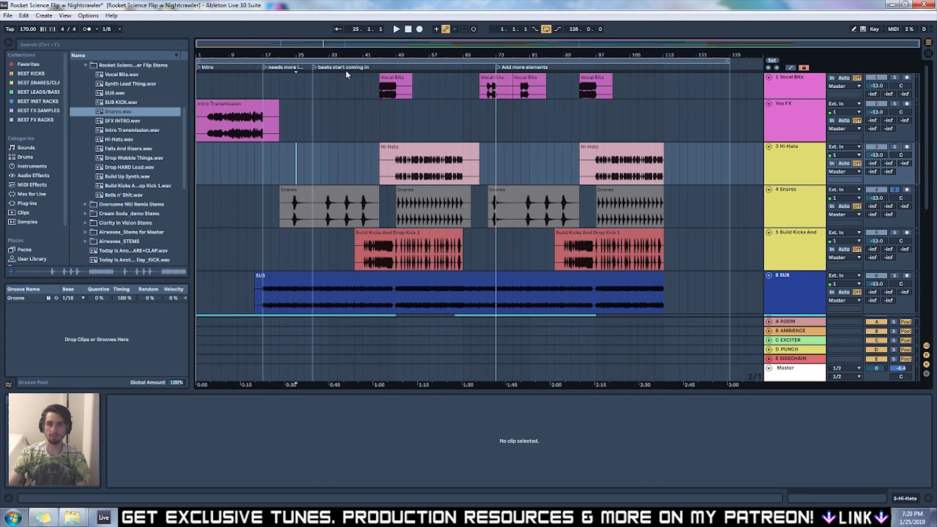
left_click(327, 65)
left_click(401, 66)
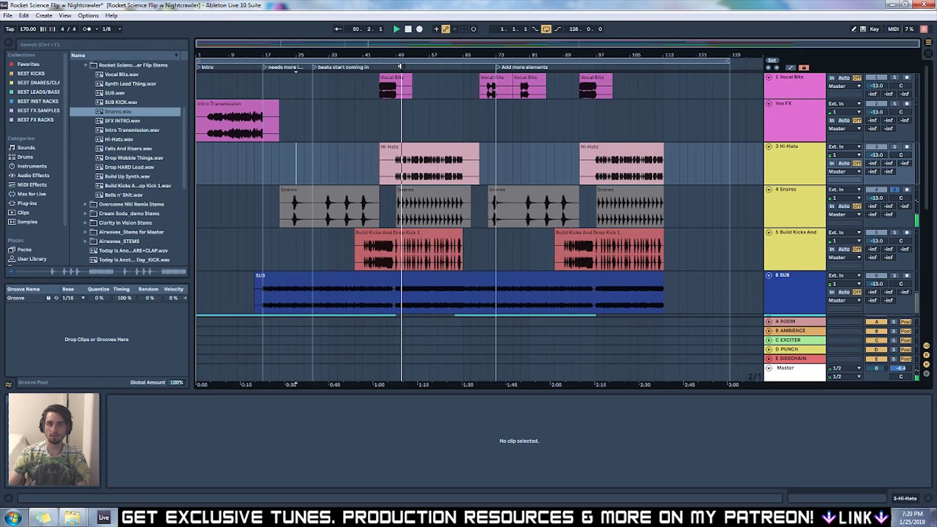
key("space")
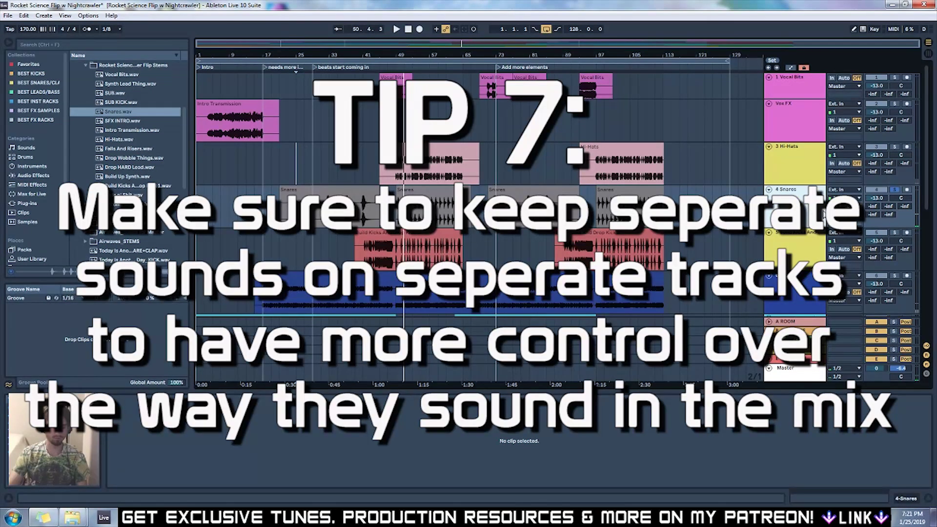
Step: Move the two sparse Snares clips at bars 21 and 71 onto a new track below and name it "Impact Snare"
left_click_drag(327, 205, 327, 249)
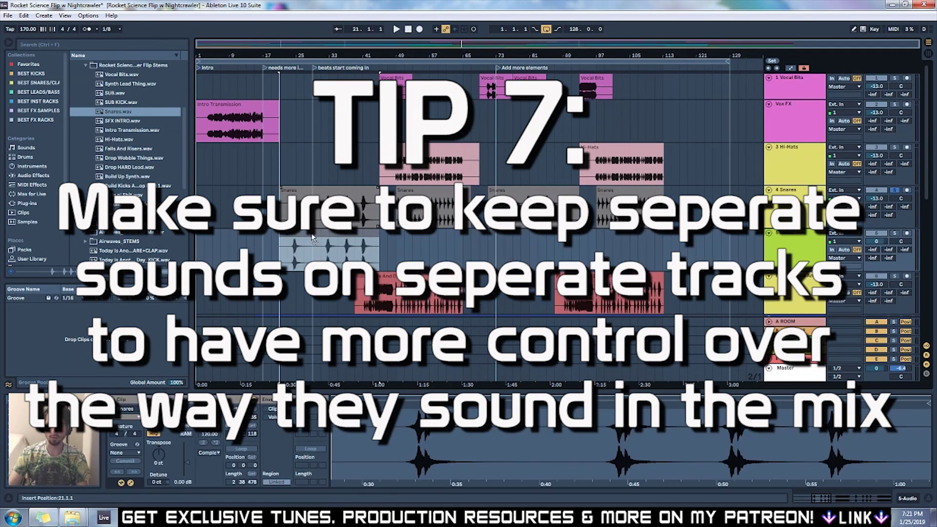
left_click(490, 205)
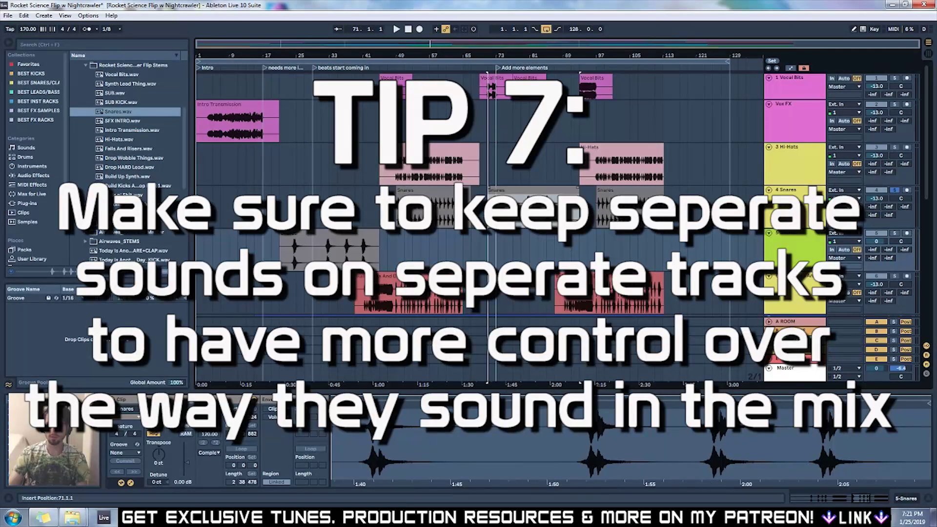
left_click(807, 241)
type("Impact")
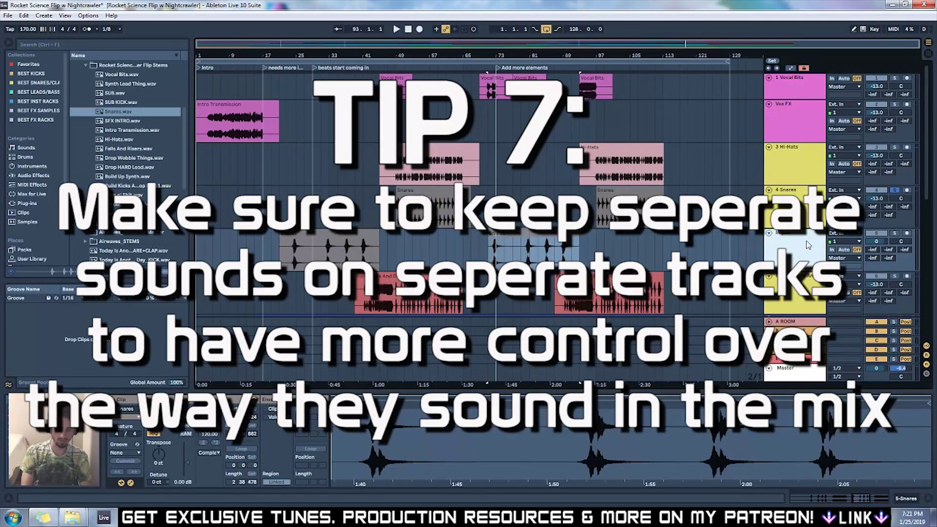
type(" Snare")
key("Return")
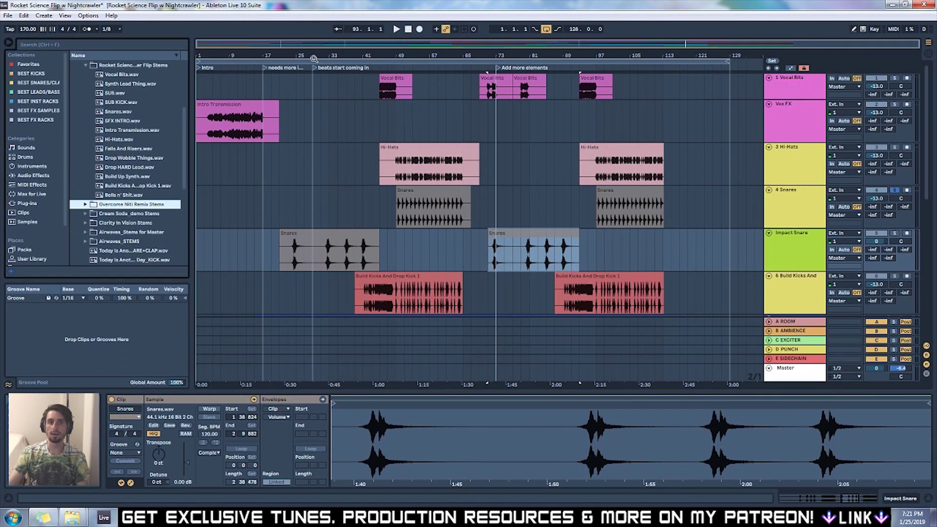
left_click_drag(375, 55, 389, 121)
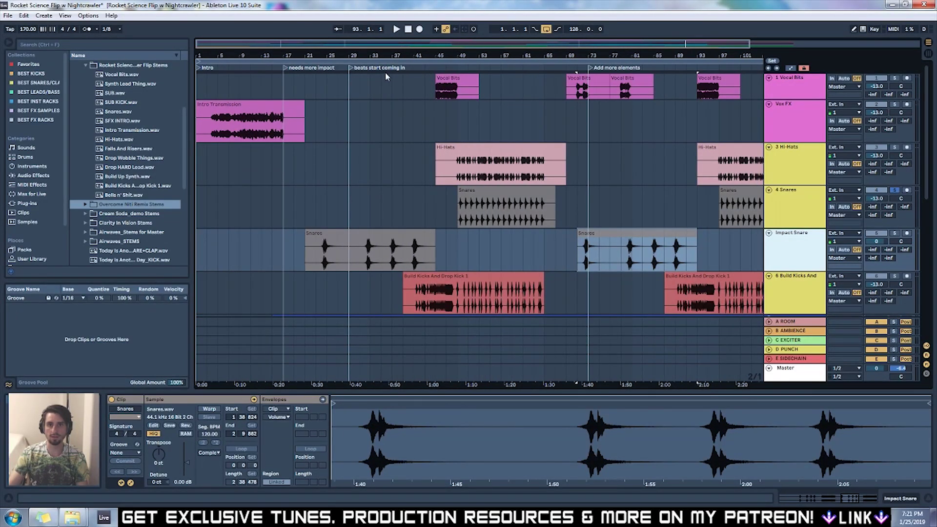
Step: Unsolo the Snares track and listen to the build-up in context between about bars 32 and 39
left_click(354, 67)
left_click(408, 135)
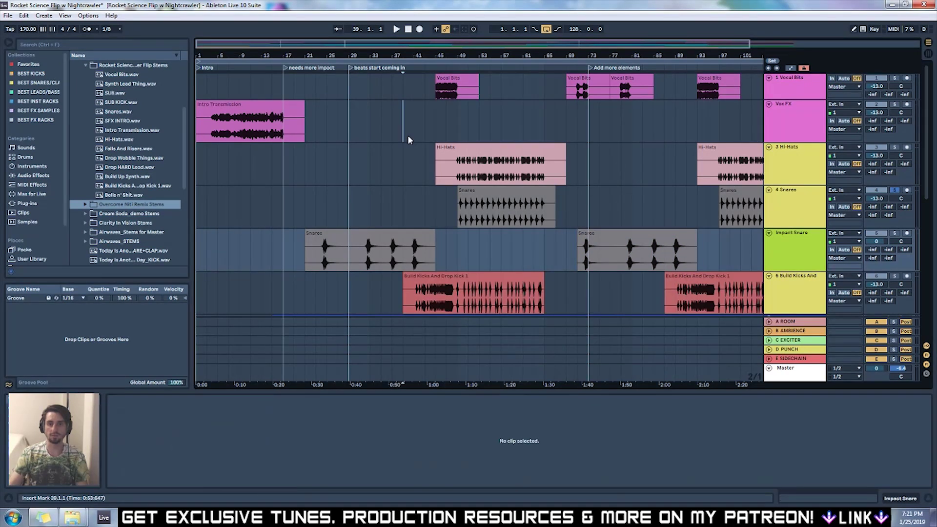
key("plus")
key("plus")
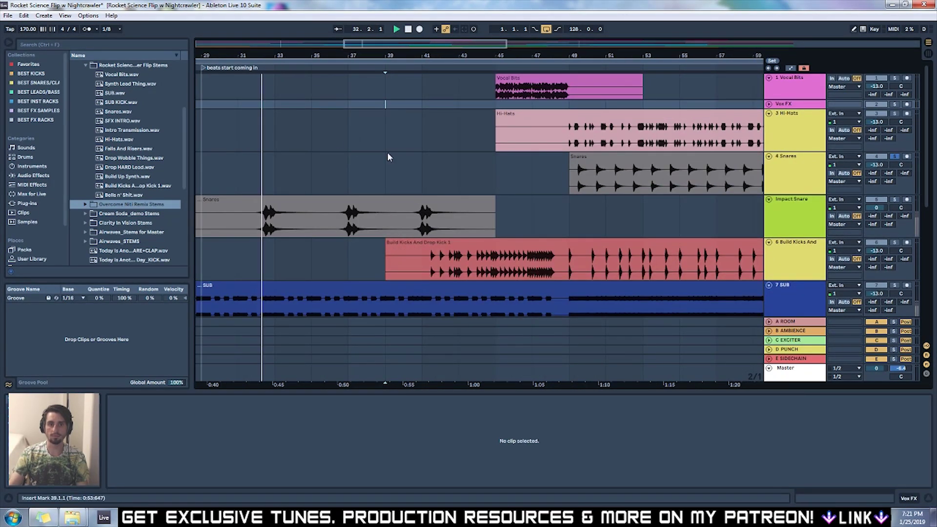
left_click(896, 159)
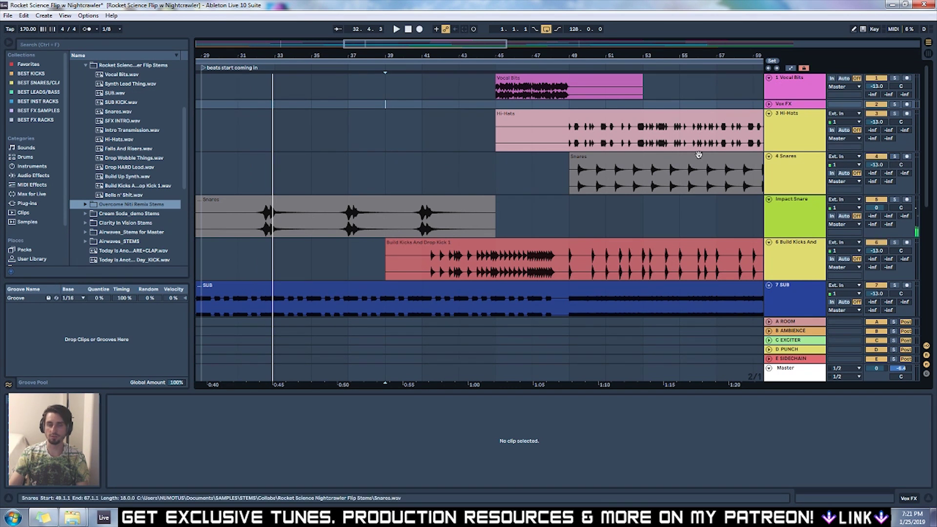
left_click(356, 68)
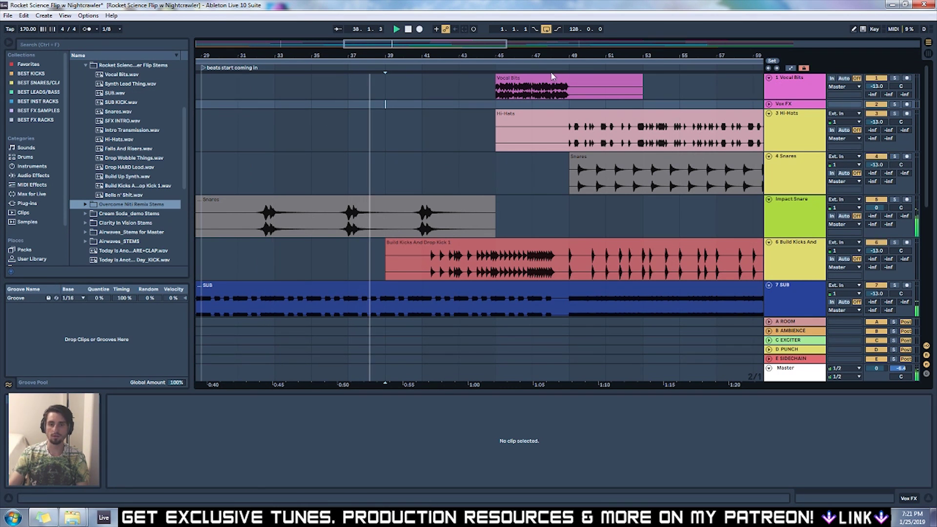
key("minus")
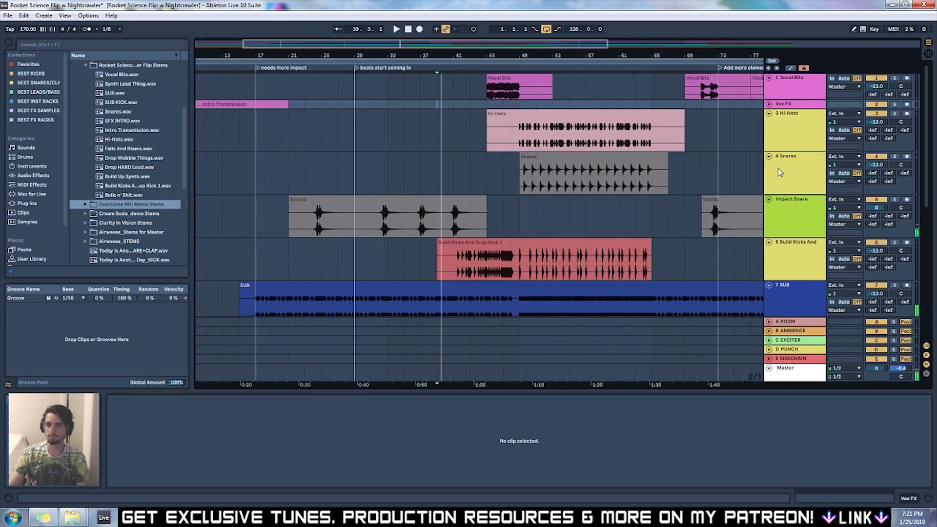
Step: Add a new audio track below Snares and search the whole library for "808 clap"
left_click(793, 174)
key("ctrl+t")
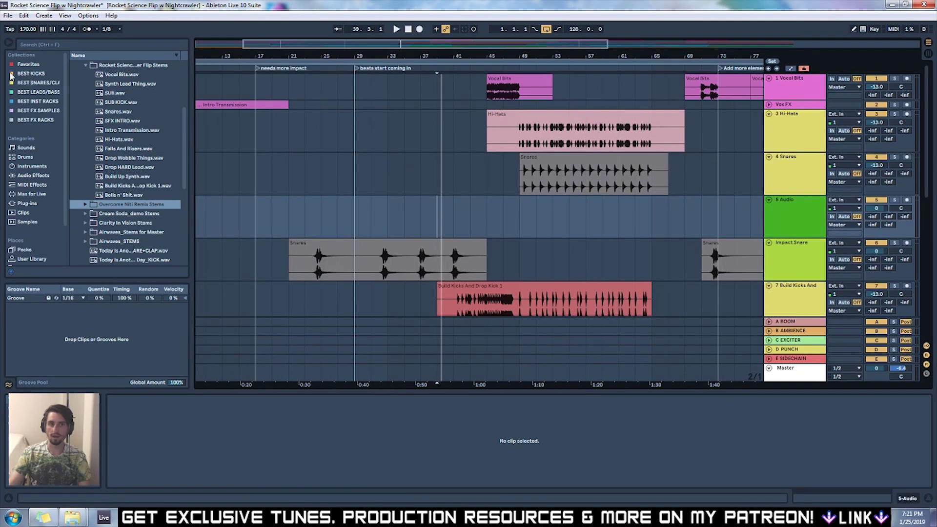
left_click(46, 45)
type("808")
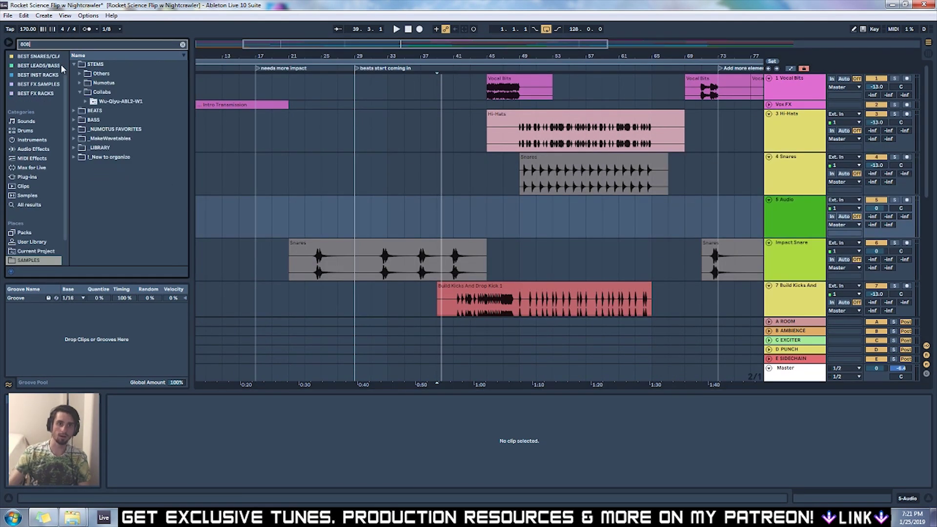
left_click(24, 206)
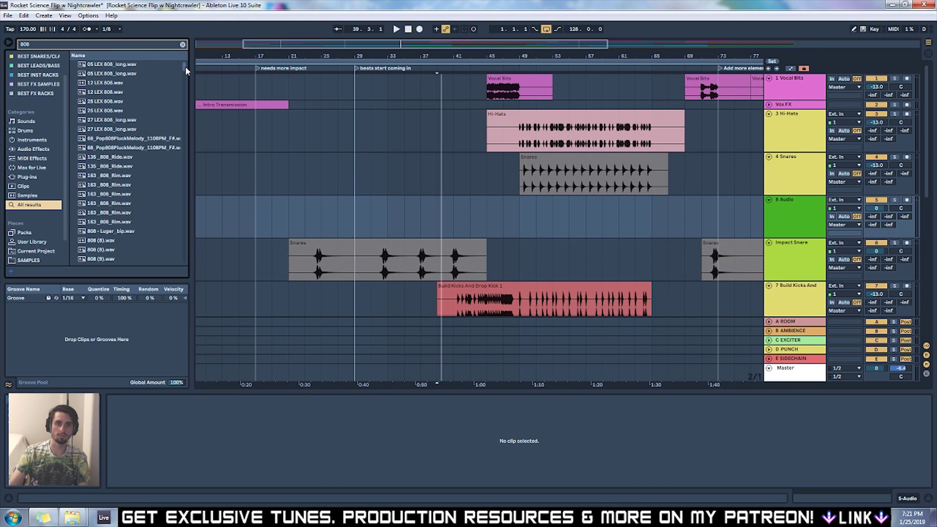
left_click_drag(184, 63, 164, 33)
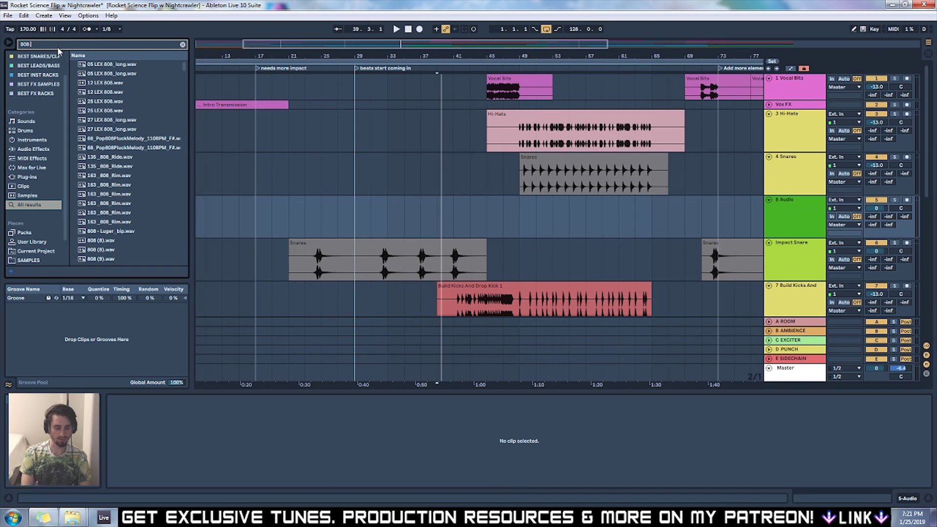
type("ca")
key("BackSpace")
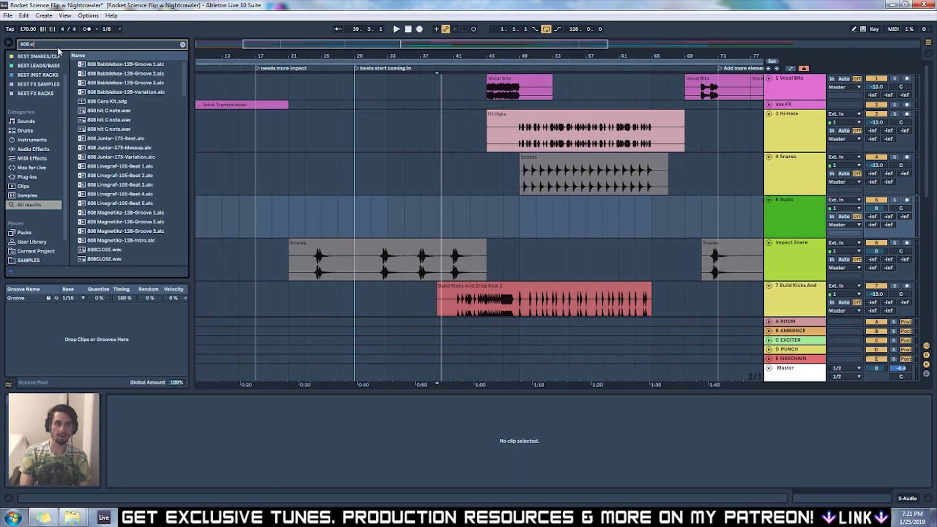
type("lap")
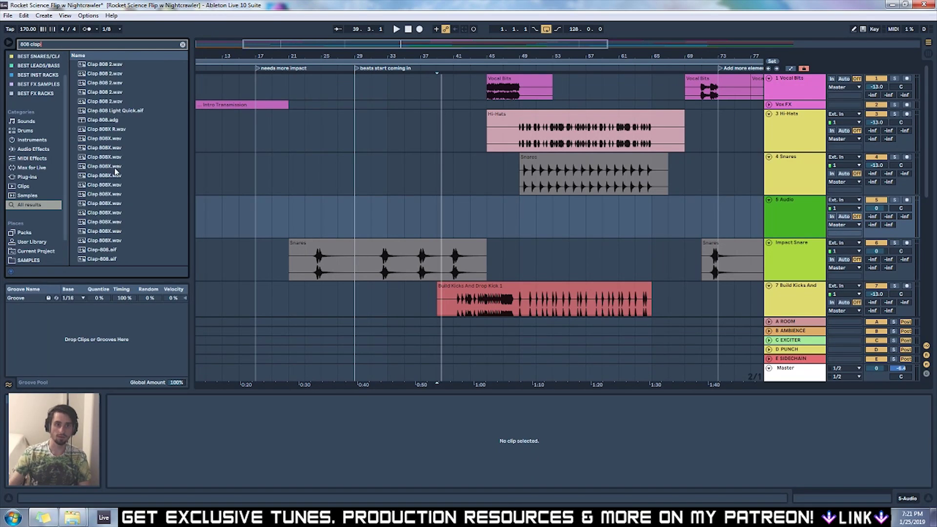
Step: Place the Clap-808.aif sample on the new track at the start of bar 41
left_click(121, 166)
left_click_drag(101, 249, 436, 205)
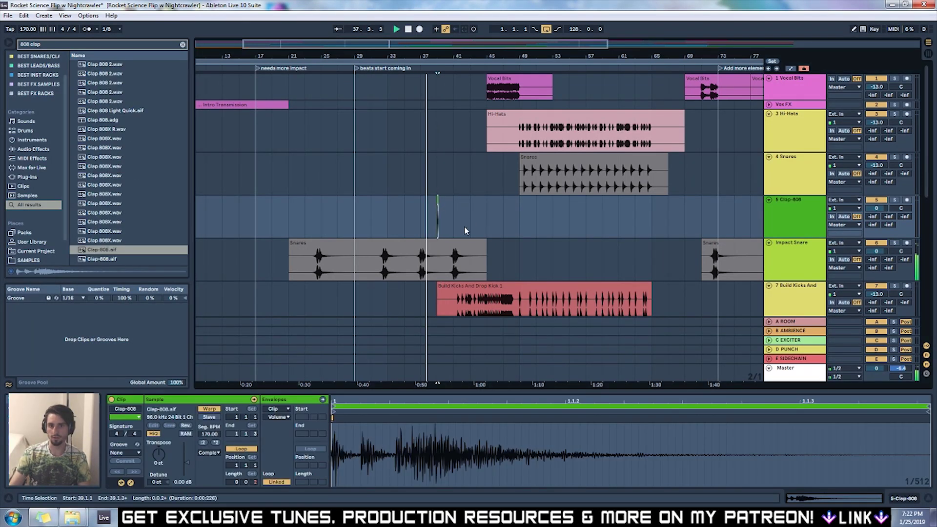
left_click_drag(437, 206, 458, 205)
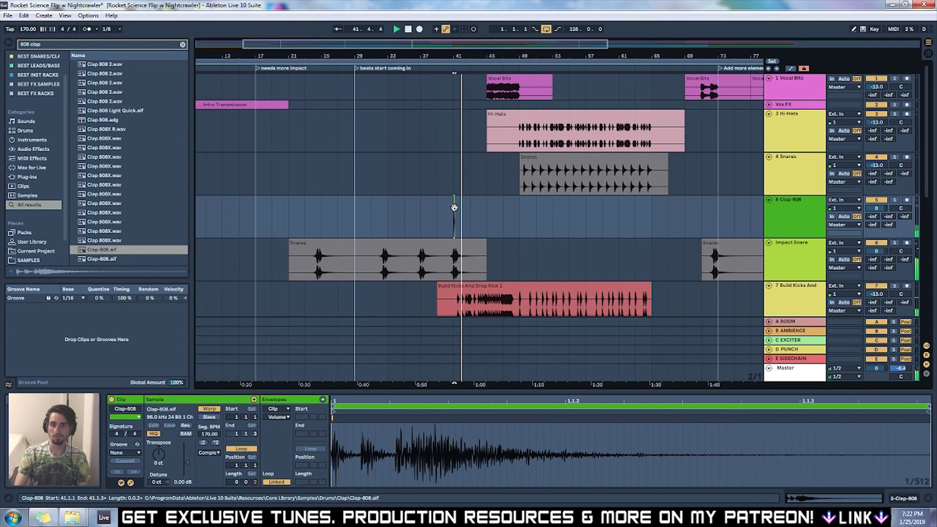
Step: Shorten the Clap-808 clip and repeat it on every beat from bar 41 to beat 44.2
scroll(454, 207, "up", 2)
scroll(454, 208, "up", 5)
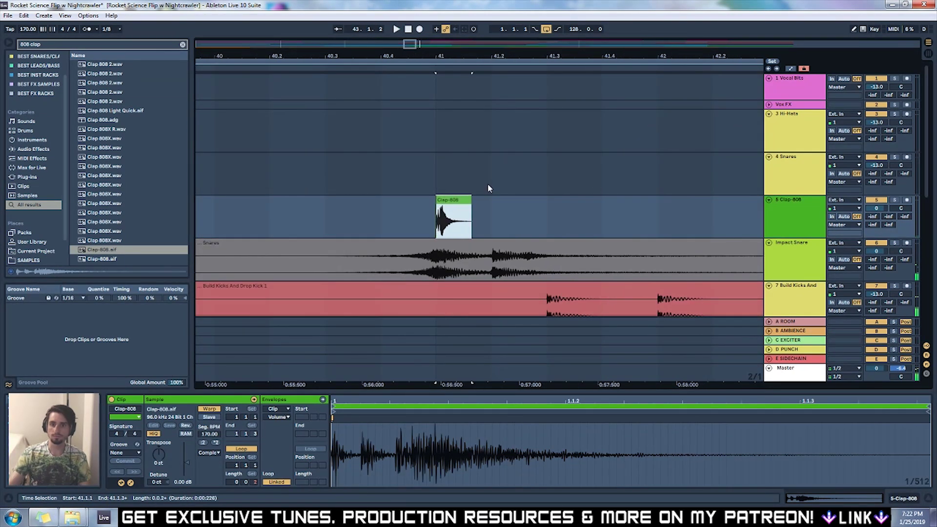
left_click(491, 227)
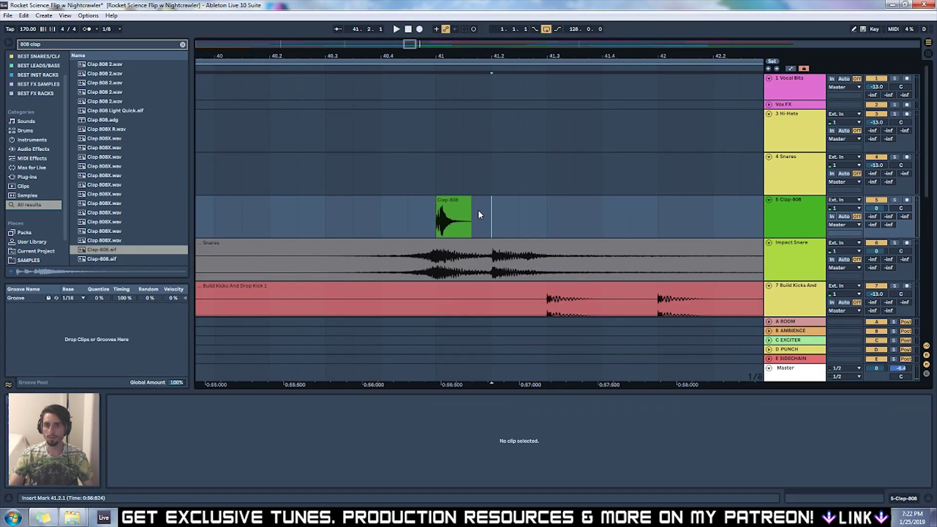
left_click_drag(470, 201, 503, 203)
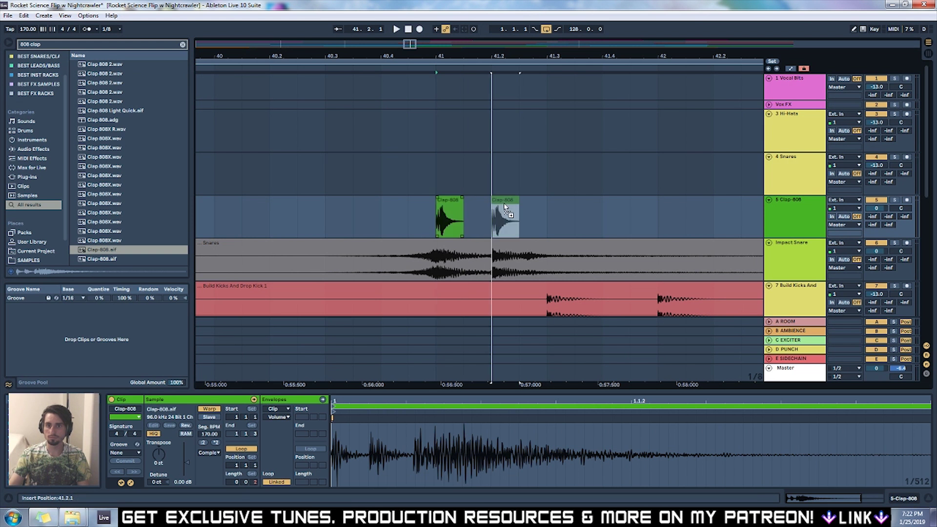
key("ctrl+d")
key("ctrl+d")
key("ctrl+d")
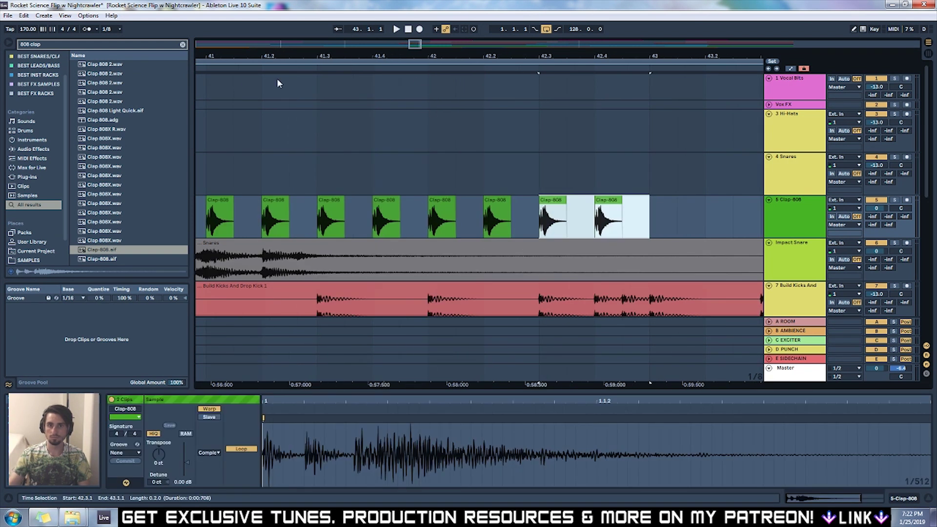
key("space")
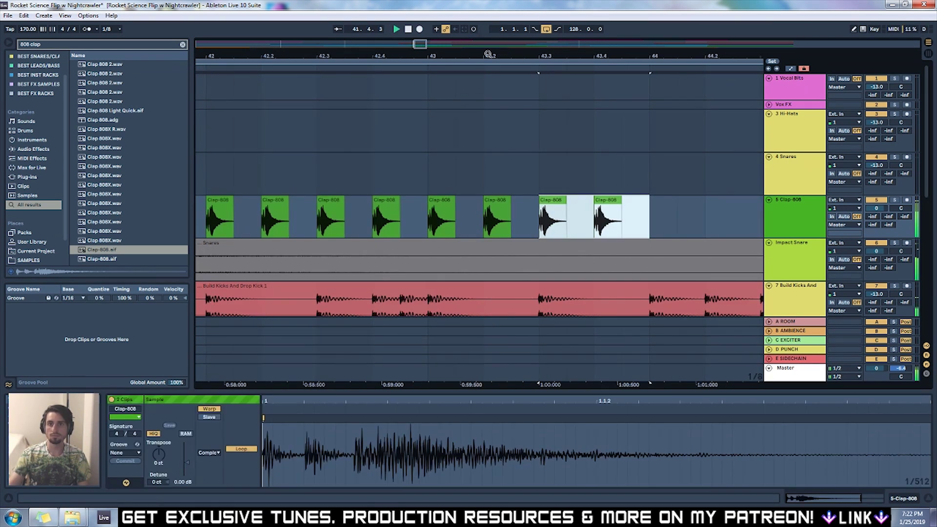
key("minus")
key("minus")
key("minus")
key("minus")
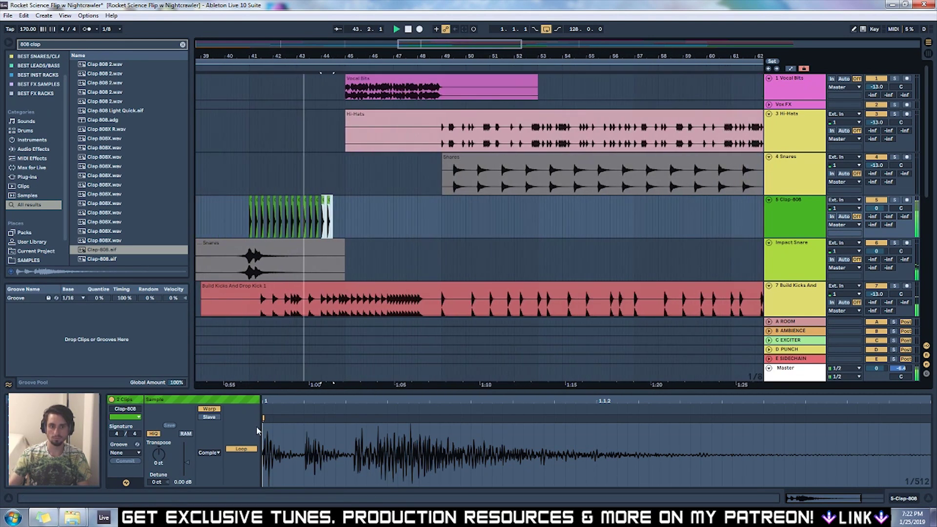
Step: Turn off Warp for all the Clap-808 clips and transpose them to 2 st while listening
left_click(214, 411)
left_click_drag(351, 222, 237, 220)
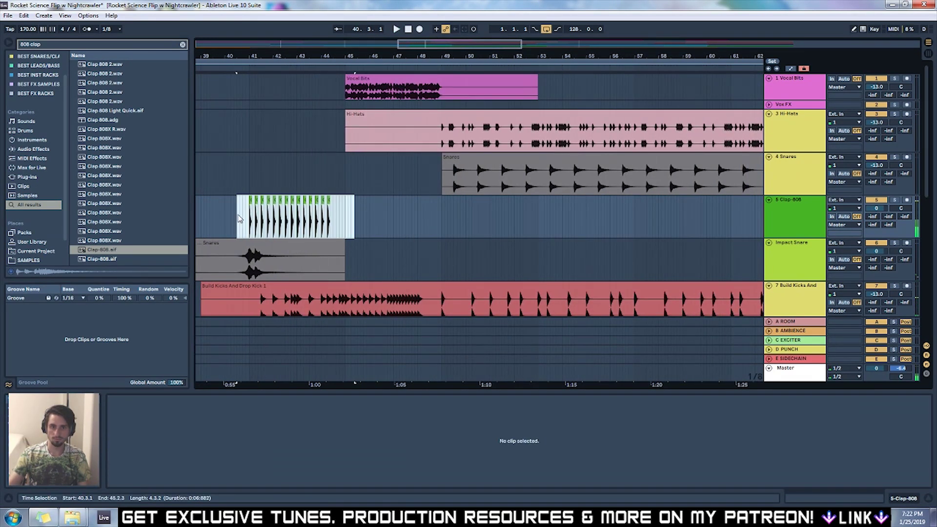
left_click(205, 412)
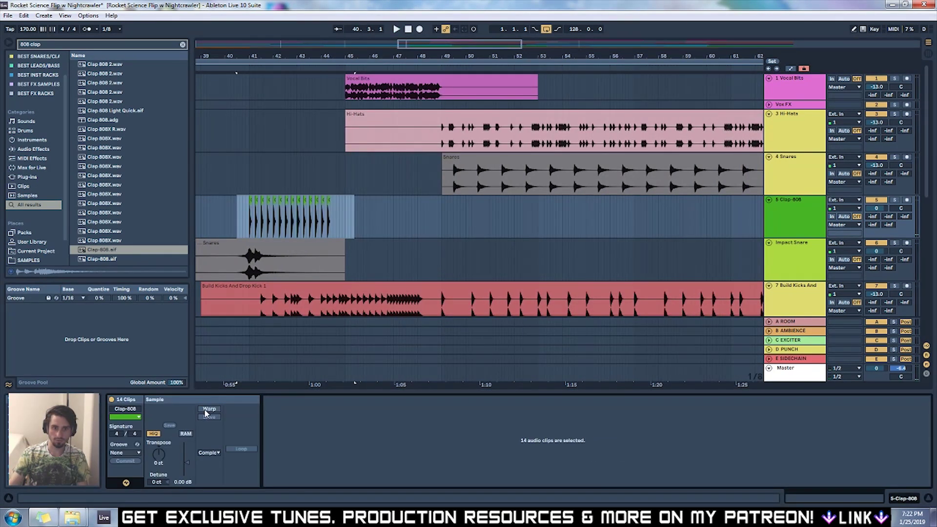
key("space")
key("Down")
key("Down")
key("Down")
key("Down")
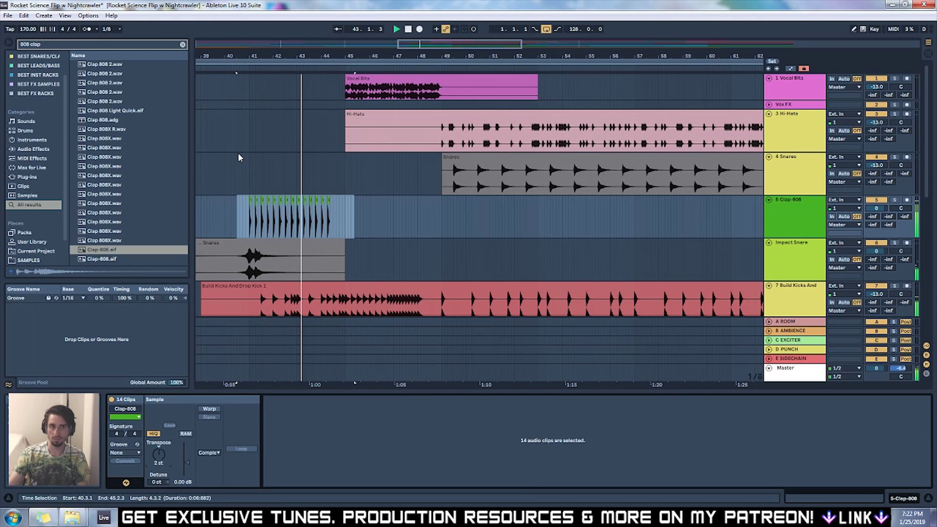
Step: Add EQ Eight to the Clap-808 track with a band 1 low cut and a high boost of about 4 dB at 12.1 kHz
key("space")
key("ctrl+f")
type("eq")
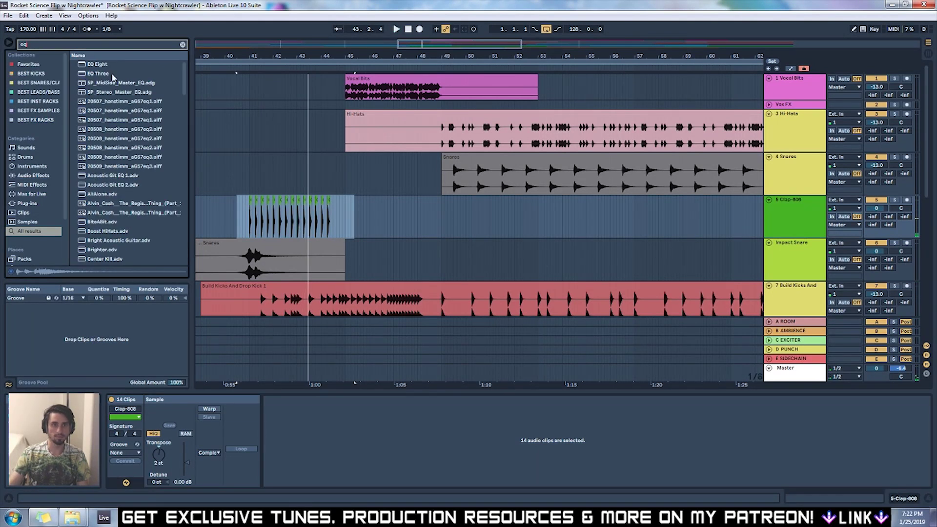
left_click(98, 65)
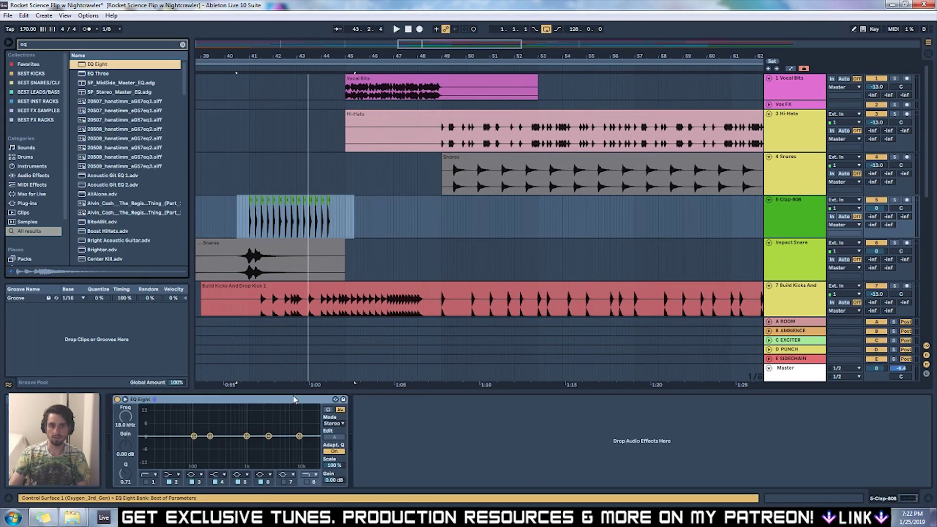
left_click(147, 481)
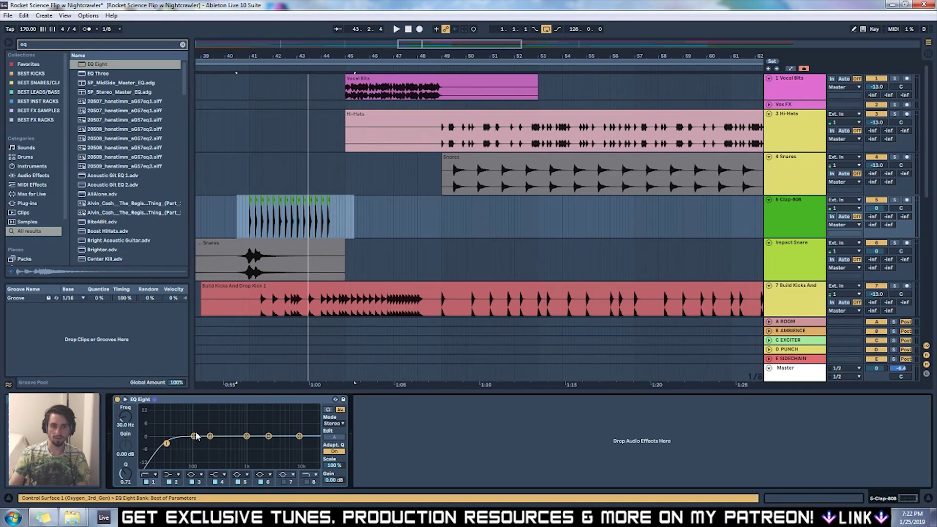
mouse_move(168, 444)
left_mouse_down()
mouse_move(245, 441)
mouse_move(217, 450)
left_mouse_up()
key("space")
left_click(284, 483)
left_click_drag(284, 436, 304, 429)
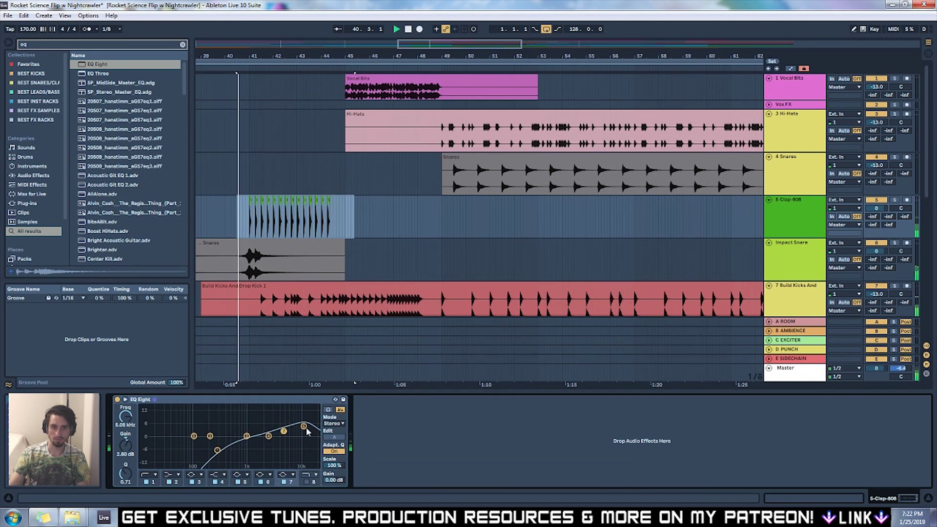
Step: Continue the claps on beat 44.3, and repeat them every half beat from 44.4 to 45.2
left_click(332, 211)
scroll(334, 206, "up", 6)
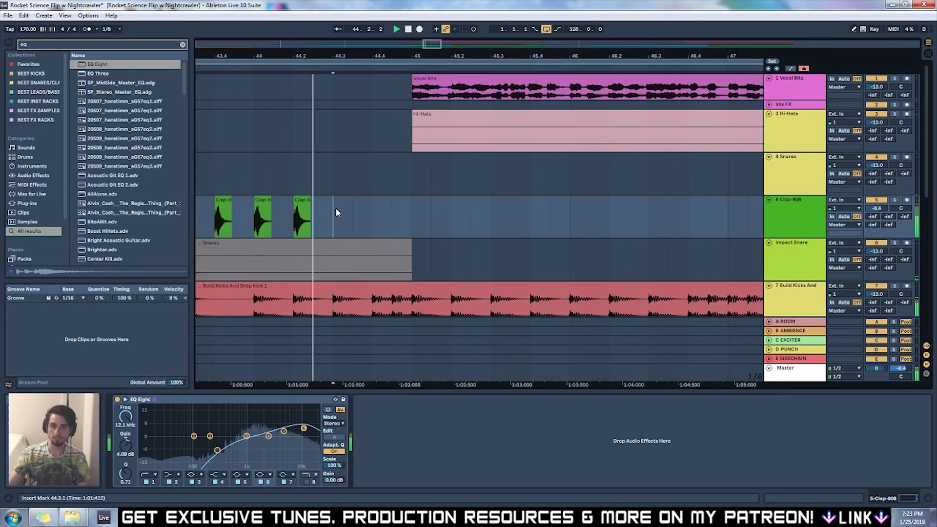
key("space")
key("ctrl+d")
key("ctrl+d")
key("ctrl+d")
key("ctrl+d")
key("ctrl+d")
key("ctrl+d")
key("ctrl+d")
key("ctrl+d")
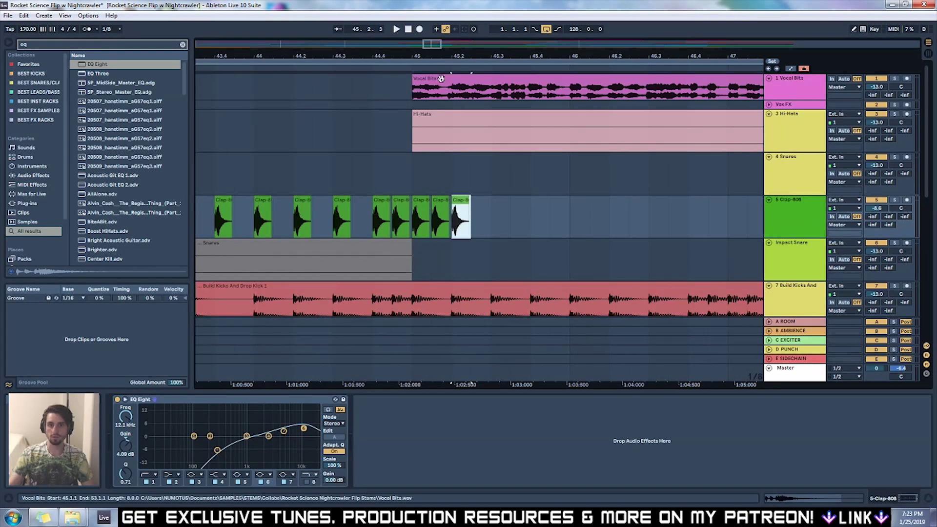
Step: Extend the half-beat clap pattern by duplicating the clip from beat 45.2 up to 50.2
left_click(381, 200)
left_click(400, 200)
left_click(421, 201)
left_click(494, 201)
key("ctrl+d")
key("ctrl+d")
key("ctrl+d")
key("ctrl+d")
key("ctrl+d")
key("ctrl+d")
key("ctrl+d")
key("ctrl+d")
scroll(396, 211, "down", 3)
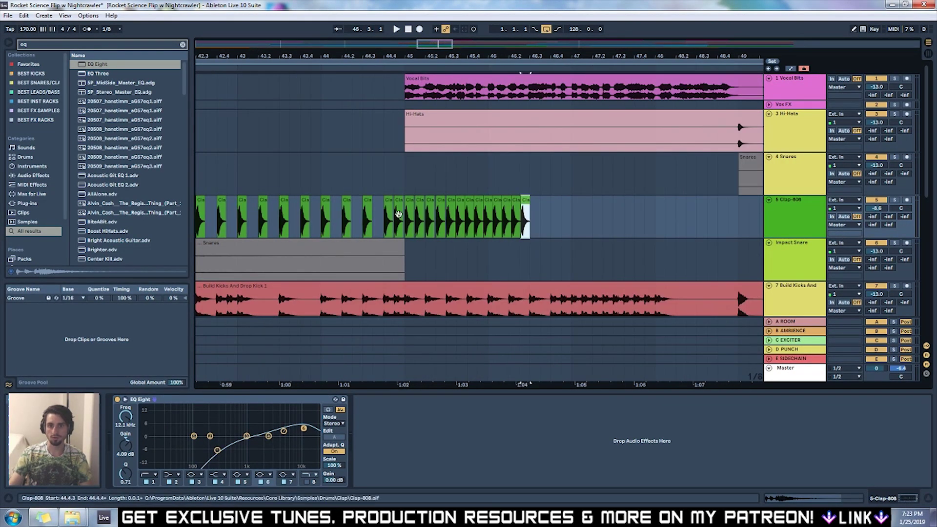
left_click(527, 208)
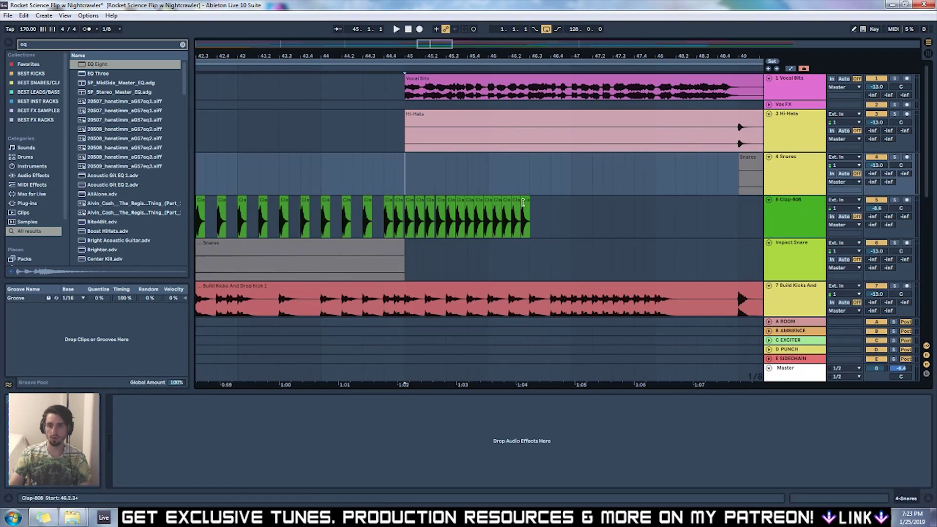
key("ctrl+d")
key("ctrl+d")
key("ctrl+d")
key("ctrl+d")
key("ctrl+d")
key("ctrl+d")
key("ctrl+d")
key("ctrl+d")
key("ctrl+d")
key("ctrl+d")
key("ctrl+d")
key("ctrl+d")
key("ctrl+d")
key("ctrl+d")
key("ctrl+d")
key("ctrl+d")
key("ctrl+d")
key("ctrl+d")
key("ctrl+d")
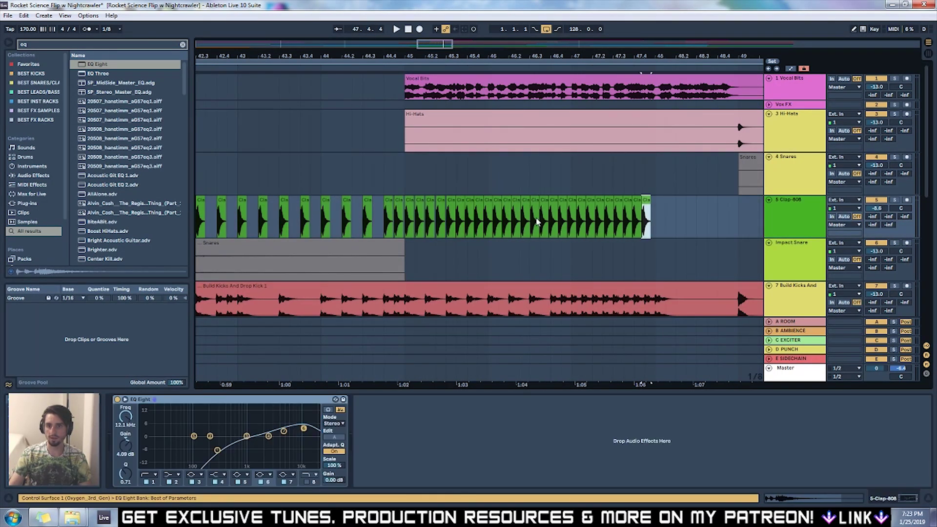
key("ctrl+d")
key("ctrl+d")
key("ctrl+d")
key("ctrl+d")
key("ctrl+d")
key("ctrl+d")
key("ctrl+d")
key("ctrl+d")
key("ctrl+d")
key("ctrl+d")
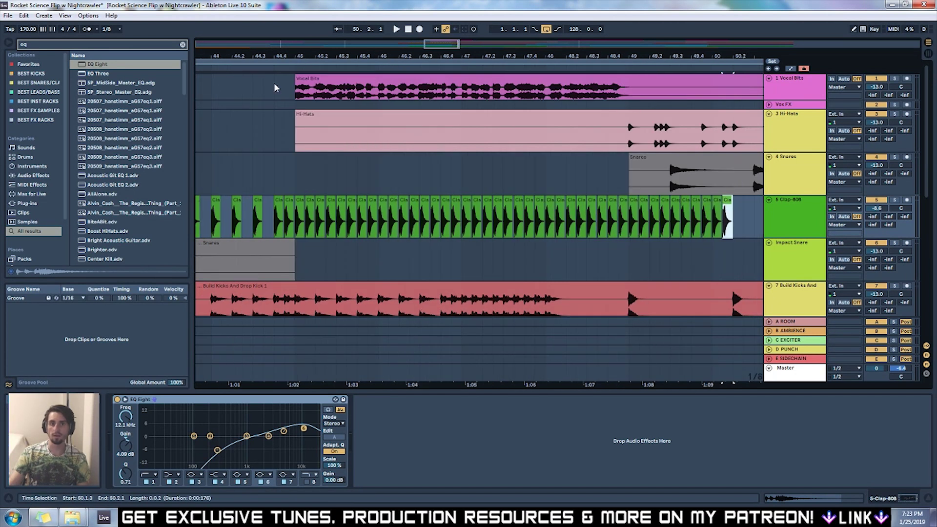
Step: Listen to the clap build-up and delete all the claps from bar 48 onward
left_click(264, 68)
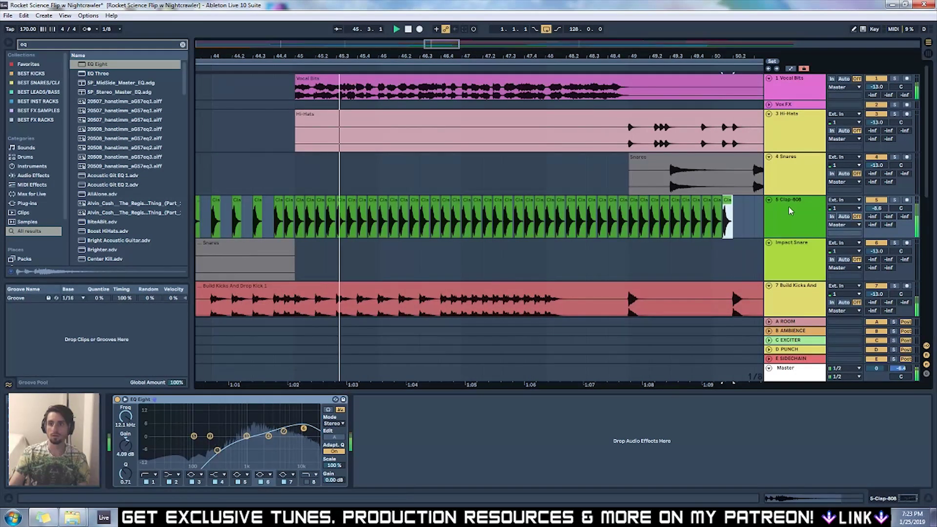
left_click_drag(742, 209, 548, 221)
key("Delete")
key("space")
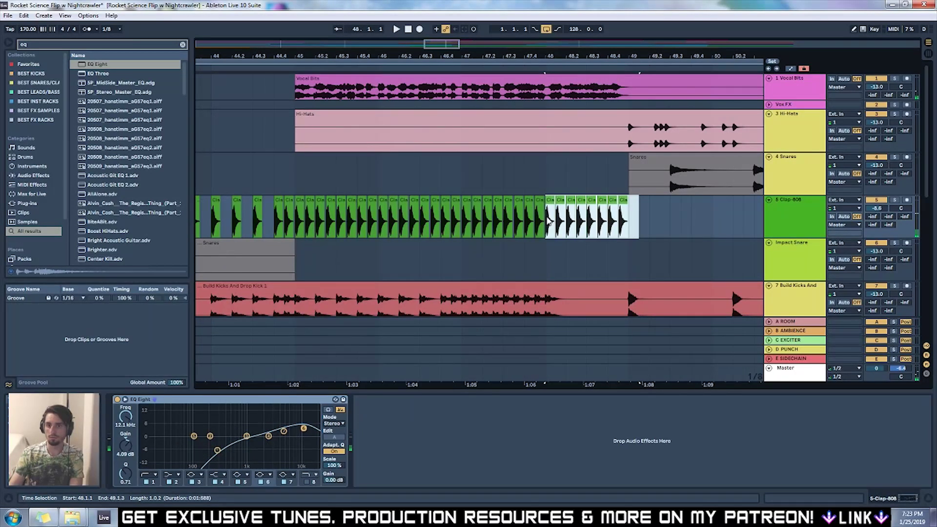
key("Delete")
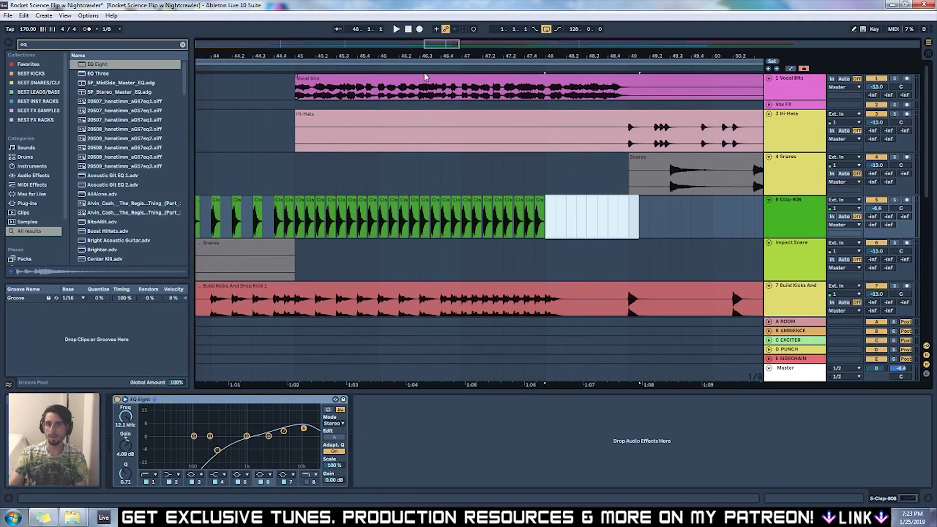
Step: Fill bar 47 of the Clap-808 track with sixteenth-note claps by duplicating a sixteenth-long slice up to bar 48, and play back the ending
key("space")
key("space")
left_click(467, 187)
key("plus")
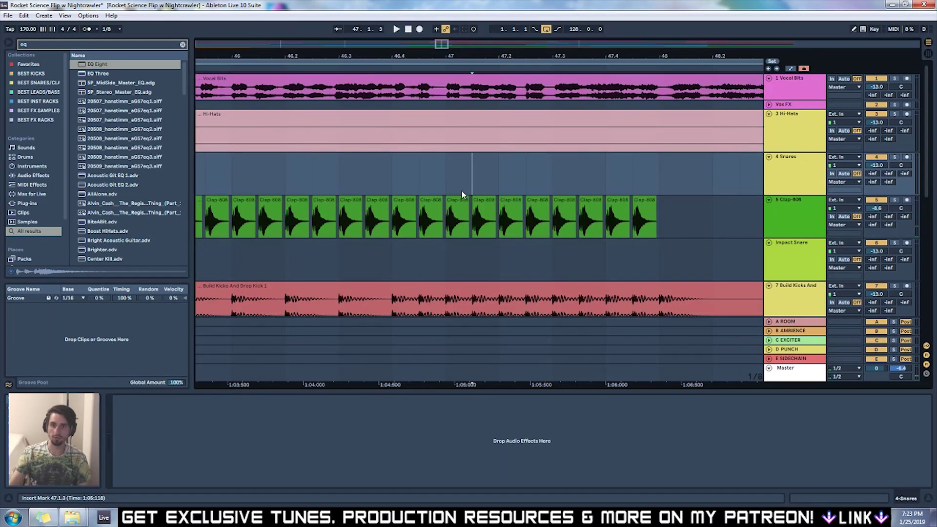
left_click(466, 200)
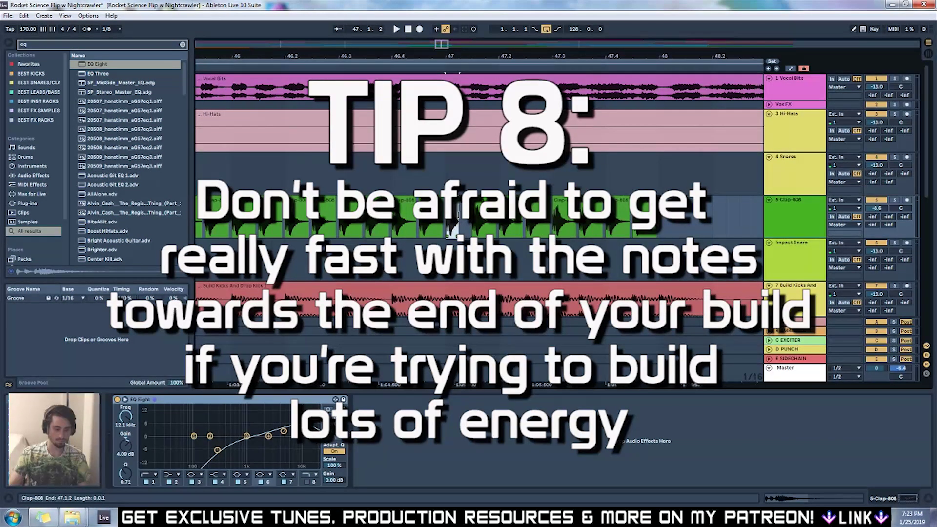
key("ctrl+d")
key("ctrl+d")
key("ctrl+d")
key("ctrl+d")
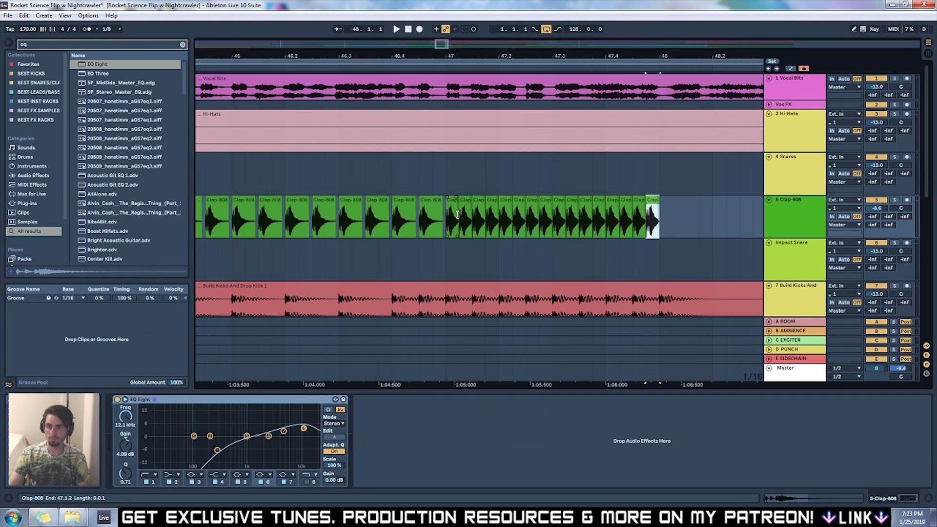
left_click(438, 58)
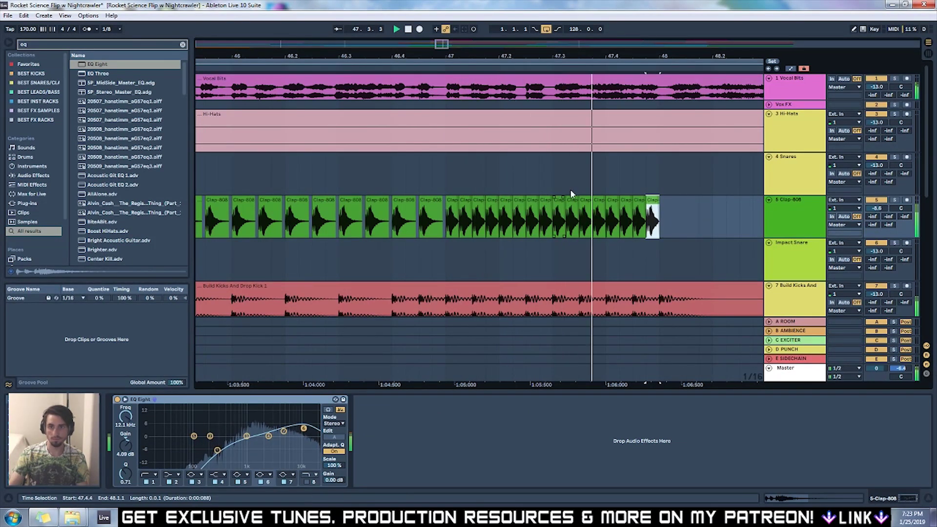
key("space")
left_click_drag(437, 50, 436, 68)
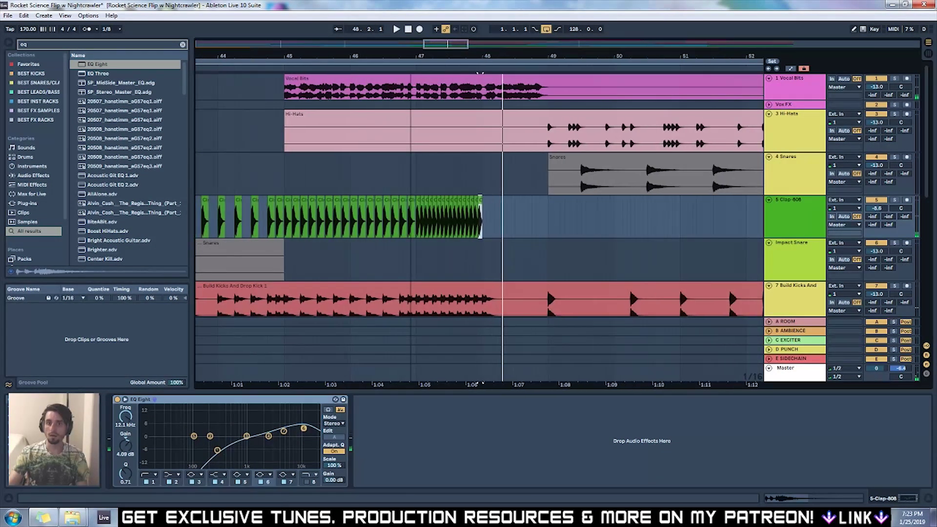
Step: Split the Drop HARD Lead clip at bar 49, where the drop starts
scroll(526, 219, "down", 3)
scroll(525, 219, "down", 8)
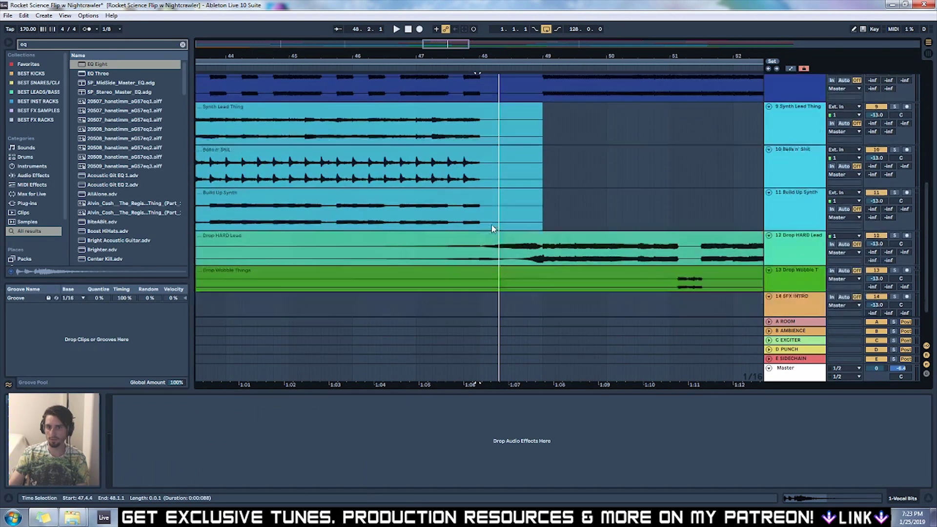
left_click(473, 234)
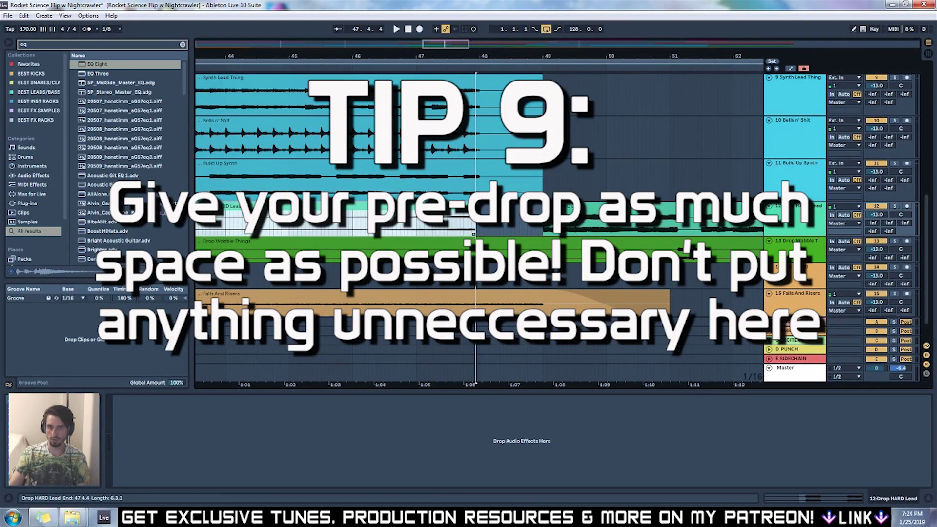
left_click_drag(492, 209, 535, 209)
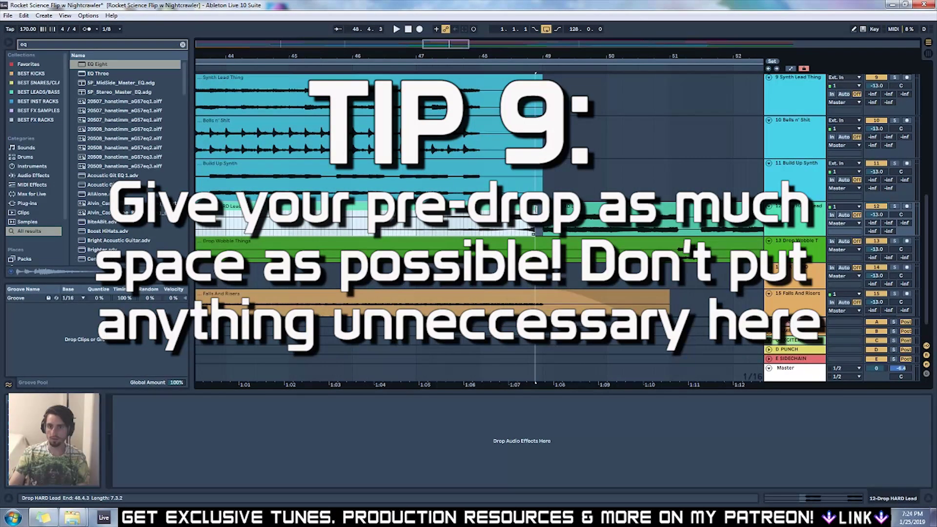
Step: Trim Falls And Risers to end at bar 48, and split Drop Wobble Things at bar 49 with its first part ending at bar 48
scroll(663, 268, "down", 2)
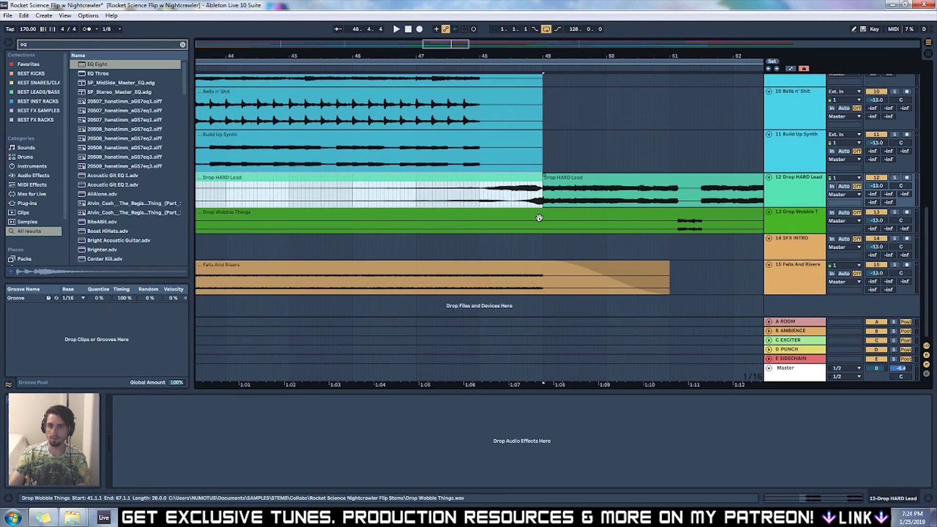
left_click_drag(542, 265, 479, 265)
left_click(450, 233)
left_click_drag(542, 214, 481, 214)
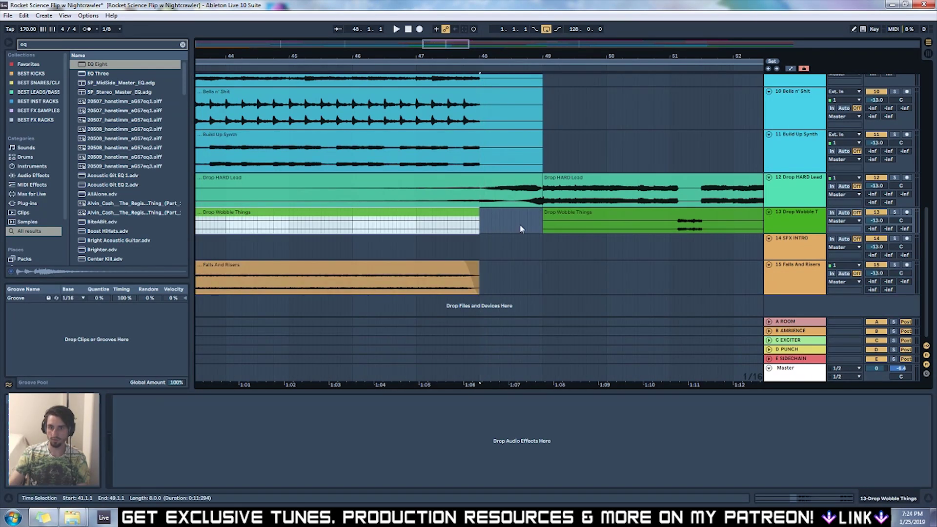
Step: Split the Build Kicks And Drop Kick 1 clip just after 48.1 and at 48.4.3, delete the section between, and play back the gap
scroll(519, 243, "up", 5)
scroll(515, 242, "up", 2)
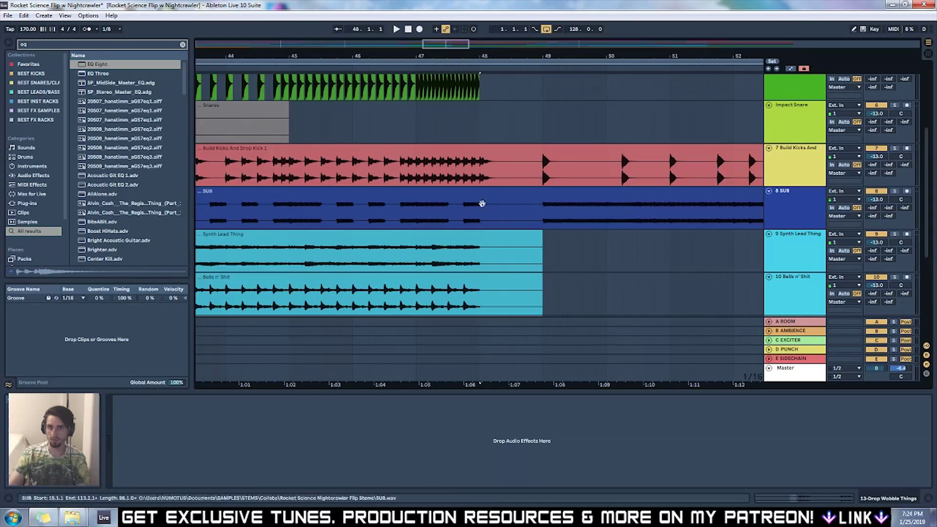
left_click(485, 171)
left_click(483, 172)
key("ctrl+e")
left_click(535, 172)
left_click(533, 153)
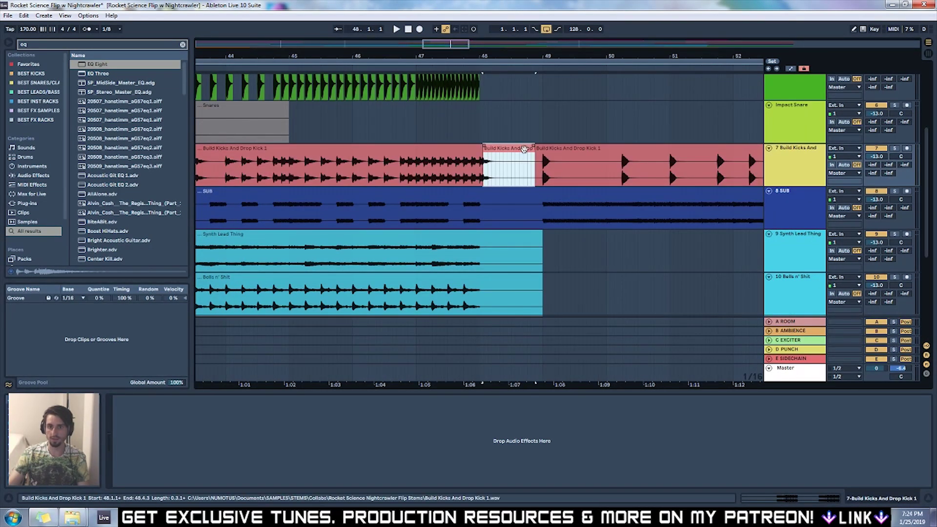
key("Delete")
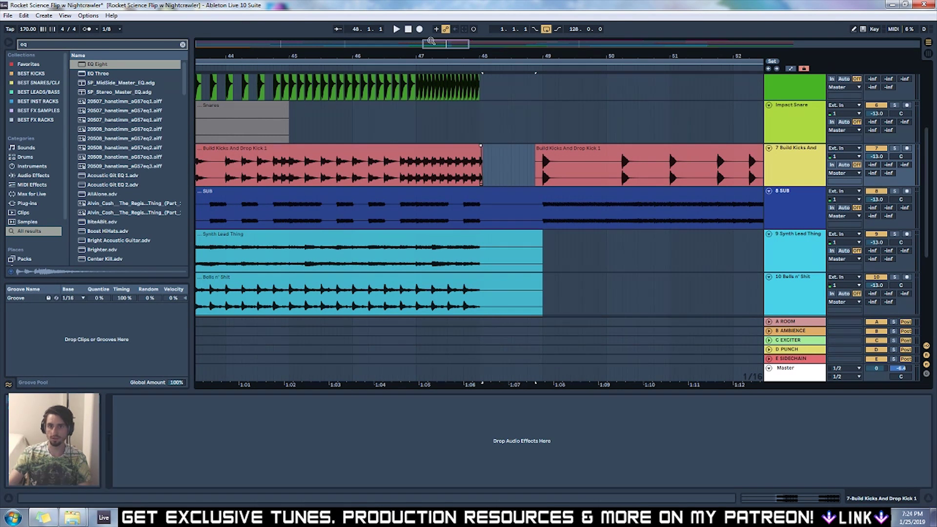
left_click(436, 63)
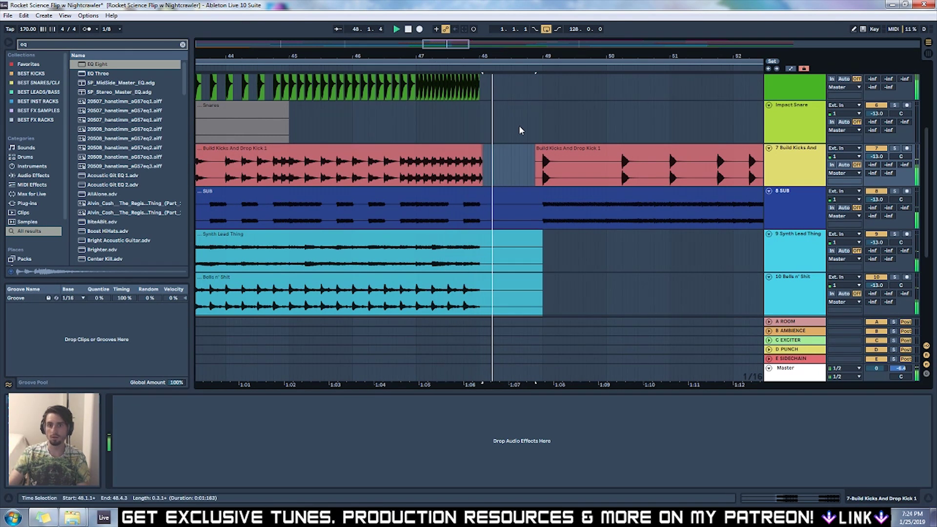
Step: Trim the Drop HARD Lead clip before the drop to end at beat 47.2, and play back the transition
scroll(539, 142, "down", 6)
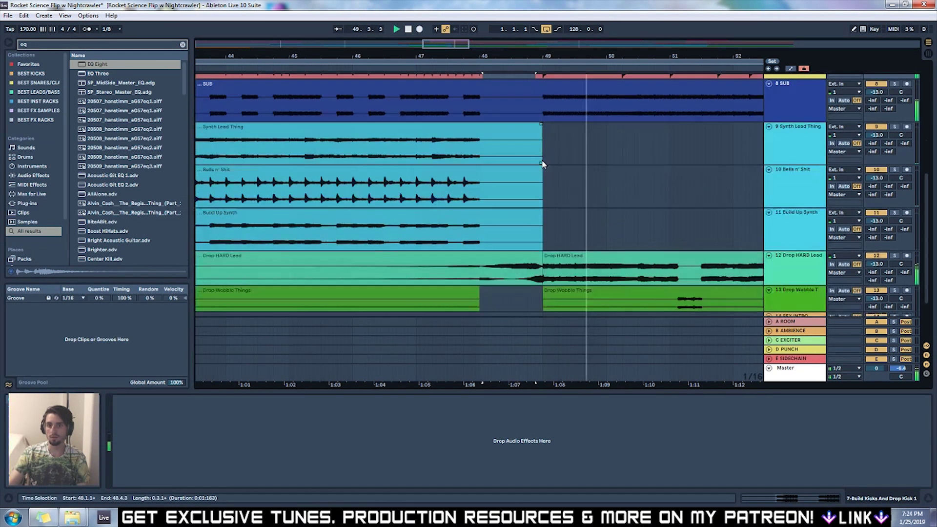
key("space")
left_click(540, 186)
left_click_drag(541, 187, 432, 176)
left_click(454, 66)
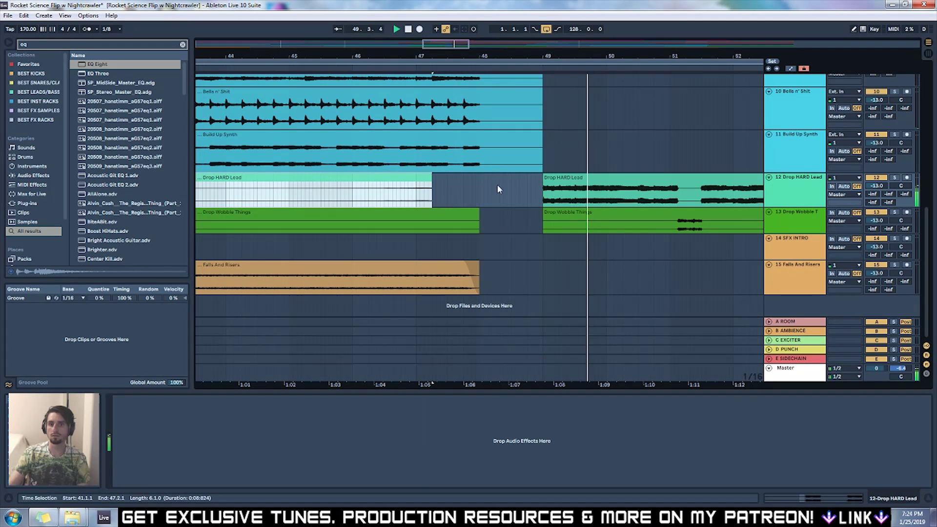
Step: Delete the Drop HARD Lead clip that sits before the drop
left_click(432, 182)
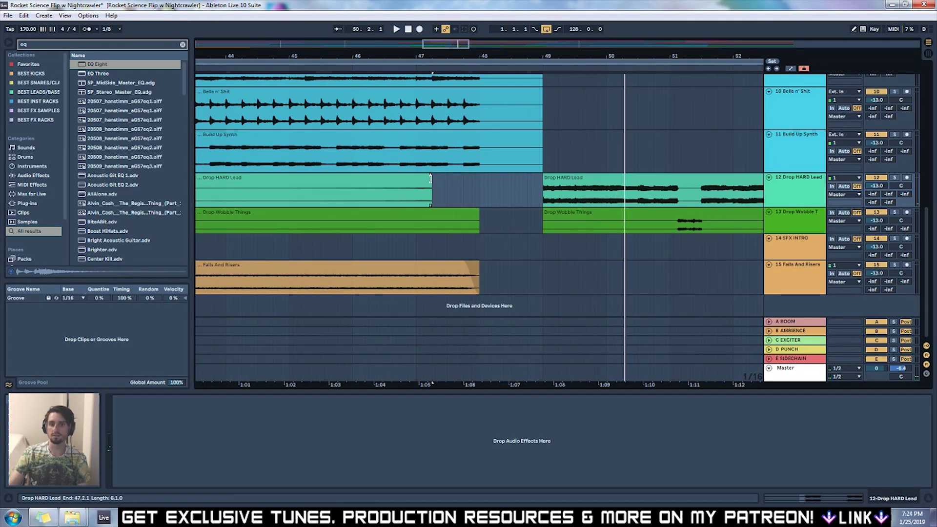
left_click_drag(431, 179, 542, 179)
key("ctrl+z")
key("minus")
key("minus")
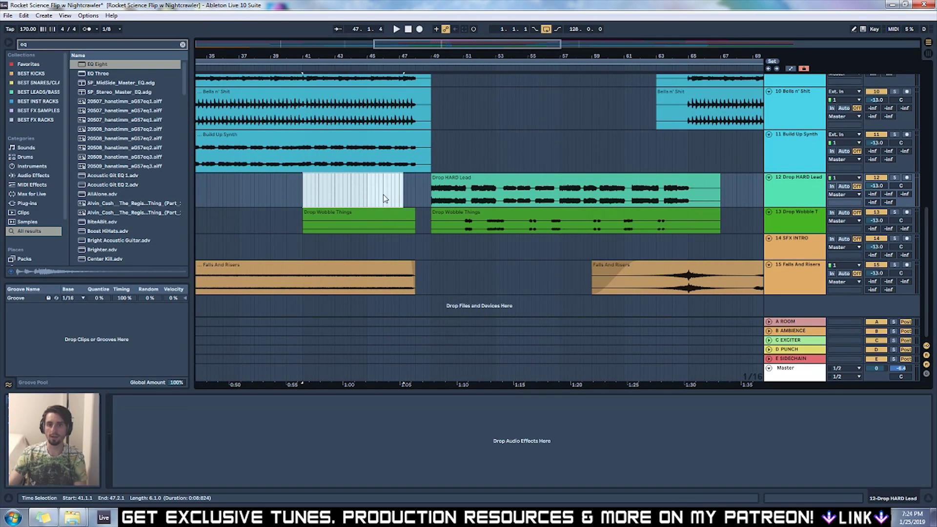
Step: Trim the first drop's Drop HARD Lead clip to end at bar 65, and copy it into the build-up from bar 33 to bar 48
right_click(383, 197)
left_click(425, 364)
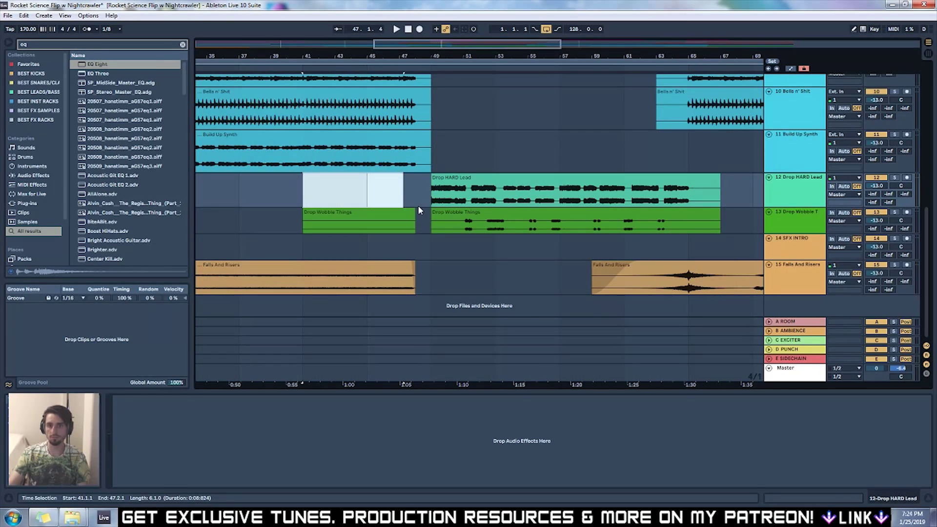
left_click(418, 205)
left_click_drag(719, 188, 688, 188)
mouse_move(632, 188)
left_mouse_down("ctrl")
mouse_move(375, 188)
mouse_move(421, 177)
left_mouse_up("ctrl")
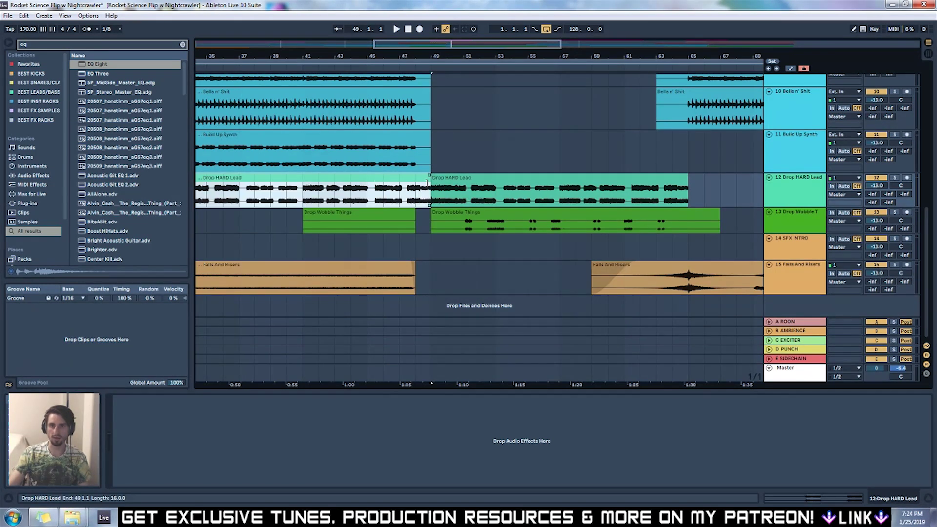
left_click_drag(482, 51, 348, 54)
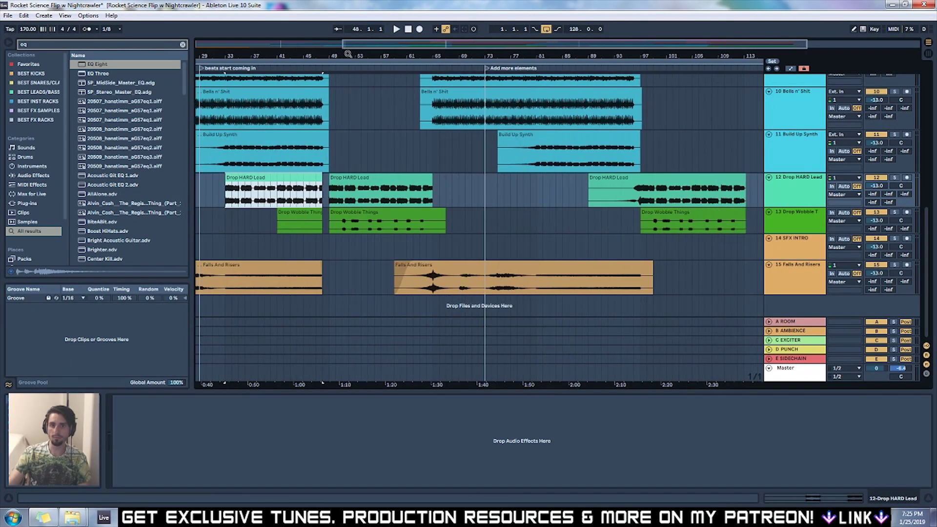
Step: Search the browser for "far away" and load FAR AWAY RACK onto the Drop HARD Lead track
left_click_drag(418, 47, 272, 47)
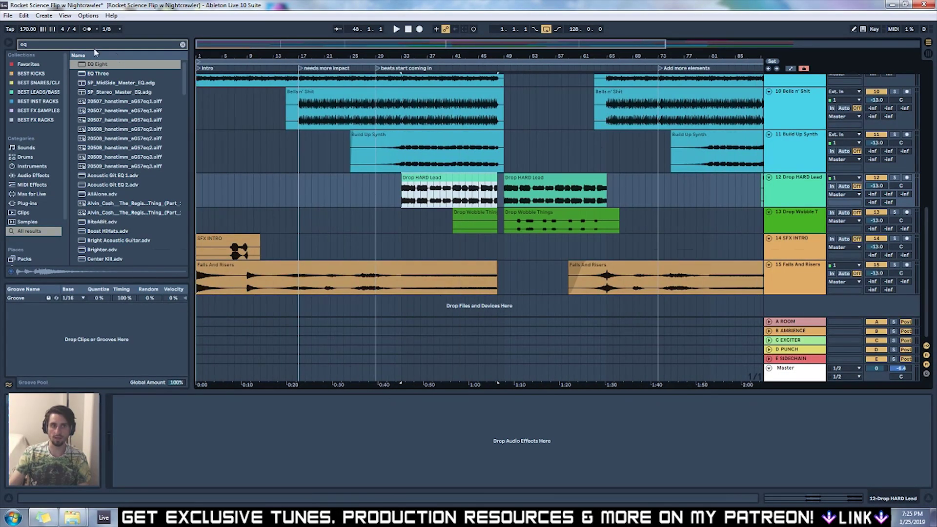
key("BackSpace")
key("BackSpace")
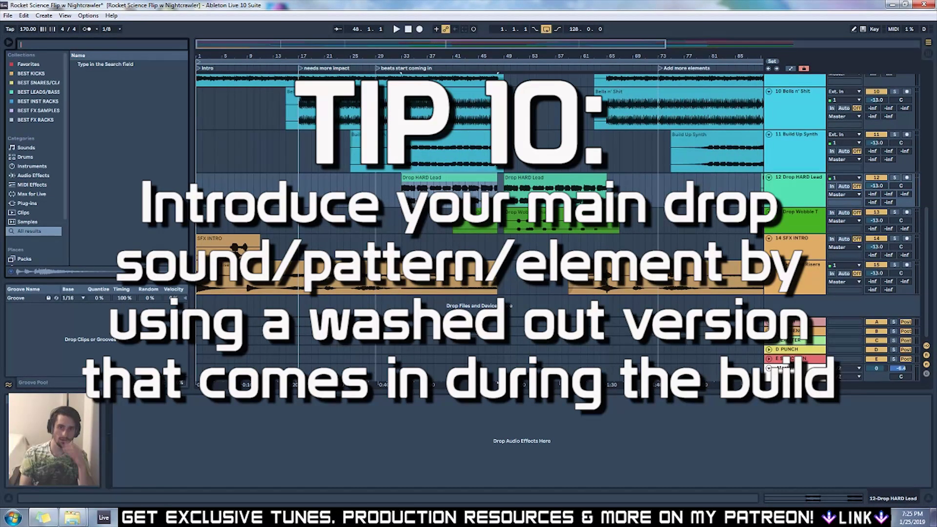
type("far away")
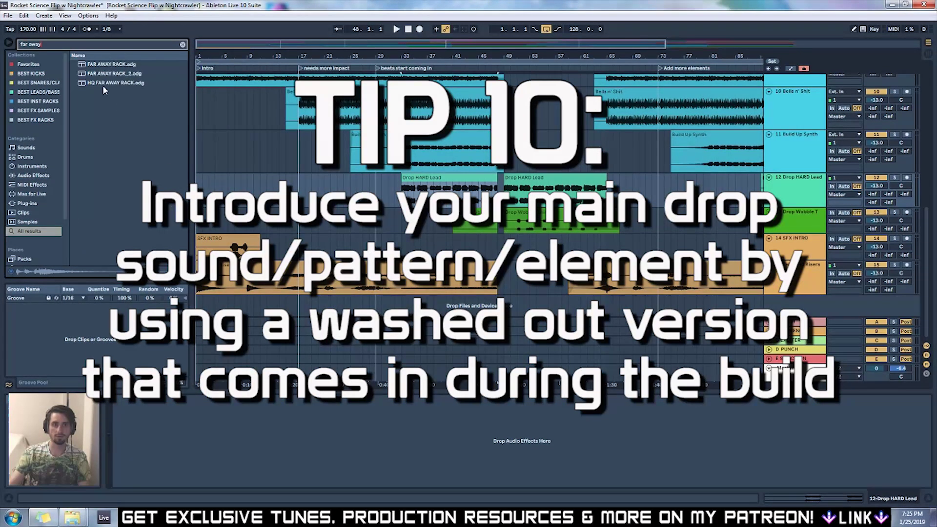
left_click(89, 65)
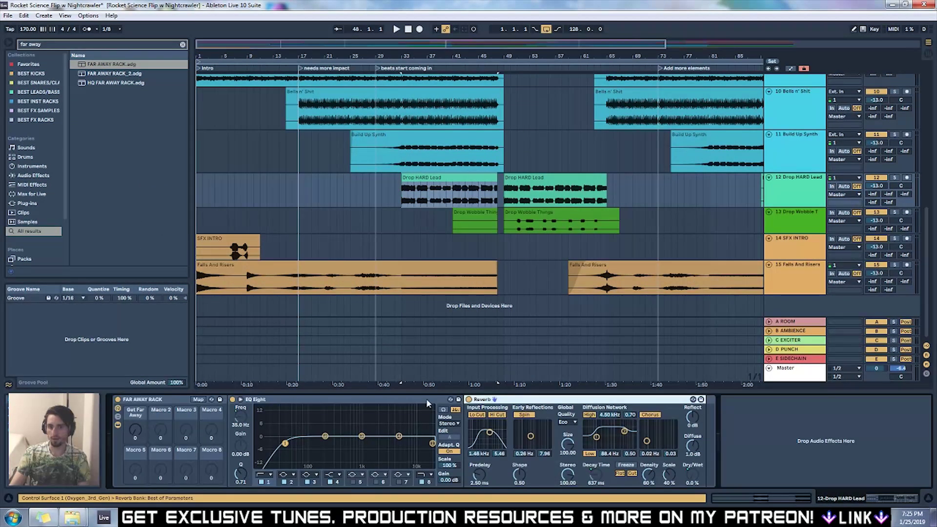
left_click(388, 399)
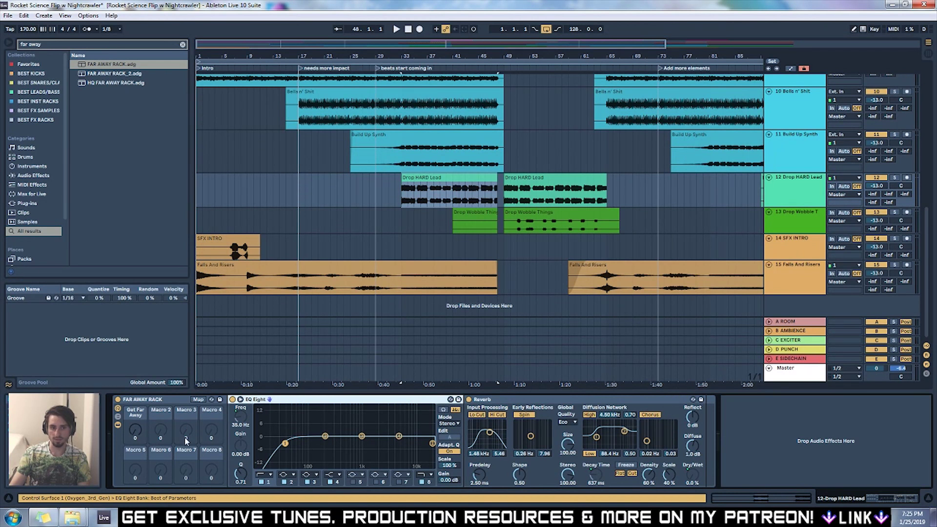
Step: Raise the rack's Get Far Away macro to 110 and show its automation on the Drop HARD Lead track at bar 33
left_click(143, 412)
left_click_drag(136, 429, 135, 404)
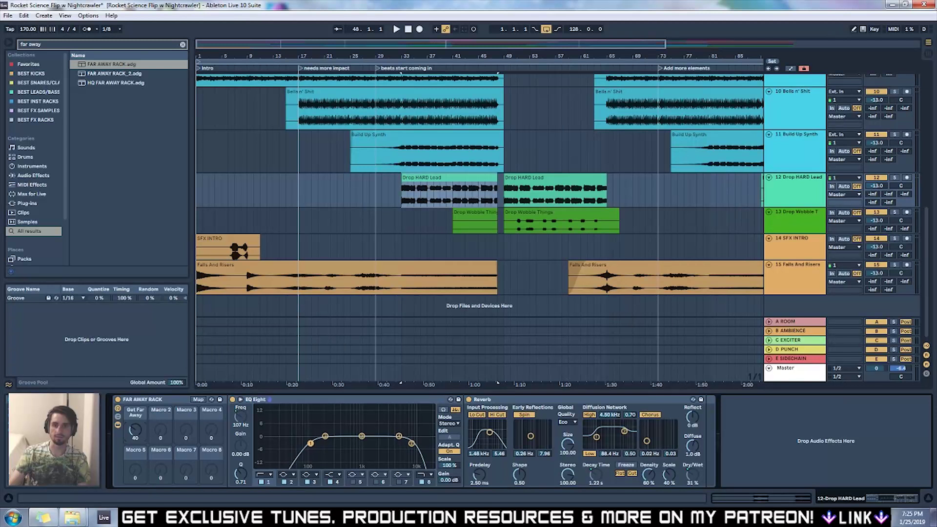
left_click_drag(136, 429, 135, 396)
key("a")
left_click(402, 183)
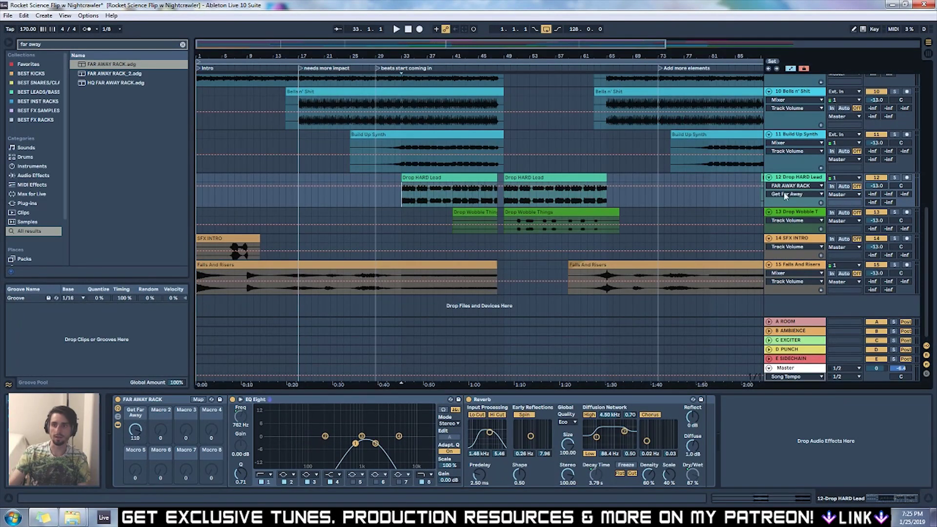
Step: Solo Drop HARD Lead for listening and automate Get Far Away from 127 at bar 33 to about 36 at bar 48, then 0 from bar 49
left_click(895, 177)
key("space")
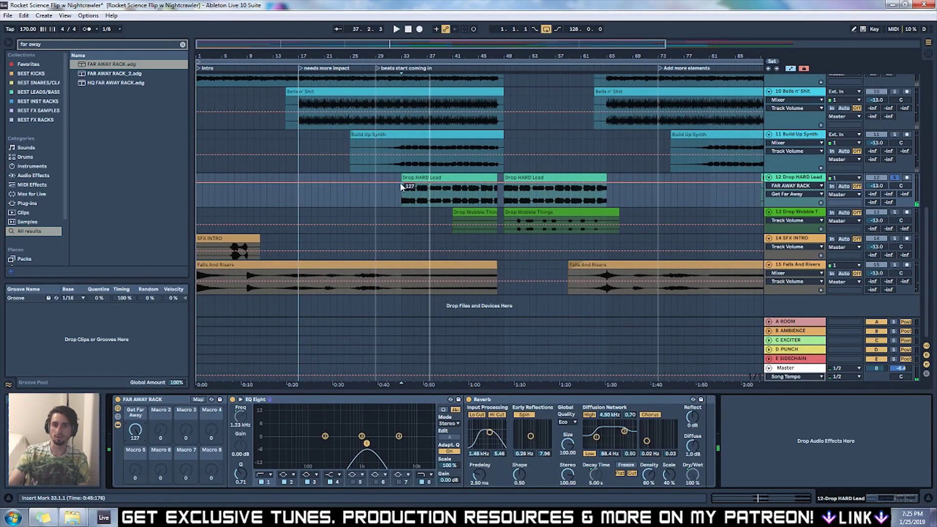
left_click_drag(402, 187, 487, 173)
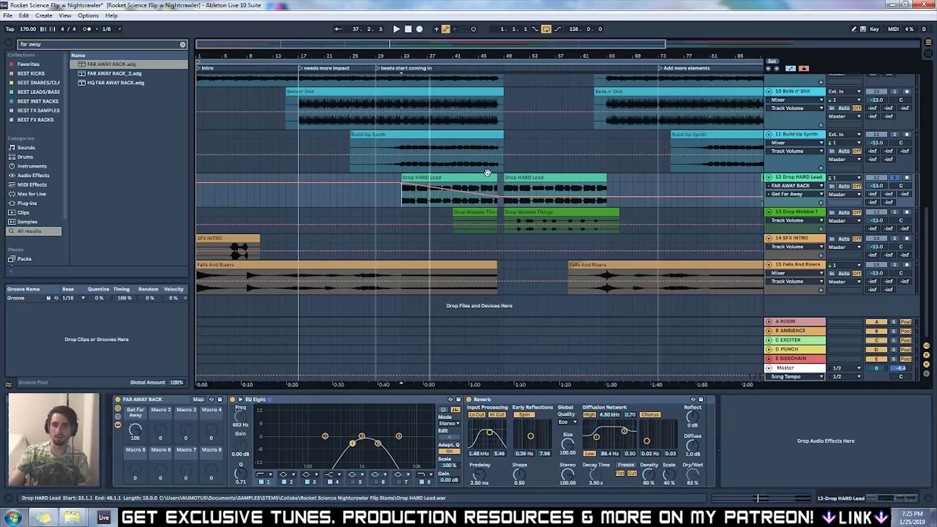
key("ctrl+a")
key("space")
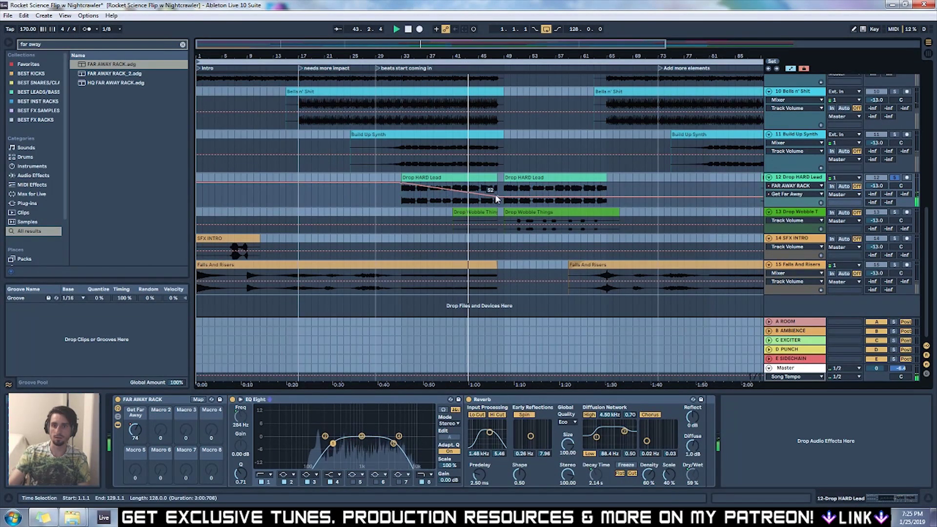
left_click_drag(495, 194, 506, 209)
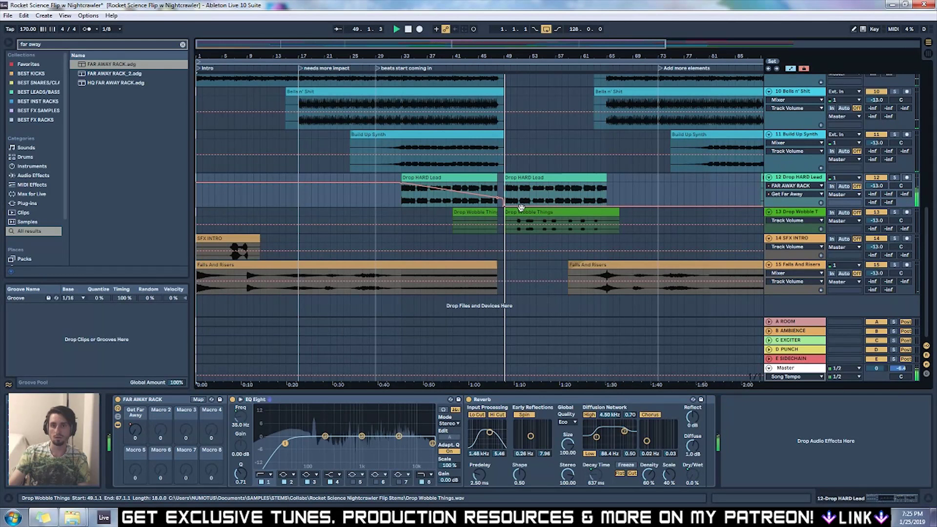
left_click(402, 188)
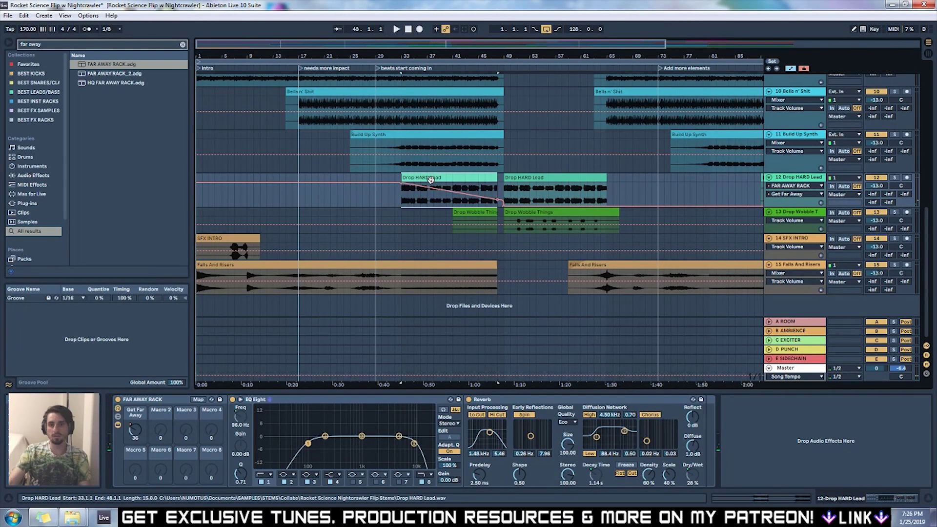
Step: Select the Vocal Bits clip that starts at bar 45, just before the first drop
left_click(513, 168)
scroll(513, 176, "up", 5)
scroll(512, 174, "up", 3)
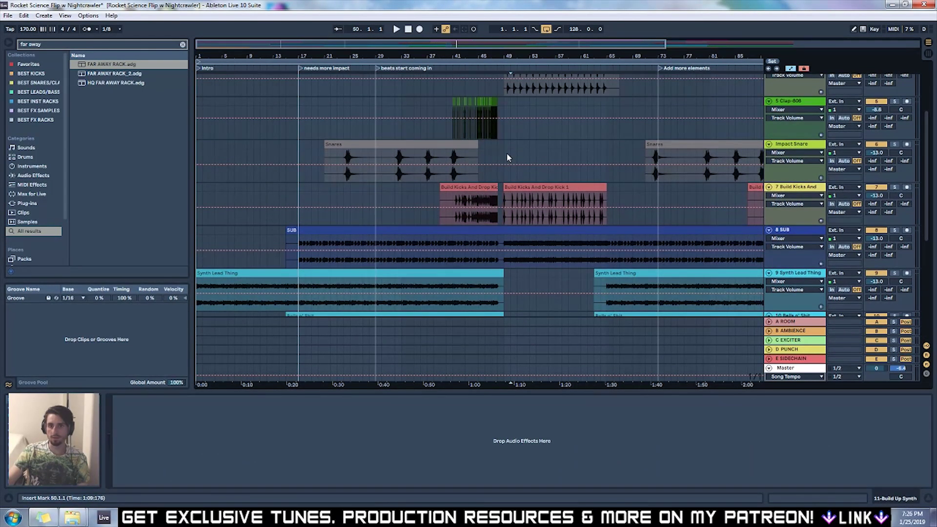
scroll(488, 127, "up", 4)
left_click(481, 103)
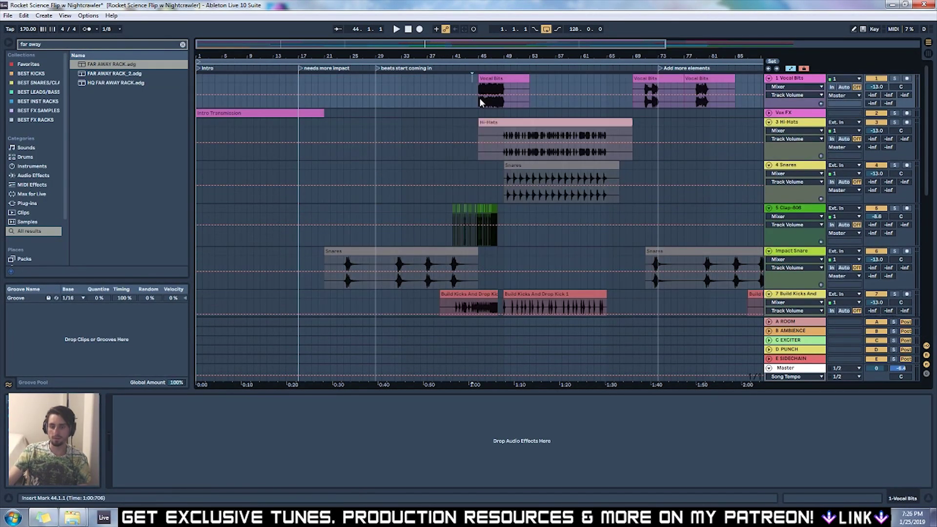
key("plus")
key("plus")
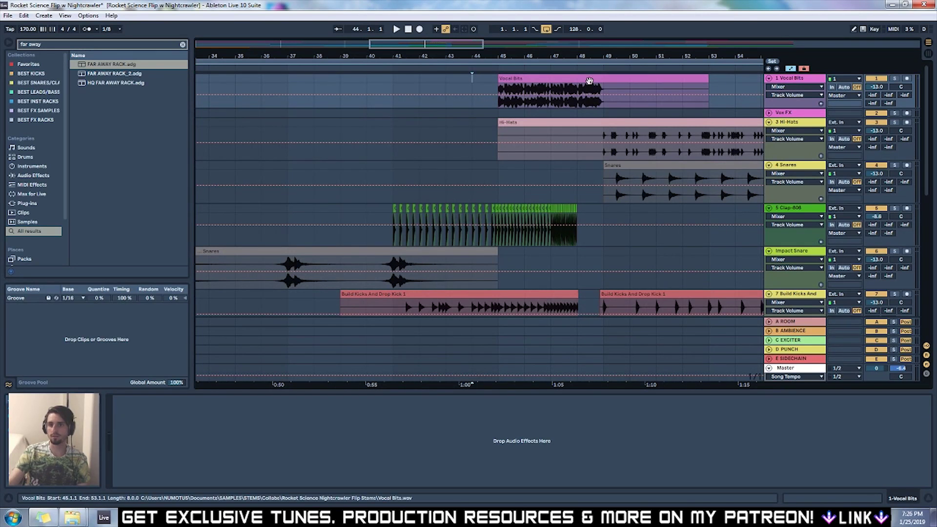
left_click(793, 79)
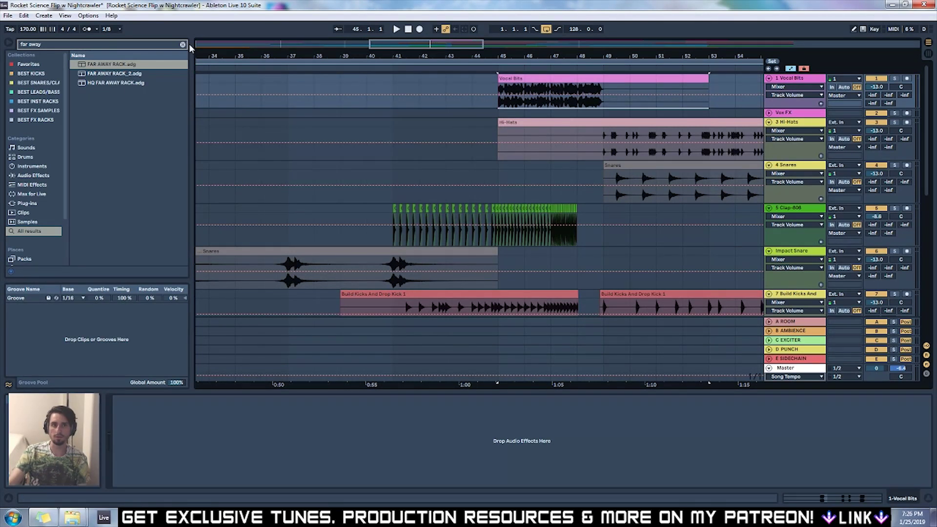
key("minus")
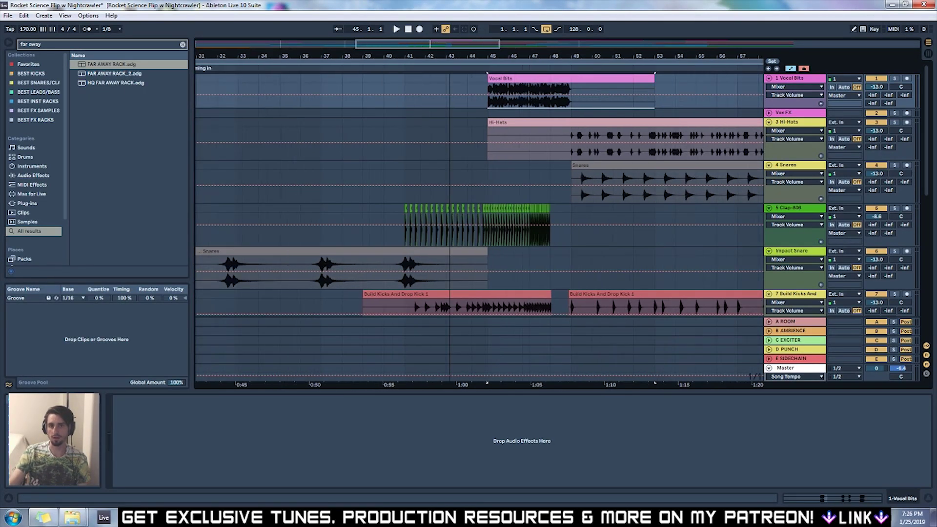
Step: Search the browser for "rocket" and replace the selected Vocal Bits clip with the Jam Vox HIGH sample from the stems' Samples folder, placed at bar 41
left_click(183, 45)
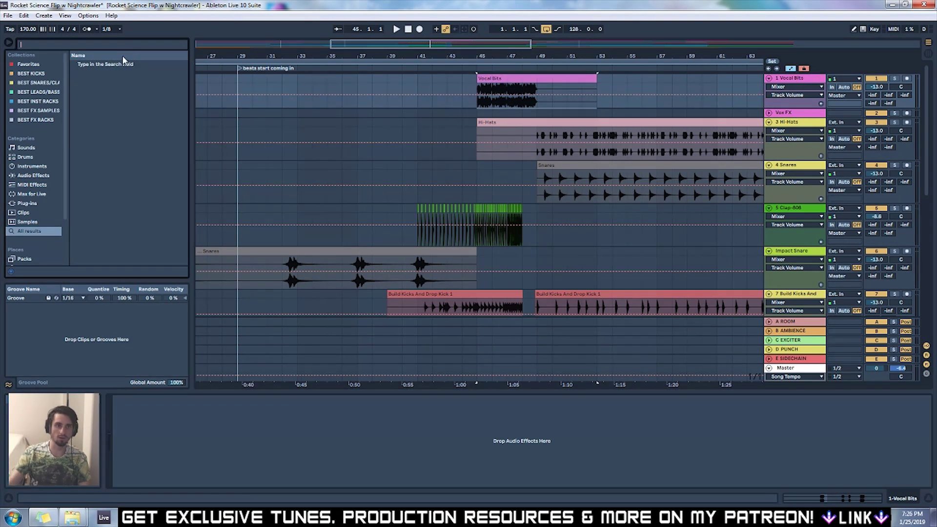
type("rocket")
left_click(72, 517)
left_click(416, 175)
left_click(381, 185)
double_click(448, 182)
left_click(791, 85)
left_click(791, 80)
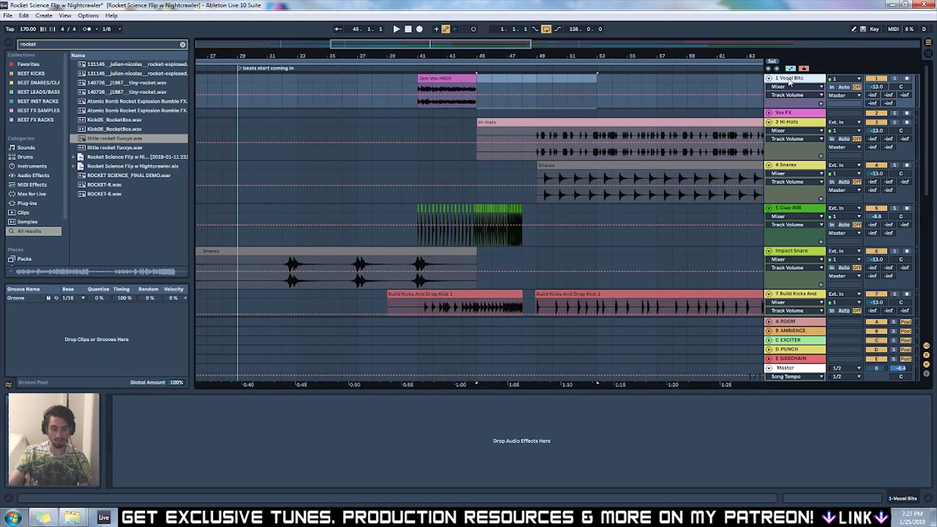
Step: Move Jam Vox HIGH to bar 45 and add Jam Vox LOW_2.wav at bar 45 on a new audio track below it
key("ctrl+t")
left_click_drag(477, 78, 543, 80)
key("alt+Tab")
left_click_drag(680, 302, 467, 125)
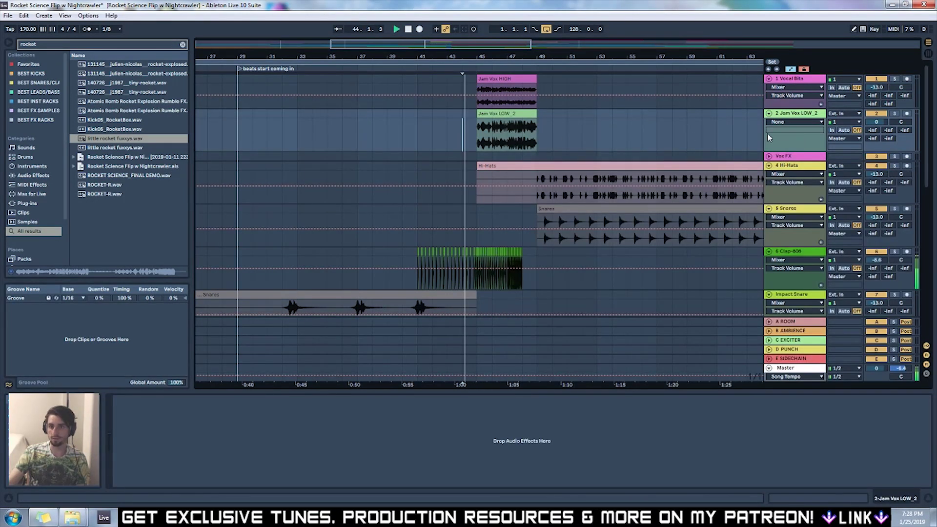
Step: During playback, lower the Jam Vox LOW_2 track to -14.1 dB and slightly raise the Vocal Bits track's volume
left_click_drag(876, 122, 876, 151)
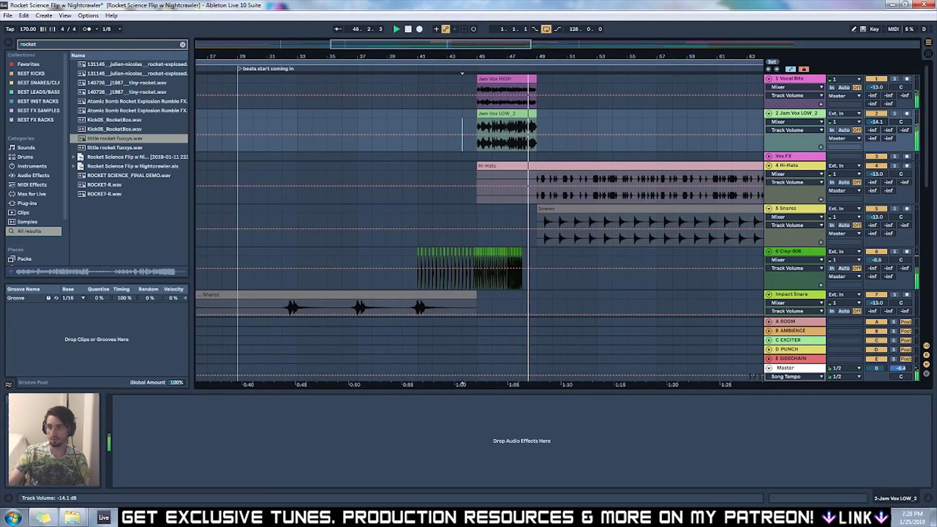
left_click_drag(876, 88, 875, 83)
key("space")
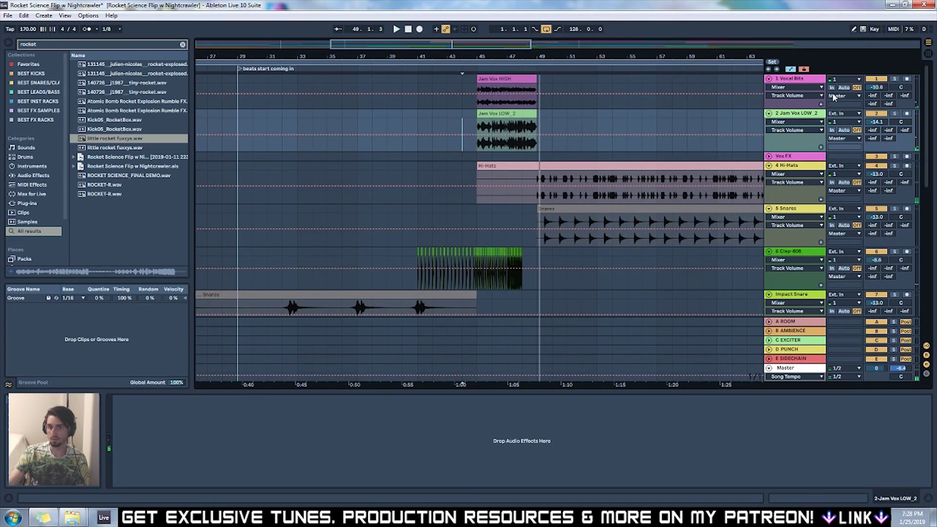
Step: Deactivate the Jam Vox LOW_2 clip and raise the Vocal Bits track's volume to -8.3 dB during playback
left_click(500, 114)
key("0")
left_click(512, 80)
key("space")
left_click_drag(877, 87, 877, 85)
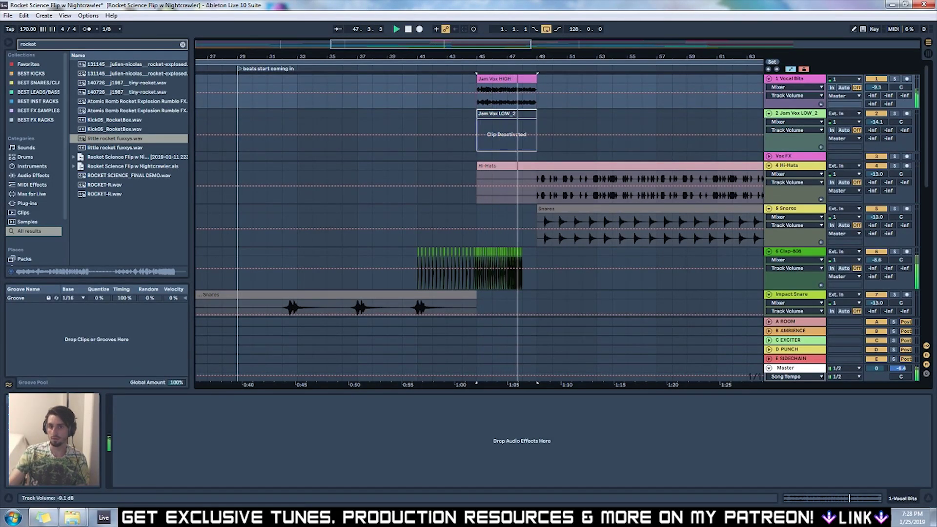
left_click_drag(878, 87, 878, 84)
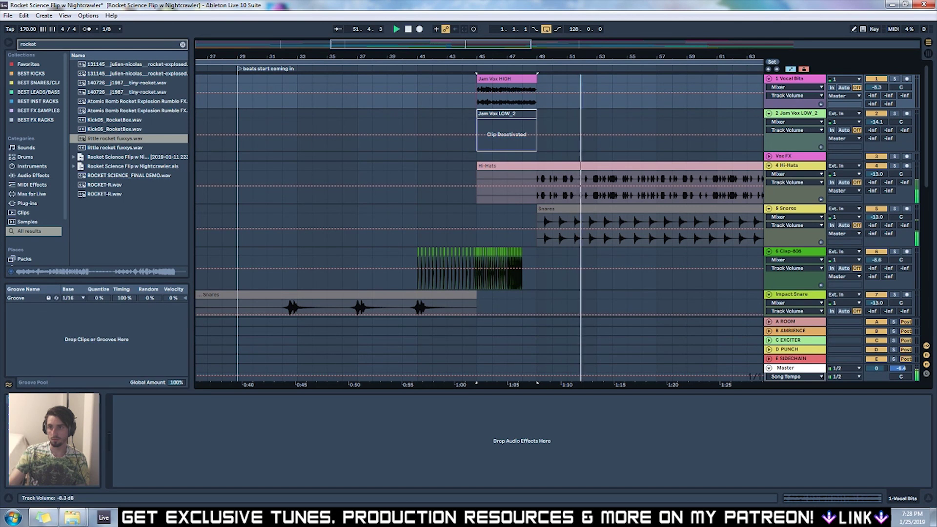
Step: Trim the start of the Jam Vox HIGH clip and copy its one-beat slice from bar 47 to bar 42
scroll(500, 107, "up", 3)
scroll(537, 145, "up", 6)
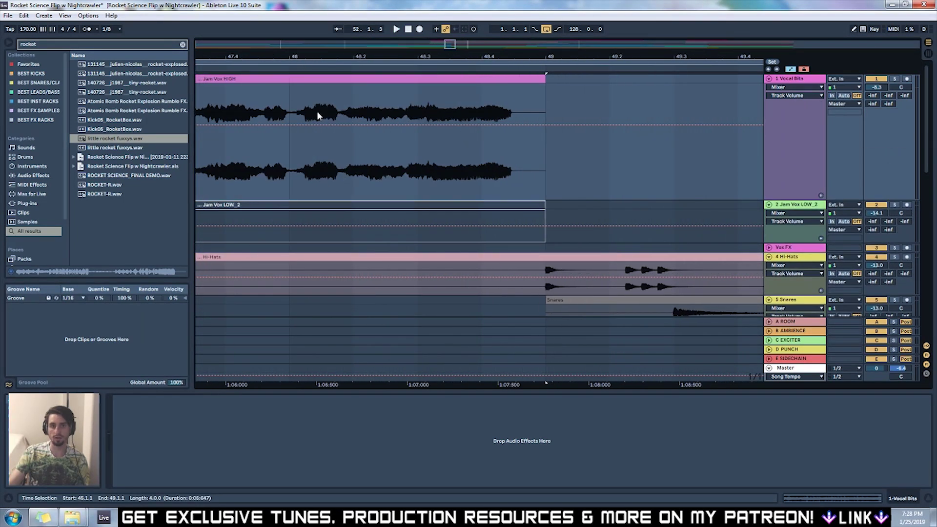
scroll(463, 57, "down", 4)
left_click(446, 78)
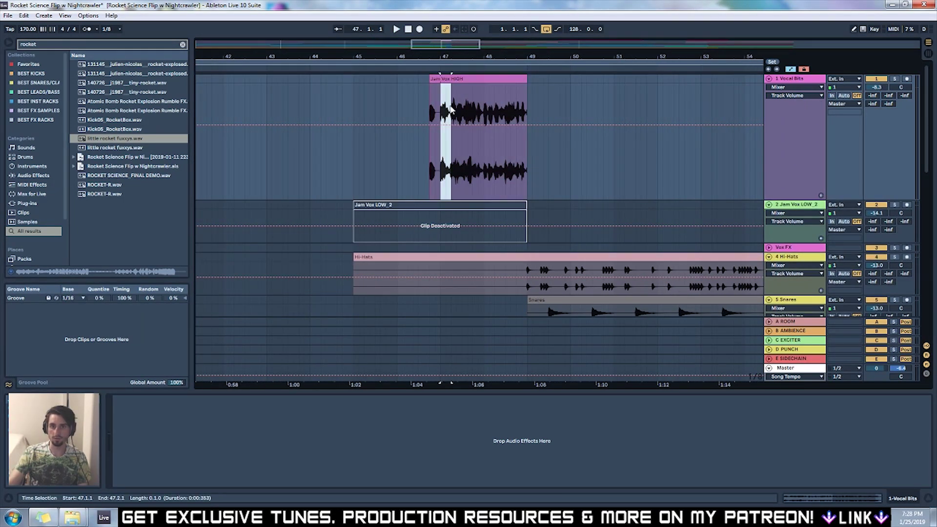
left_click_drag(445, 78, 228, 90)
Step: Duplicate the one-beat vocal slice repeatedly to fill the Vocal Bits track from bar 42 up to bar 47
key("ctrl+d")
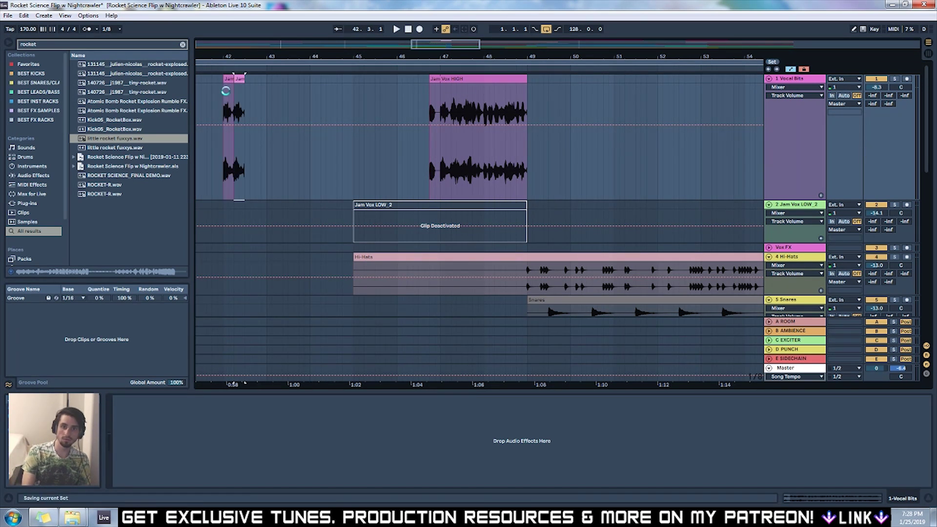
key("ctrl+d")
key("ctrl+d")
key("ctrl+d")
key("ctrl+d")
key("space")
left_click(283, 79, "shift")
key("ctrl+d")
key("ctrl+d")
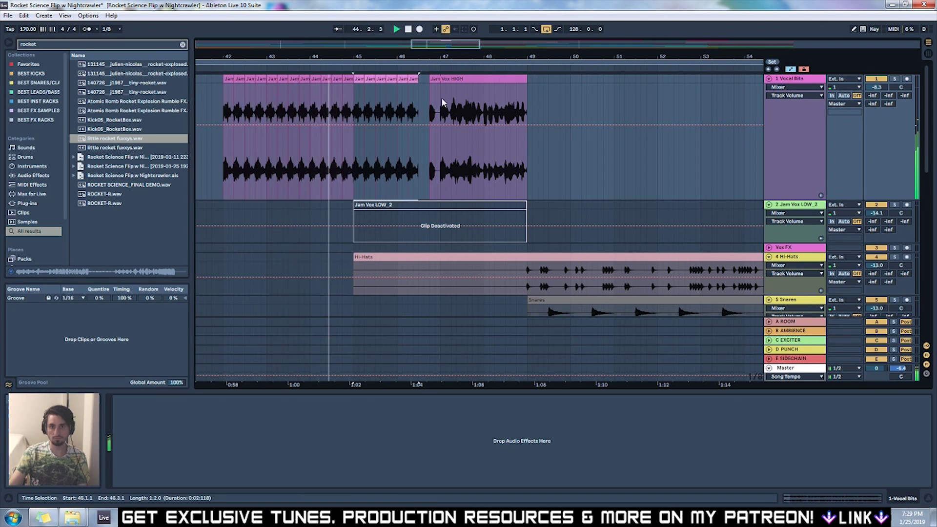
left_click(415, 79)
key("ctrl+d")
key("ctrl+d")
left_click(582, 105)
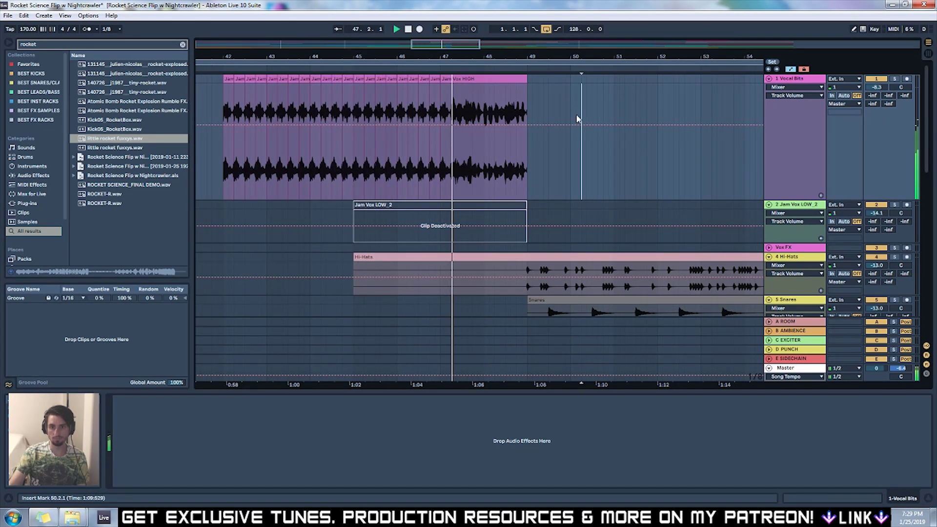
Step: Stop playback and trim the end of the final Jam Vox HIGH clip to 48.4.1
left_click_drag(435, 58, 434, 51)
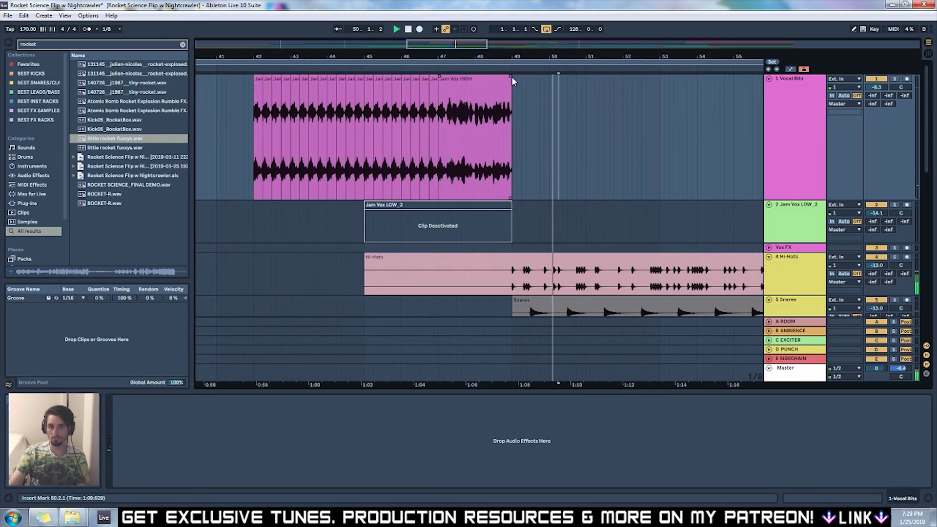
key("space")
left_click_drag(512, 77, 503, 77)
Step: Add Jam Vox LOW_2.wav to the Vocal Bits track and trim it to a one-beat fill from 48.4.1 to 49.1.1
key("alt+Tab")
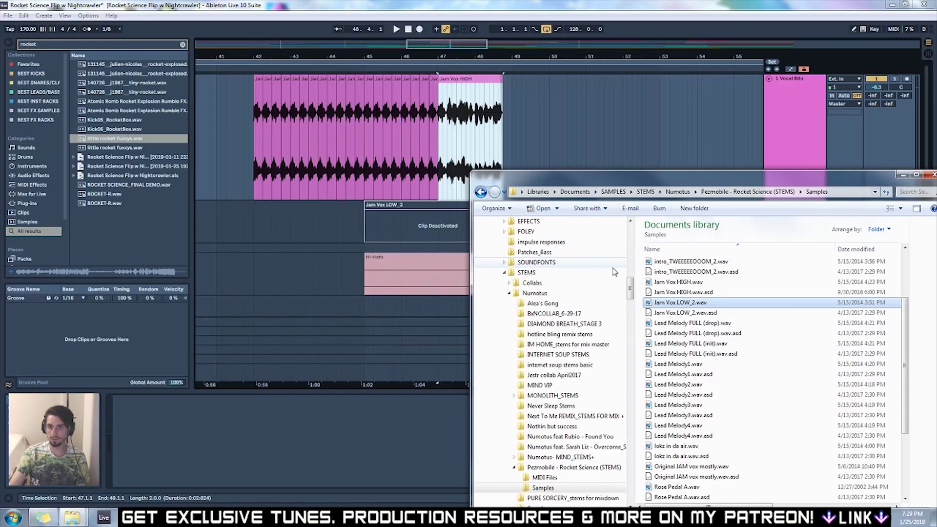
left_click_drag(701, 313, 551, 141)
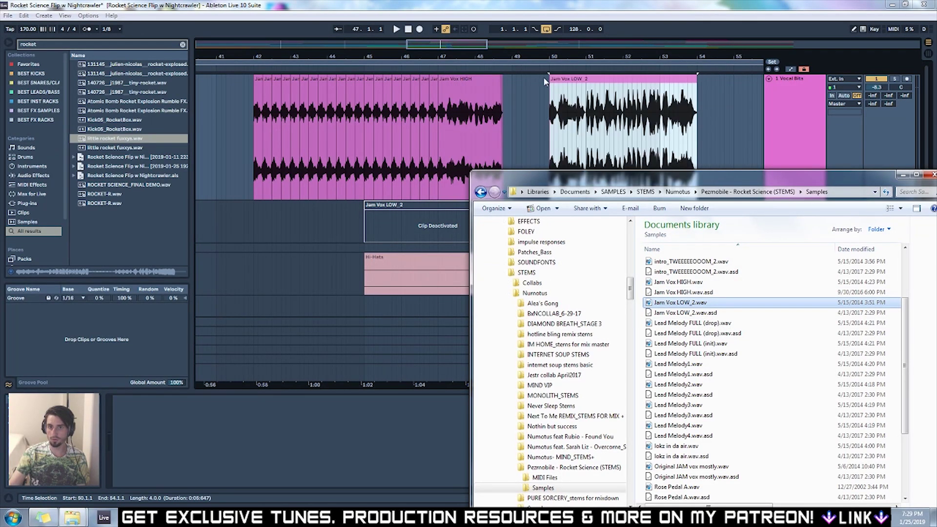
right_click(663, 83)
left_click(771, 341)
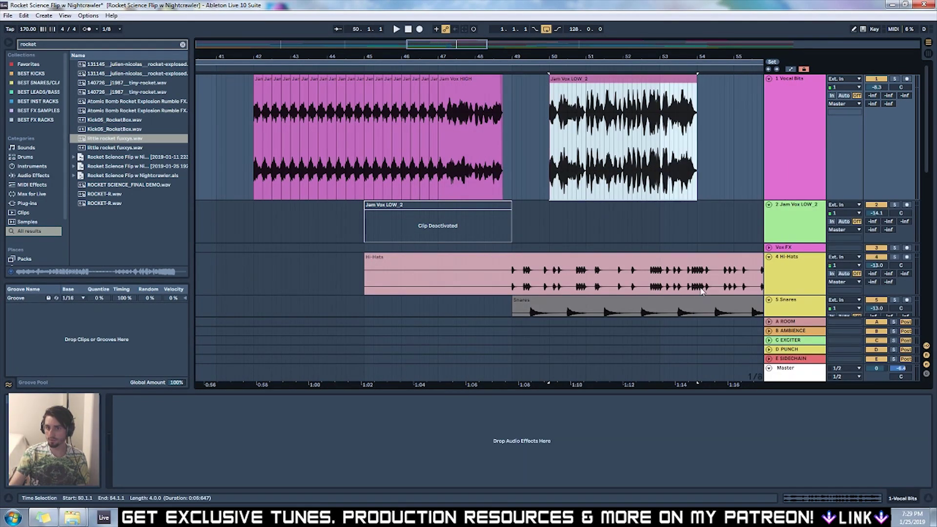
left_click_drag(550, 87, 609, 87)
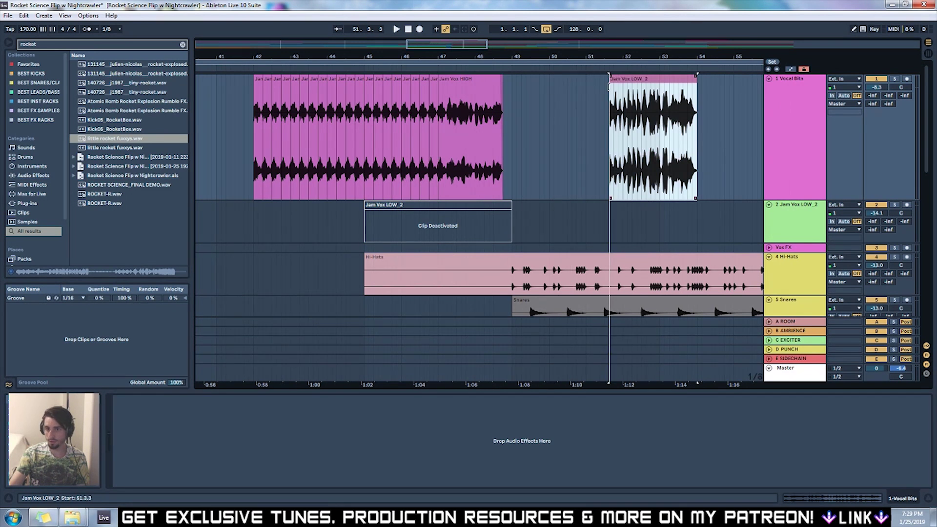
left_click_drag(674, 80, 512, 83)
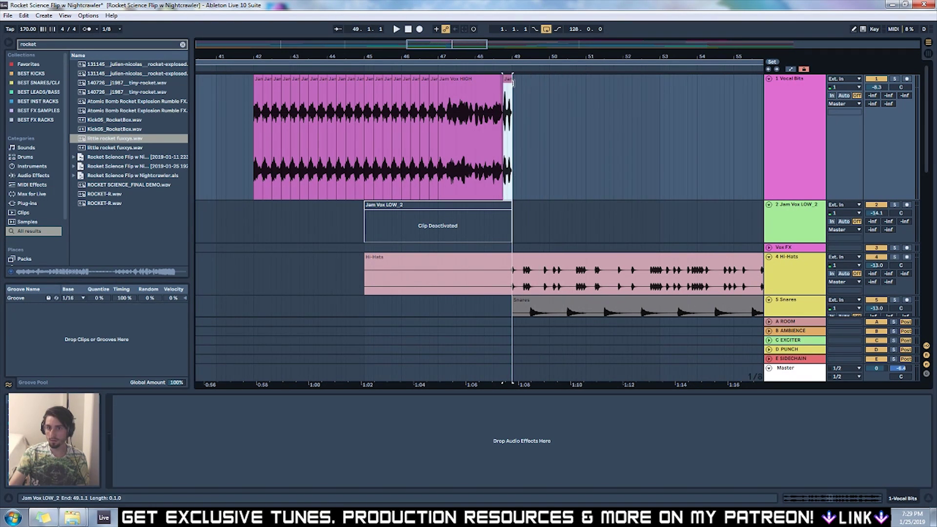
Step: Play back the one-beat vocal fill before the drop and the repeated slices from bar 42
key("space")
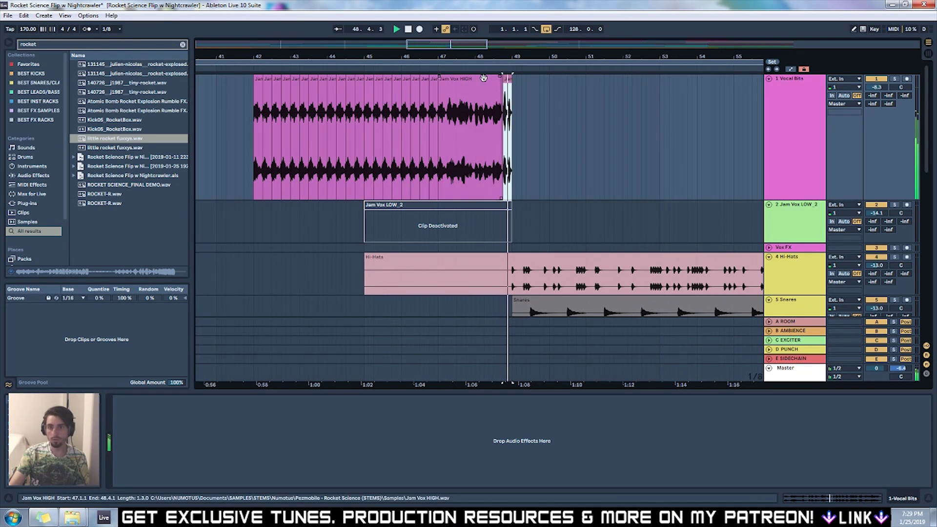
key("space")
key("space")
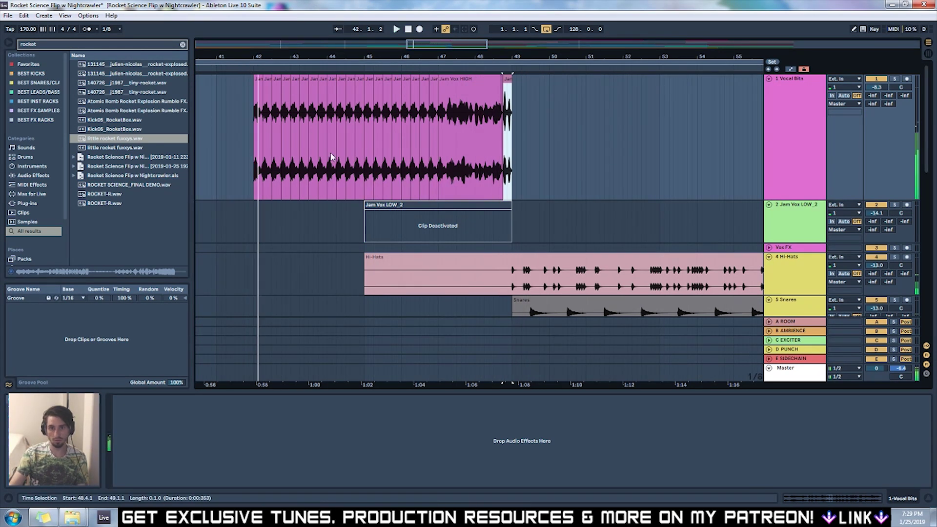
Step: Examine the gap from bar 48 to bar 49 across the vocal, drum, synth, lead and riser tracks
scroll(456, 140, "up", 5)
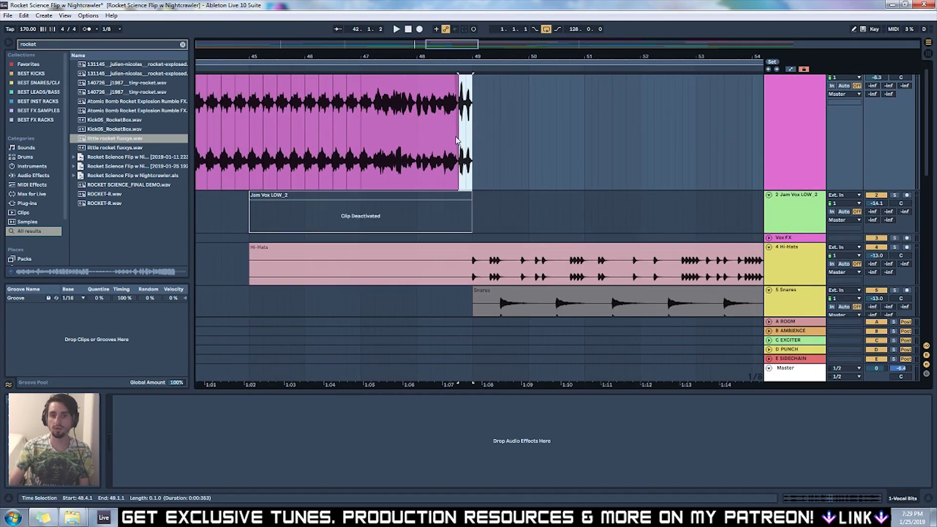
scroll(456, 141, "down", 3)
scroll(454, 147, "down", 3)
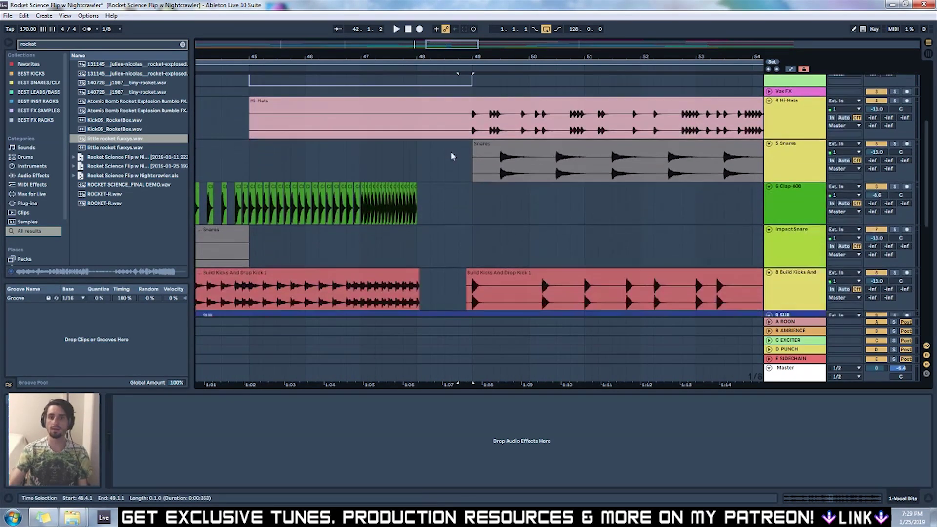
scroll(454, 161, "down", 10)
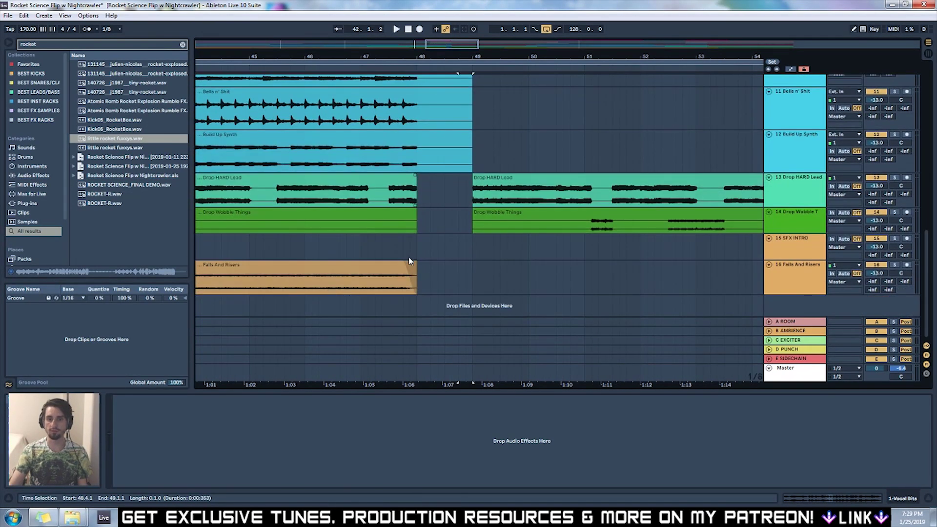
scroll(473, 249, "up", 10)
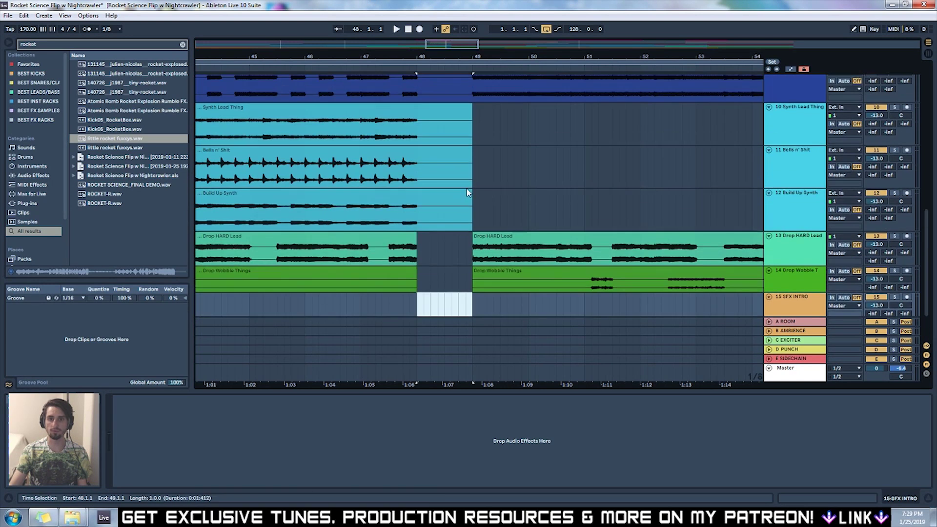
scroll(430, 159, "down", 1)
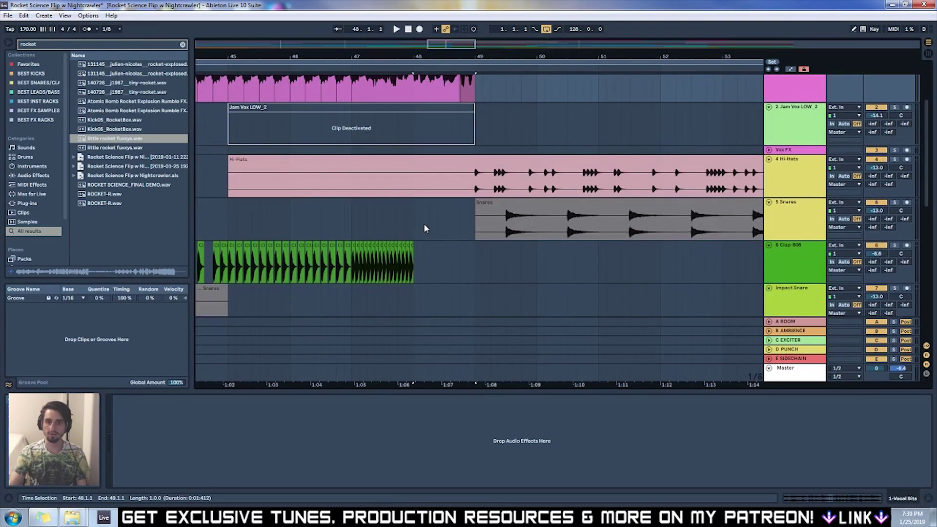
left_click_drag(419, 256, 475, 255)
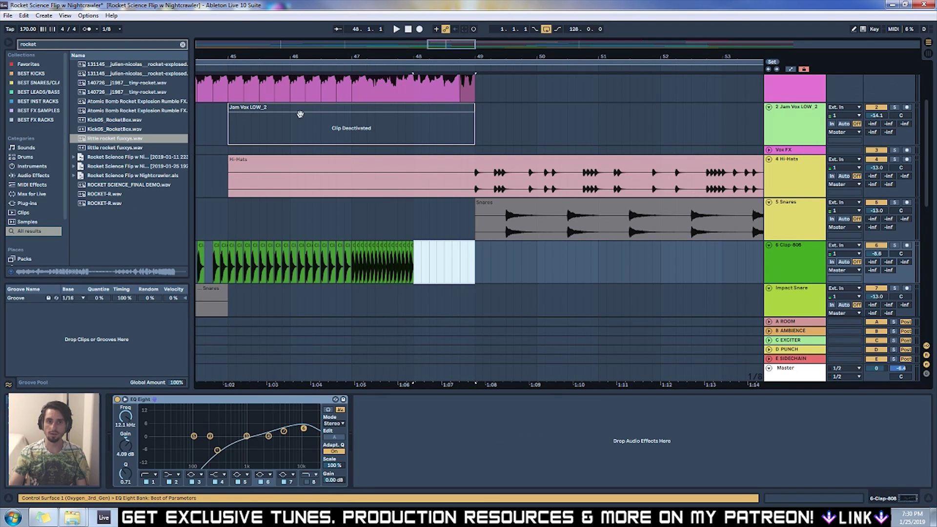
left_click_drag(459, 48, 426, 209)
left_click_drag(293, 219, 518, 219)
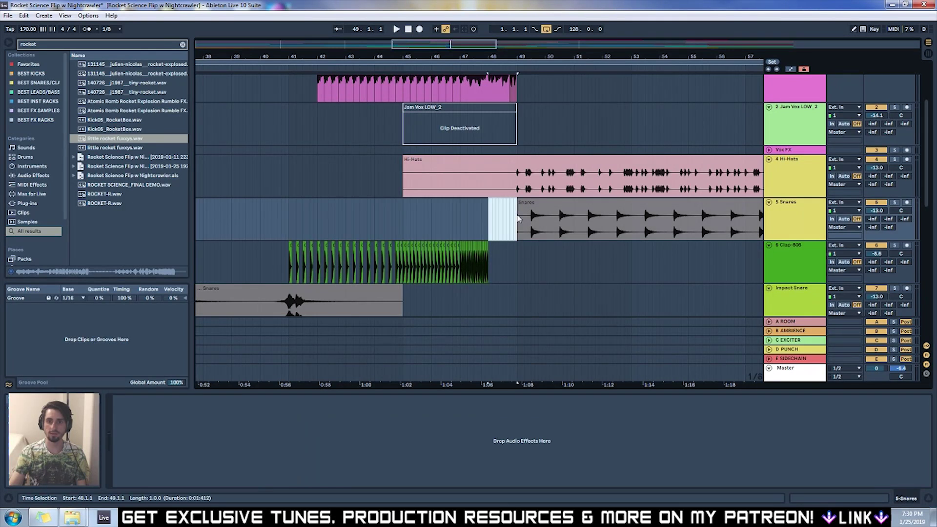
left_click(513, 259)
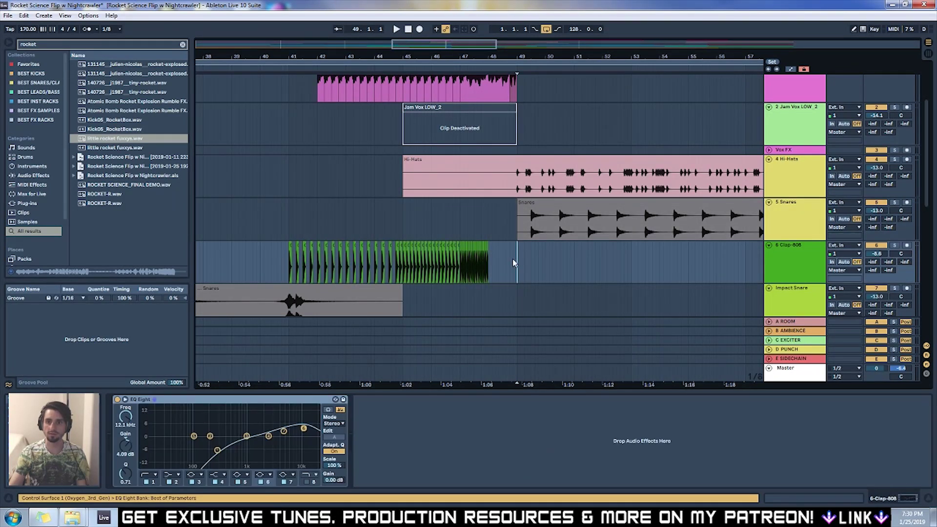
scroll(509, 250, "down", 1)
scroll(509, 249, "down", 2)
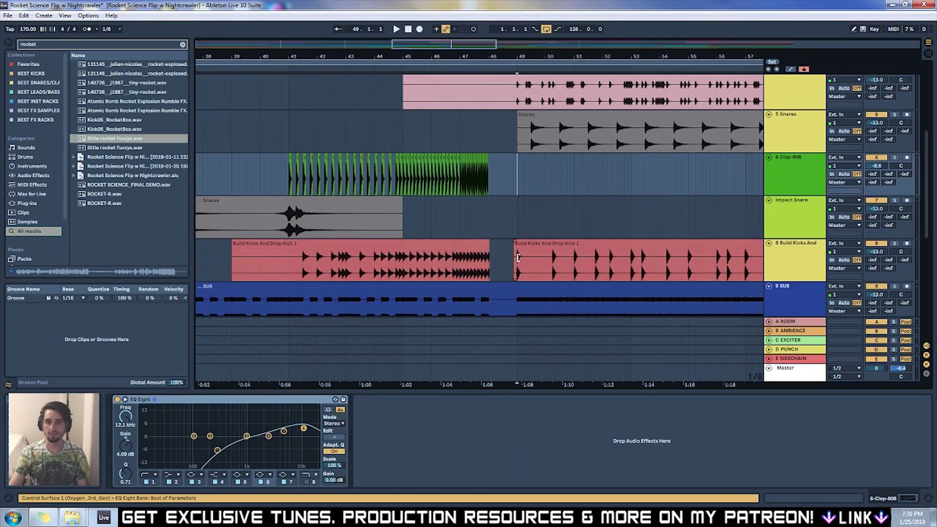
scroll(518, 257, "down", 5)
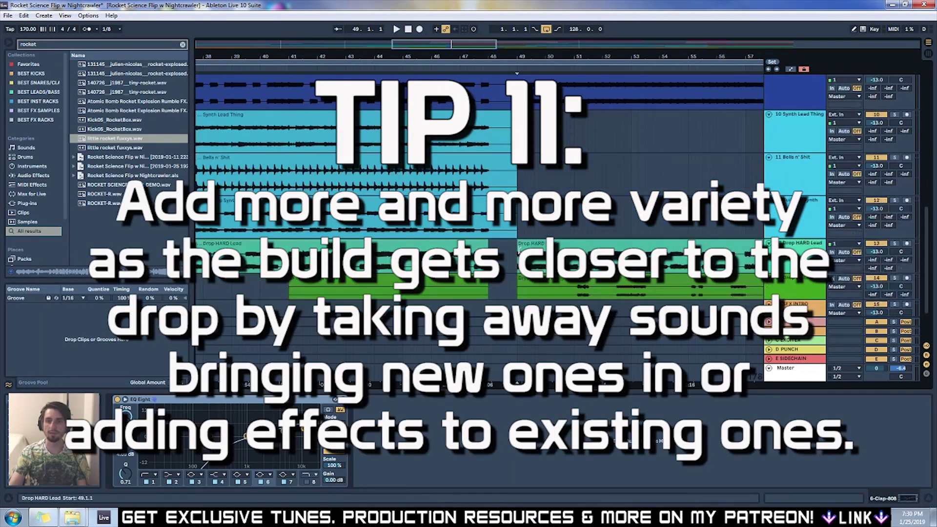
Step: Duplicate the short Jam Vox HIGH slices on the Vocal Bits track so the repeated chops begin at 41.1.1
scroll(521, 251, "up", 10)
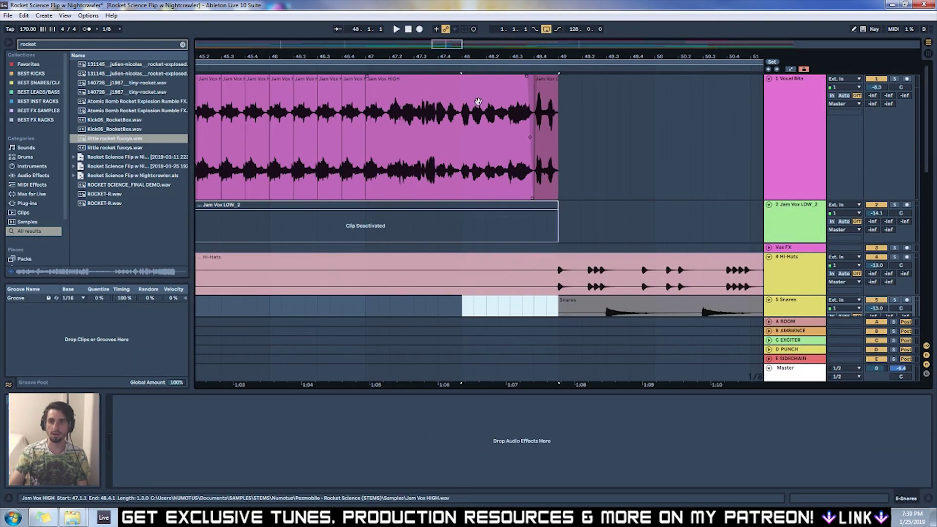
left_click_drag(466, 73, 465, 56)
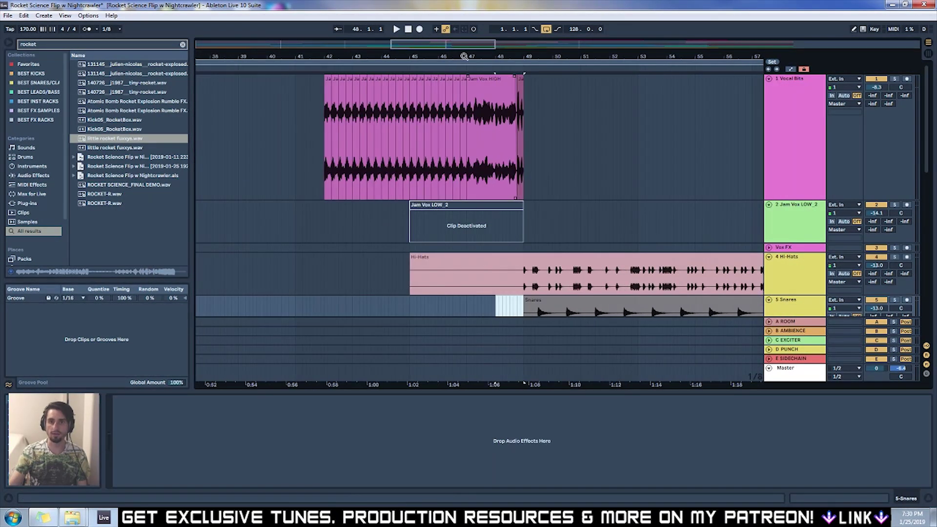
left_click(328, 84)
left_click_drag(327, 84, 300, 86)
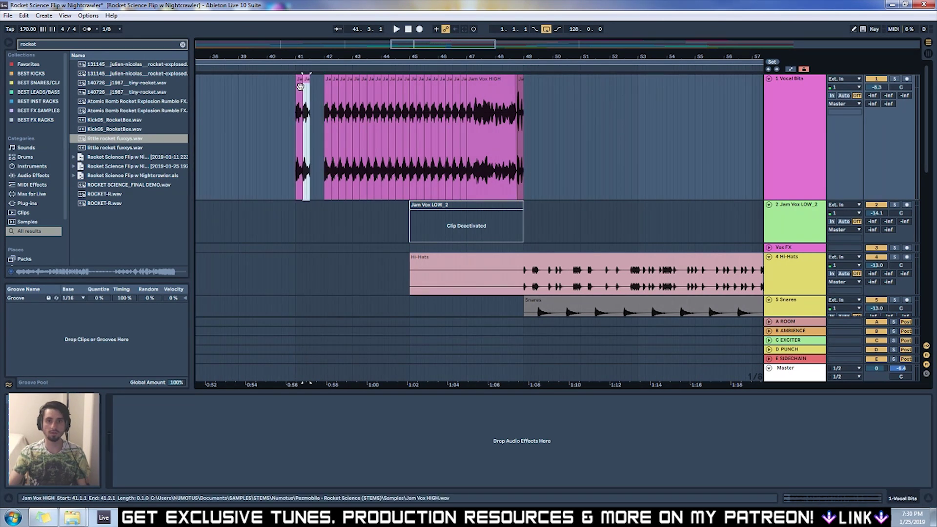
key("ctrl+d")
key("ctrl+d")
Step: Consolidate the repeated Jam Vox HIGH slices from 41.1.1 to 47.1.1 into a single clip
left_click(463, 87)
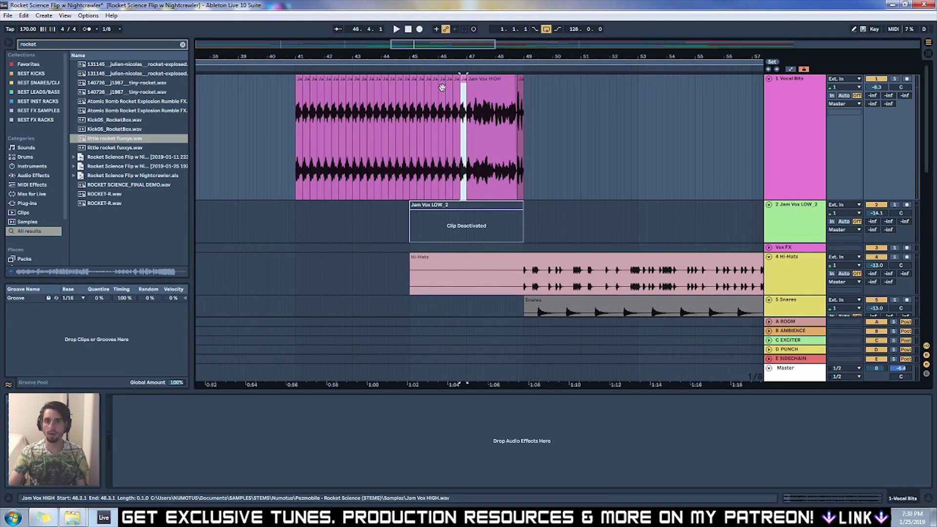
left_click(299, 90, "shift")
key("ctrl+j")
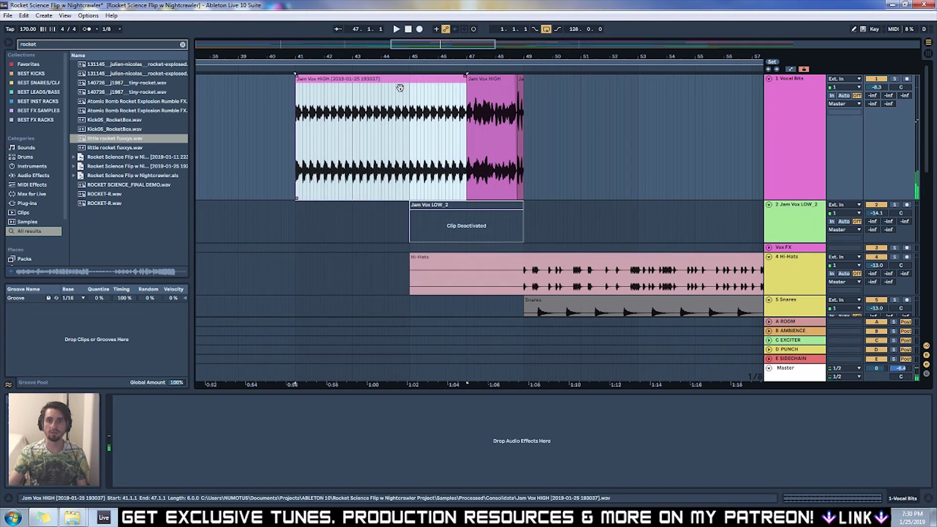
right_click(356, 82)
left_click(297, 80)
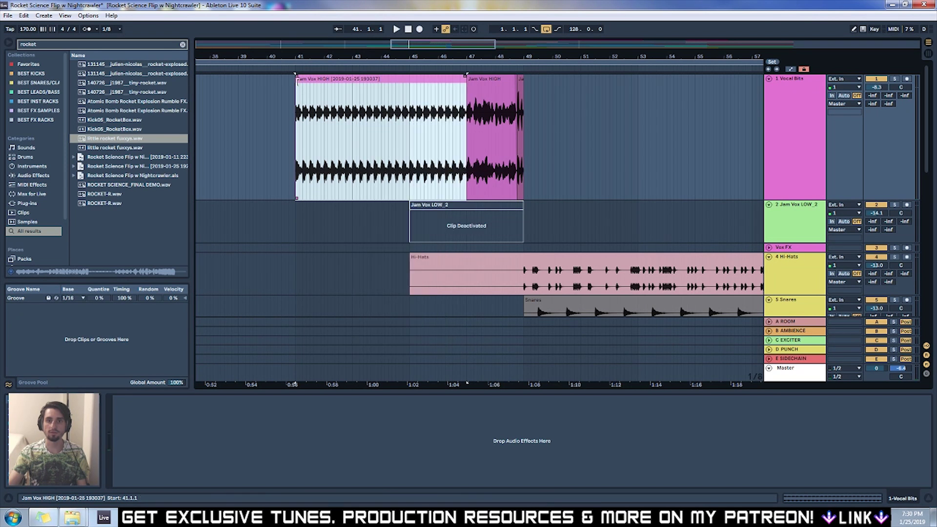
left_click(298, 81)
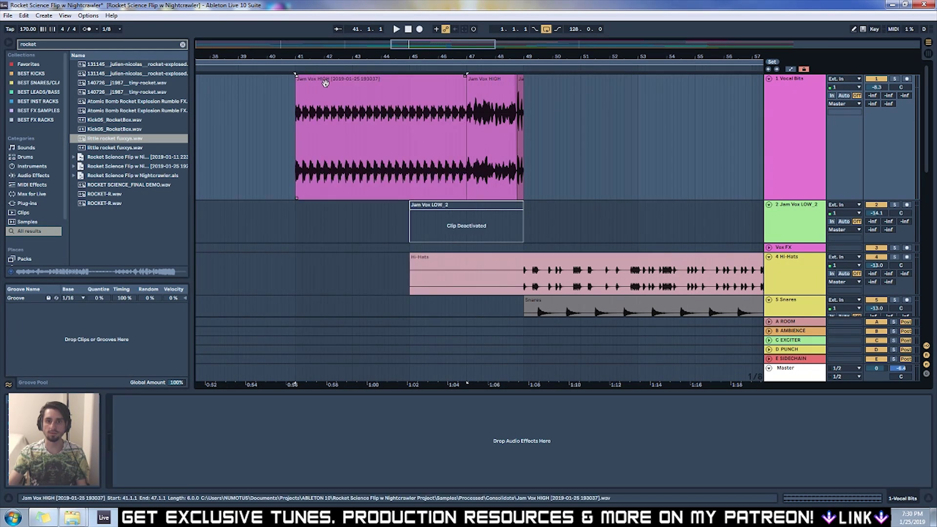
Step: Draw a transposition envelope on the consolidated Jam Vox HIGH clip, rising from about -12 semitones to 0 at its end, and play it
double_click(307, 80)
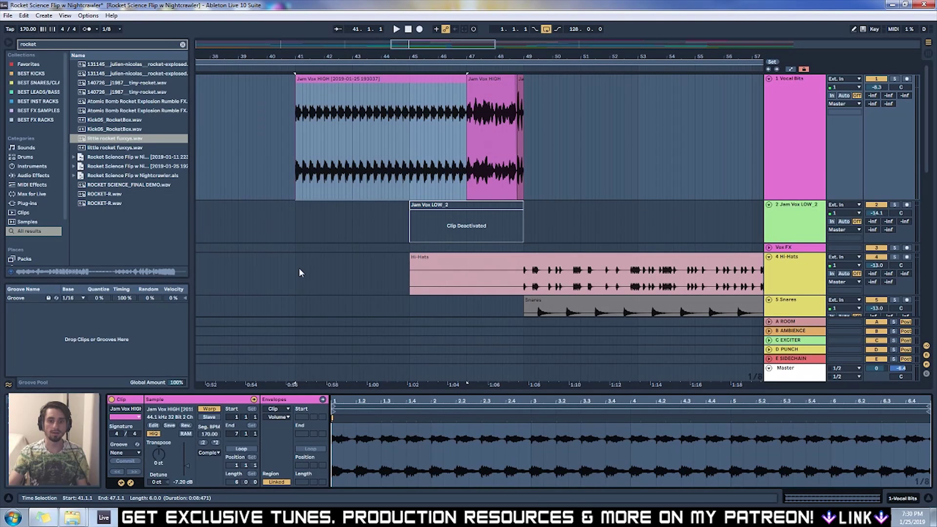
left_click_drag(364, 399, 273, 298)
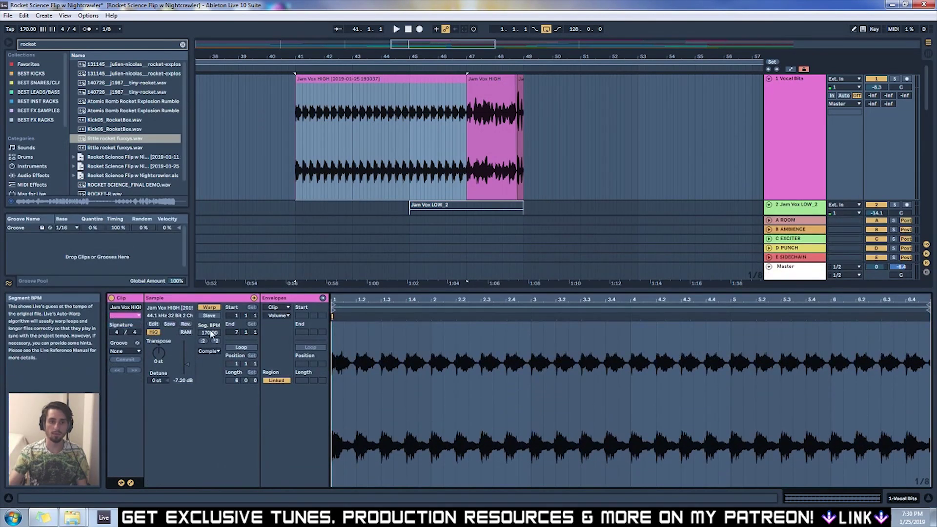
left_click(278, 316)
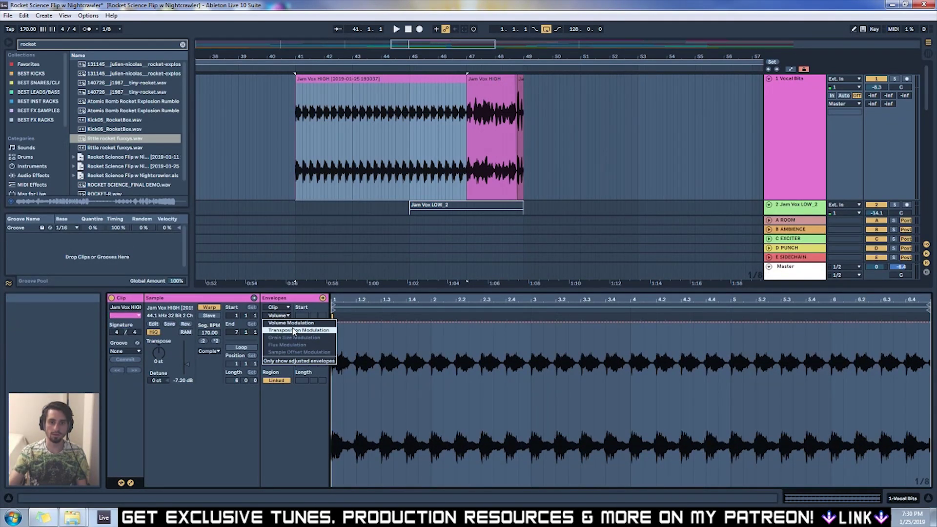
left_click(275, 323)
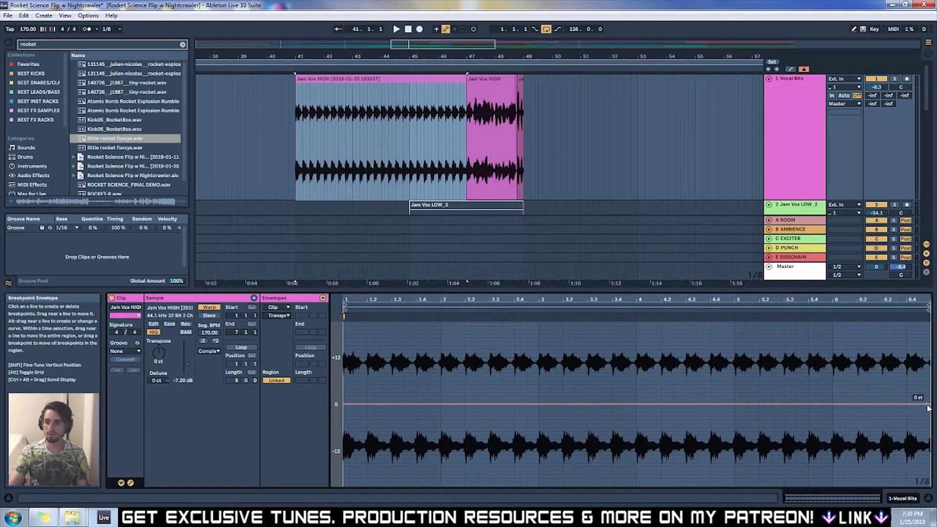
left_click_drag(355, 404, 345, 452)
key("space")
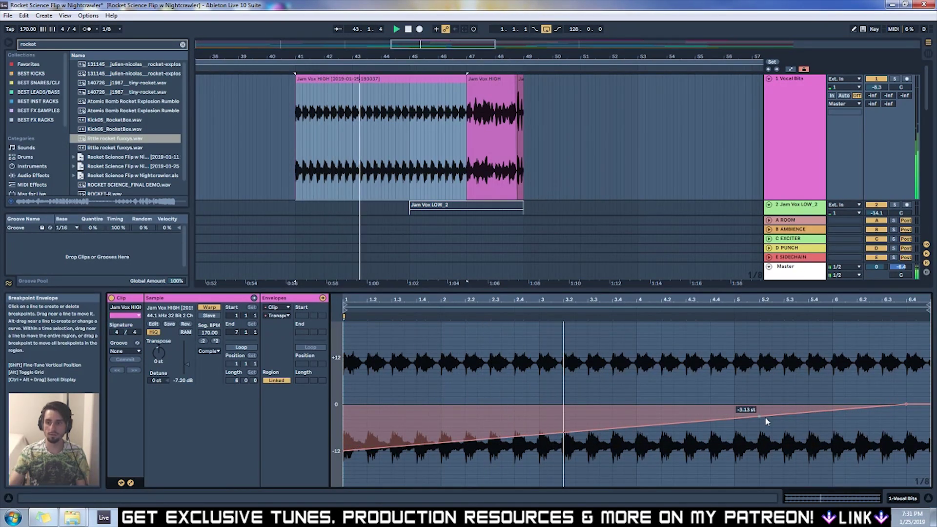
left_click_drag(907, 404, 931, 404)
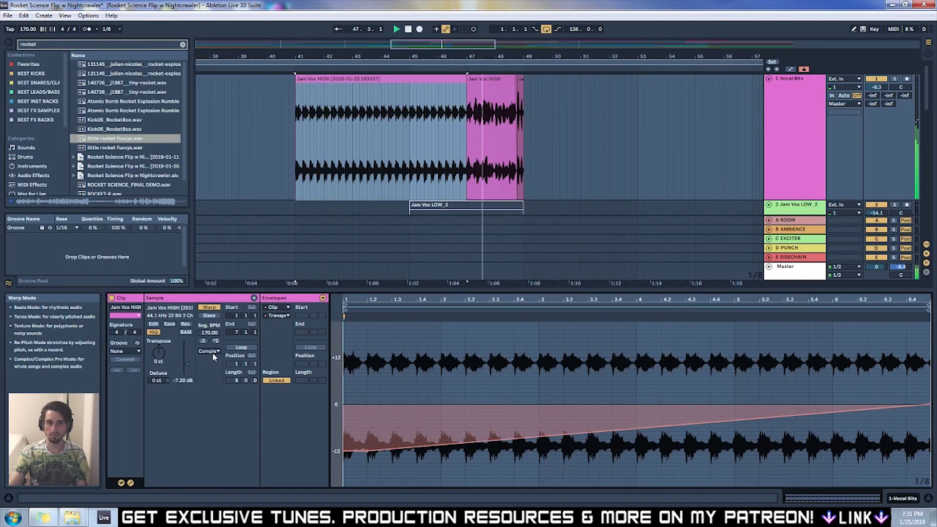
Step: Zoom out to the whole arrangement and play it back from the start
left_click_drag(421, 292, 428, 363)
left_click(520, 83)
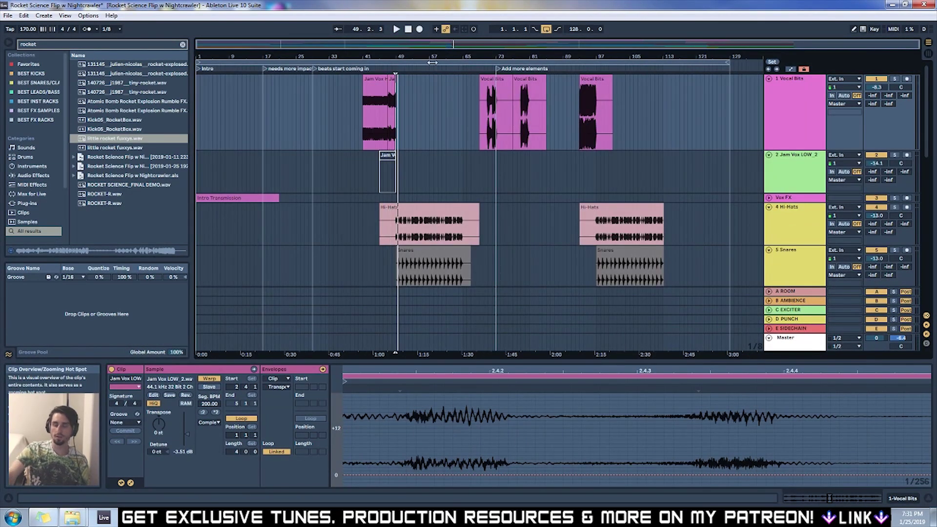
scroll(387, 169, "down", 4)
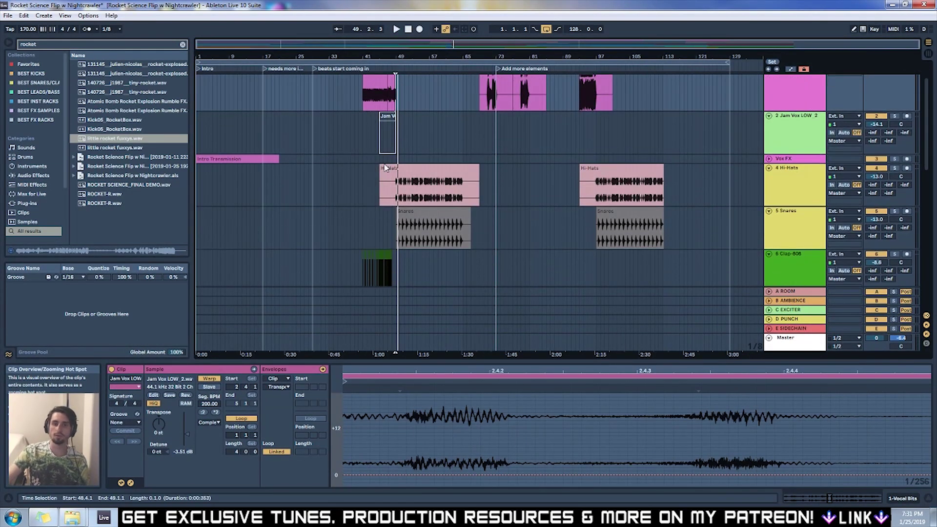
scroll(446, 85, "up", 2)
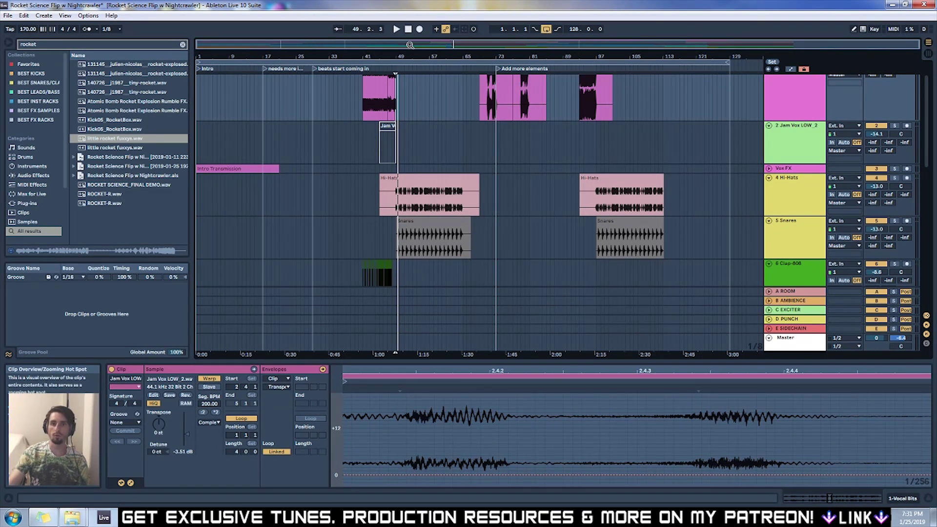
double_click(409, 30)
key("space")
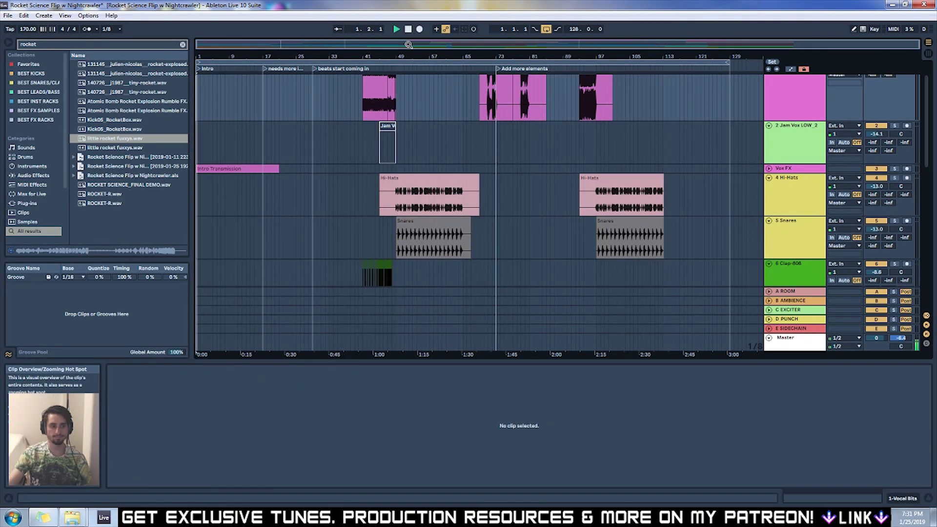
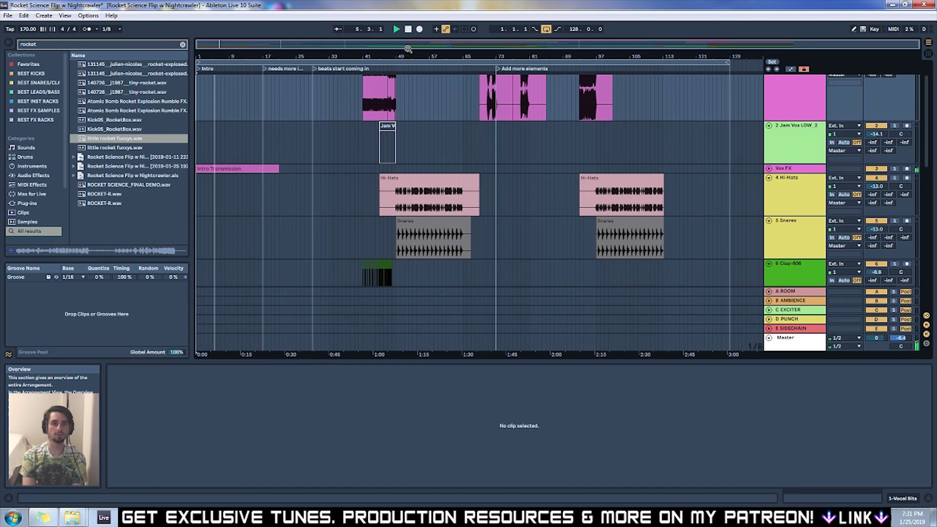
Step: Examine the section around bar 17 marked "needs more impact" across the tracks during playback
left_click(264, 149)
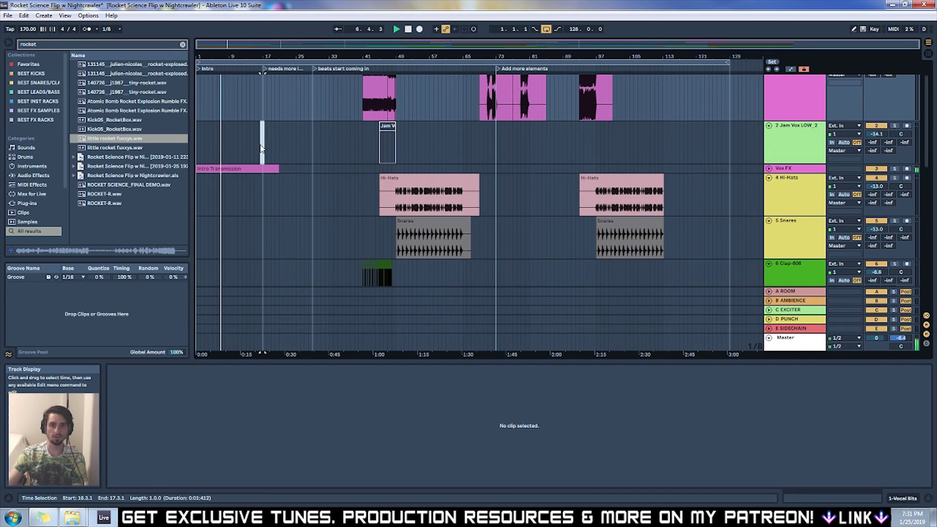
mouse_move(264, 149)
left_mouse_down()
mouse_move(199, 149)
mouse_move(248, 151)
left_mouse_up()
left_click(262, 150)
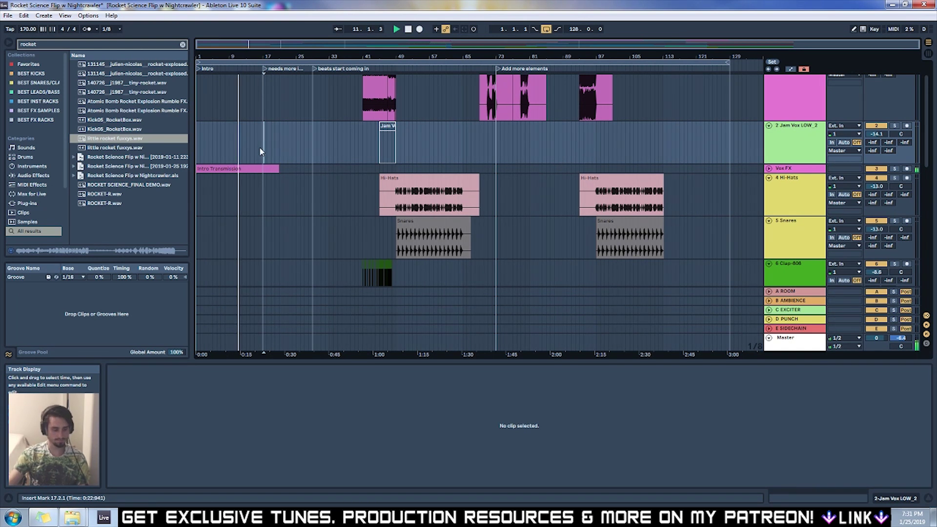
scroll(260, 151, "up", 5, "ctrl")
scroll(285, 154, "down", 5, "ctrl")
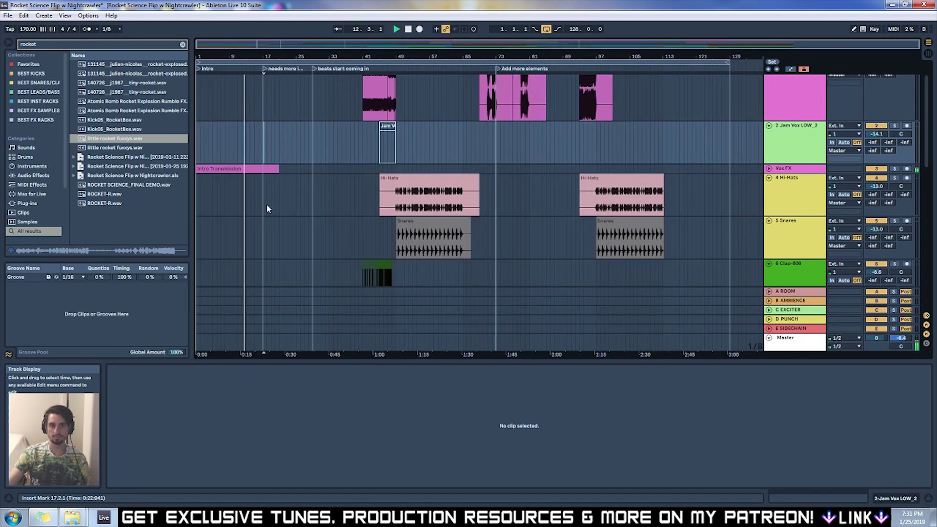
scroll(257, 219, "down", 5)
scroll(259, 223, "up", 5)
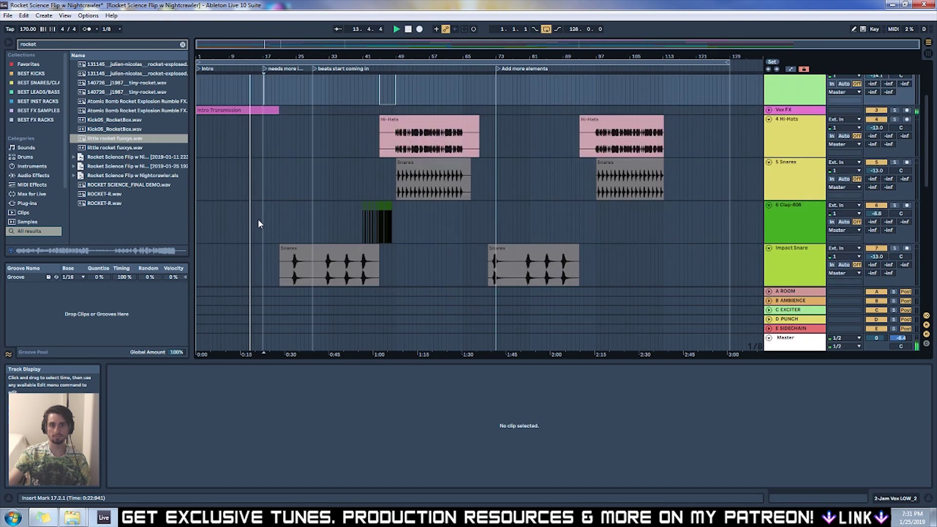
scroll(269, 182, "up", 6, "ctrl")
scroll(265, 186, "up", 2, "ctrl")
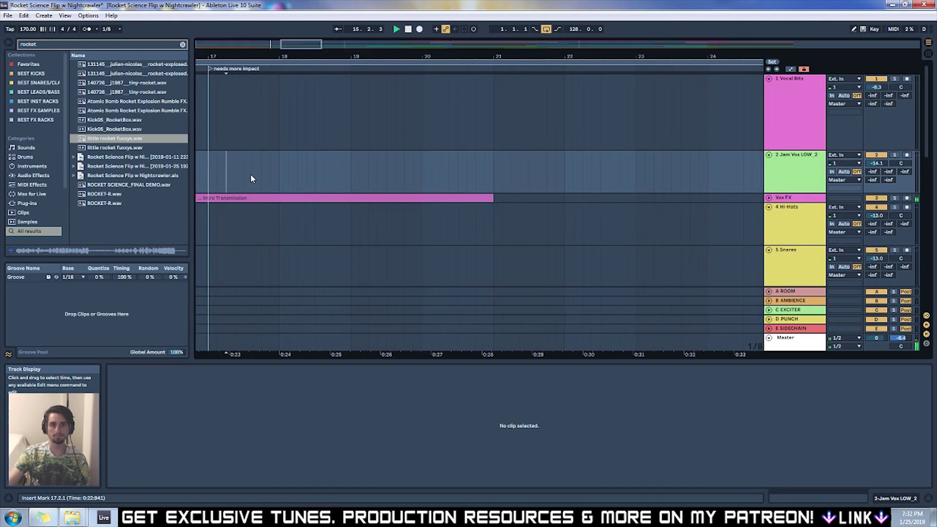
scroll(251, 176, "down", 5, "ctrl")
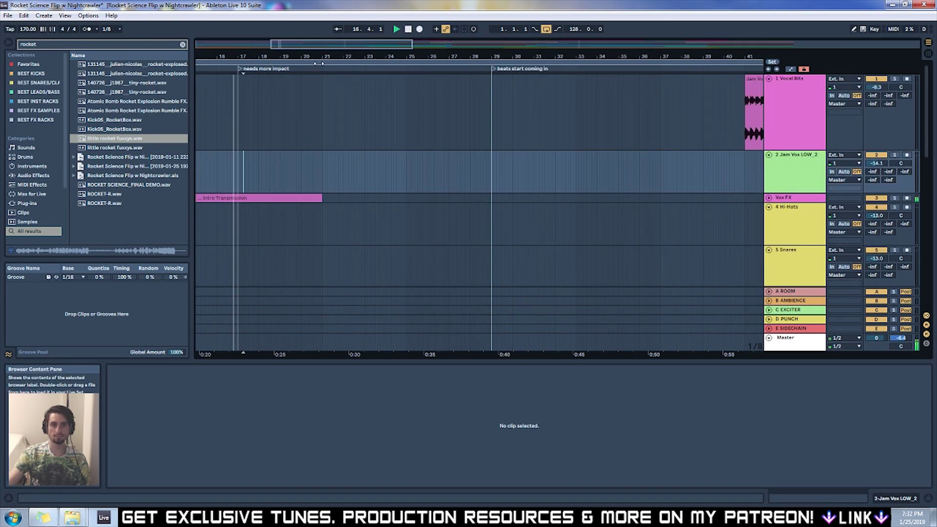
key("minus")
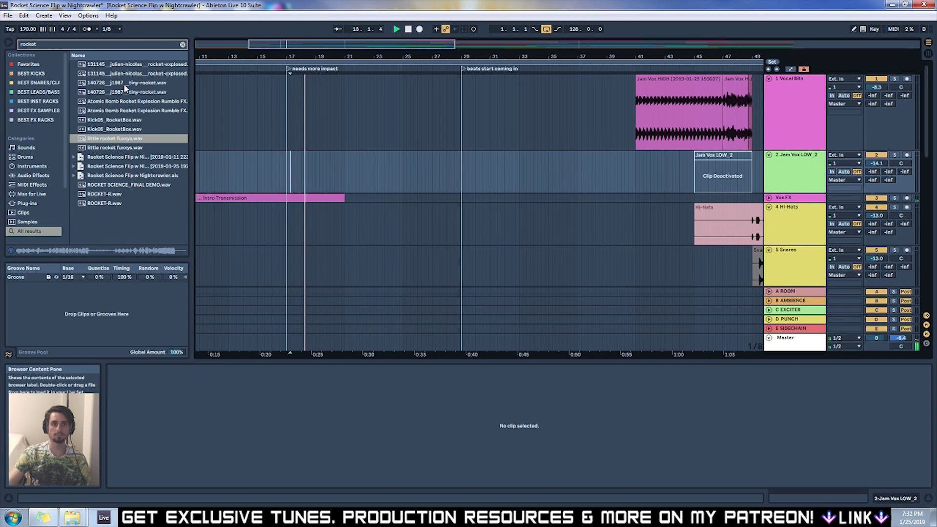
Step: Audition the rocket samples and place the 131145 rocket-explosed sample at 17.1.1 on a new audio track below SFX INTRO
left_click(125, 84)
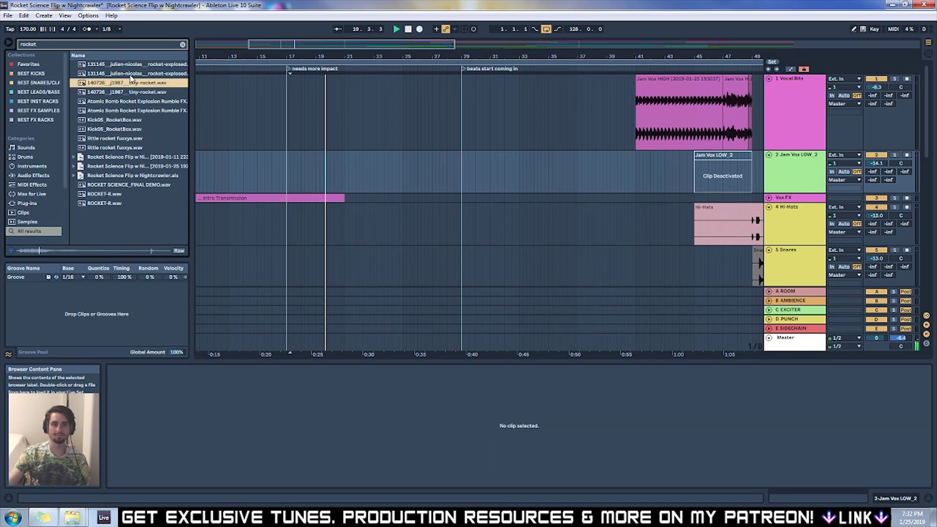
left_click(131, 75)
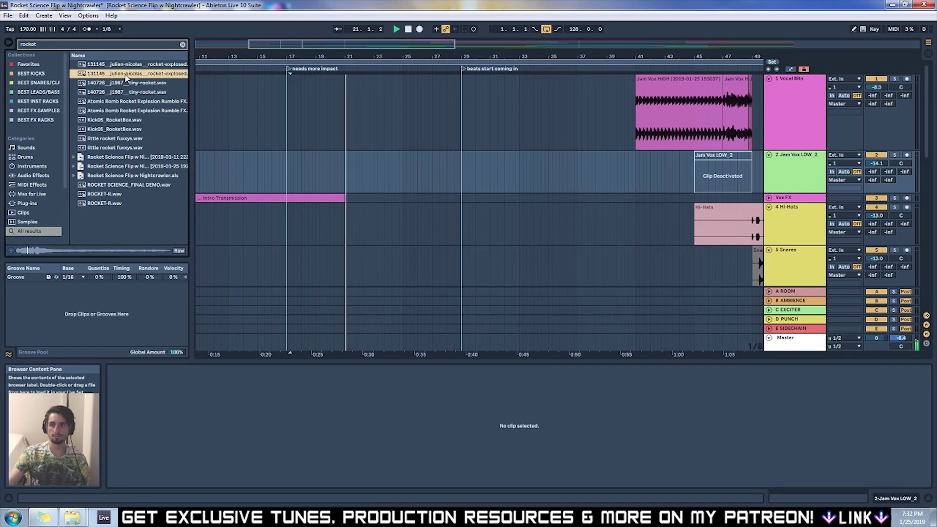
scroll(796, 92, "down", 10)
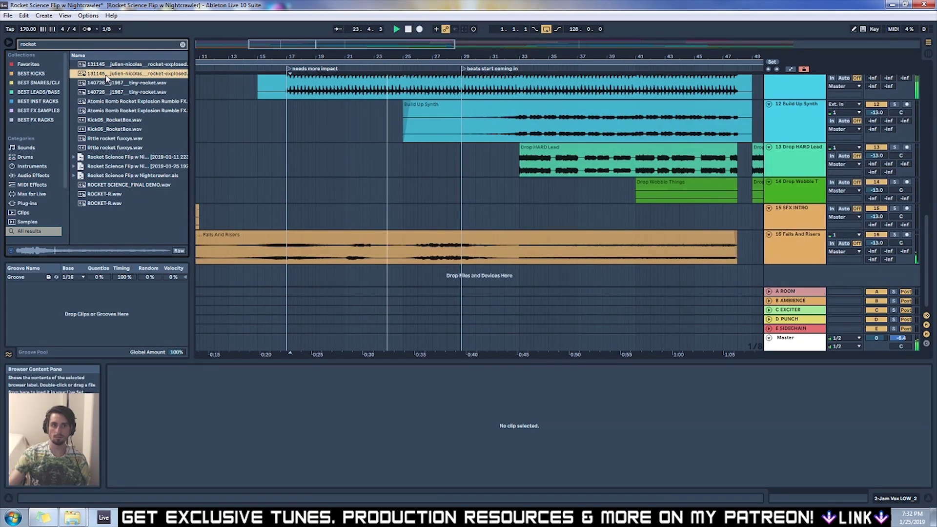
key("ctrl+t")
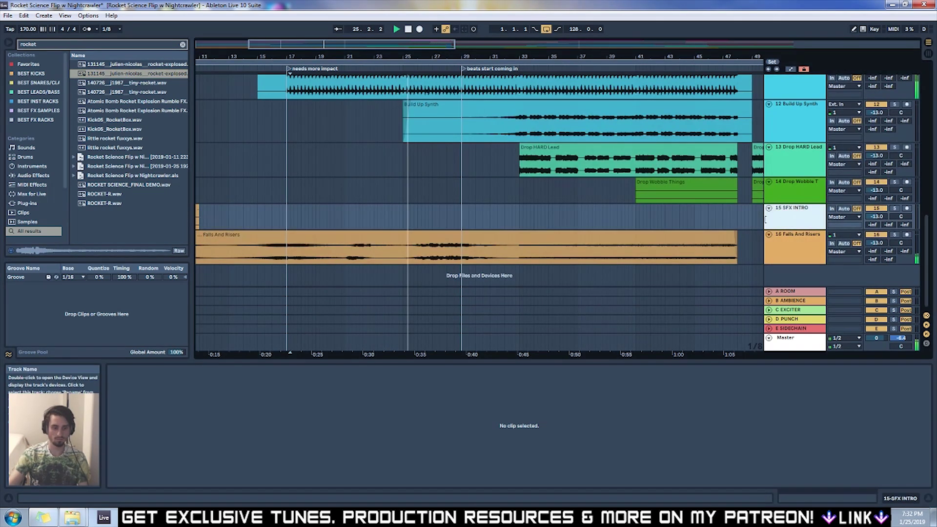
left_click_drag(117, 73, 288, 252)
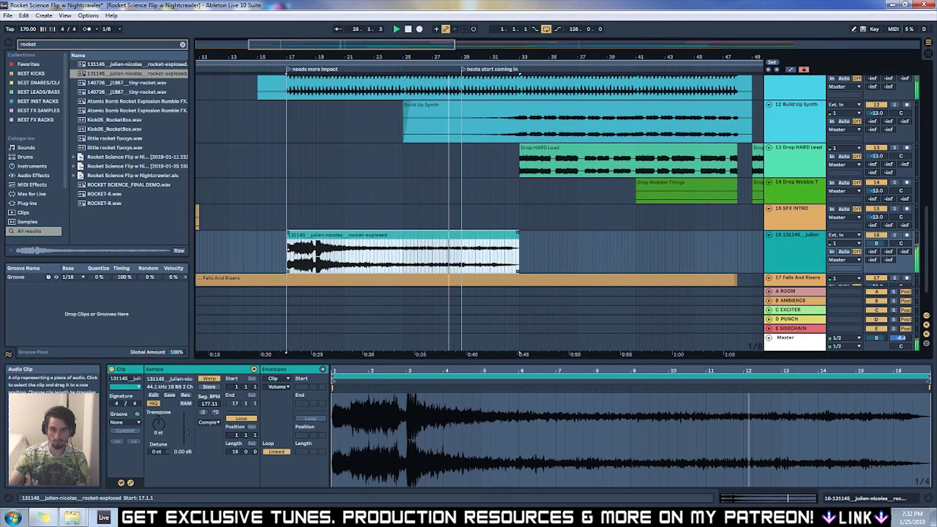
Step: Give the rocket explosion clip a long fade-out and set its track volume to -12.5 dB
left_click_drag(512, 237, 352, 245)
left_click_drag(877, 243, 877, 262)
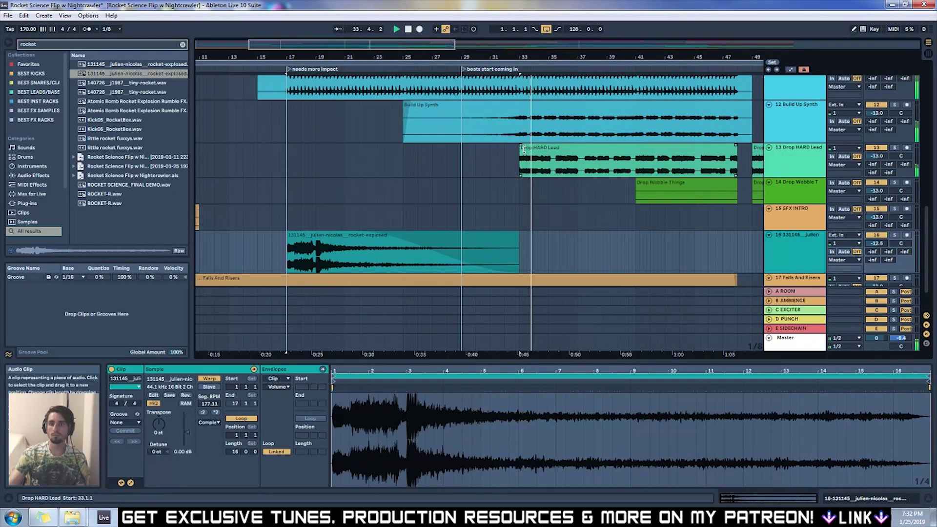
Step: Add a short fade-out at the end of the Build Up Synth clip and set the Drop Wobble Things track volume to -11.4 dB
left_click_drag(486, 55, 486, 46)
scroll(683, 196, "up", 2)
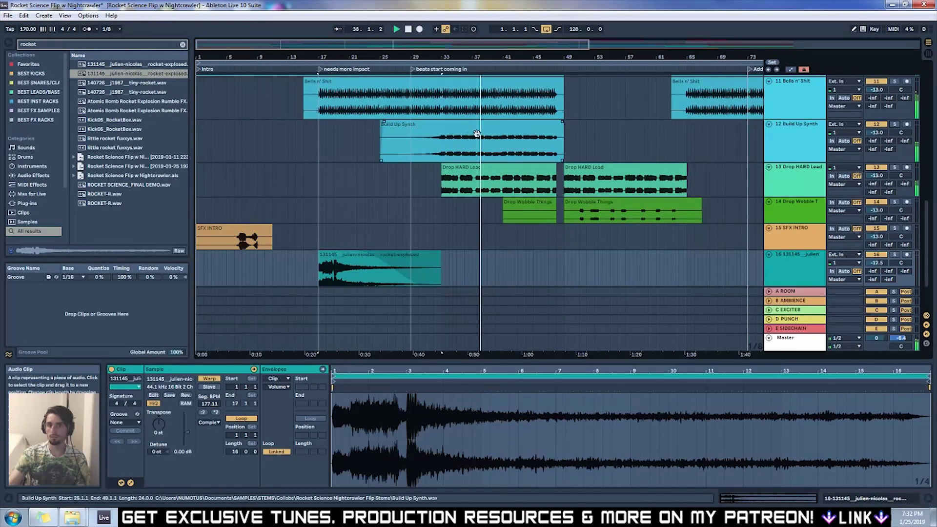
left_click(557, 123)
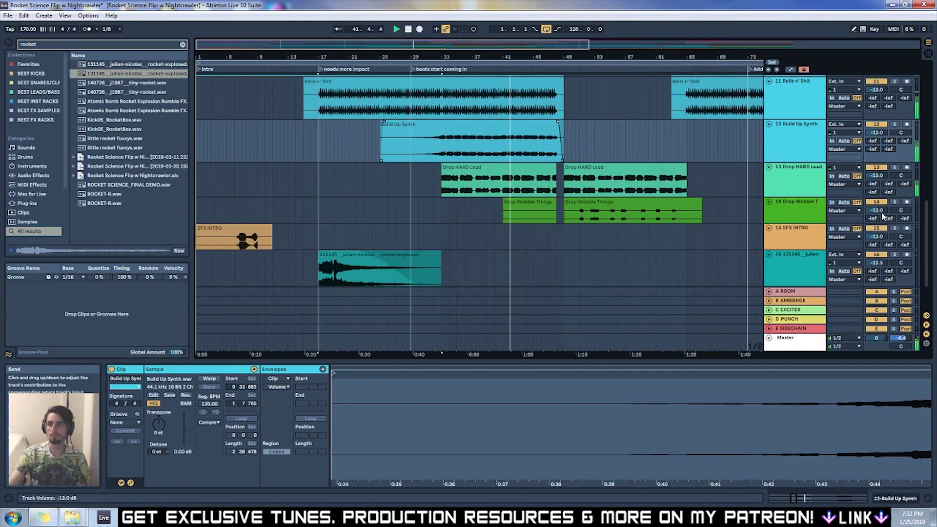
left_click_drag(883, 215, 883, 212)
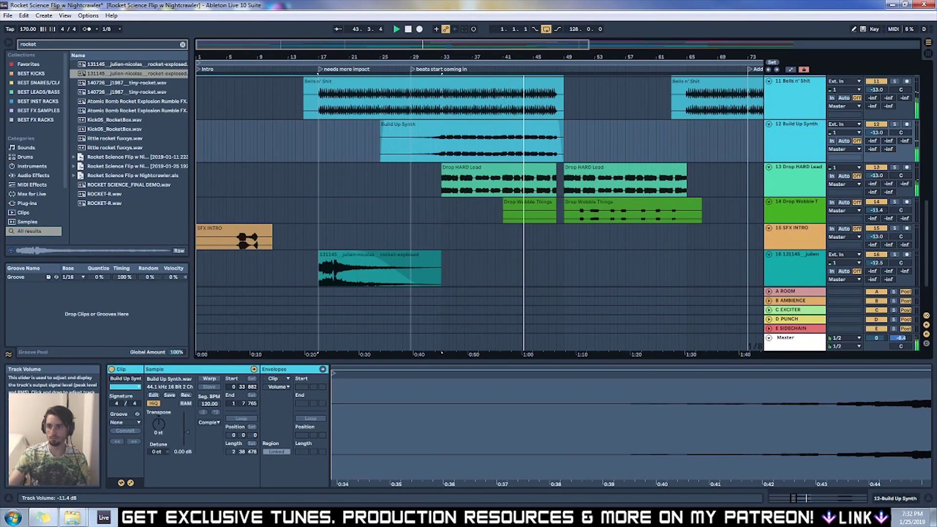
scroll(527, 196, "up", 5)
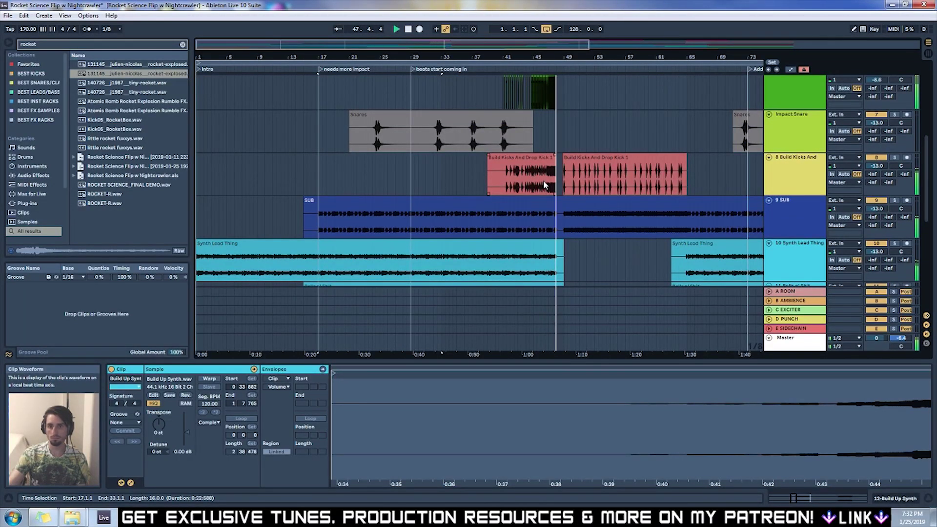
Step: Delete the short final Jam Vox HIGH slice before bar 49 on the Vocal Bits track
left_click(558, 178)
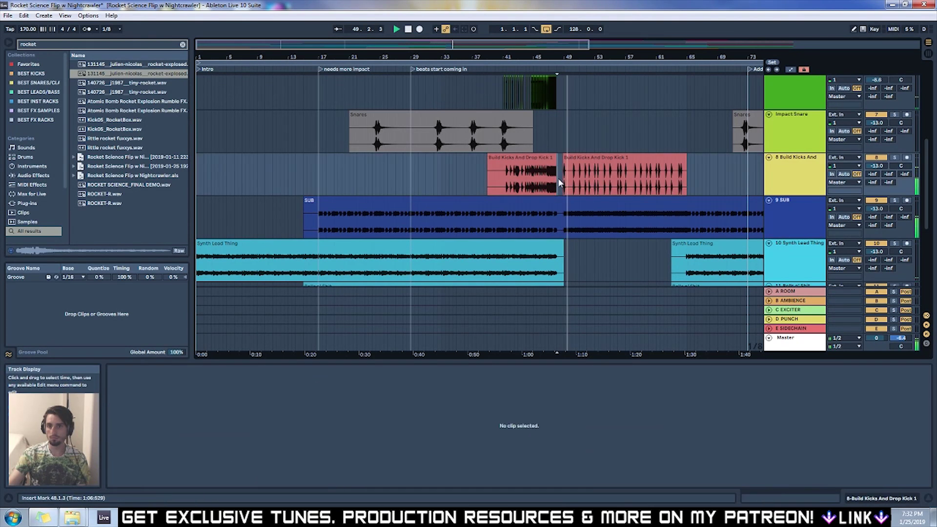
key("z")
left_click_drag(325, 157, 401, 156)
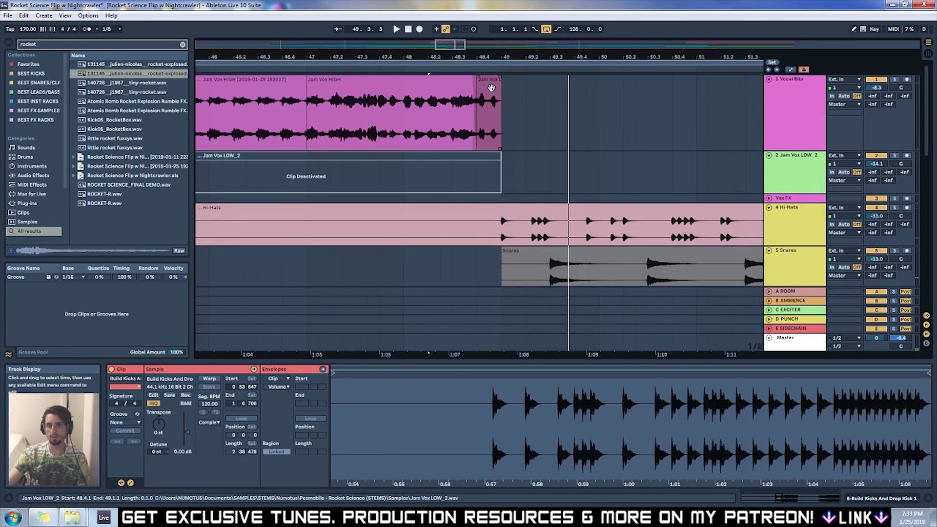
key("Delete")
Step: Insert a new audio track directly below the Jam Vox LOW_2 track
left_click(808, 126)
key("Down")
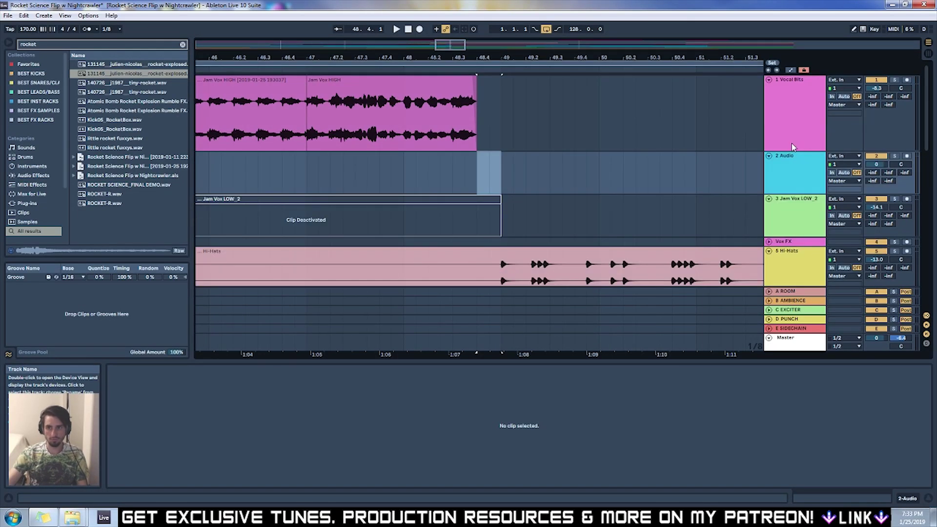
key("ctrl+t")
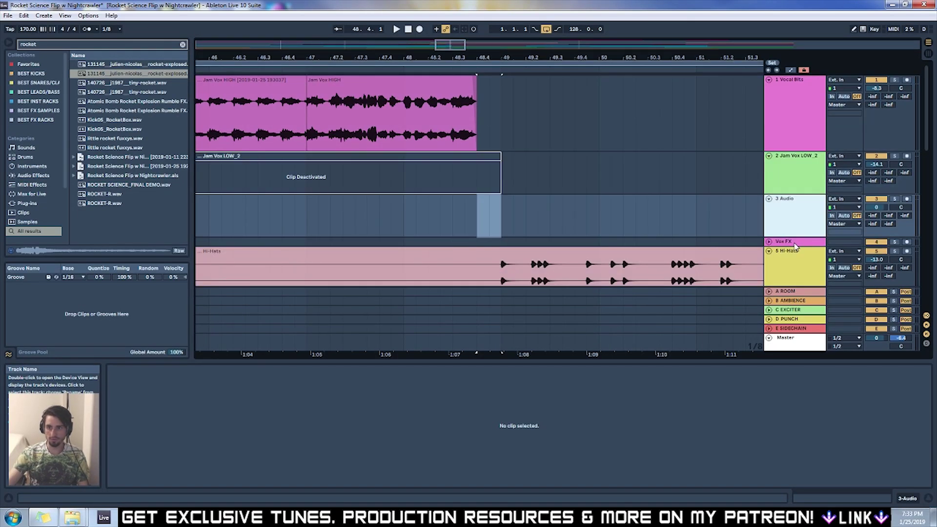
Step: Search the samples for "yeah", audition the ESWCDA ones, and place ESWCDA Yeah 01 at 48.3.3 on the new audio track
left_click(67, 45)
type("yeah")
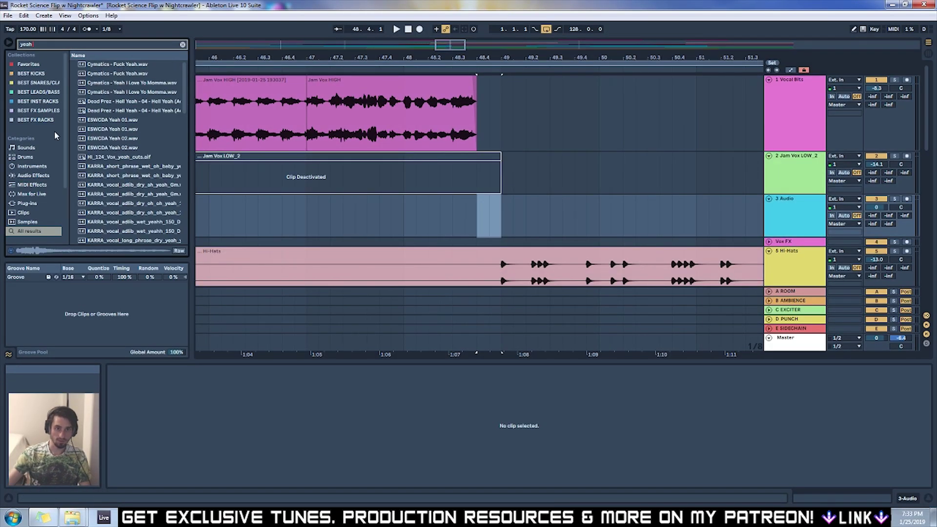
left_click(161, 129)
left_click(114, 142)
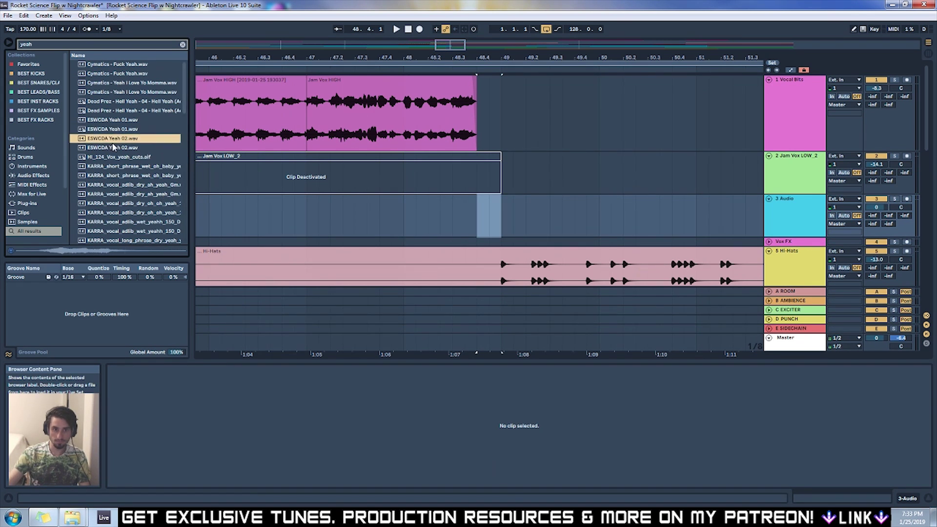
left_click(119, 122)
left_click_drag(106, 122, 458, 222)
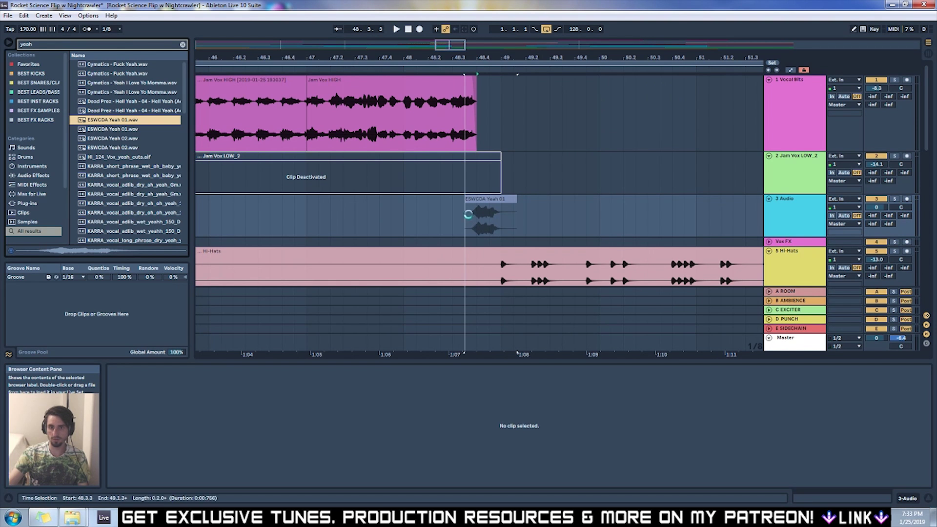
Step: Transpose the ESWCDA Yeah 01 clip to -4 st and compress it to a length of 0.1.2, nudged slightly later
left_click_drag(158, 425, 158, 431)
key("space")
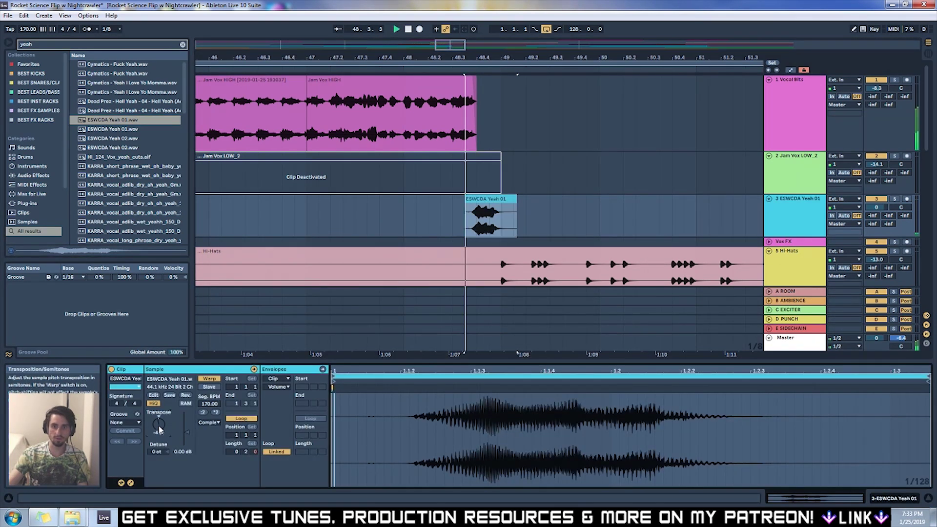
left_click(499, 235)
left_click_drag(516, 202, 494, 204)
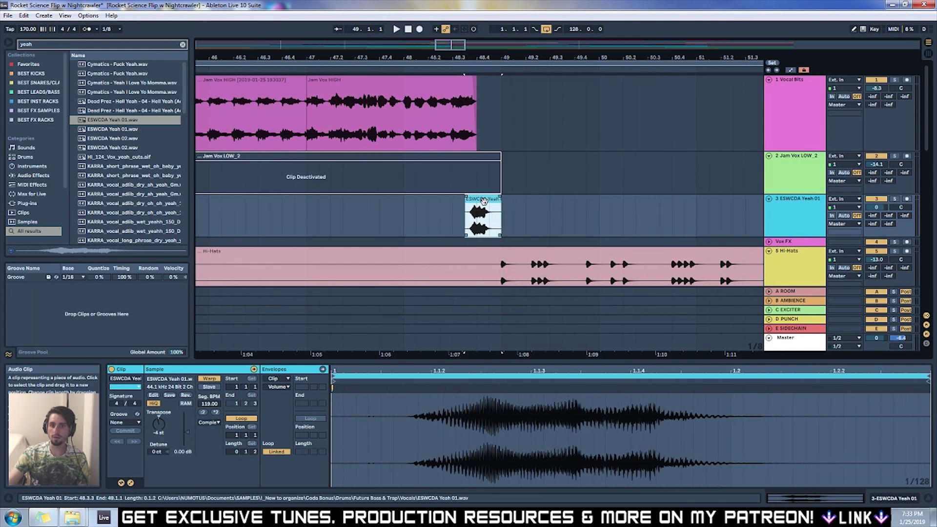
left_click(494, 206)
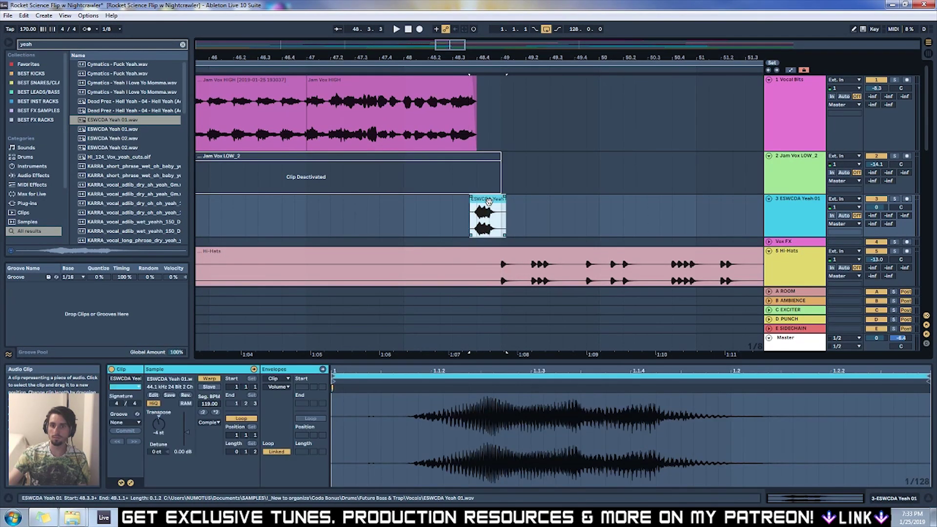
Step: Set the ESWCDA Yeah 01 track volume to -10.2 dB and play the vocal in context
left_click_drag(877, 209, 877, 218)
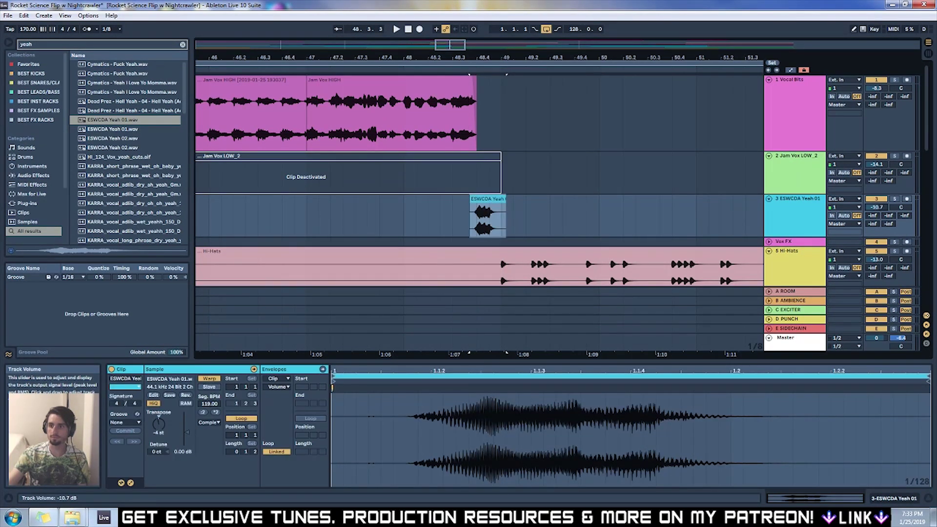
key("space")
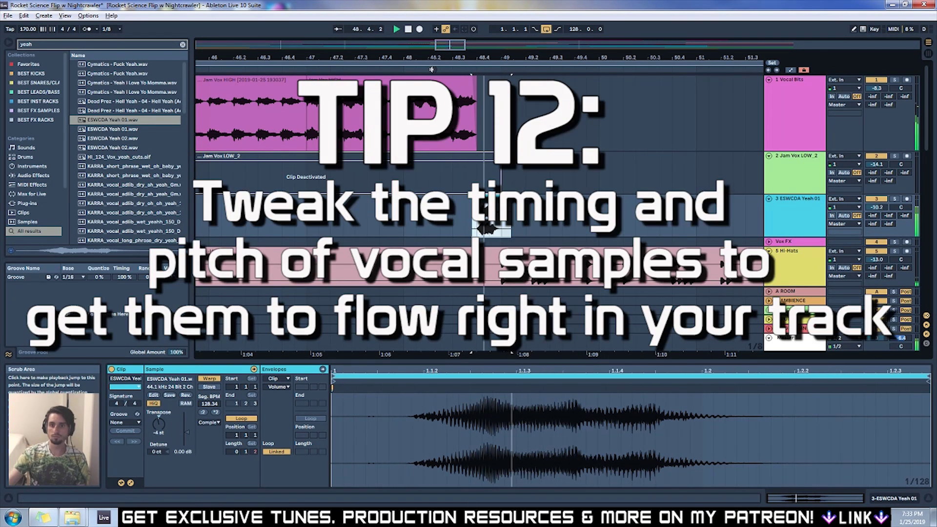
Step: Try longer stretches and an 8 st transposition on the ESWCDA Yeah 01 clip, and undo them
key("ctrl+z")
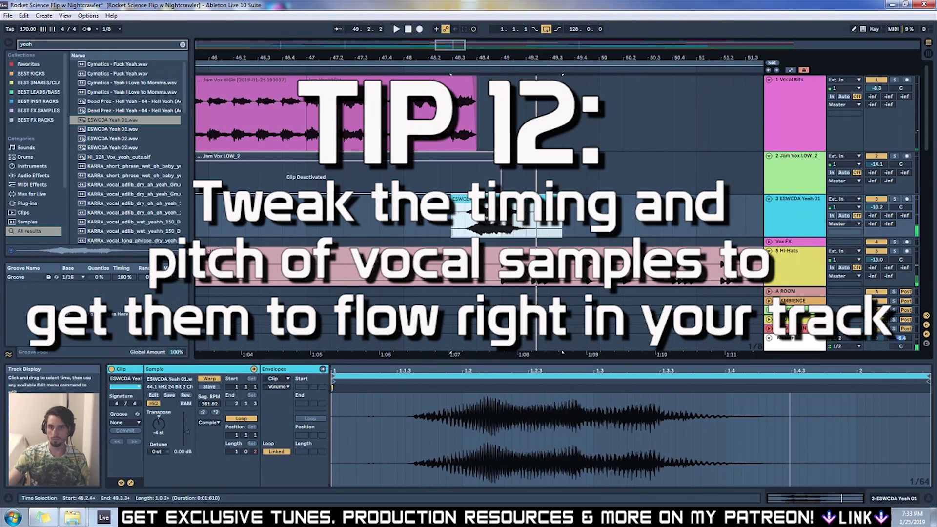
key("ctrl+z")
key("ctrl+z")
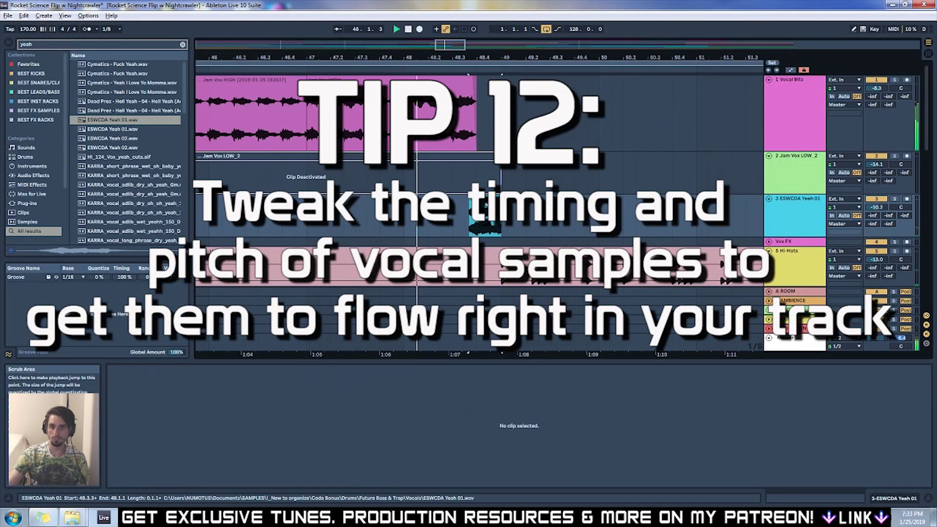
left_click(474, 201)
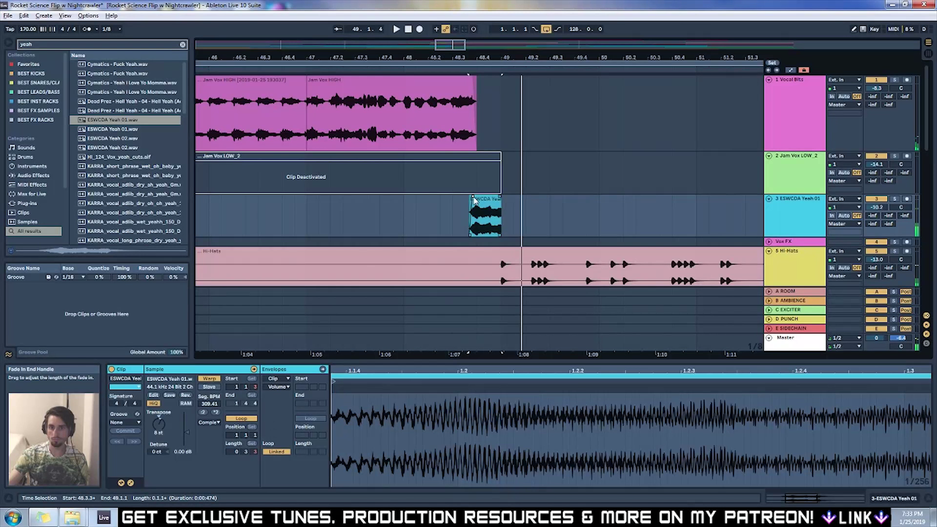
key("ctrl+y")
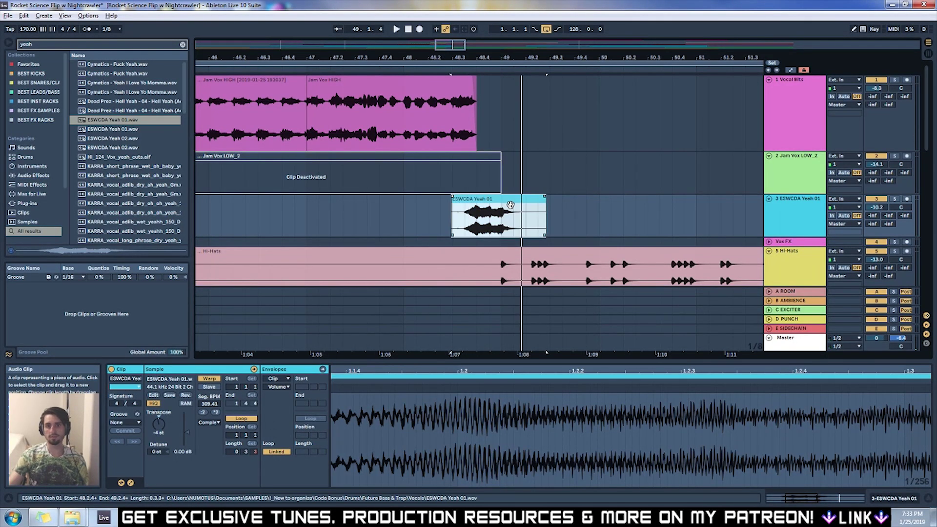
key("ctrl+z")
key("ctrl+z")
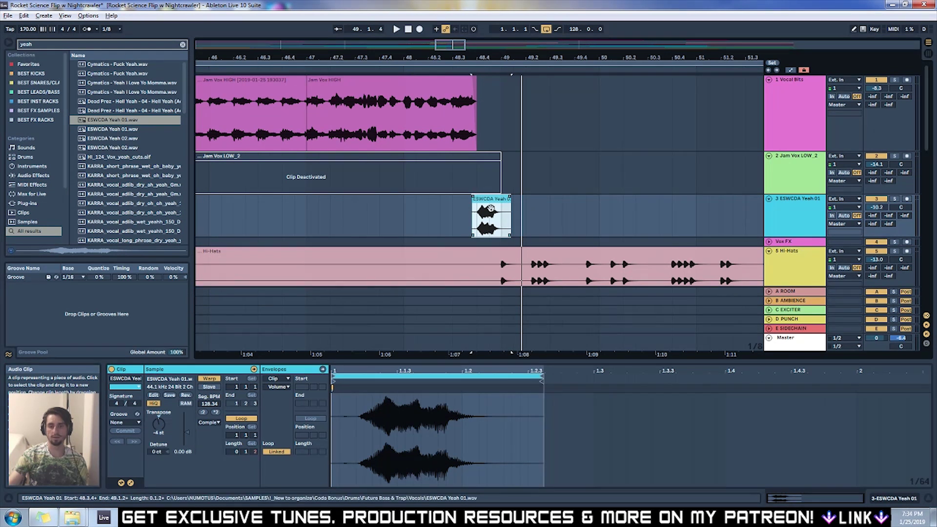
Step: Trim the end of the ESWCDA Yeah 01 clip to bar 49
key("ctrl+z")
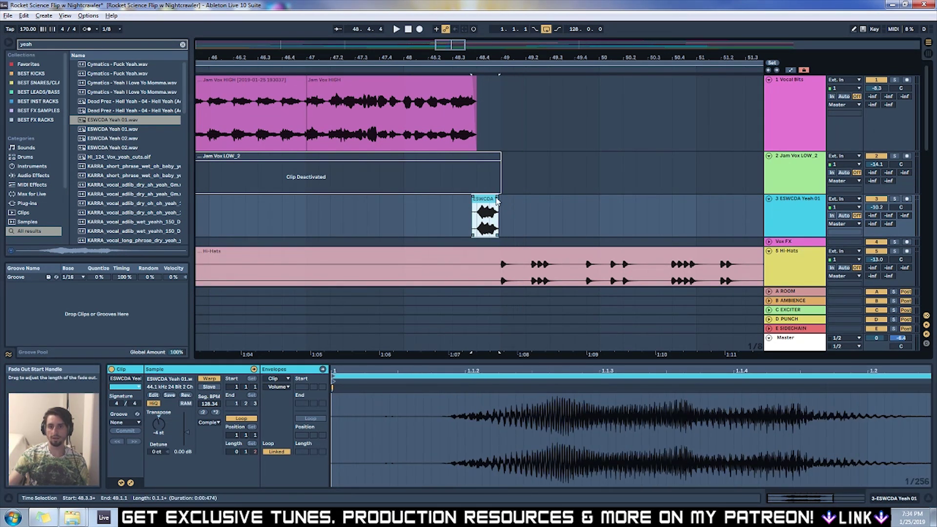
key("ctrl+z")
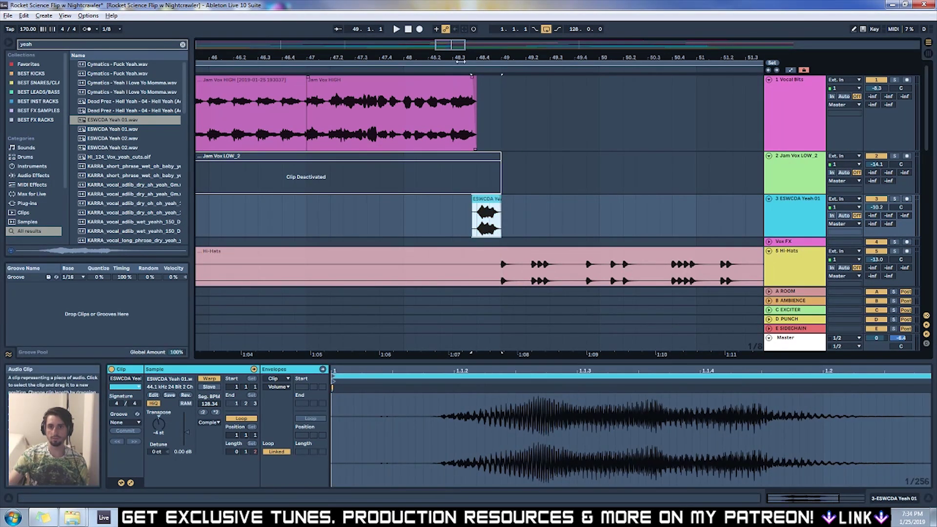
Step: Nudge the rocket explosion clip earlier to about 16.4.4 and shorten its fade-out to begin around bar 29
scroll(564, 178, "down", 10)
key("minus")
key("minus")
key("minus")
key("minus")
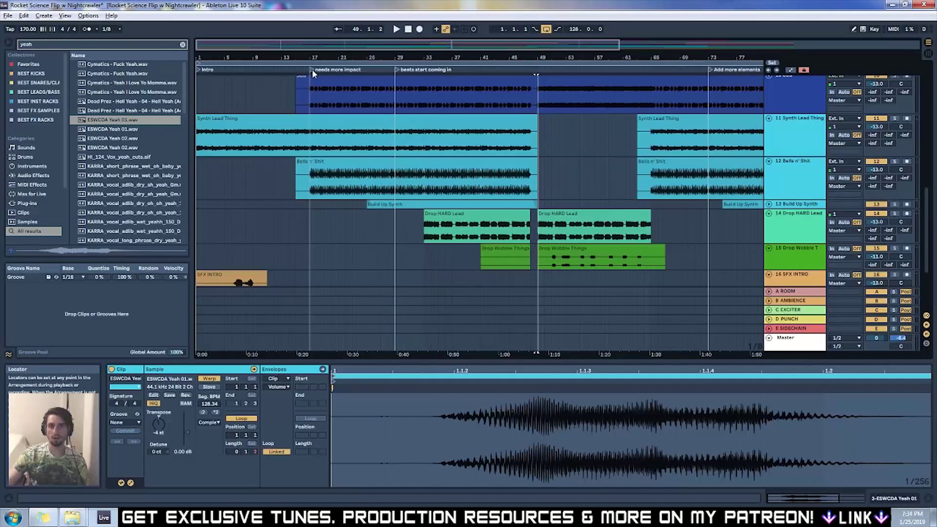
left_click(312, 69)
scroll(345, 277, "down", 5)
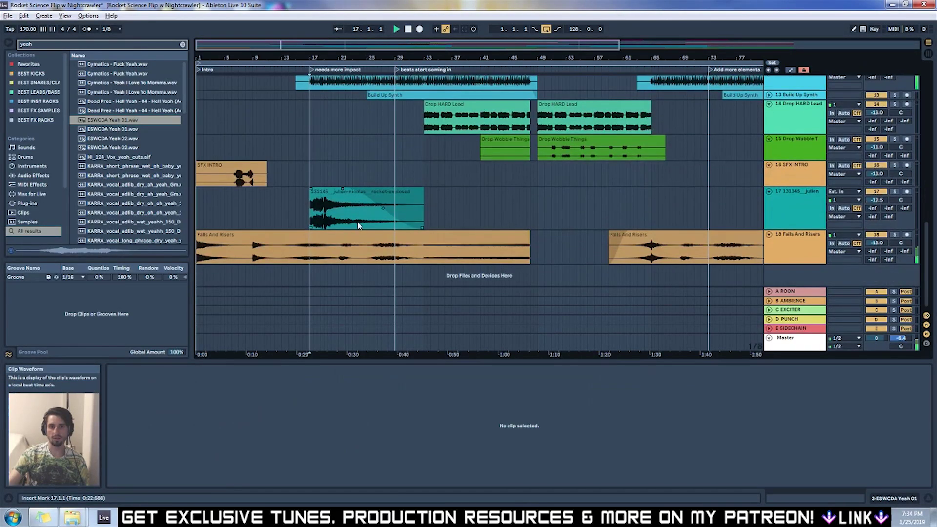
scroll(301, 190, "down", 1)
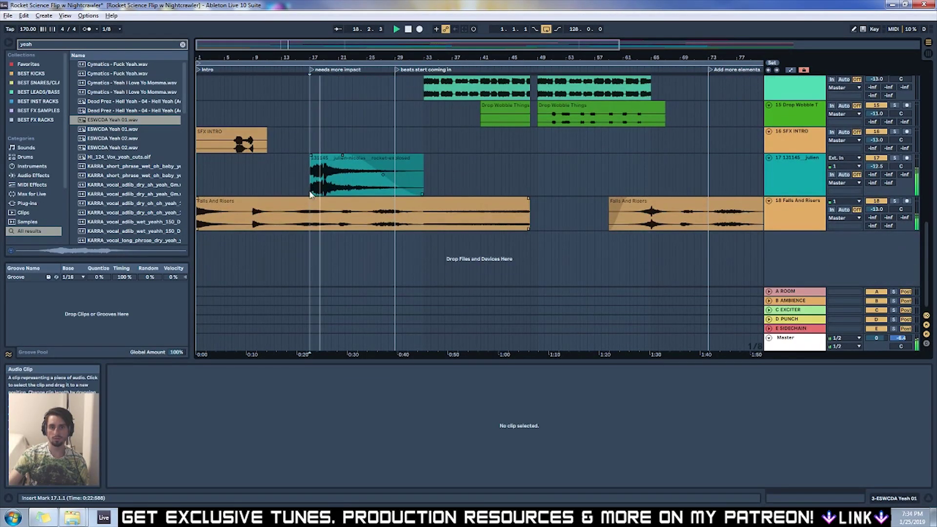
key("plus")
key("plus")
key("plus")
key("plus")
key("plus")
key("plus")
left_click(344, 168)
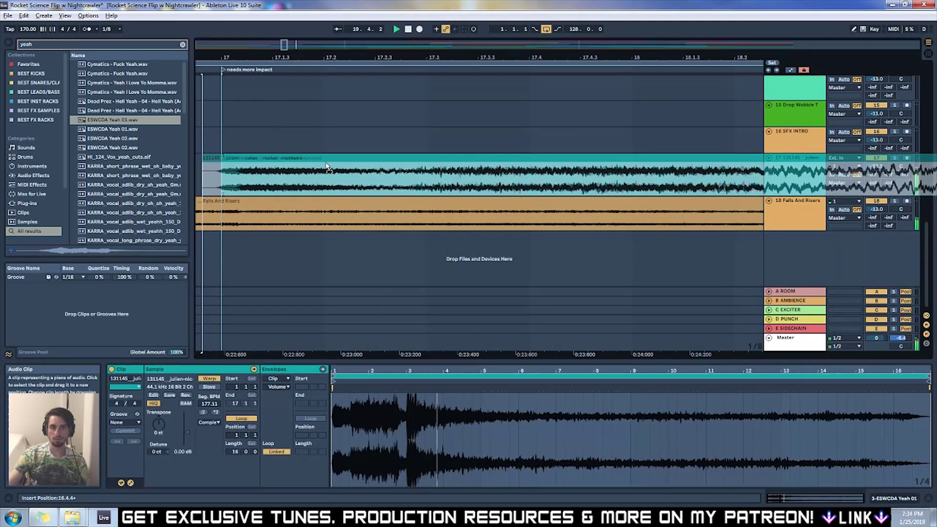
key("plus")
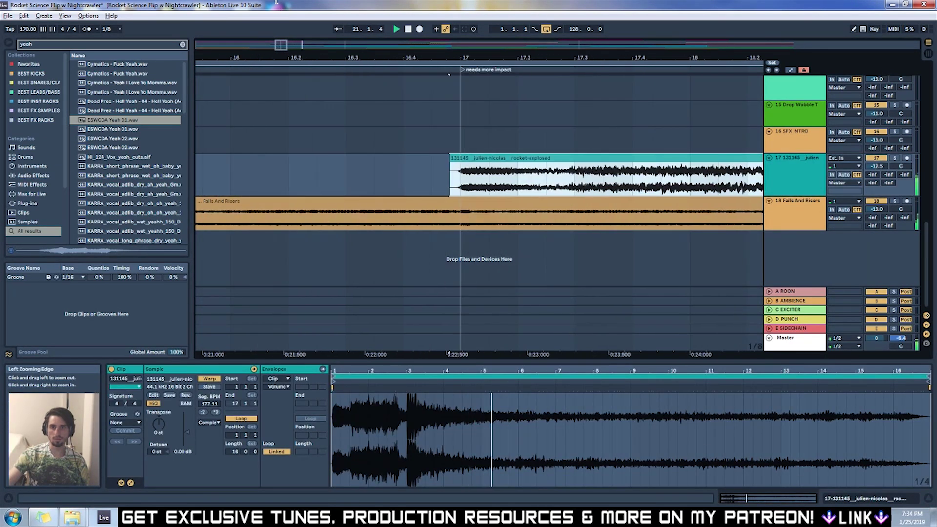
left_click_drag(305, 45, 557, 45)
left_click_drag(496, 45, 463, 46)
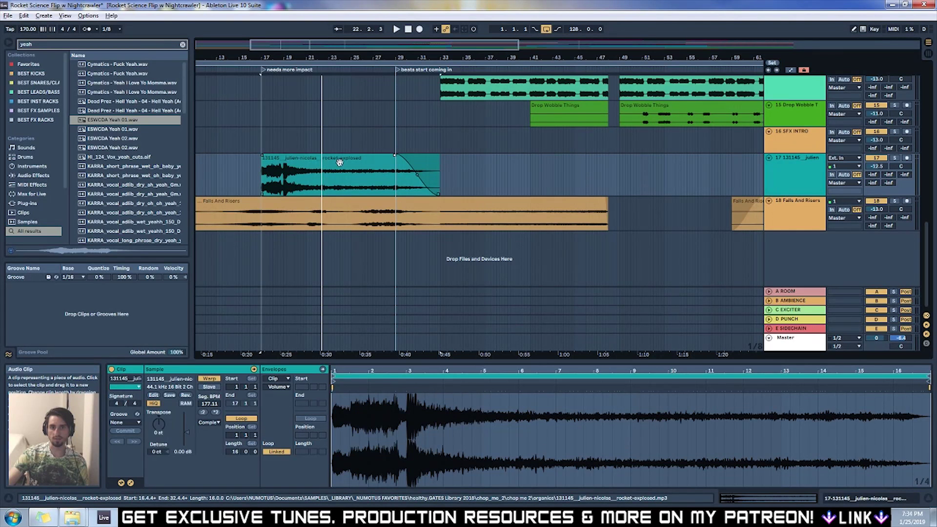
Step: Unfold the Build Up Synth track and rename the Bells n' Shit track and its clips as Bells
scroll(320, 168, "up", 3)
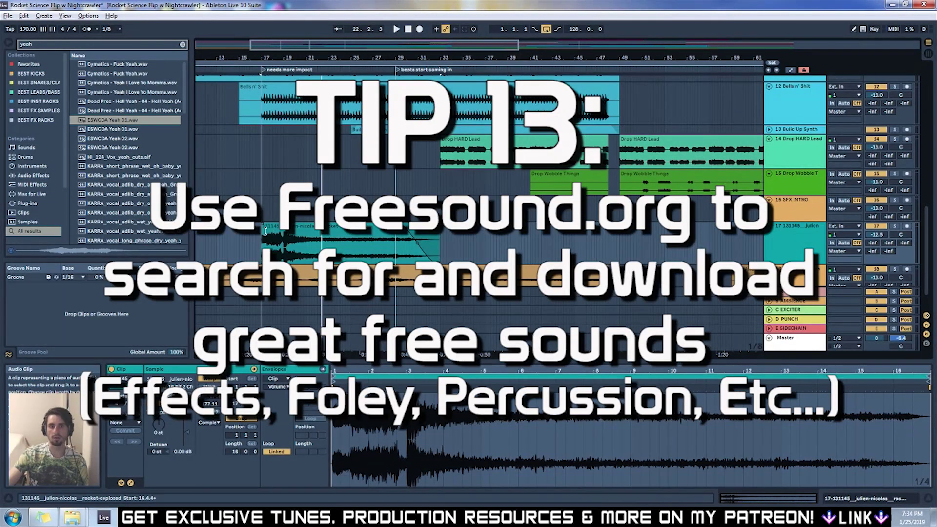
scroll(275, 232, "down", 1)
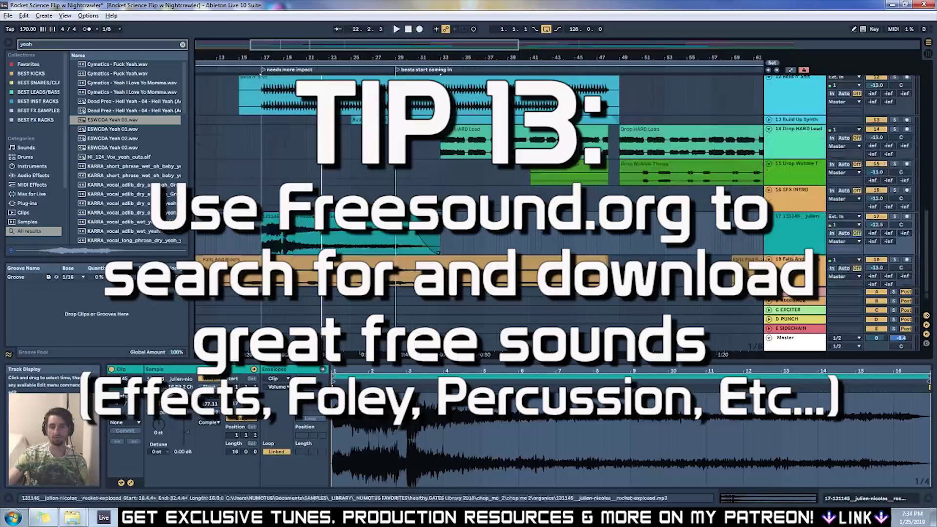
left_click(770, 120)
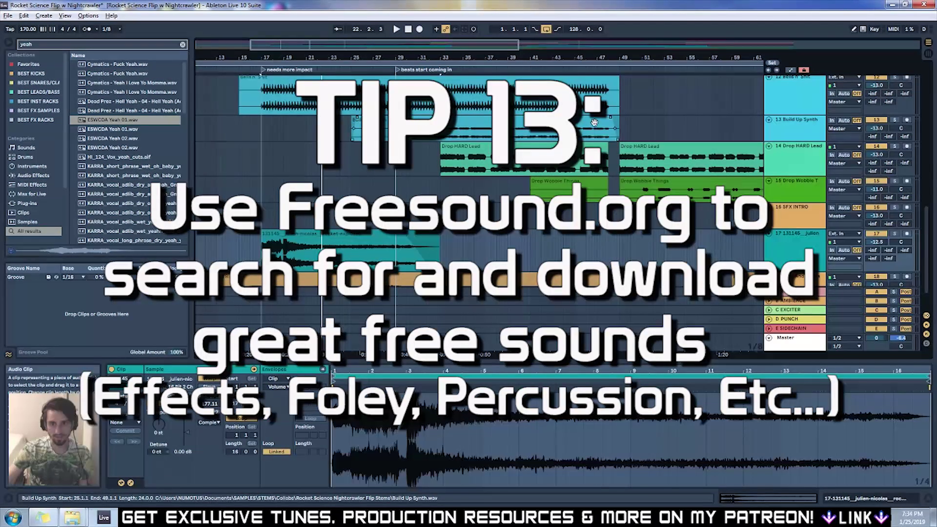
scroll(409, 194, "up", 3)
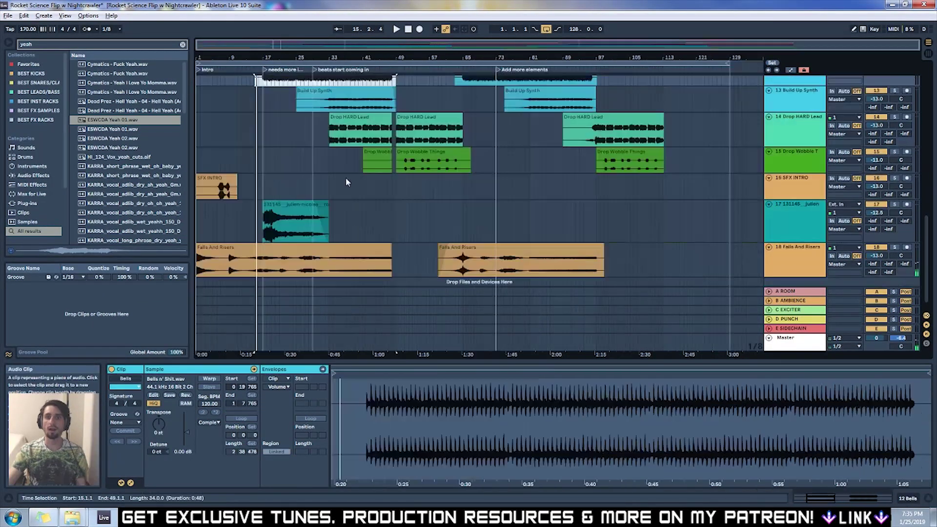
scroll(343, 180, "up", 5)
scroll(343, 185, "up", 4)
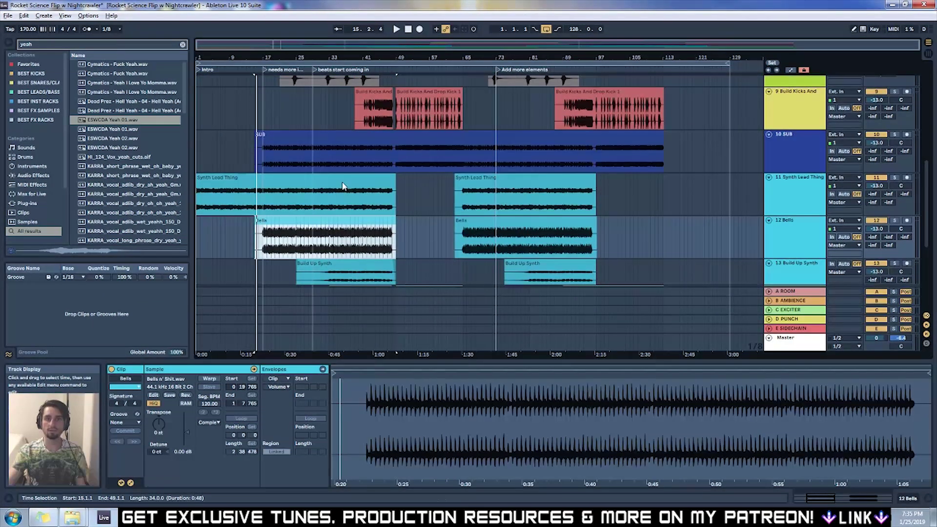
scroll(293, 203, "down", 5)
Step: Solo the Synth Lead Thing track and play it from the "beats start coming in" locator
left_click(246, 100)
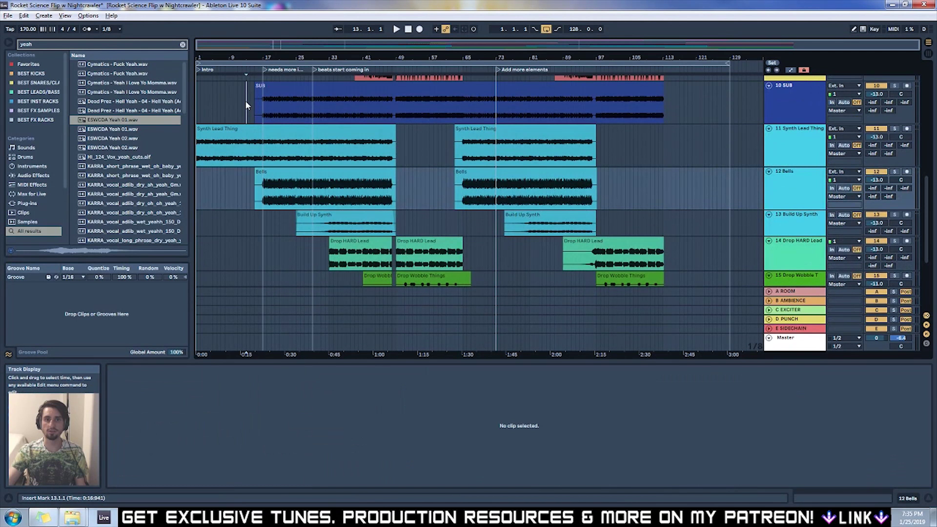
left_click(313, 70)
left_click(895, 129)
key("space")
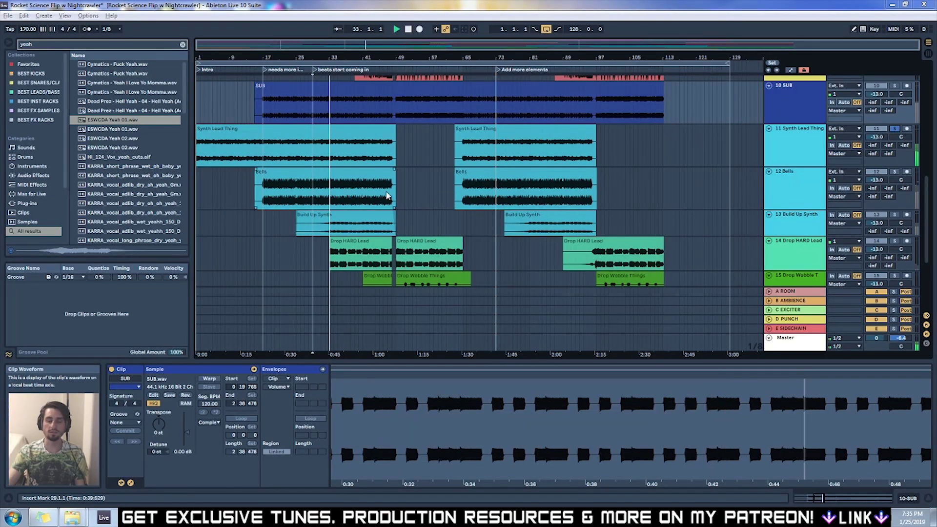
Step: Split the first Synth Lead Thing clip at 42.4.1 and select the part running up to bar 49
left_click_drag(396, 141, 714, 139)
key("plus")
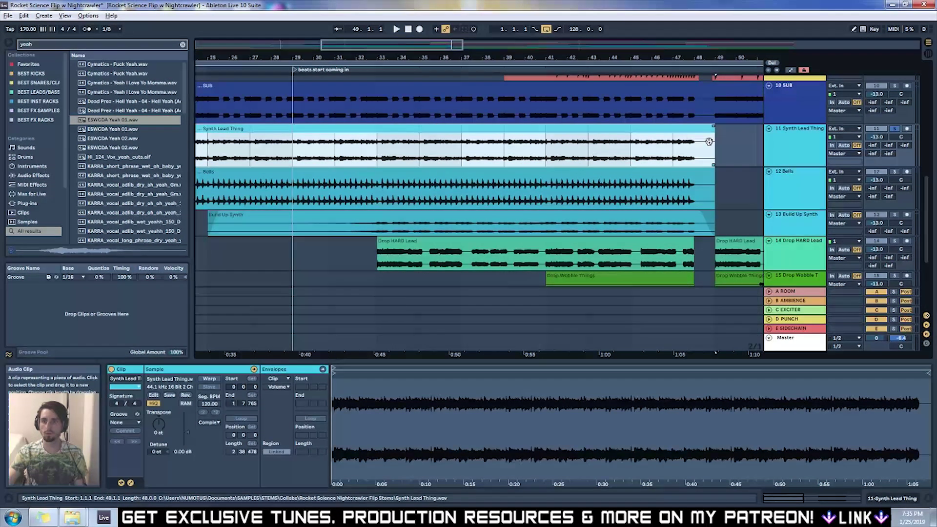
left_click(546, 155)
left_click_drag(548, 156, 552, 157)
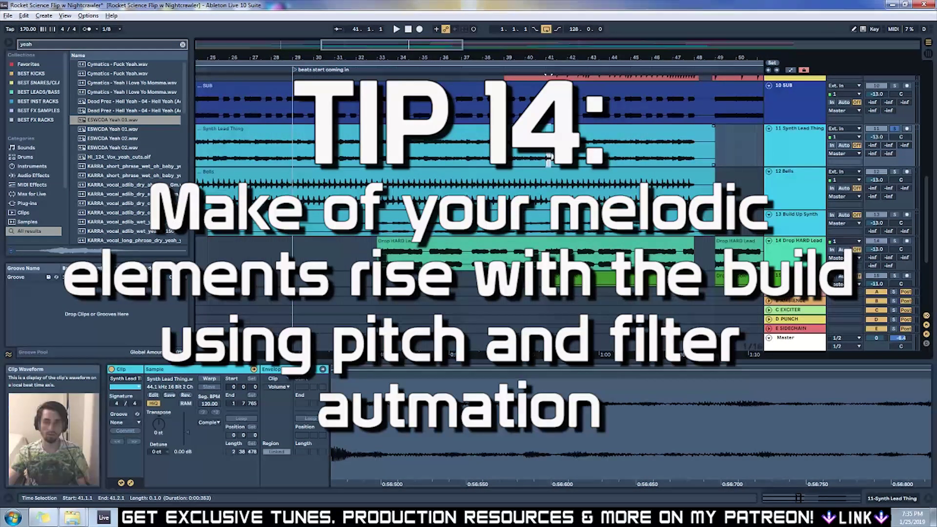
left_click(600, 133)
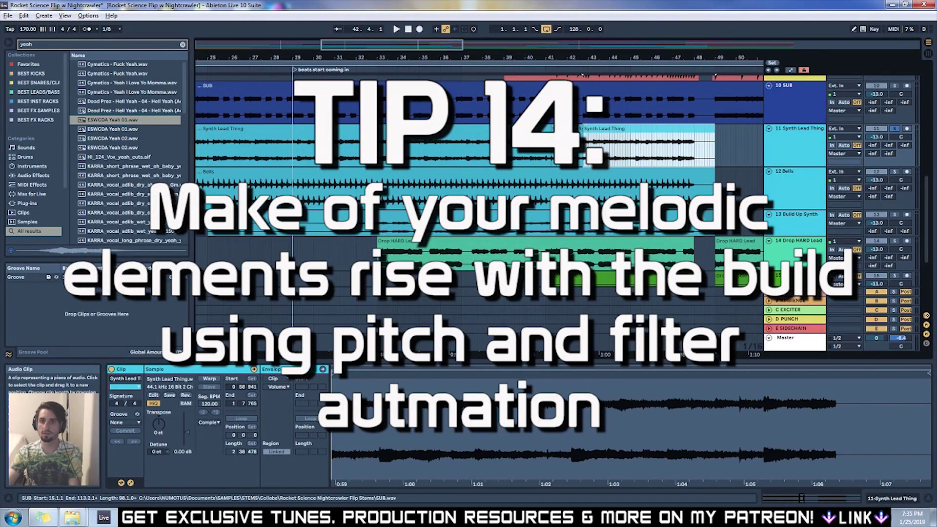
Step: Duplicate the 1/4-beat Synth Lead Thing slice at 42.3.1 repeatedly until the stutter pattern reaches 48.2.1
left_click(543, 69)
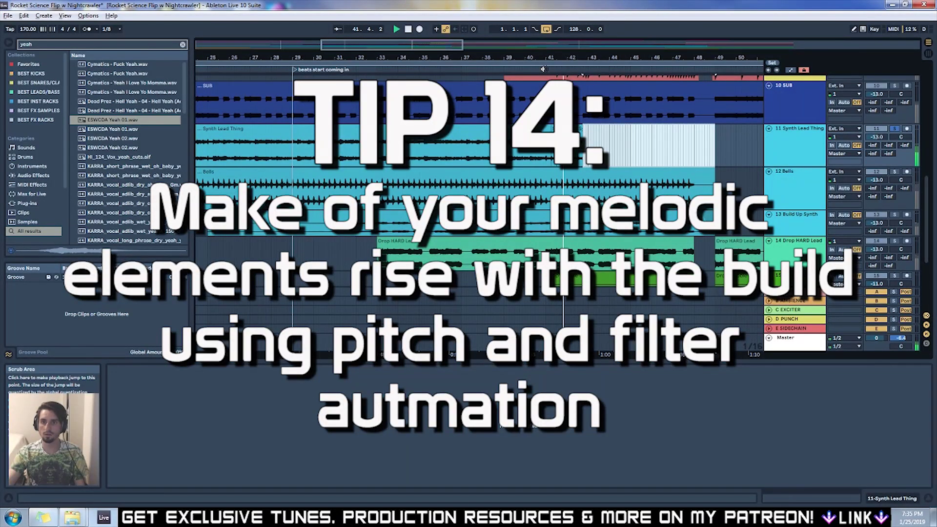
key("space")
left_click(579, 142)
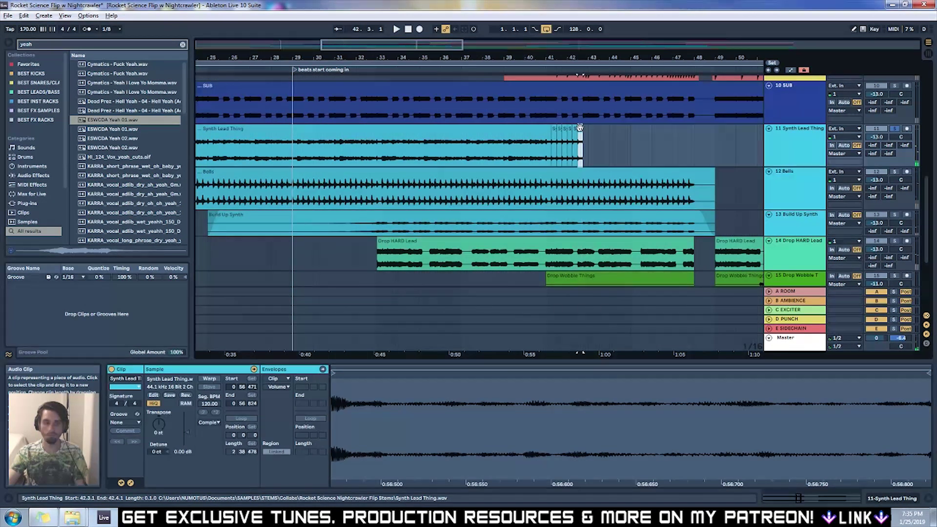
key("ctrl+d")
key("ctrl+d")
key("ctrl+d")
key("ctrl+d")
key("ctrl+d")
key("ctrl+d")
key("ctrl+d")
key("ctrl+d")
key("ctrl+d")
key("ctrl+d")
key("ctrl+d")
key("ctrl+d")
key("ctrl+d")
key("ctrl+d")
key("ctrl+d")
key("ctrl+d")
key("ctrl+d")
key("ctrl+d")
key("ctrl+d")
key("ctrl+d")
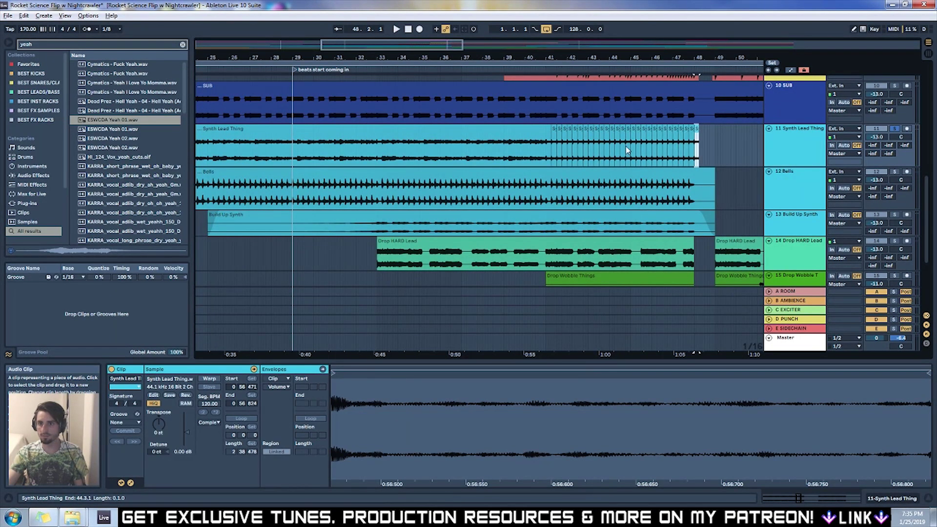
Step: Consolidate all the short Synth Lead Thing slices from 41.2.1 to 48.2.1 into one clip
left_click(553, 131, "shift")
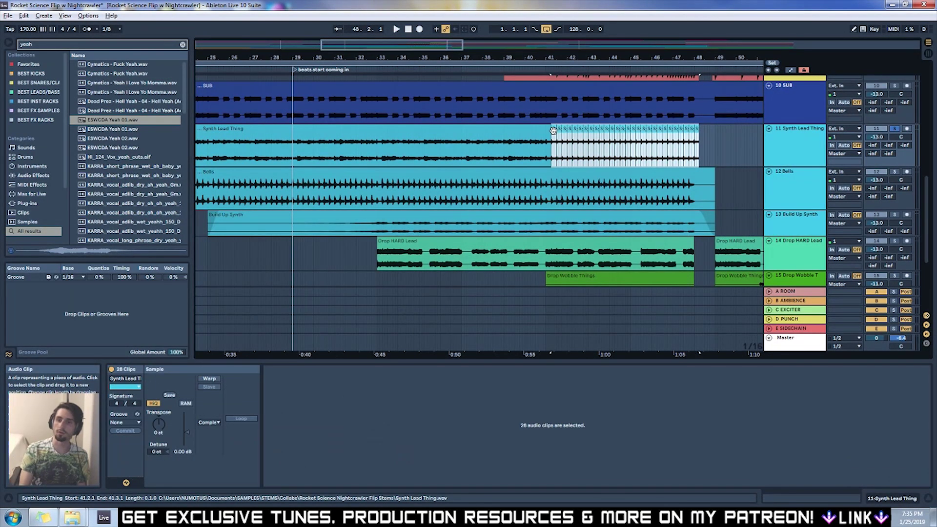
key("ctrl+j")
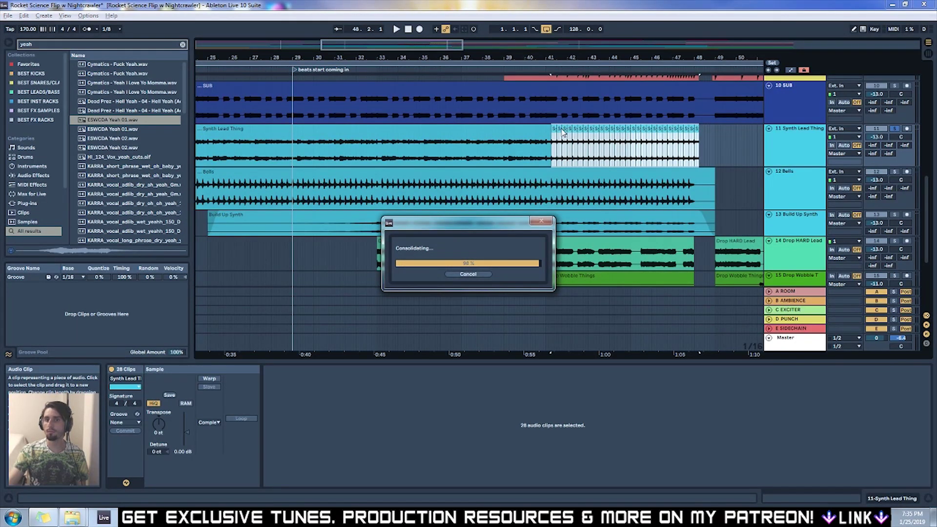
right_click(561, 128)
key("Escape")
Step: Play the consolidated Synth Lead Thing clip from around bar 45 and split it at 45.1.1
left_click(618, 72)
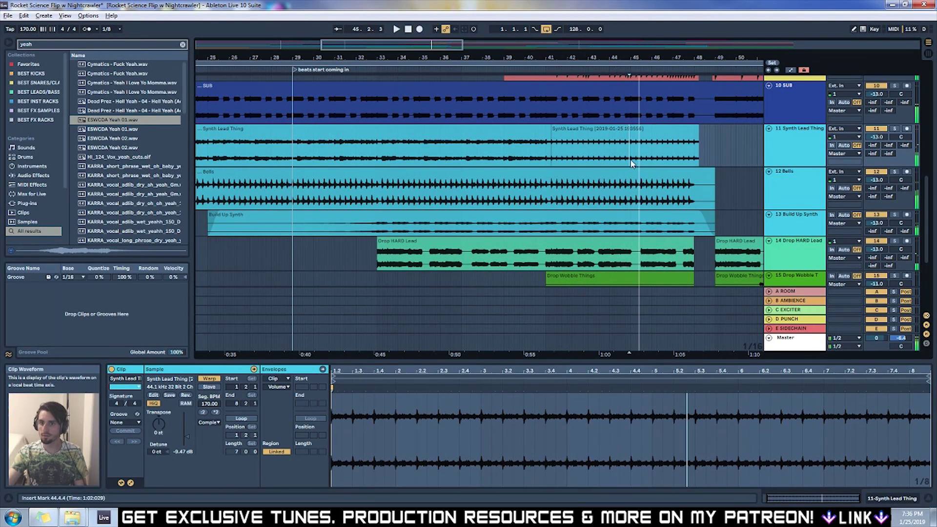
scroll(631, 156, "up", 4)
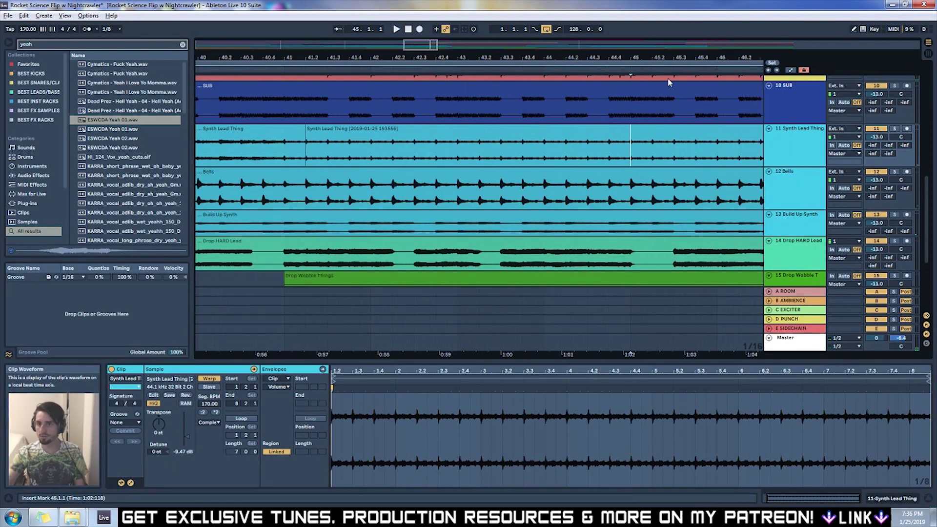
key("ctrl+e")
left_click_drag(414, 43, 420, 47)
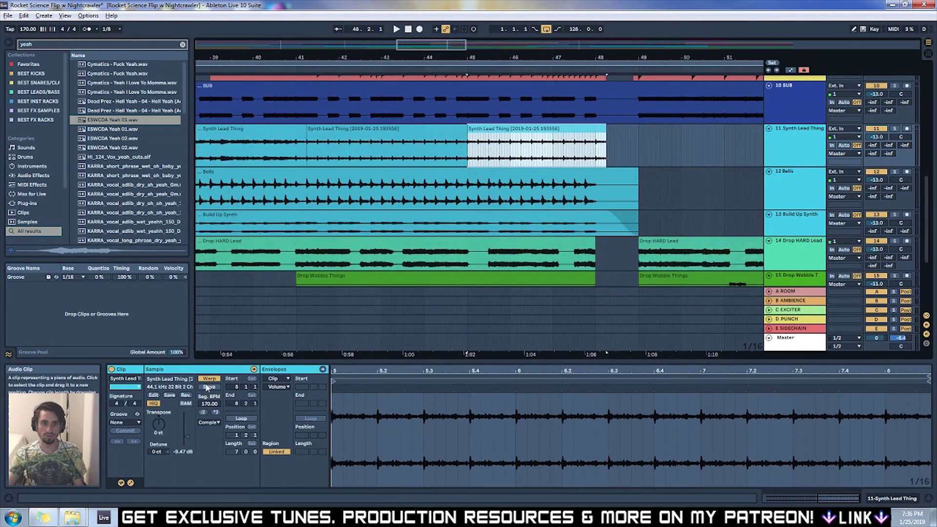
Step: Set the original tempo of the Synth Lead Thing clip starting at bar 45 to 85 BPM so it repeats twice as fast
left_click(215, 413)
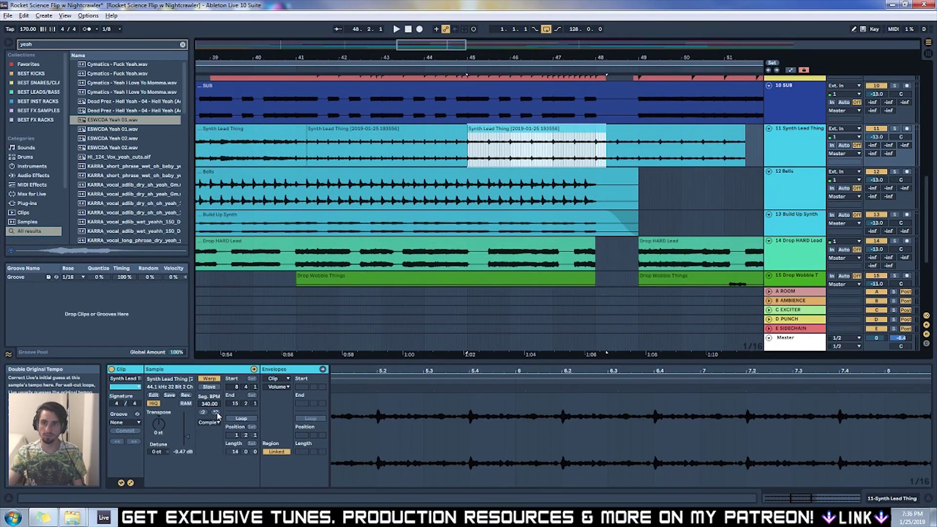
left_click(201, 413)
left_click(202, 413)
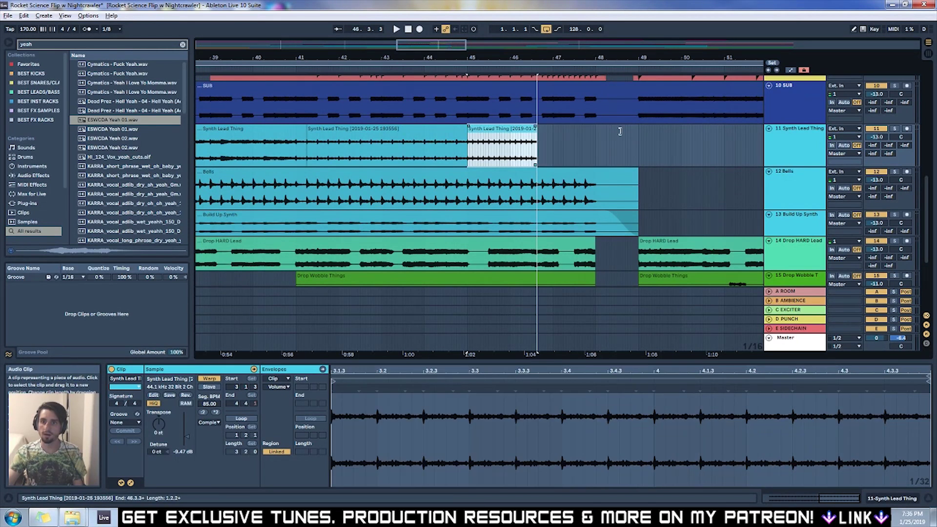
Step: Duplicate the selected Synth Lead Thing section at bar 46.3 and trim the copy to end at bar 48
key("ctrl+d")
left_click(604, 130)
left_click_drag(605, 130, 596, 129)
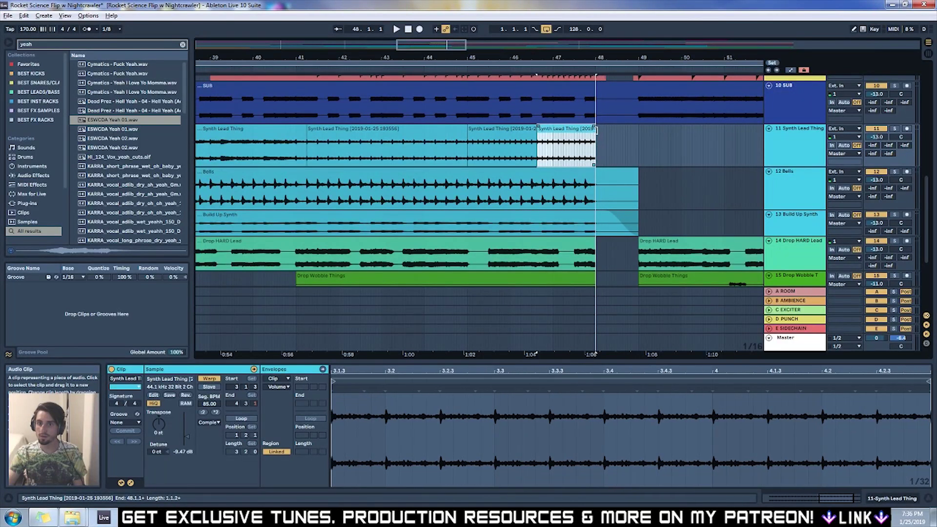
Step: Add a one-beat Synth Lead Thing tail at bar 48 and give it a long fade-out
left_click_drag(457, 146, 601, 132)
key("space")
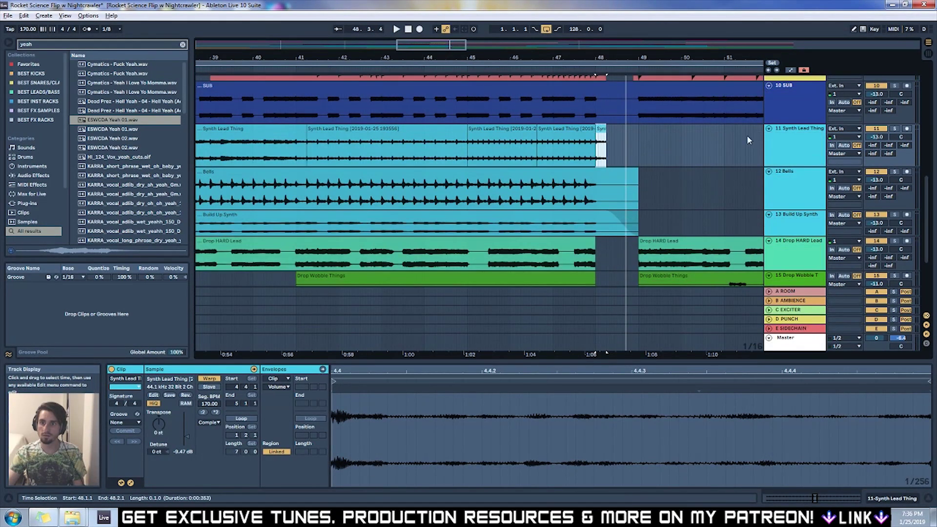
key("plus")
key("plus")
key("plus")
key("plus")
left_click_drag(412, 128, 277, 129)
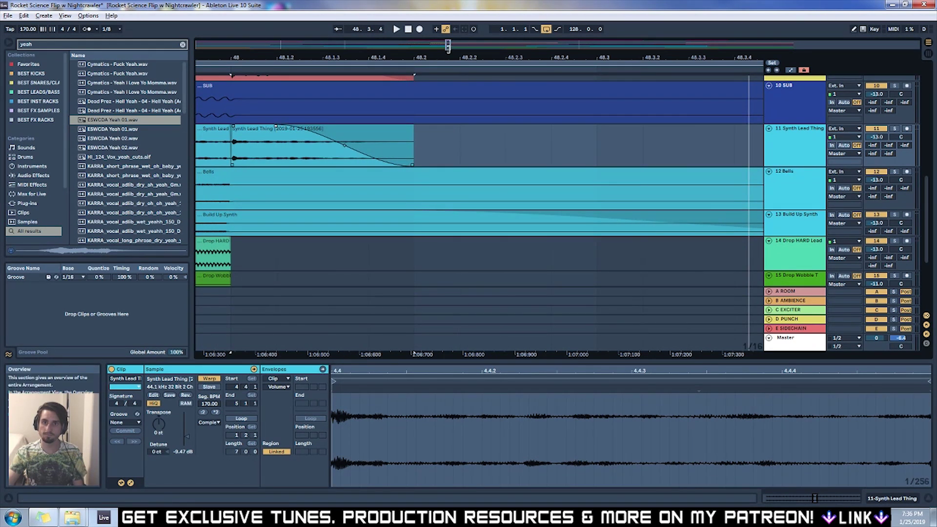
Step: Play back the Synth Lead Thing repeats from bar 46.3
key("minus")
key("minus")
key("minus")
key("minus")
key("minus")
left_click(423, 131)
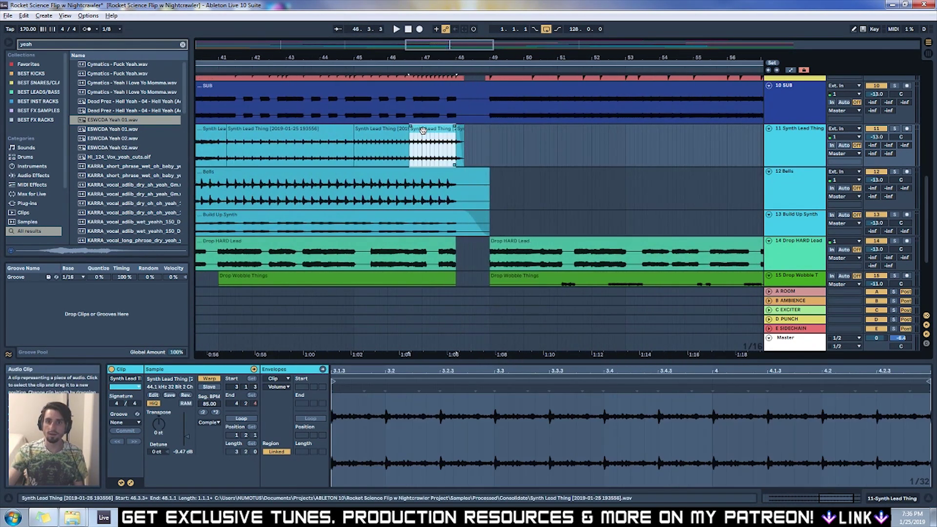
left_click(408, 153)
key("space")
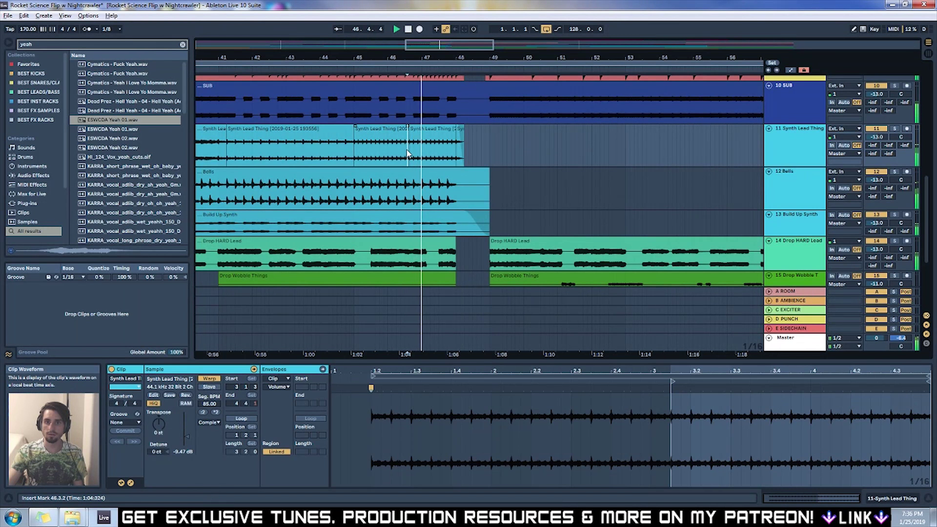
Step: Solo the Synth Lead Thing track and listen to its repeated clips from about bar 44
left_click(322, 127, "shift")
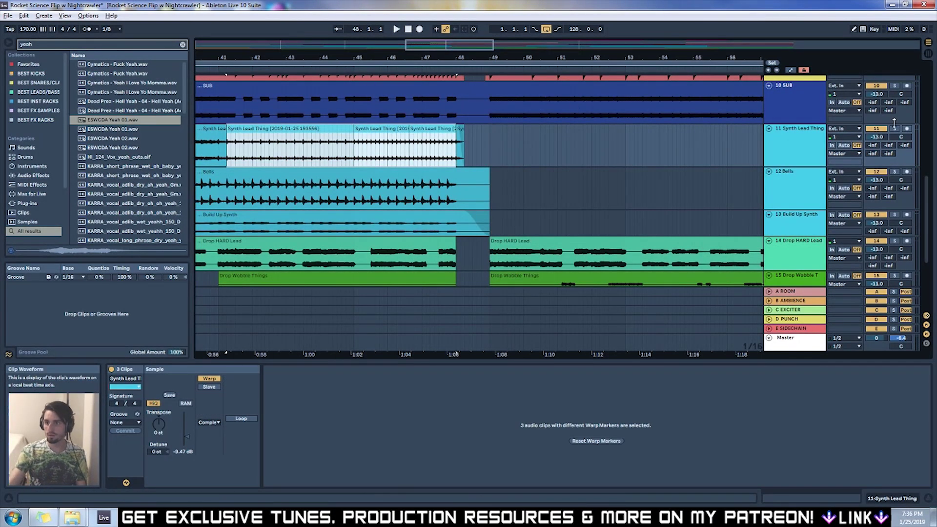
left_click(895, 128)
left_click(334, 68)
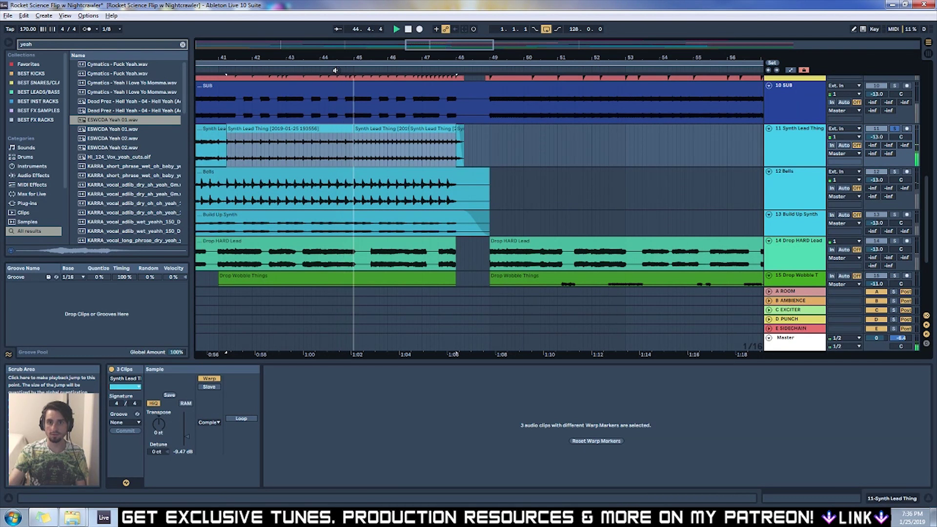
key("space")
Step: Set the warp mode of the two Synth Lead Thing clips from bar 45 to 48 to Beats, preserving 1 Bar
left_click_drag(355, 156, 463, 156)
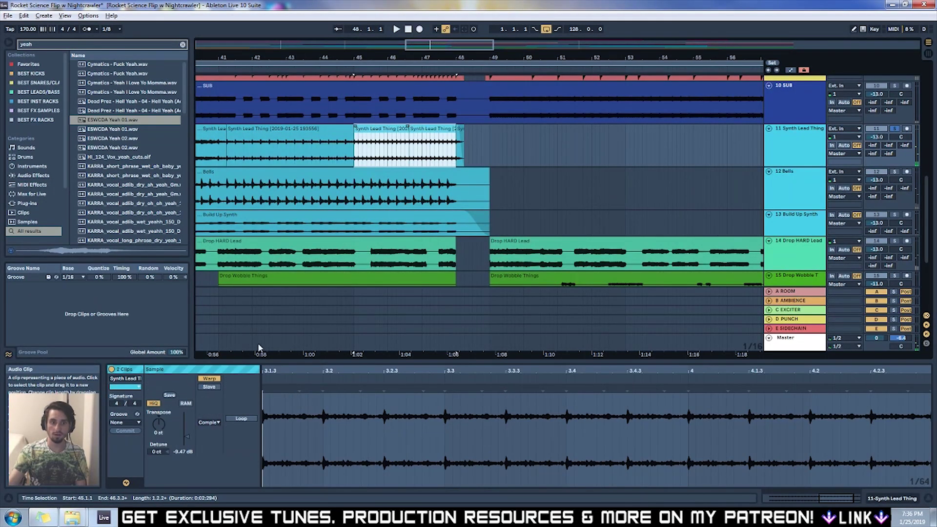
left_click(211, 423)
left_click(210, 430)
left_click(204, 446)
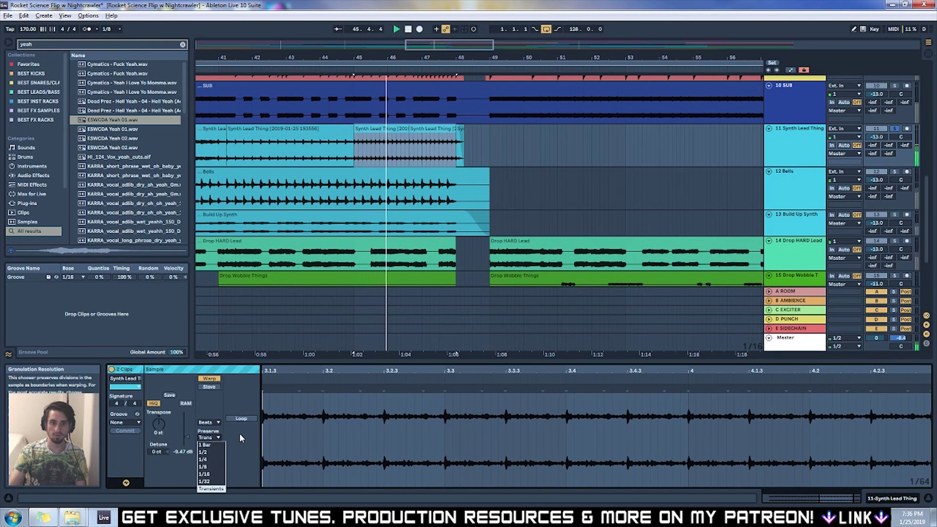
left_click(206, 445)
Step: Consolidate the three Synth Lead Thing clips from bar 41.2 to 48 into one clip and audition it
left_click(331, 133, "shift")
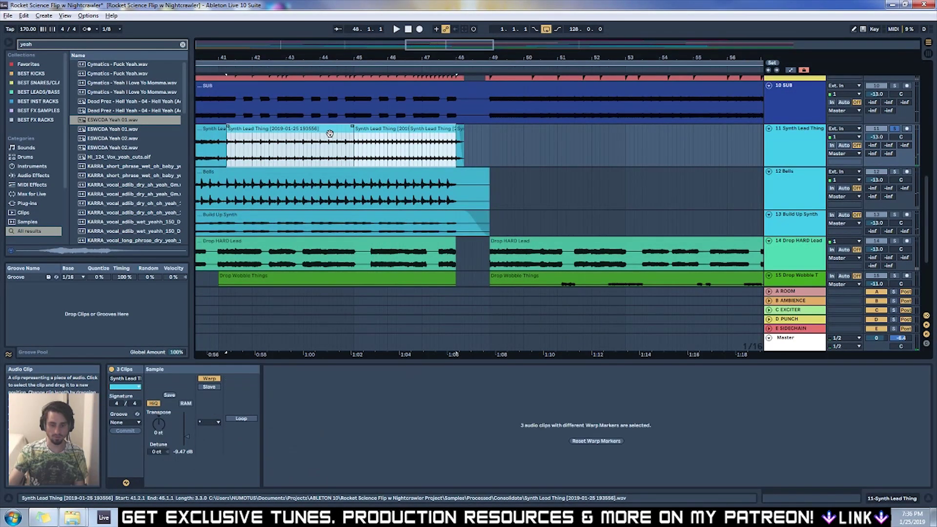
key("ctrl+j")
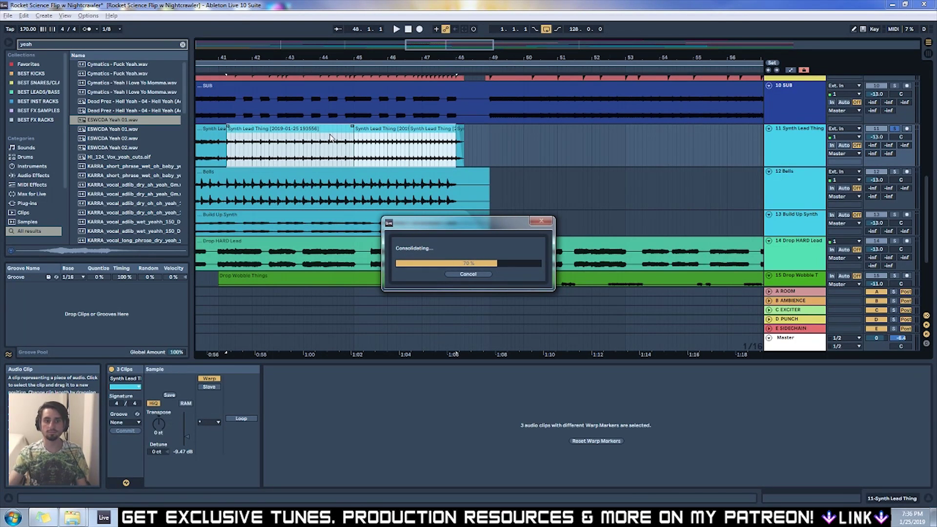
key("space")
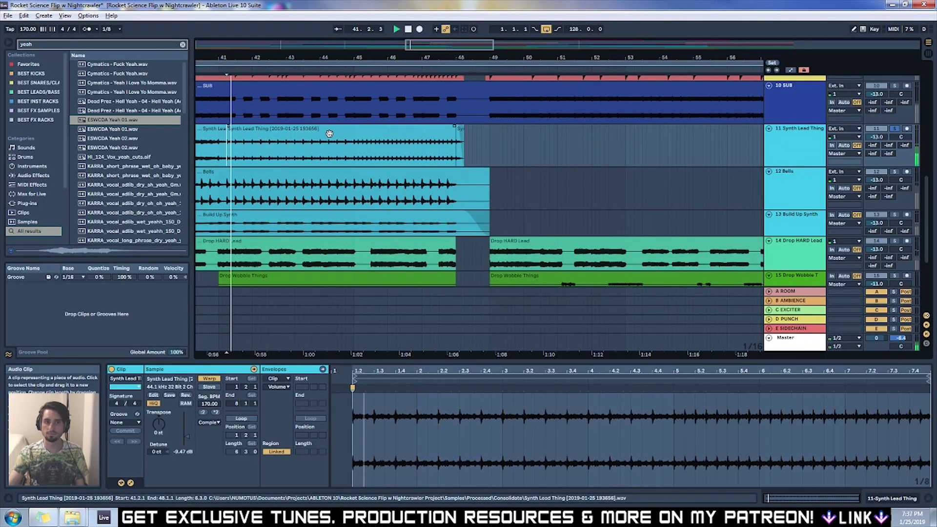
key("space")
Step: Draw a Transposition Modulation envelope on the consolidated clip that rises gradually and curves steeply up near its end
left_click(279, 387)
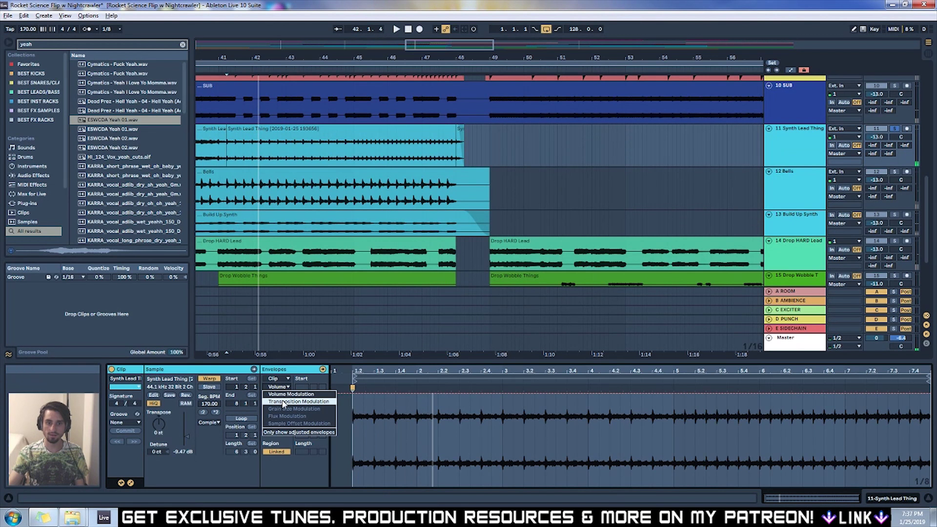
left_click(278, 397)
left_click_drag(922, 440, 858, 435)
key("space")
left_click_drag(925, 435, 928, 405)
left_click_drag(888, 437, 889, 453)
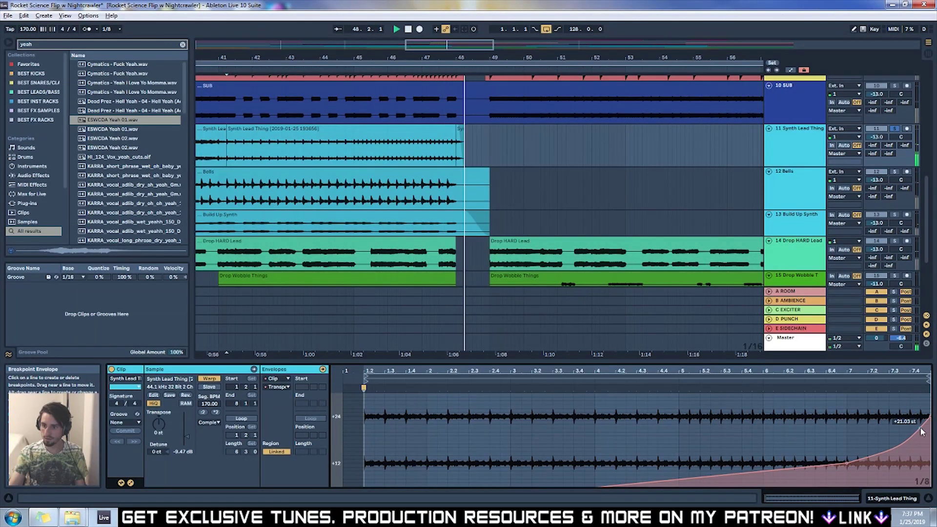
Step: Bring the end of the transposition envelope down to 0 st after its peak and play the result
left_click_drag(928, 415, 930, 466)
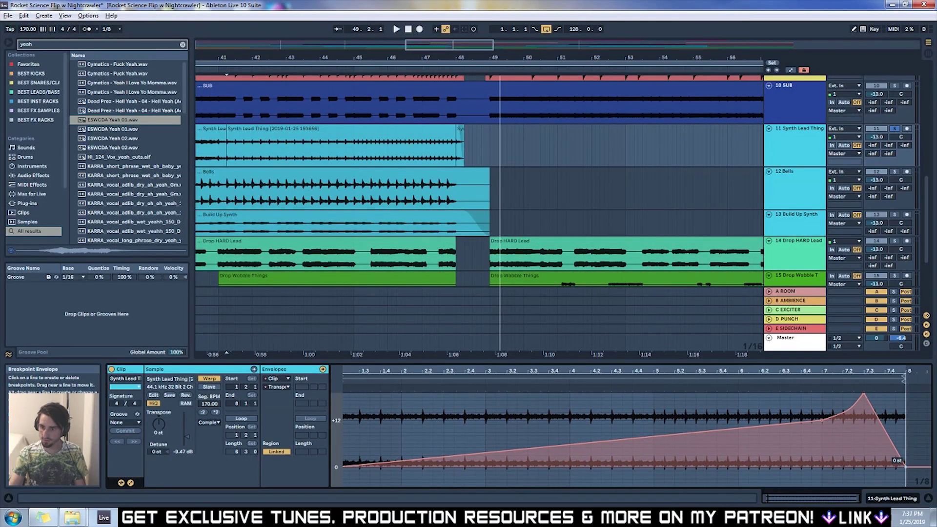
key("space")
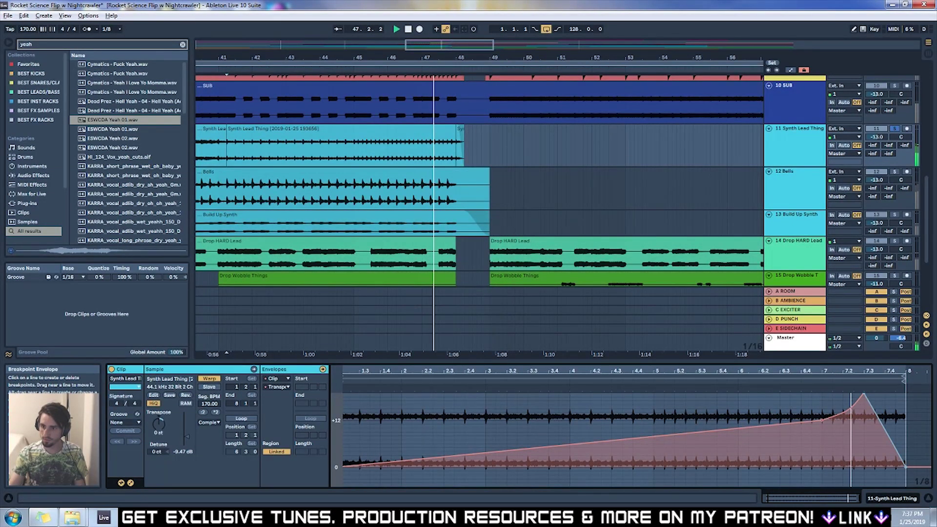
key("space")
Step: Search the browser for "hp" and load Auto Filter HP Rack.adg onto the Synth Lead Thing track
left_click_drag(433, 42, 353, 52)
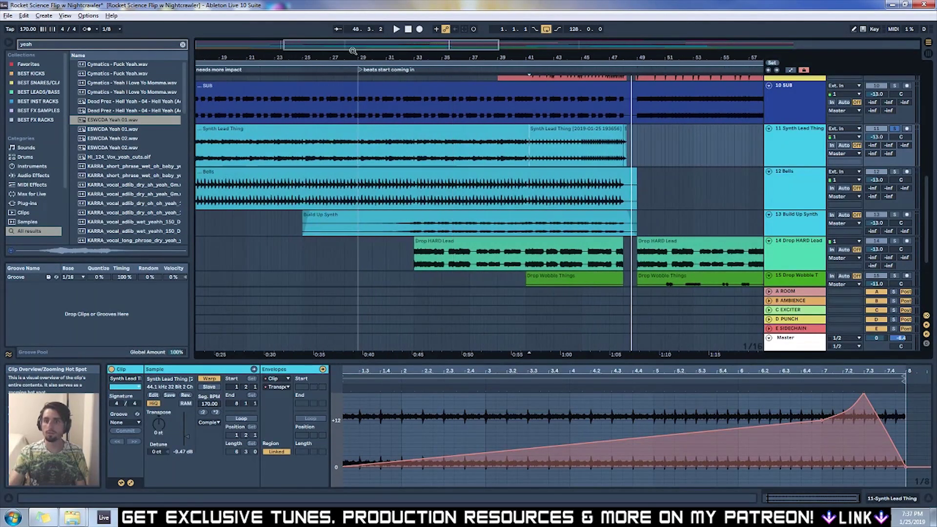
left_click(773, 140)
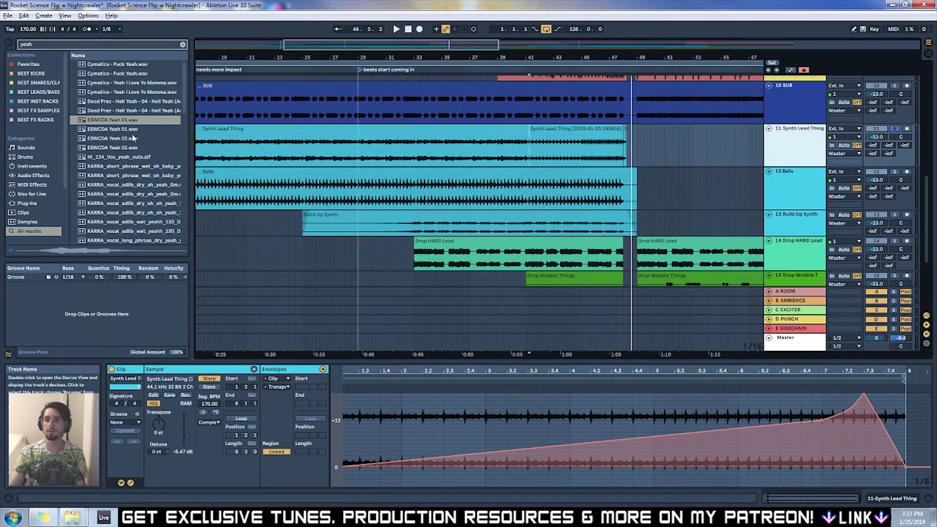
left_click(64, 44)
key("BackSpace")
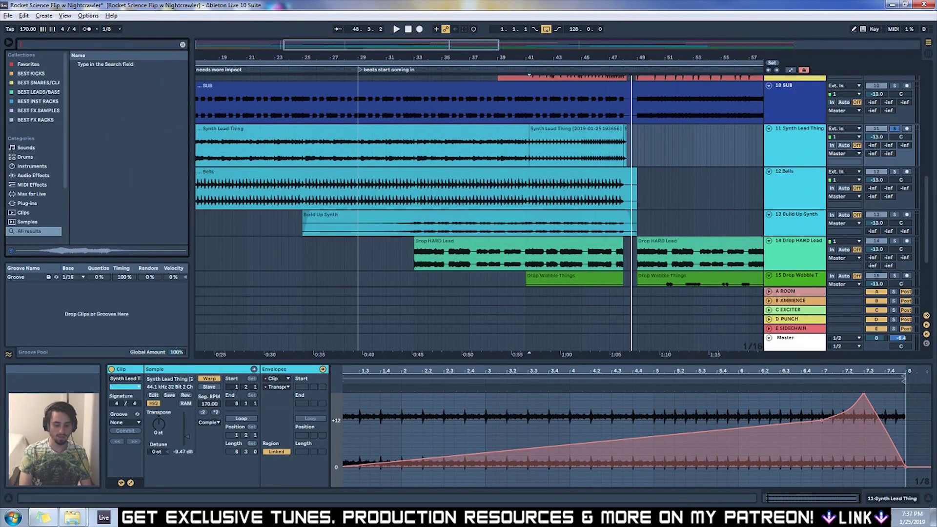
type("hp")
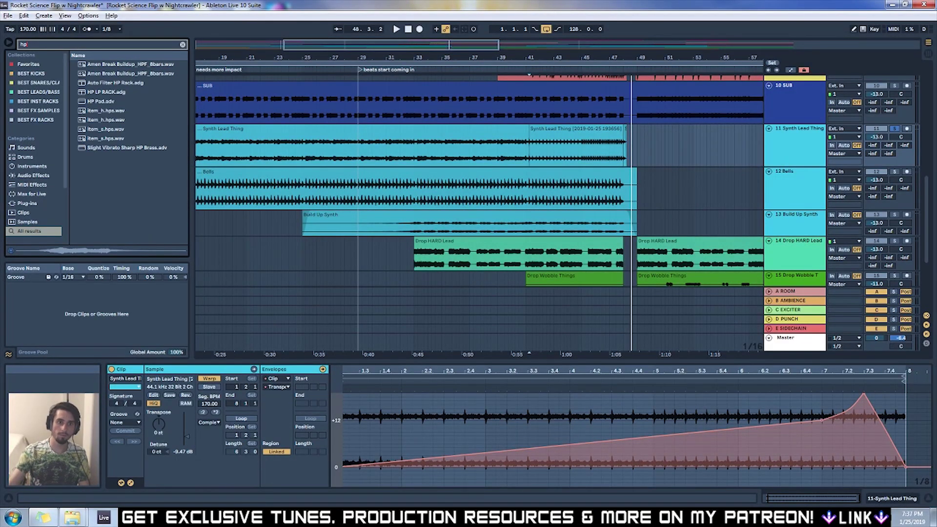
left_click(104, 84)
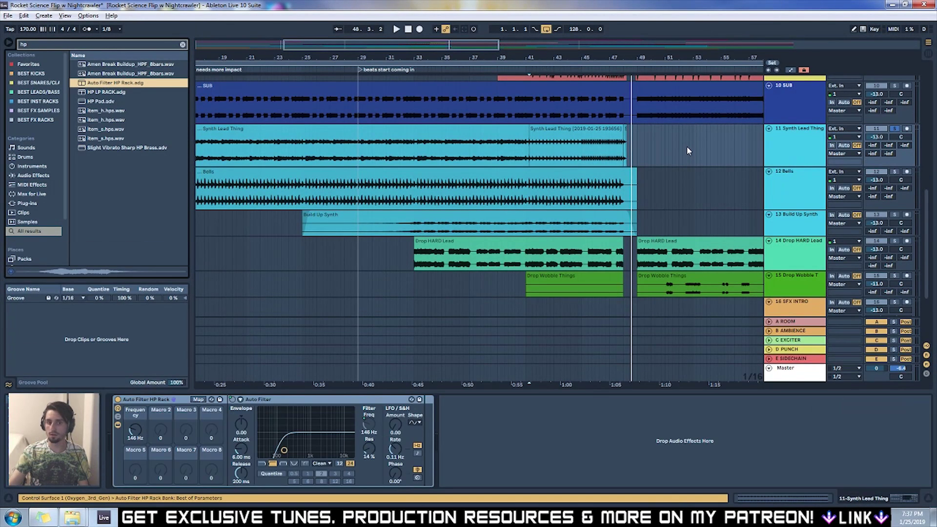
Step: Set the Auto Filter's resonance to about 36% and its frequency to 82 Hz, and show the track automation
left_click_drag(379, 454, 372, 455)
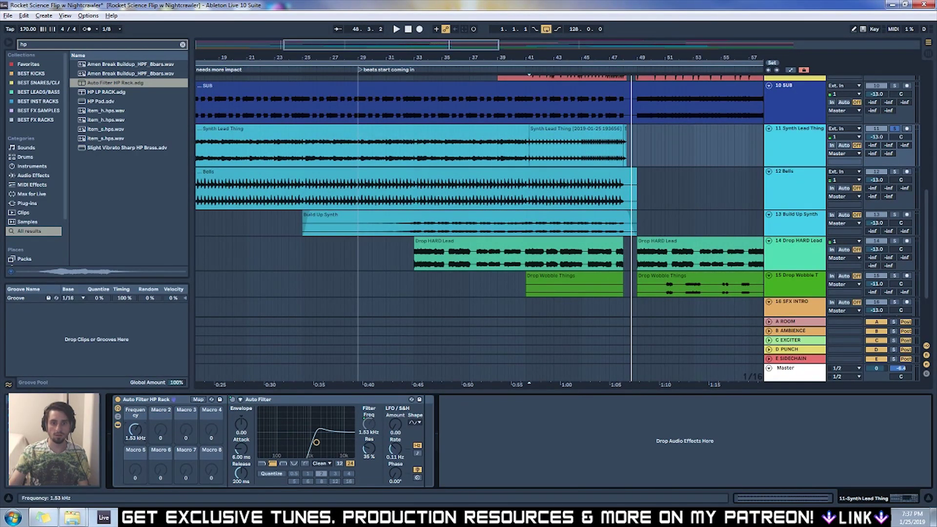
left_click_drag(369, 423, 369, 437)
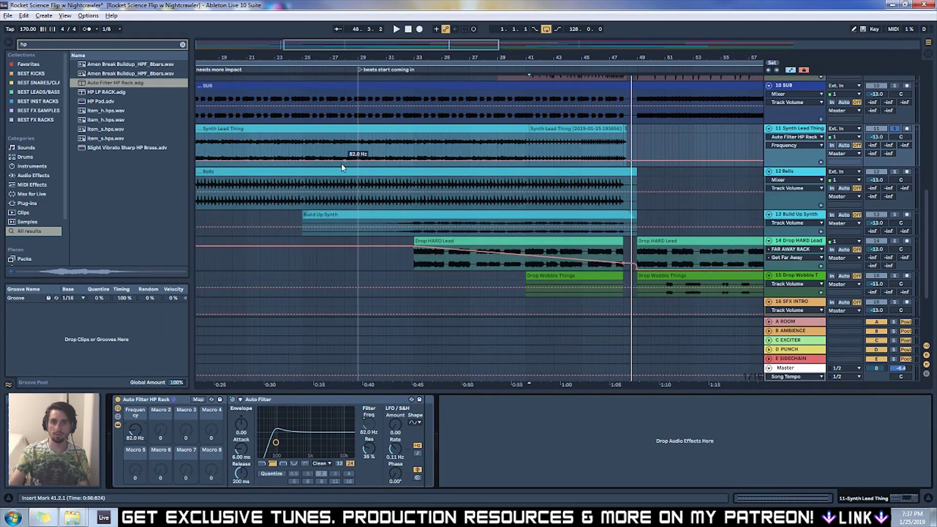
key("a")
Step: Automate the high-pass frequency on Synth Lead Thing to curve upward from bar 17 to about 1.99 kHz near bar 41
key("minus")
key("plus")
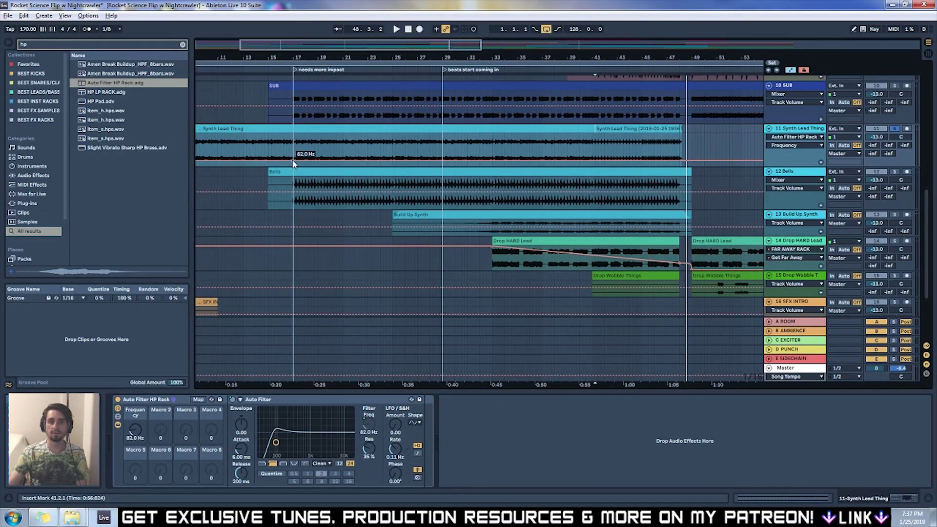
mouse_move(572, 160)
left_mouse_down()
mouse_move(558, 144)
mouse_move(588, 144)
mouse_move(560, 158)
left_mouse_up()
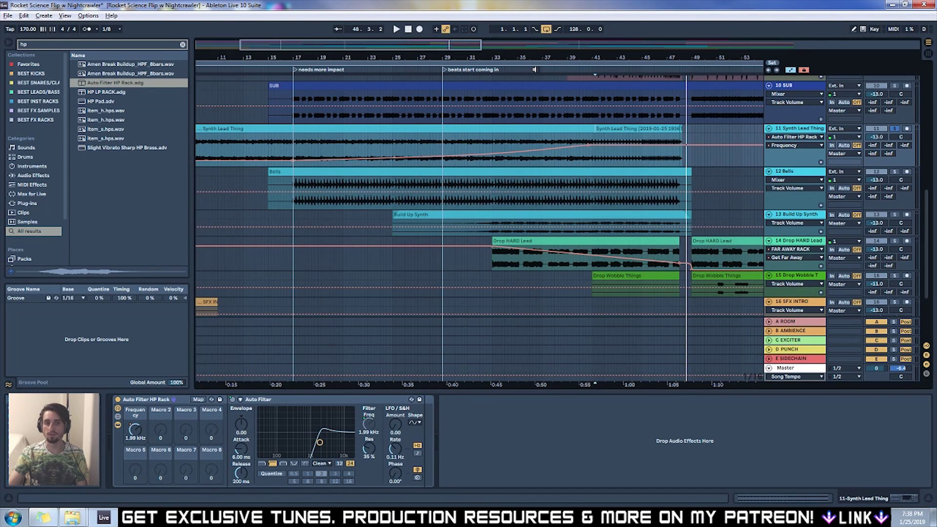
Step: Listen to the filter sweep from about bar 36, comparing the Synth Lead Thing track soloed and in the mix
left_click_drag(502, 64, 508, 76)
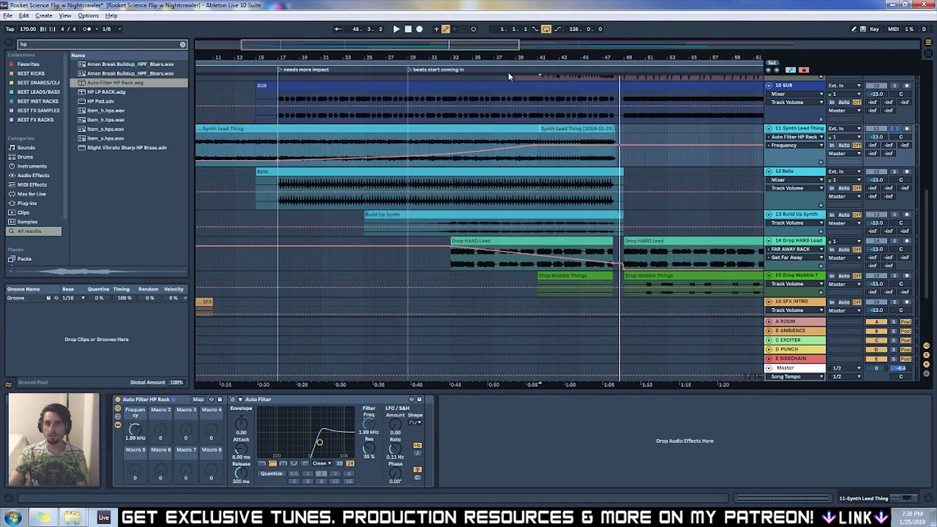
left_click(479, 71)
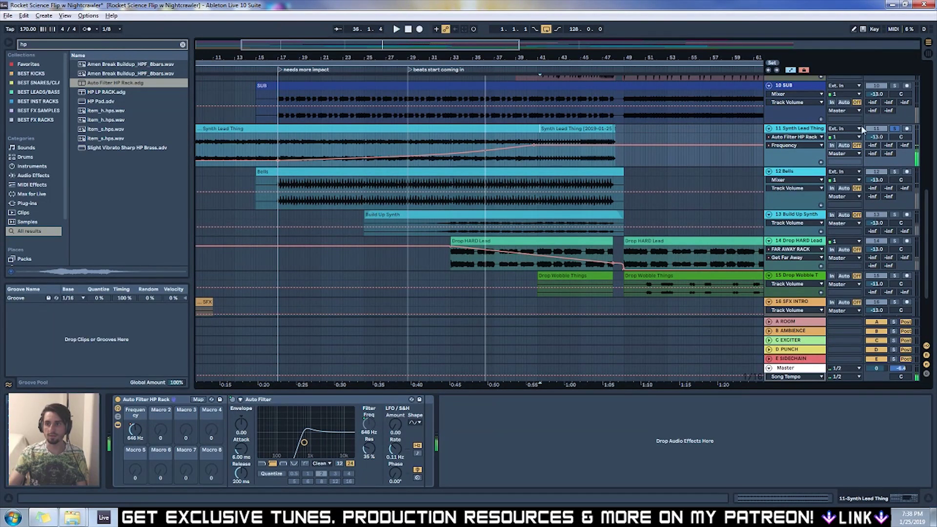
left_click(896, 130)
left_click(893, 130)
left_click(498, 74)
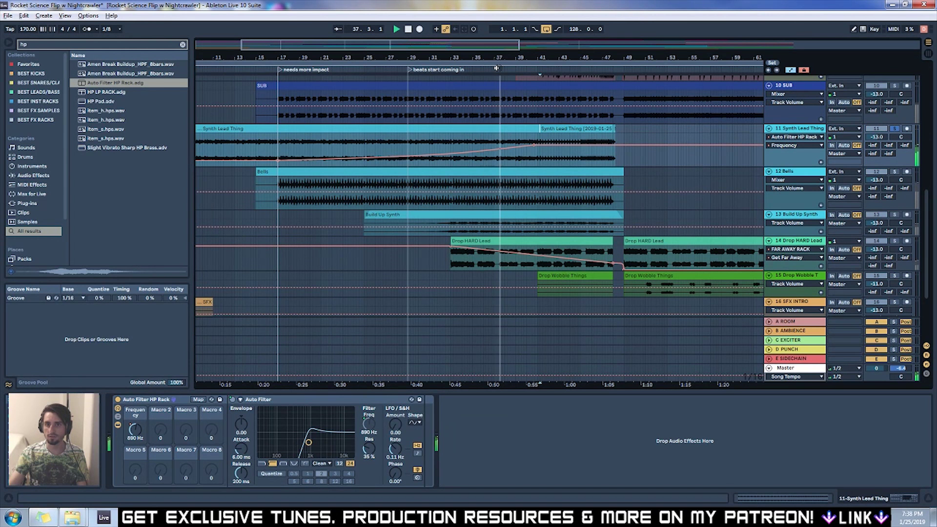
Step: Drop the filter frequency automation at bar 41, ramp it up again towards bar 48, and unsolo Synth Lead Thing
left_click_drag(537, 145, 537, 165)
left_click_drag(609, 165, 609, 143)
left_click(895, 129)
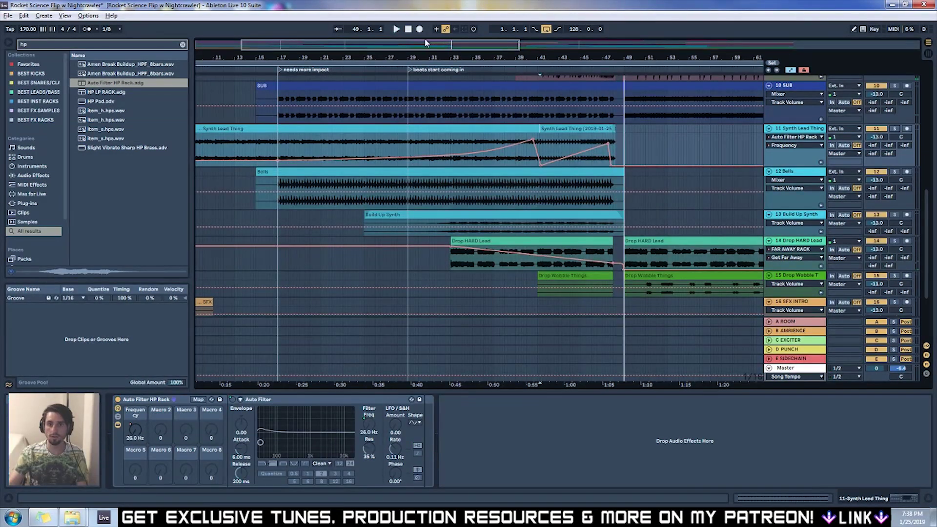
Step: Play the full mix from the "needs more impact" marker and again from about bar 37 into the drop
left_click_drag(424, 39, 422, 44)
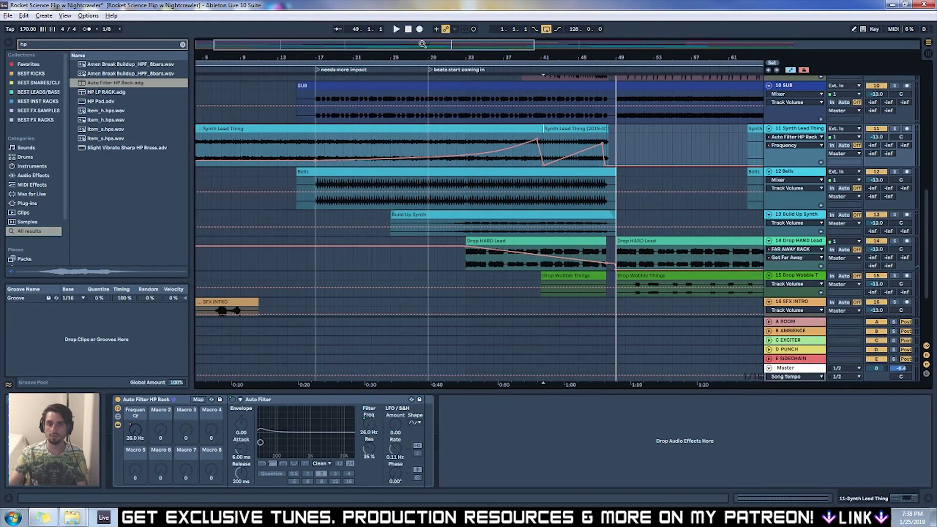
left_click(318, 69)
left_click(501, 68)
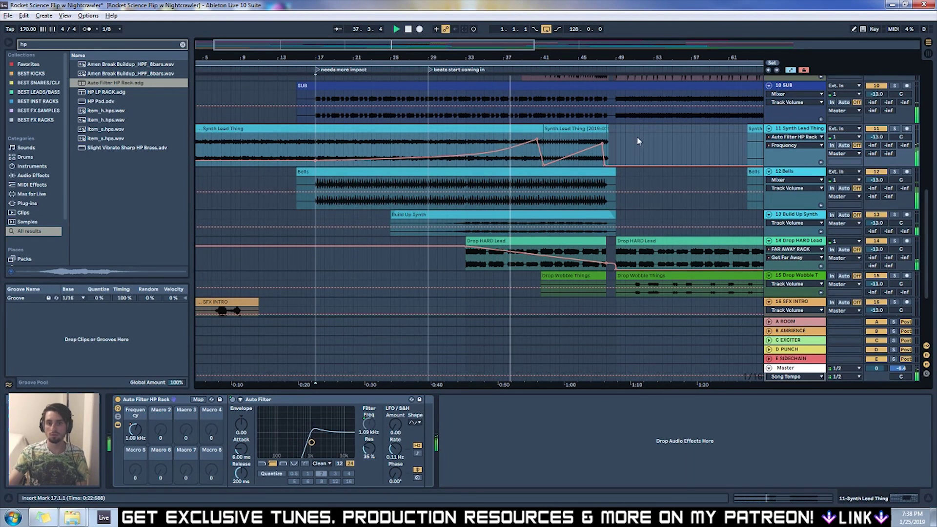
scroll(657, 150, "up", 2)
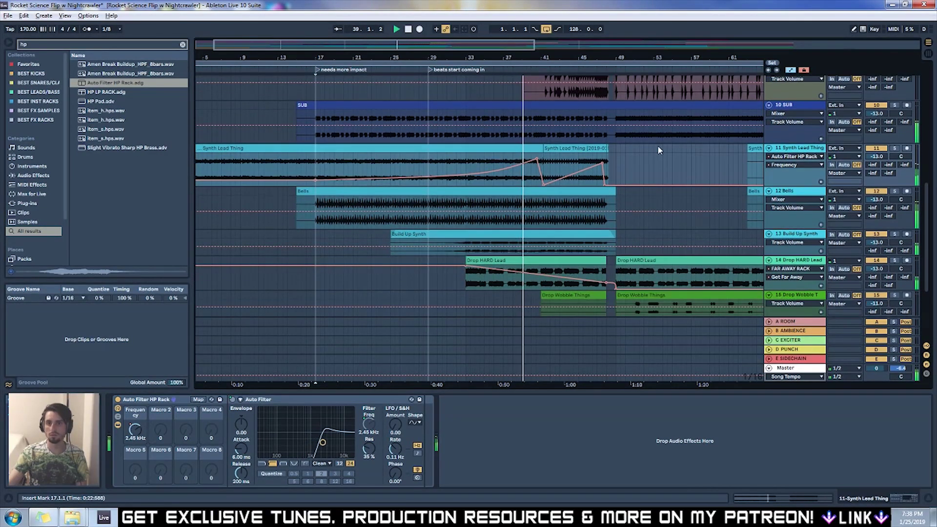
Step: Solo the Bells track and listen to it from about bar 37
scroll(658, 150, "down", 1)
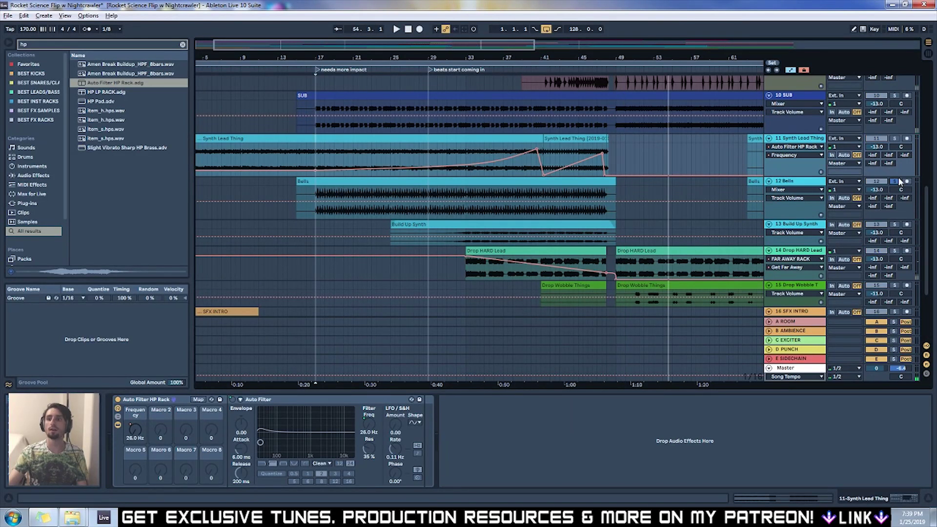
left_click(503, 68)
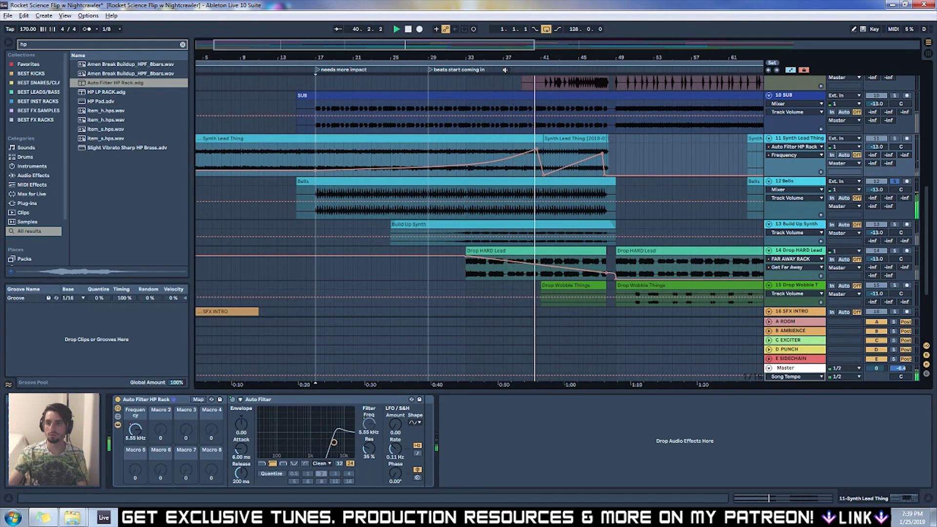
key("space")
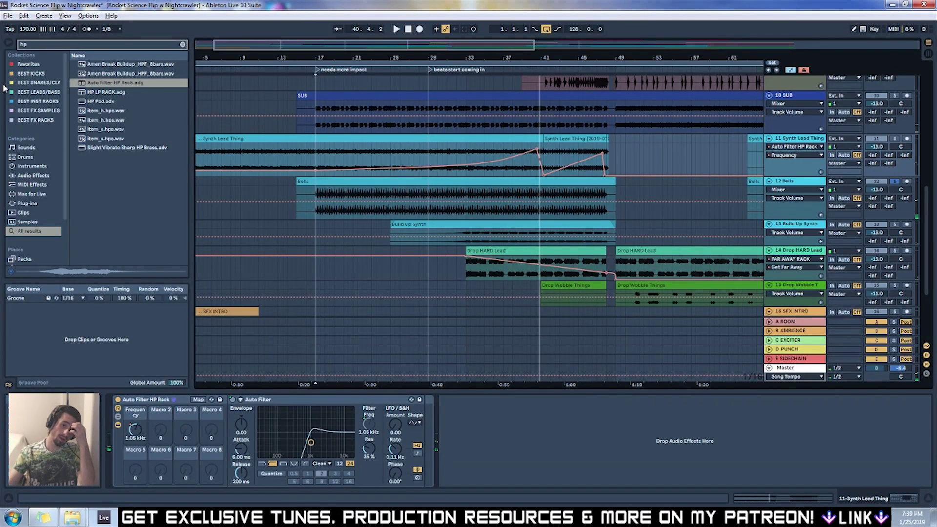
Step: Search the browser for "ping" and add Ping Pong Delay to the Bells track
left_click(35, 45)
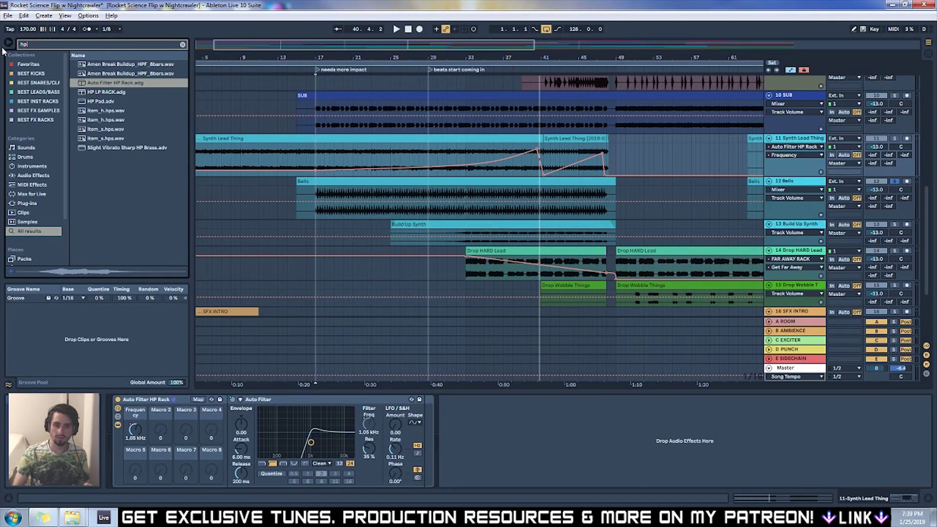
key("BackSpace")
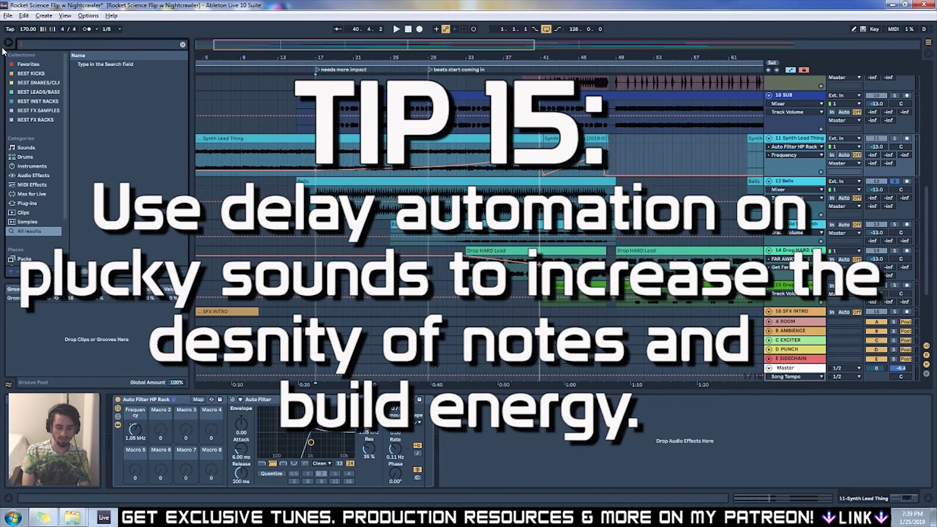
type("ping")
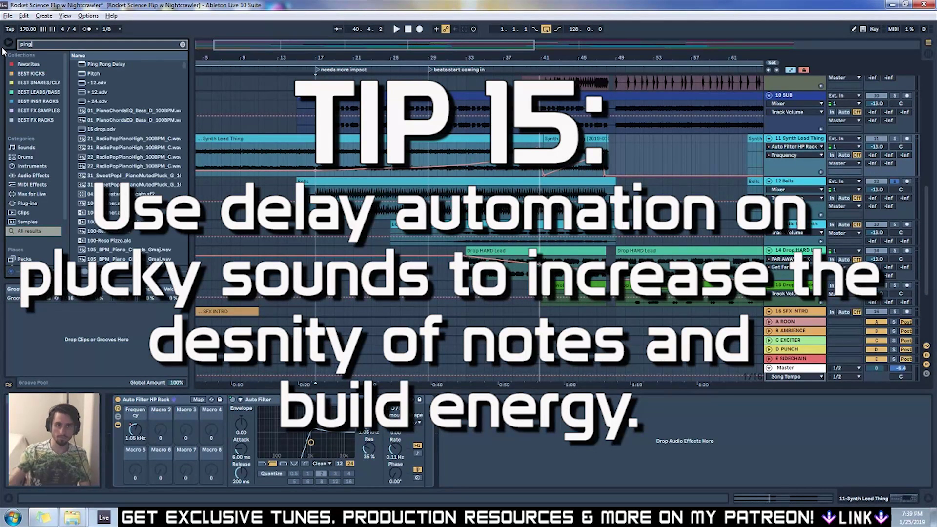
left_click(97, 65)
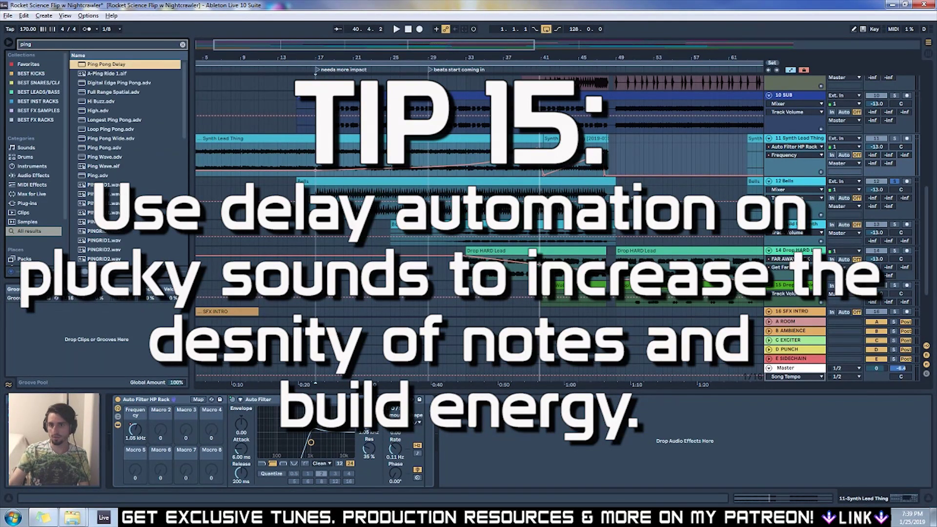
left_click_drag(97, 65, 612, 194)
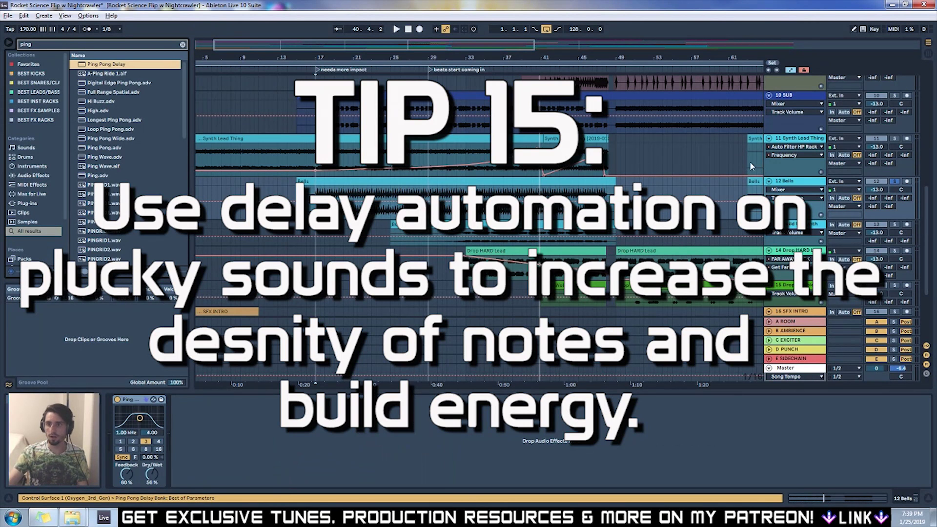
Step: Copy the Auto Filter HP Rack from Synth Lead Thing to Bells after the delay, and set the delay's filter to 1.85 kHz, width 4.88
left_click(791, 143)
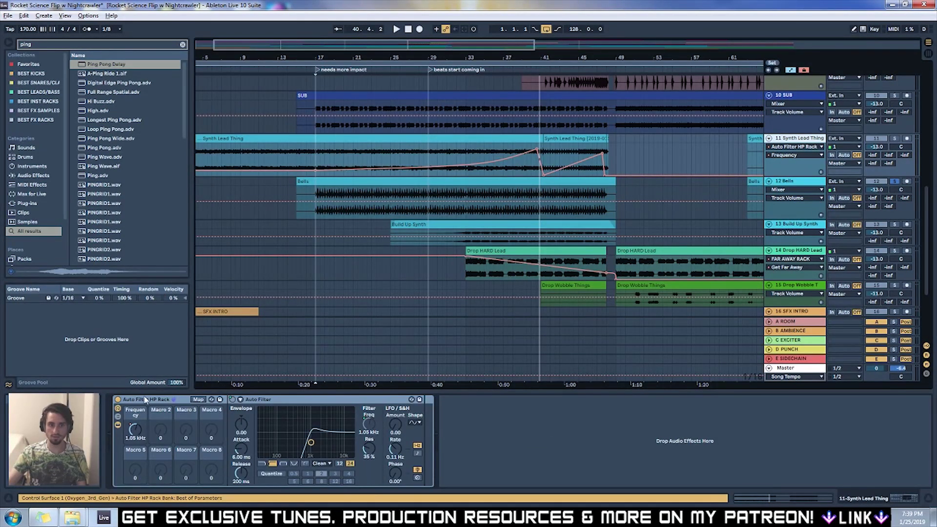
left_click(793, 193)
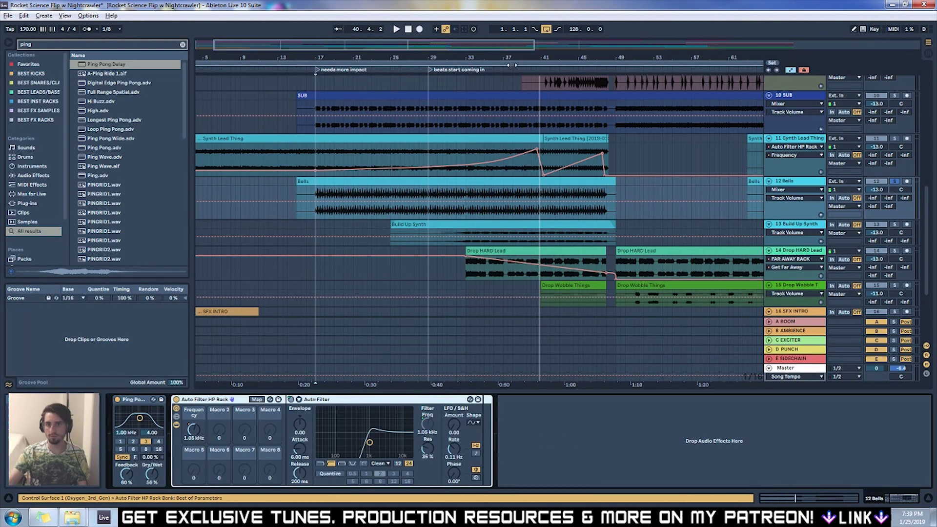
key("space")
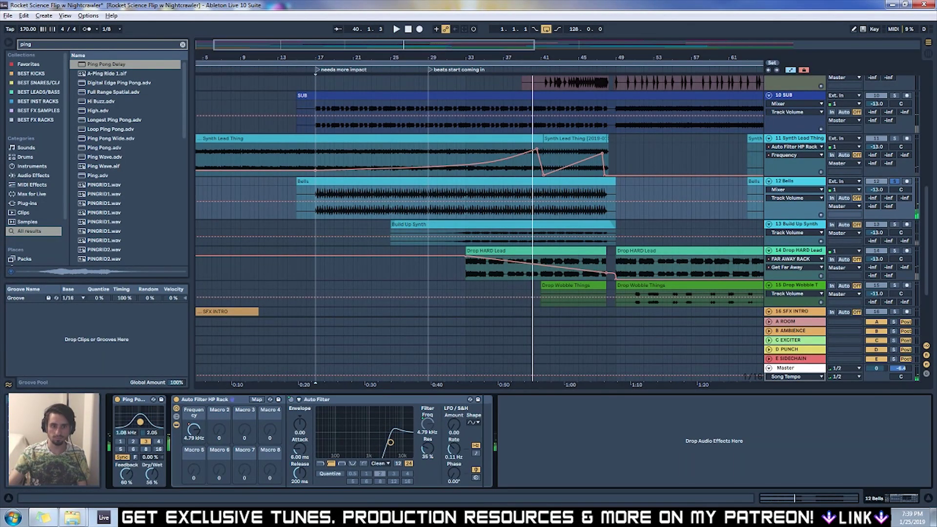
left_click(144, 415)
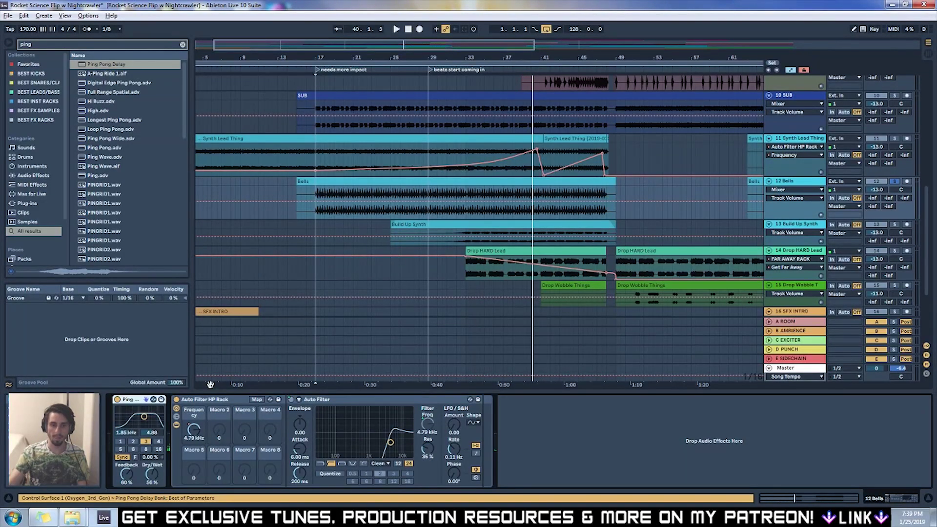
Step: Audition delay times from the "needs more impact" marker, keep 3 sixteenths, and set the delay's Feedback to 52% and Dry/Wet to 0%
key("space")
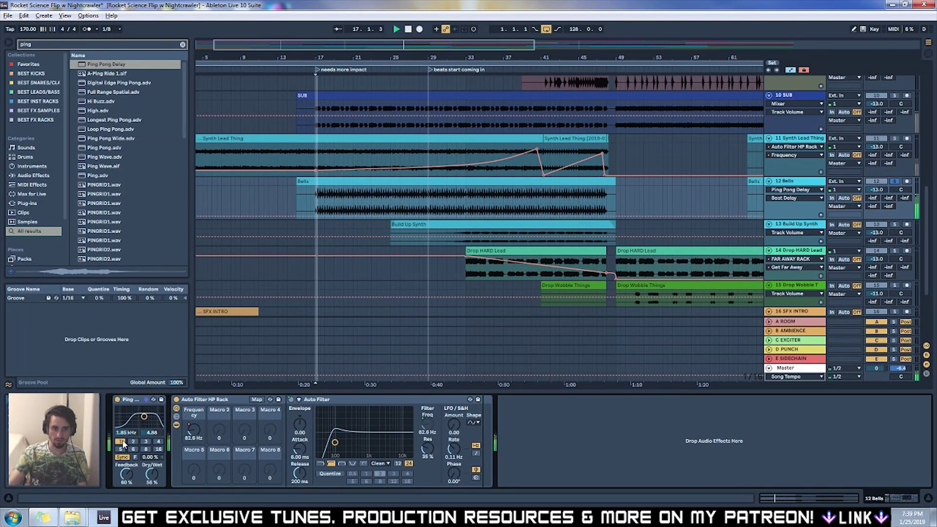
left_click(133, 442)
left_click(145, 441)
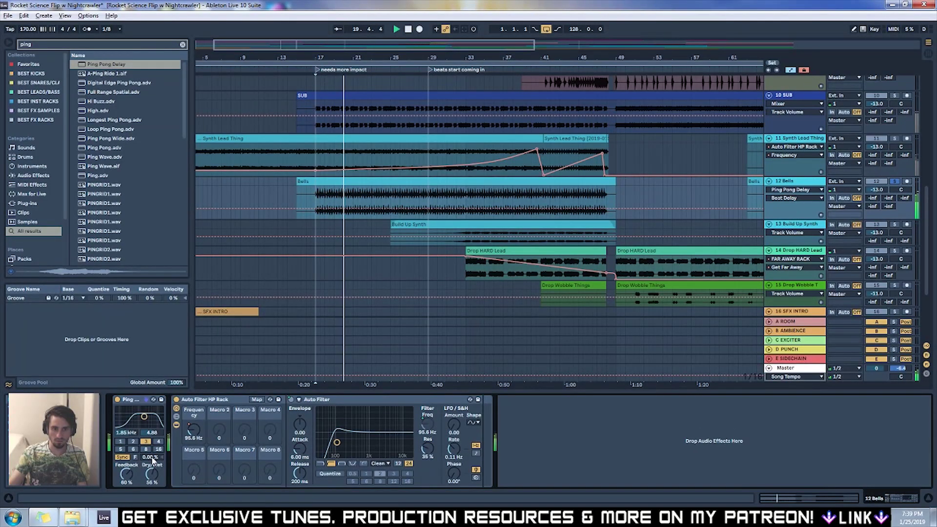
left_click(136, 458)
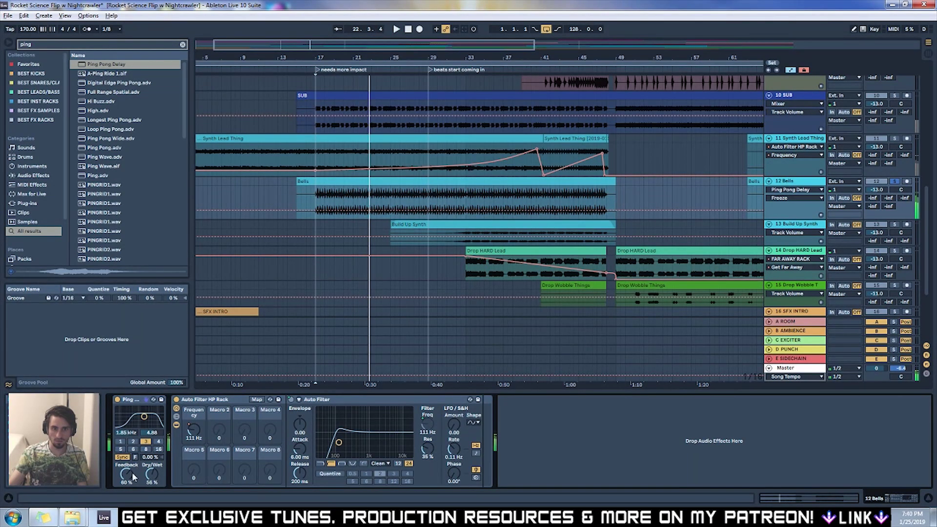
left_click_drag(128, 479, 153, 486)
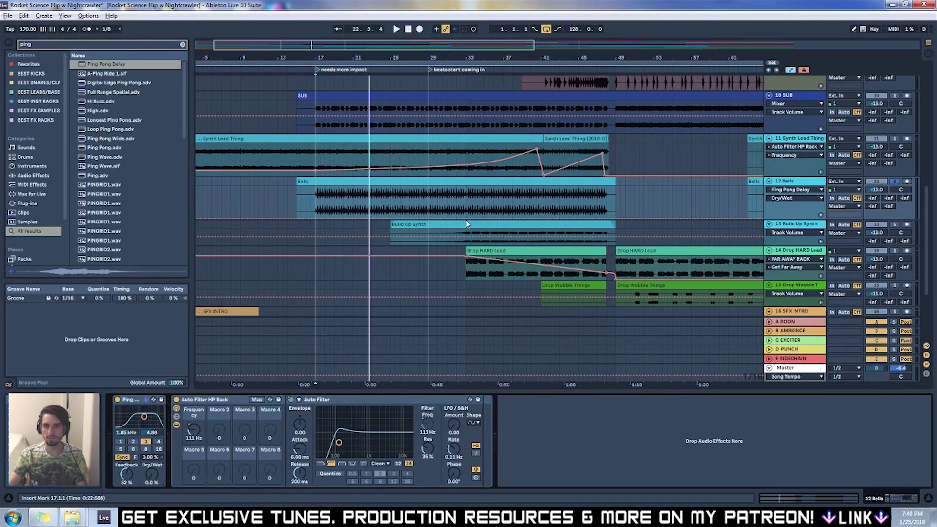
Step: Automate the Bells delay's Dry/Wet to rise from about bar 33 and fall to 0% just before bar 48, where the clip is trimmed
left_click_drag(466, 218, 577, 186)
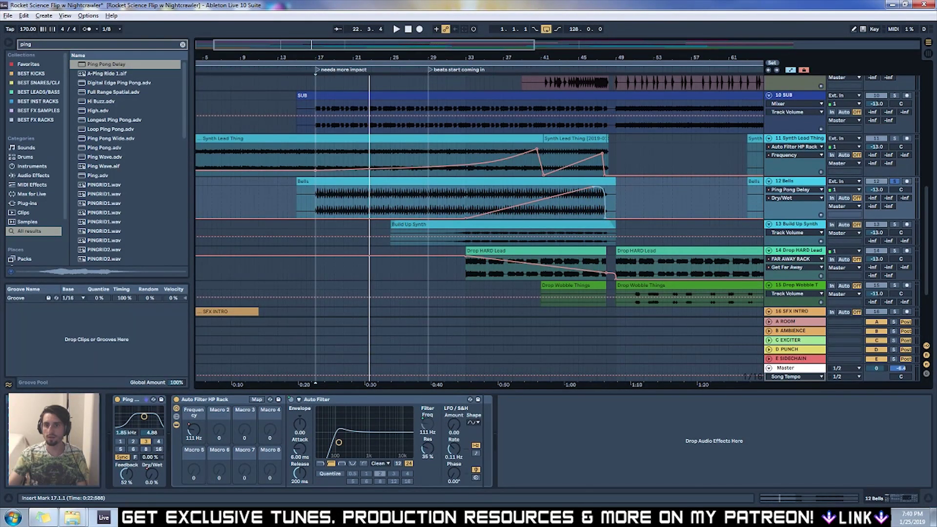
left_click_drag(614, 182, 606, 183)
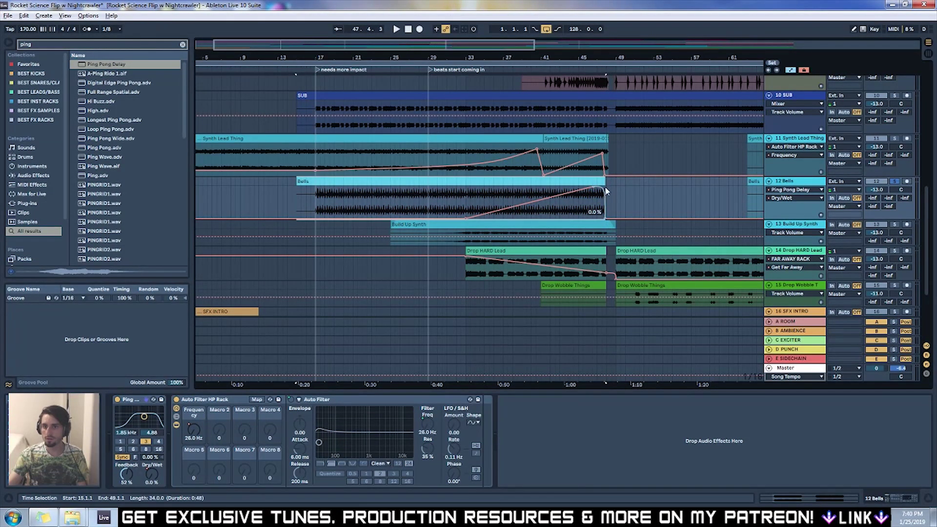
scroll(612, 191, "up", 15)
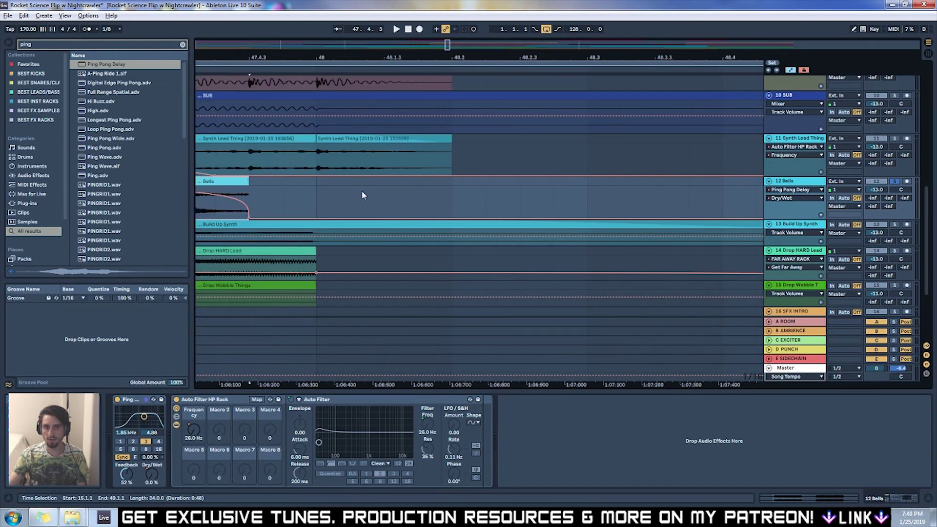
left_click_drag(246, 182, 306, 211)
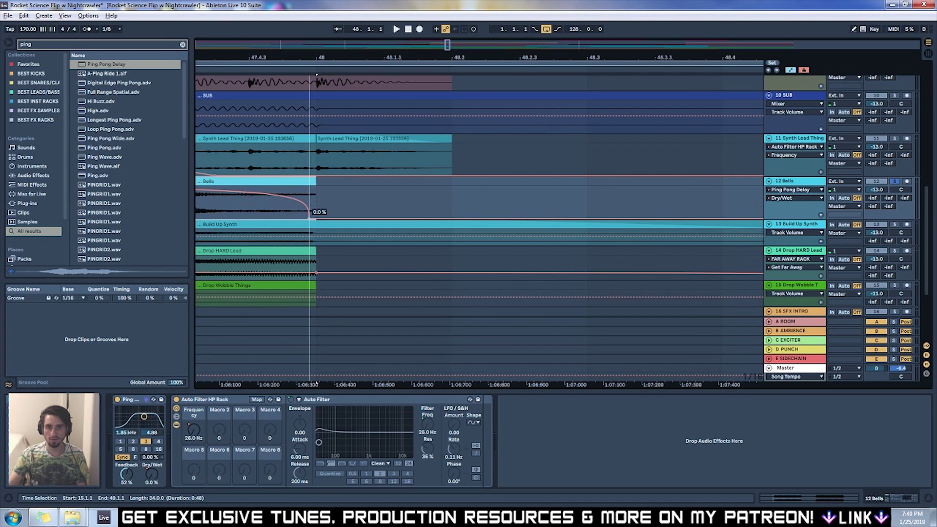
scroll(490, 384, "down", 15)
Step: Automate the Bells high-pass frequency with rises peaking near bars 41 and 48, listen from "beats start coming in", and unsolo Bells
key("space")
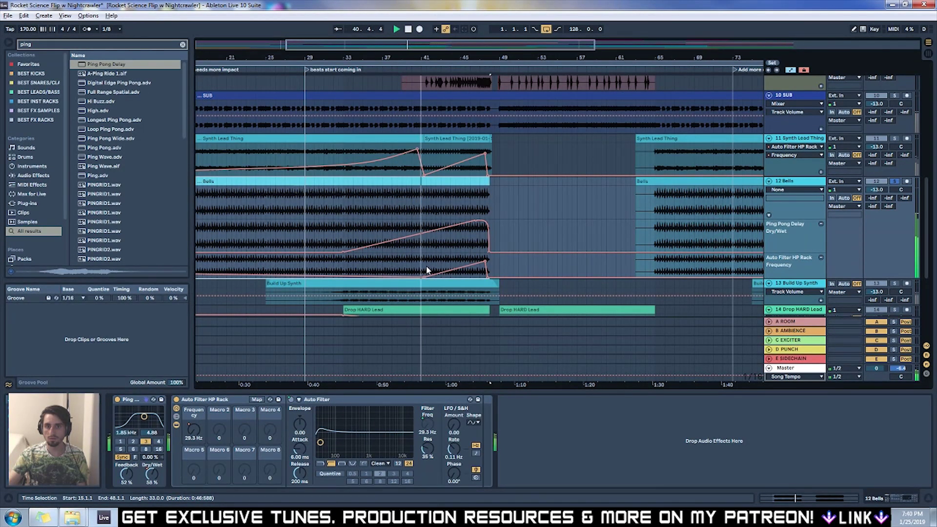
left_click_drag(426, 277, 417, 258)
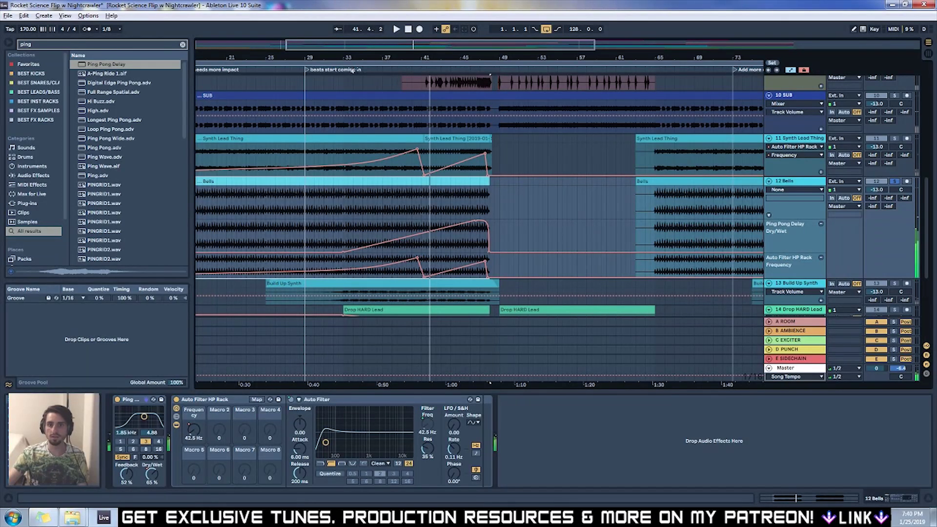
left_click(332, 71)
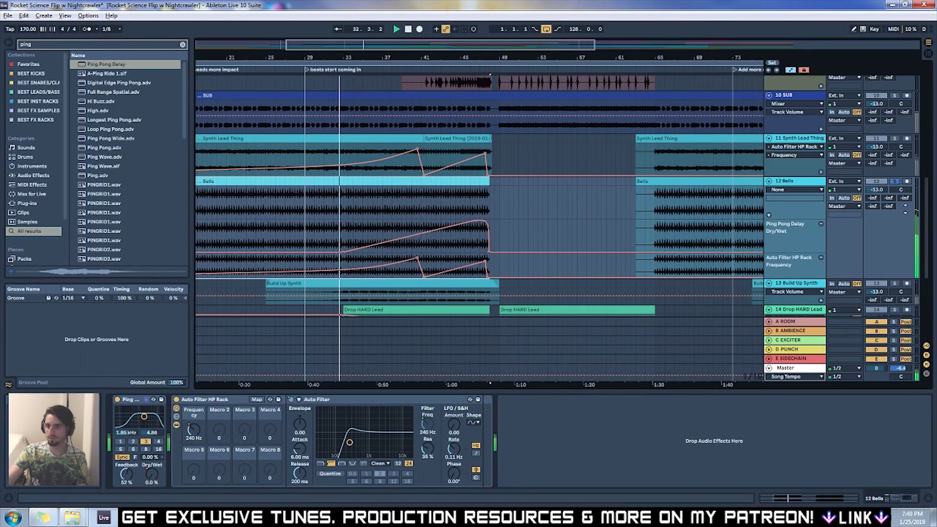
left_click(897, 181)
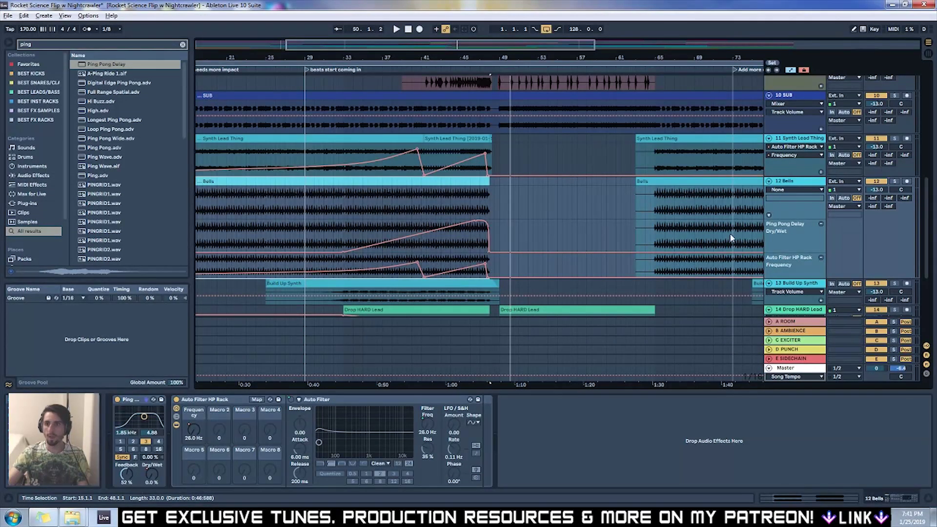
Step: Split the Bells clip at bar 41 and open the clip settings of the part running to bar 48
left_click(812, 196)
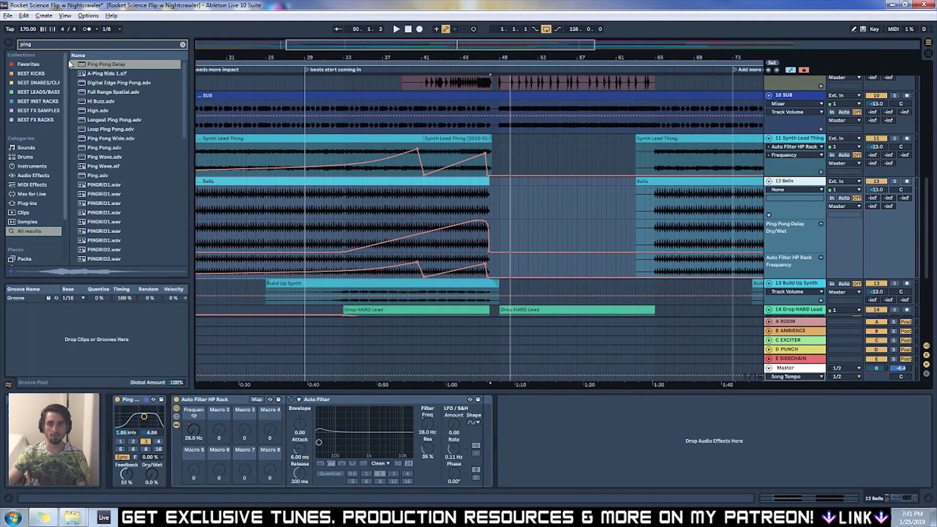
right_click(406, 194)
left_click(443, 285)
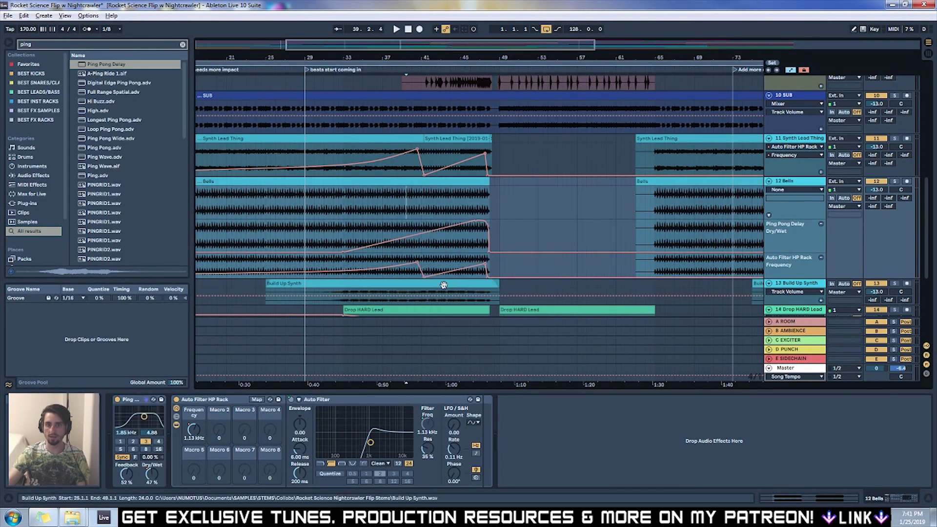
mouse_move(428, 237)
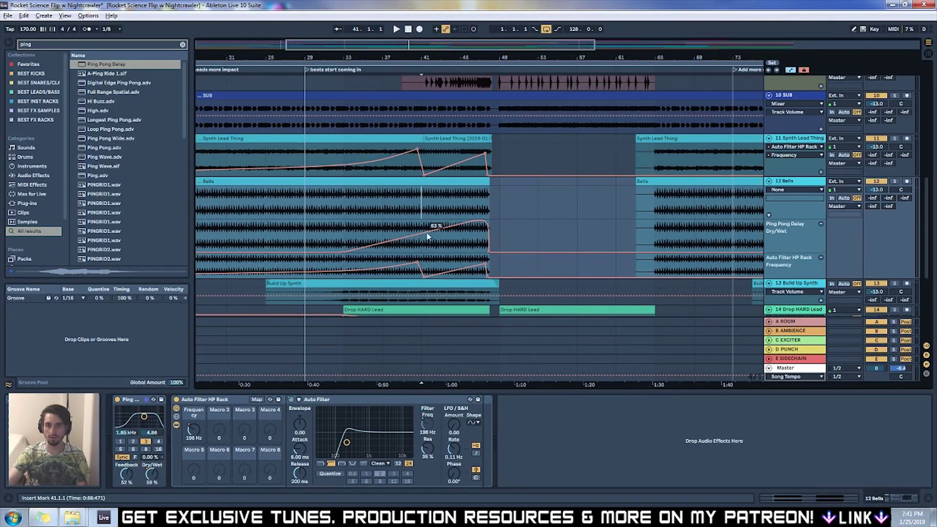
double_click(424, 205)
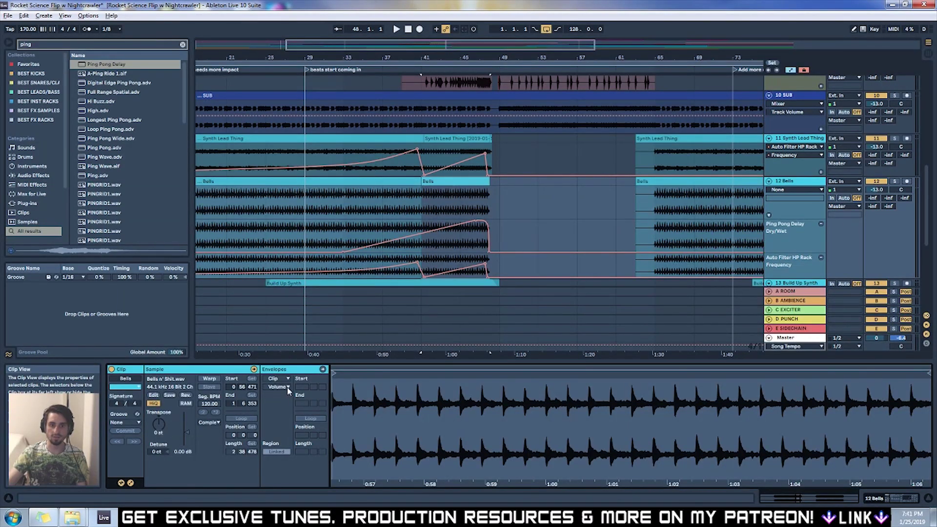
Step: Warp the split Bells clip in Tones mode with grain size 38.54 and show its Transposition envelope
left_click(290, 402)
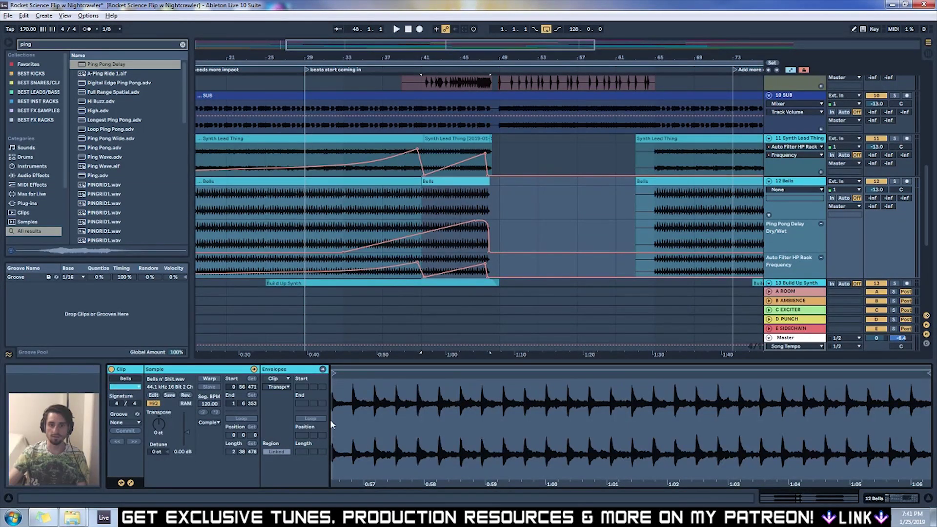
left_click(209, 379)
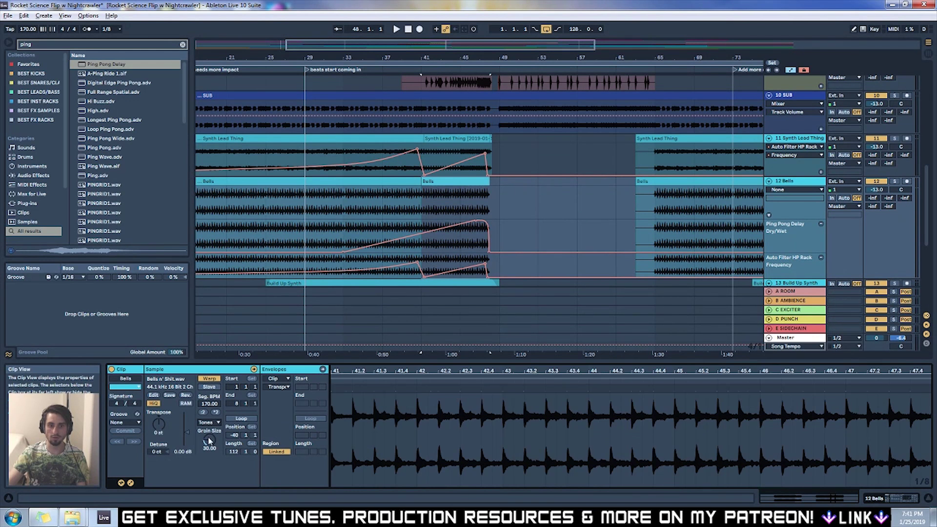
left_click_drag(445, 362, 444, 331)
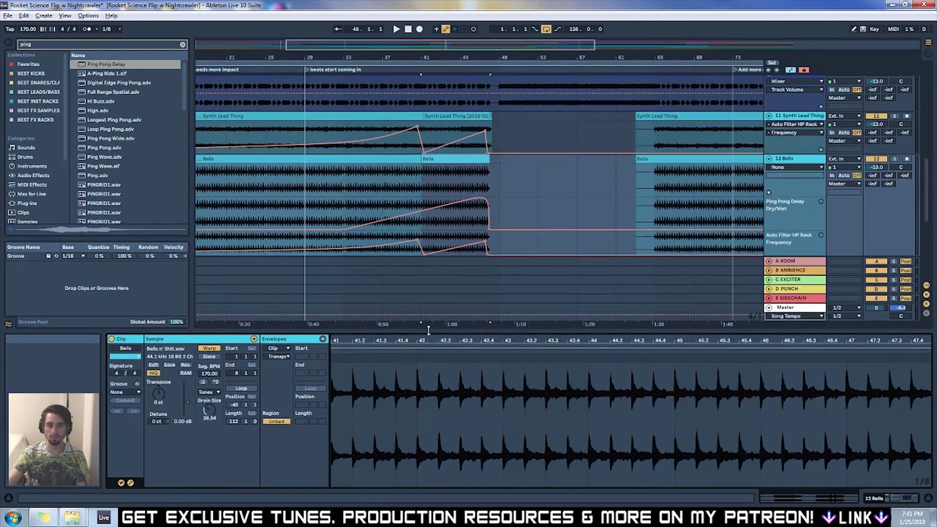
left_click(282, 356)
left_click(297, 371)
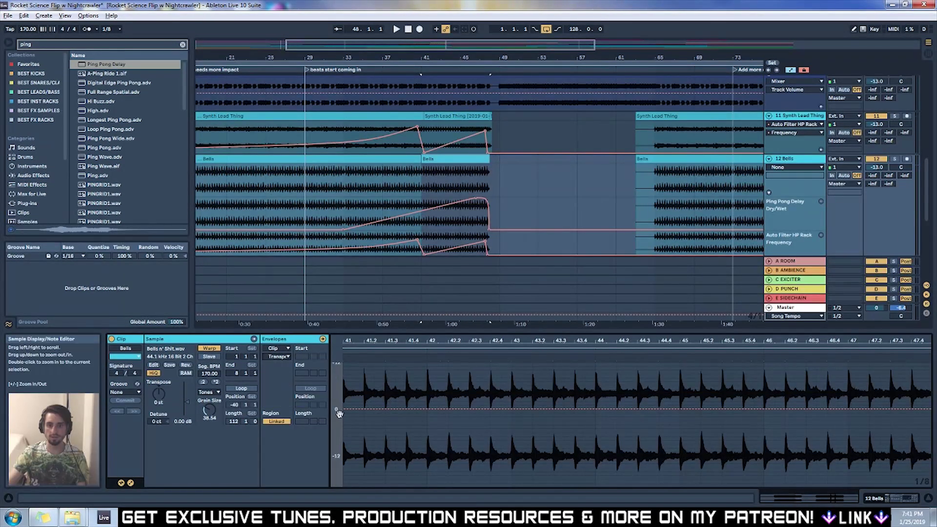
Step: Draw the Bells clip's transposition envelope rising from 0 st at the clip's start to +48 st at its end
left_click_drag(911, 409, 931, 415)
left_click_drag(932, 467, 902, 452)
left_click_drag(601, 343, 601, 298)
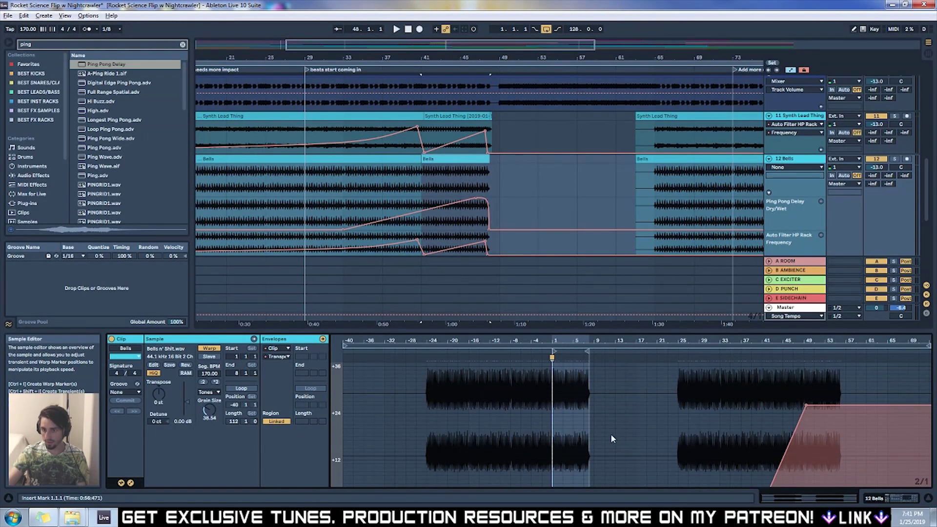
scroll(611, 434, "down", 3)
left_click(552, 461)
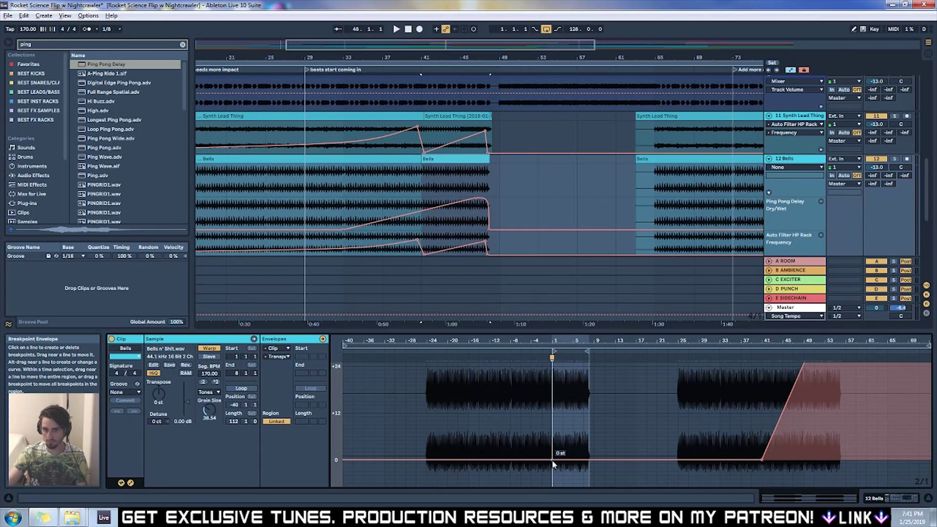
left_click_drag(577, 458, 589, 363)
Step: Listen to the Bells pitch rise and delete the stray transposition breakpoints beyond the clip's end
key("space")
left_click(207, 393)
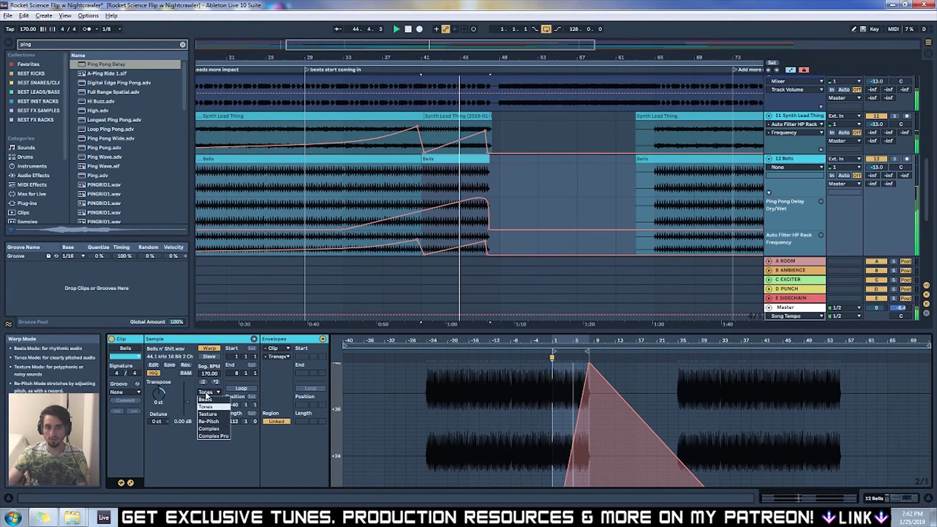
left_click(623, 377)
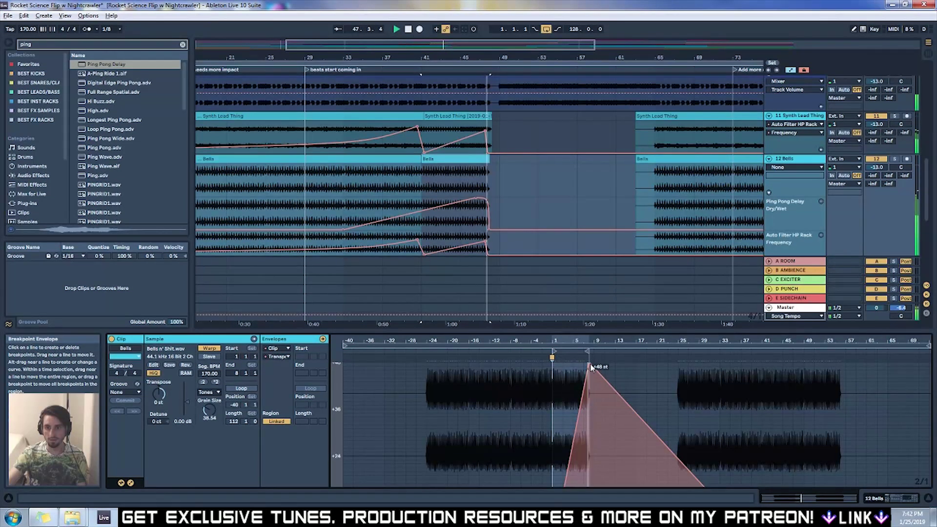
left_click_drag(591, 368, 764, 469)
left_click(760, 470)
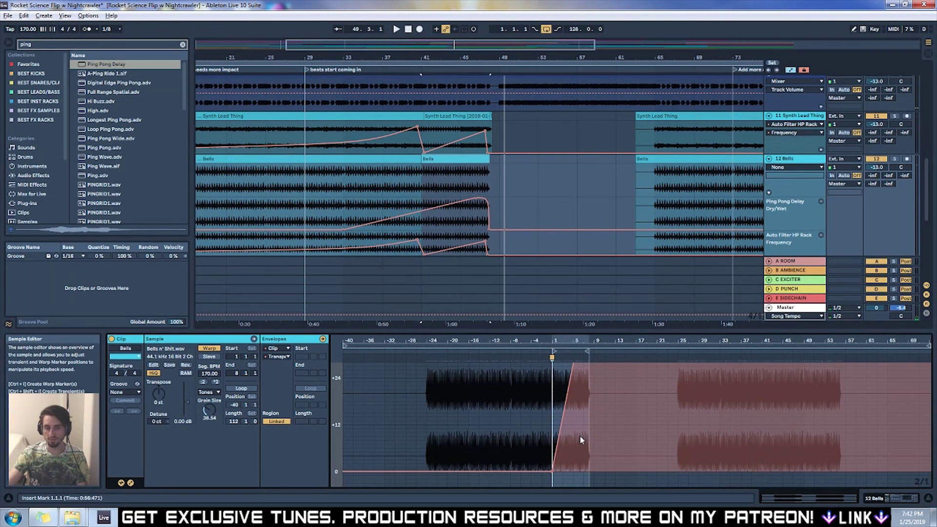
scroll(590, 454, "up", 2)
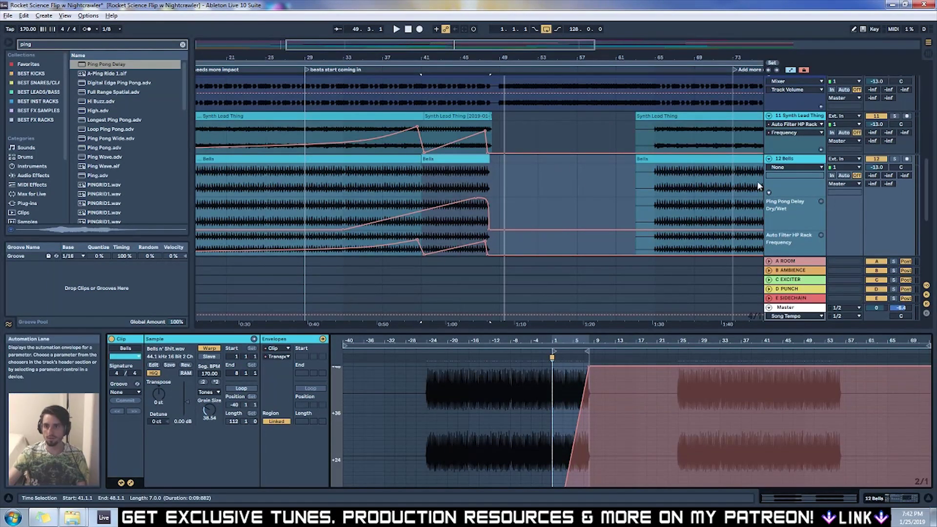
Step: Hide the automation lanes and lower the clip gain of the Bells part from bar 41 to -2.31 dB
left_click(453, 161)
key("a")
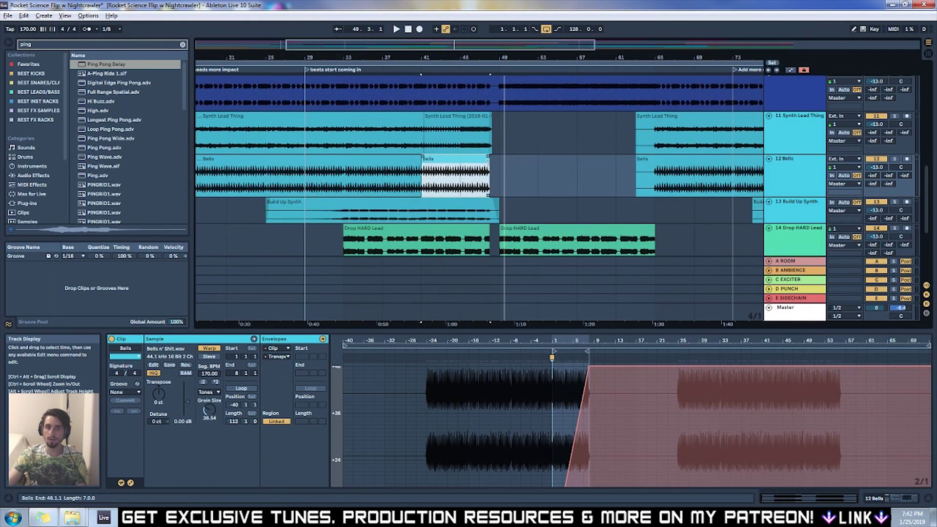
left_click(487, 161)
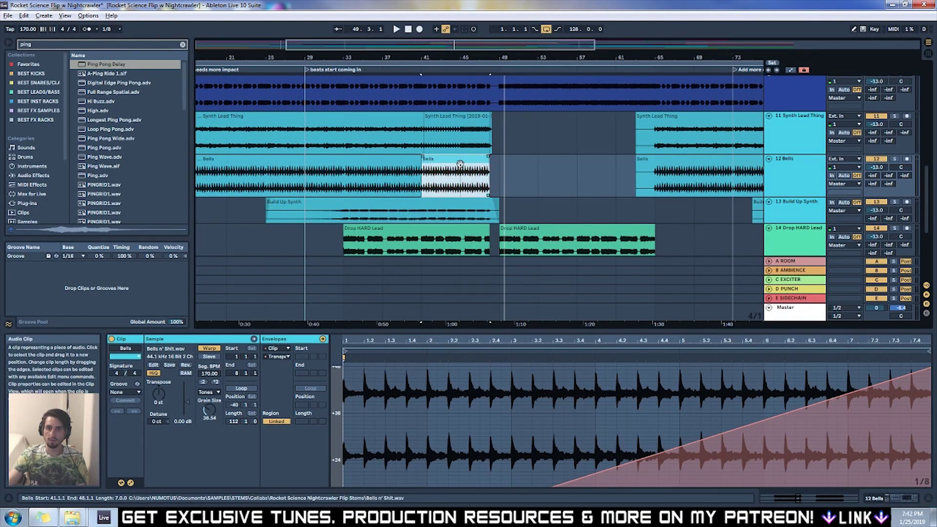
left_click_drag(183, 400, 184, 415)
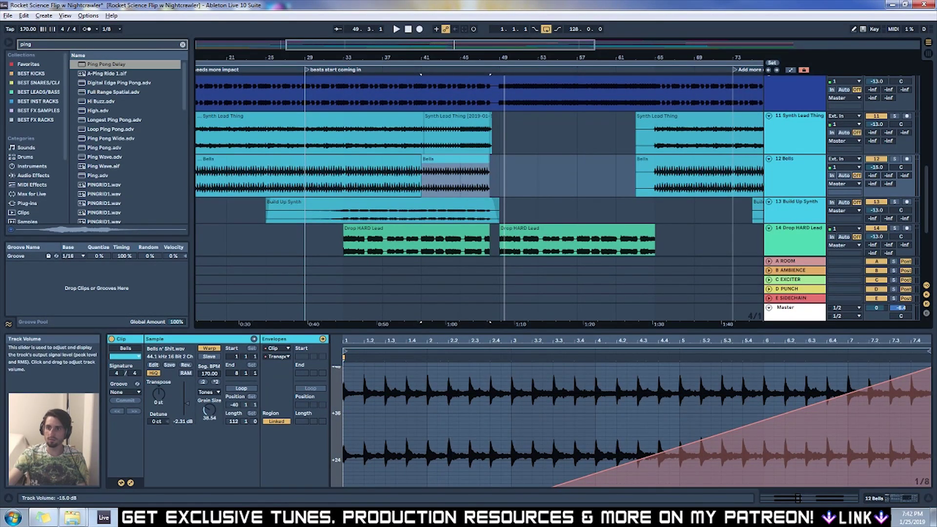
Step: Play the arrangement from bar 17 and set the Bells track's volume to -17.1 dB
key("minus")
left_click(271, 74)
key("space")
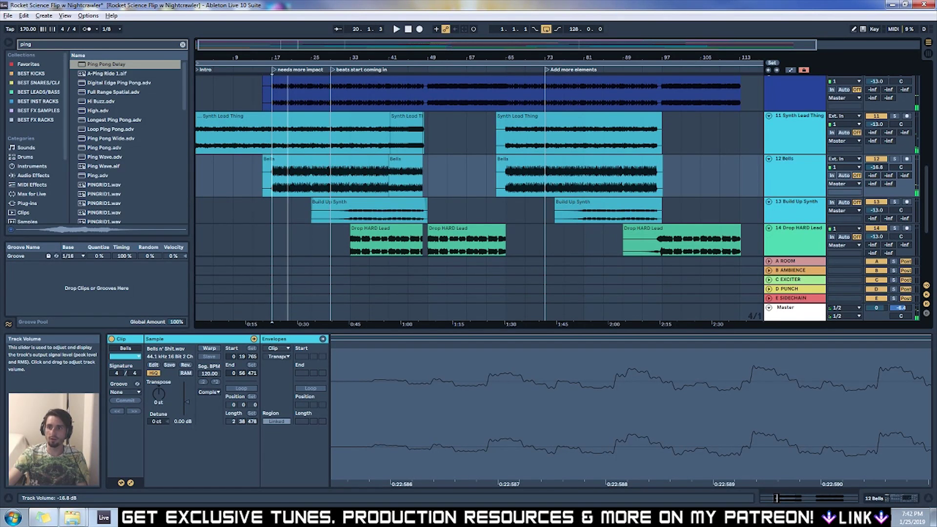
left_click_drag(877, 167, 877, 168)
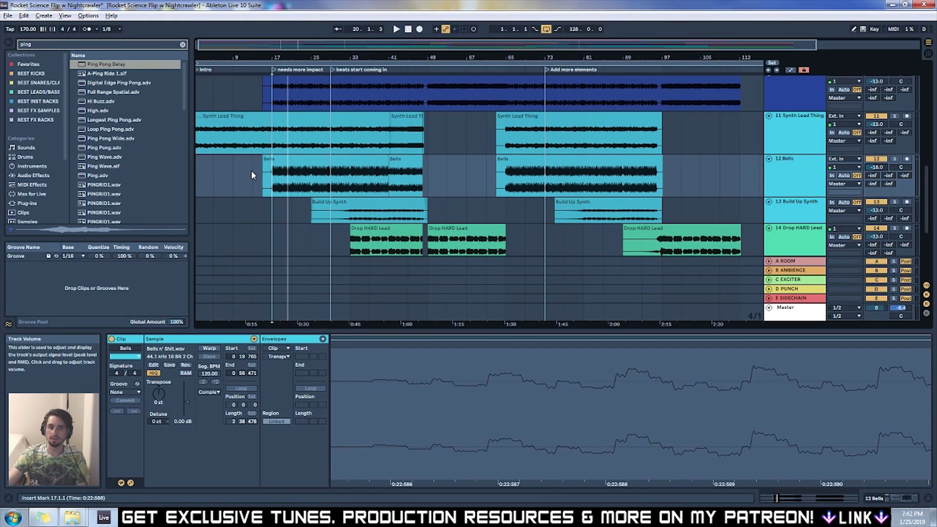
left_click(274, 175)
key("space")
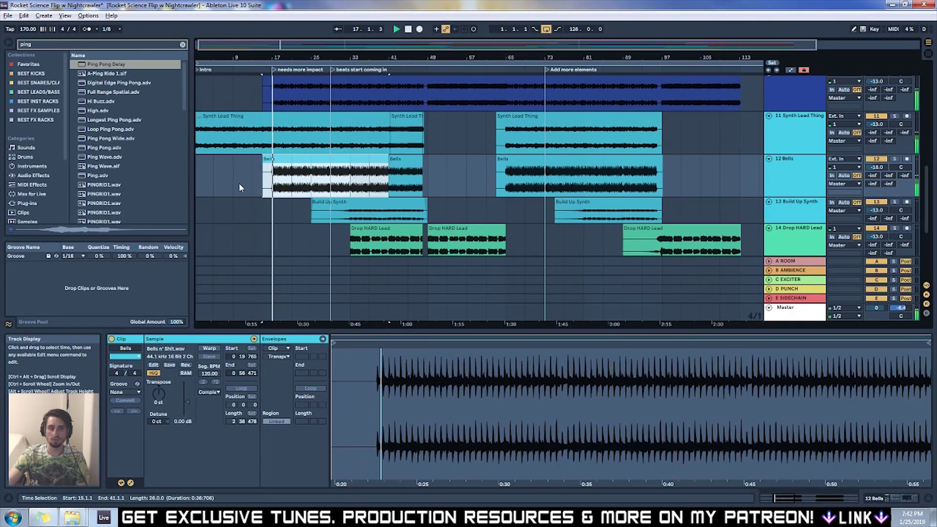
scroll(254, 185, "down", 3)
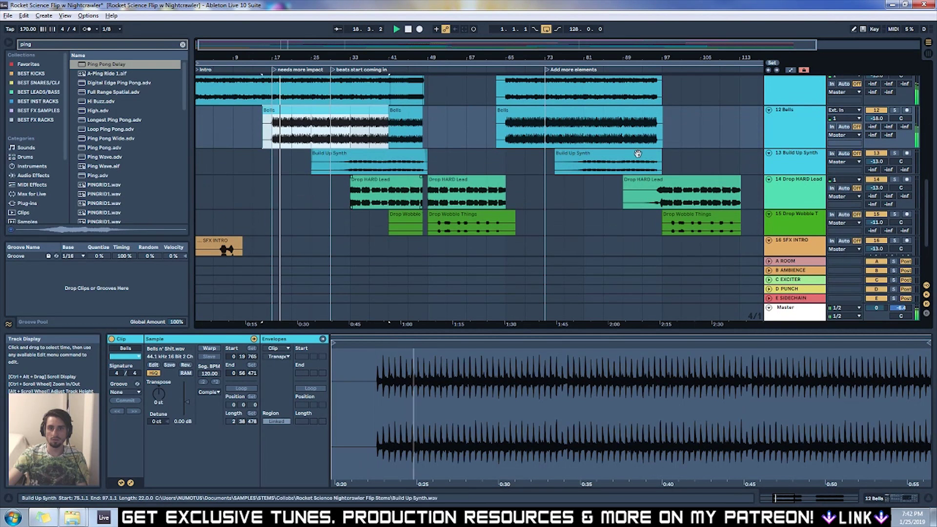
left_click_drag(877, 119, 878, 116)
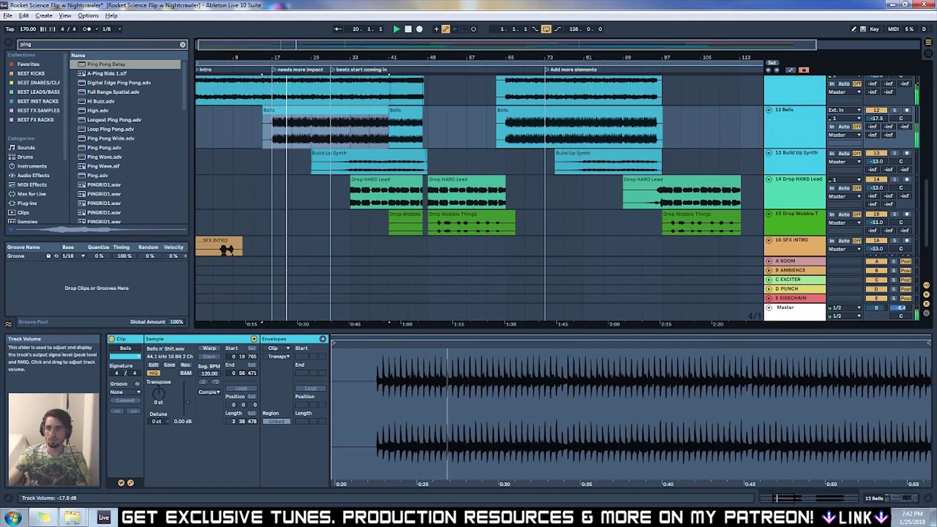
left_click(234, 185)
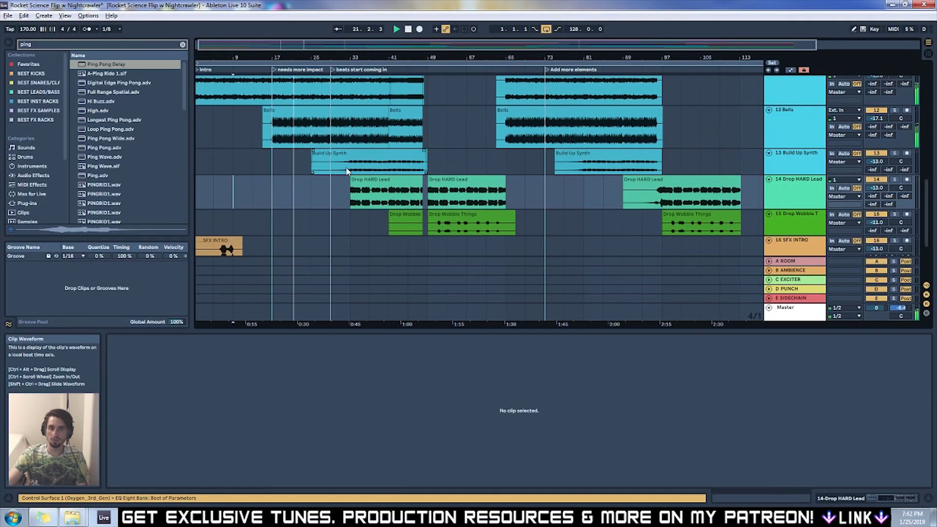
Step: Solo the Build Up Synth track and listen to its first clip
left_click(347, 171)
left_click(895, 154)
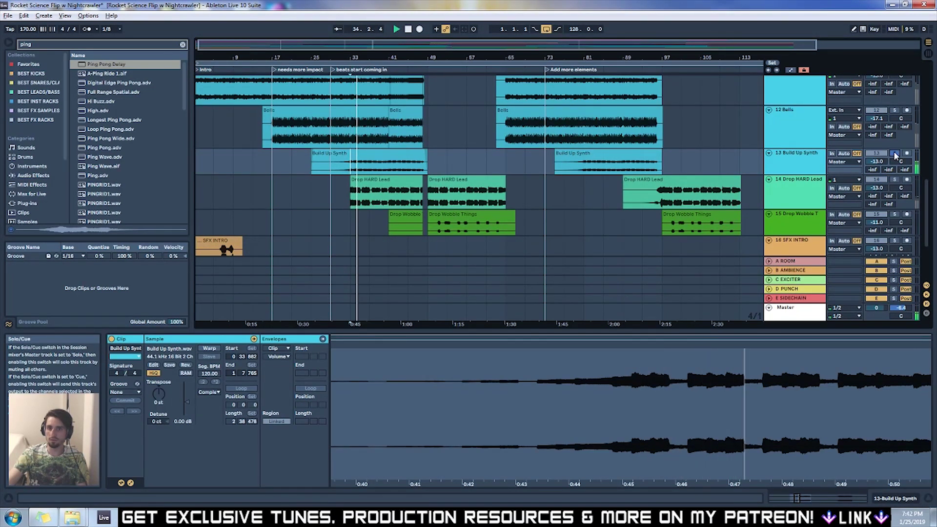
key("space")
Step: Trim the first Build Up Synth clip's end to shortly before bar 48, check it in solo, and unsolo the track
left_click(425, 147)
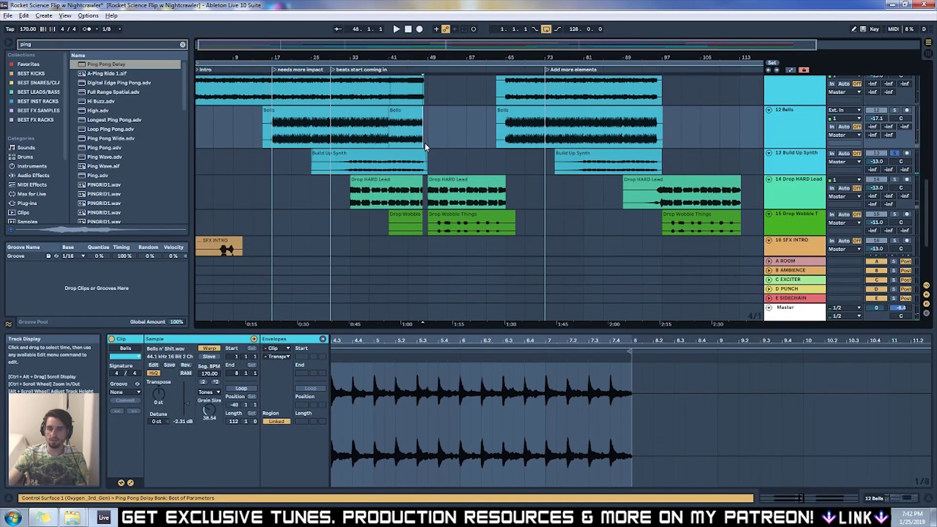
key("plus")
key("plus")
key("plus")
key("plus")
key("plus")
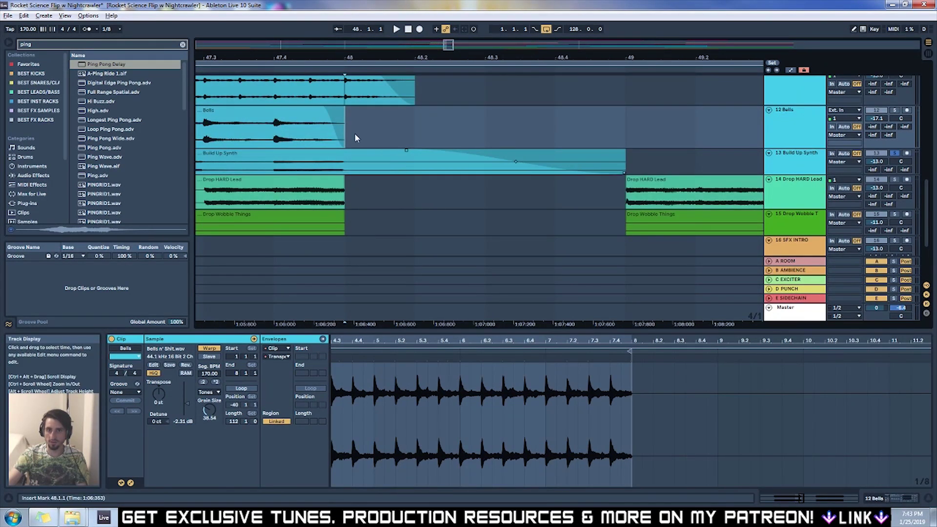
left_click(386, 154)
key("space")
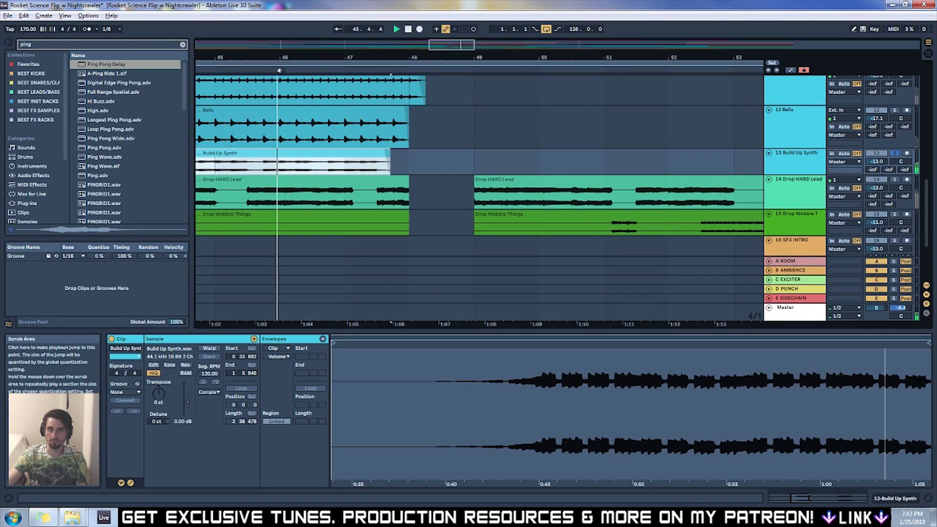
left_click(894, 153)
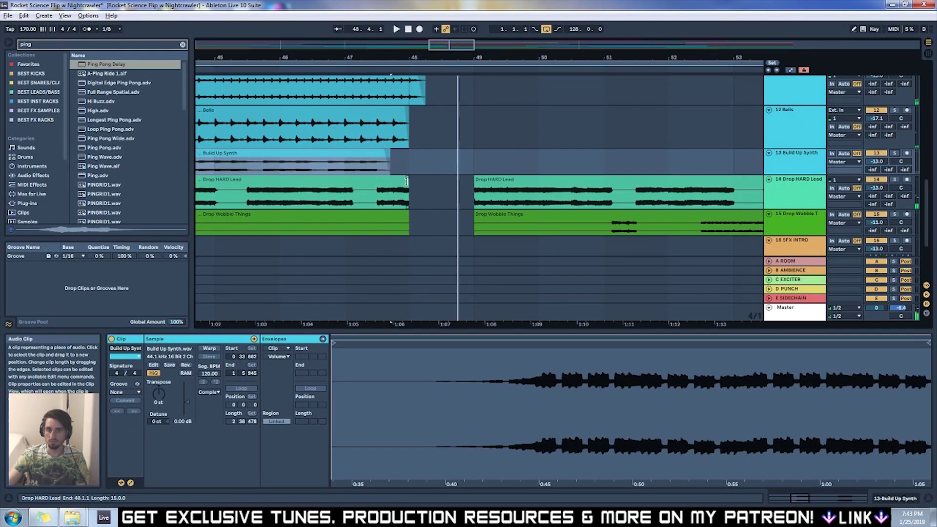
Step: Try extending the first Drop HARD Lead clip to bar 49, listen to the transition, and undo the extension
left_click_drag(409, 181, 467, 180)
key("space")
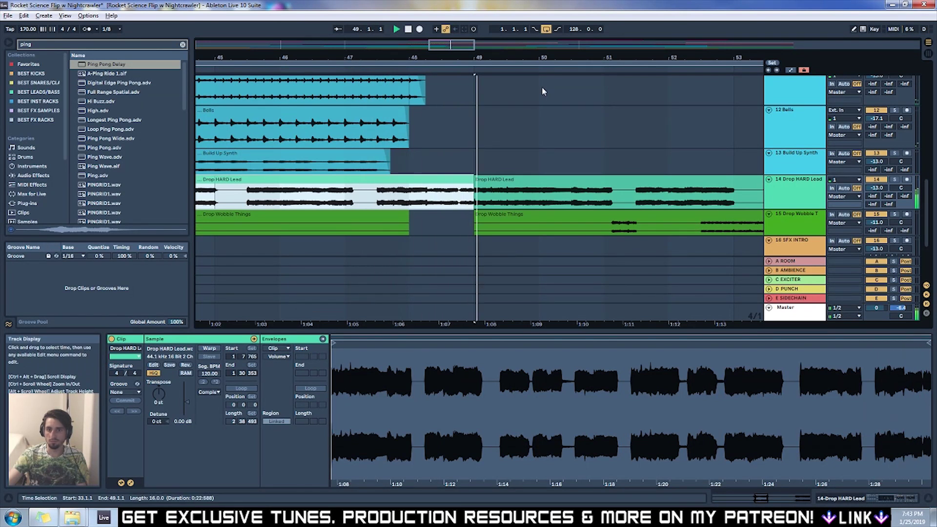
key("space")
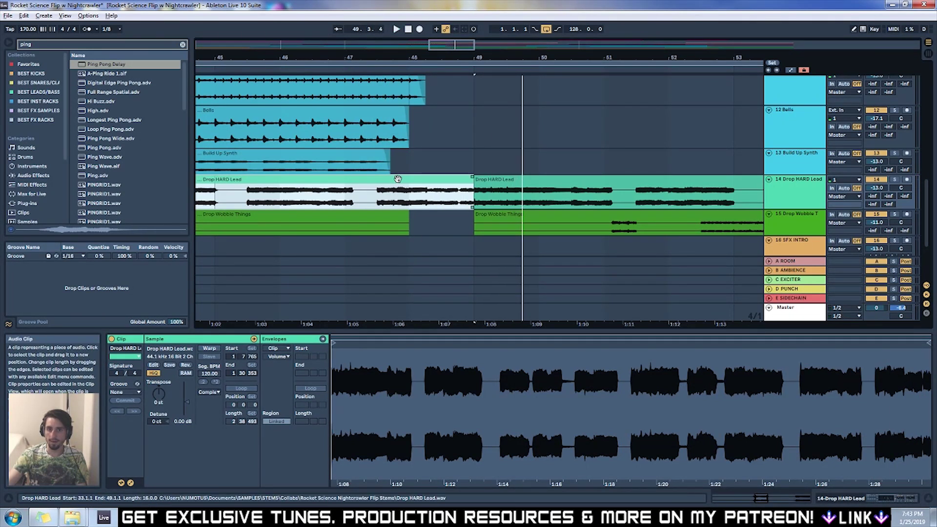
key("ctrl+z")
Step: Split the SUB clip at bar 41, where the final part of the build begins
left_click_drag(438, 55, 438, 34)
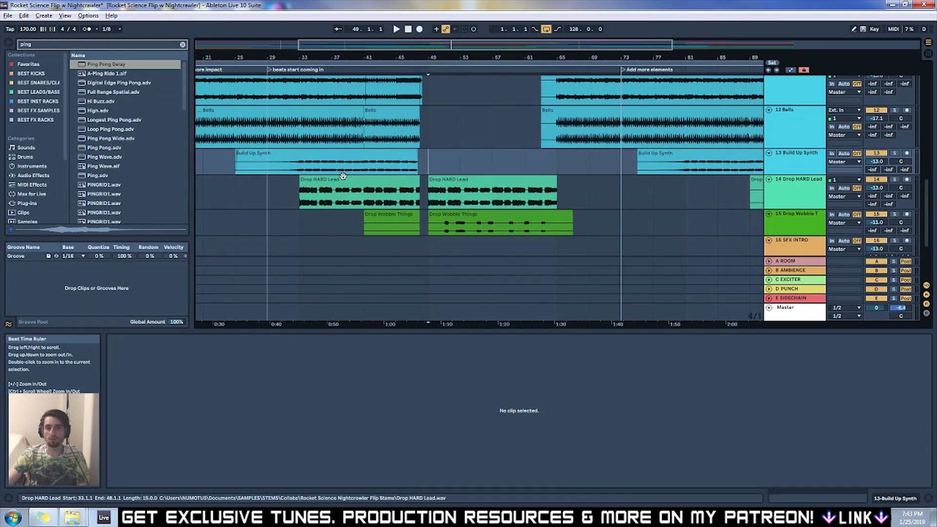
scroll(376, 172, "down", 3)
left_click(406, 153)
scroll(410, 205, "up", 5)
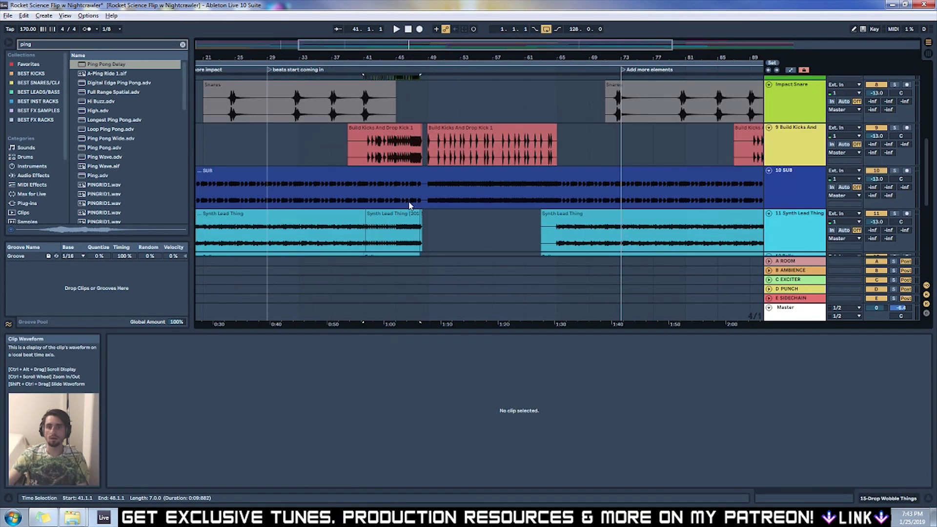
left_click(365, 198)
scroll(375, 203, "up", 2, "ctrl")
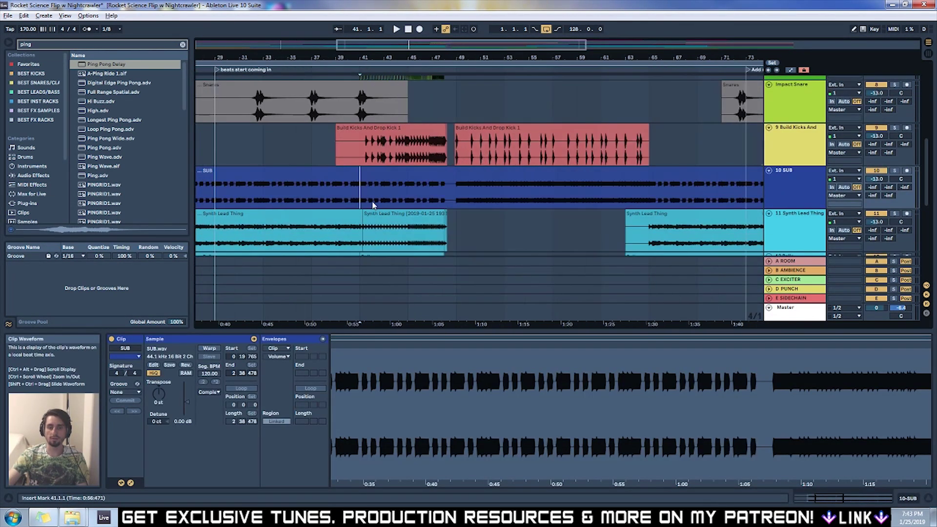
scroll(347, 205, "up", 3, "ctrl")
key("ctrl+e")
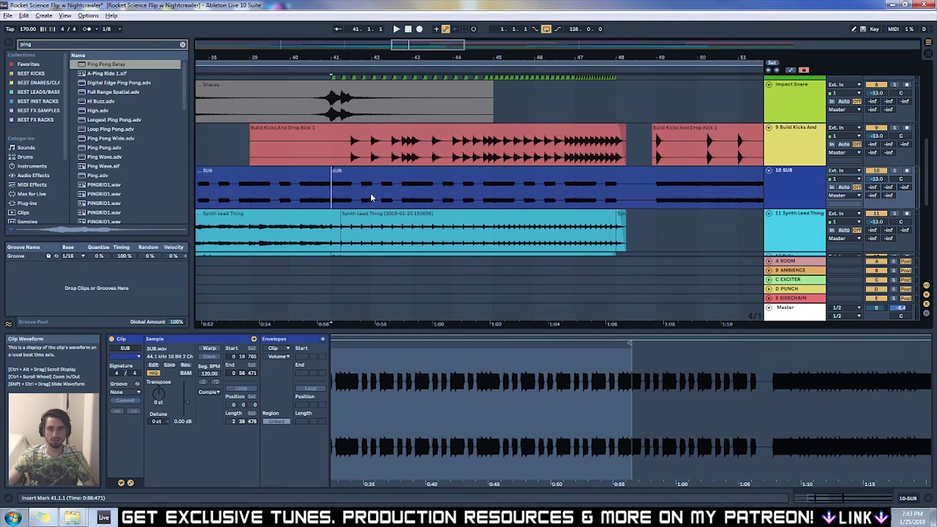
Step: Trim the second SUB clip so it starts just before bar 49 with a short fade-in, leaving the build without sub
left_click_drag(337, 188, 662, 188)
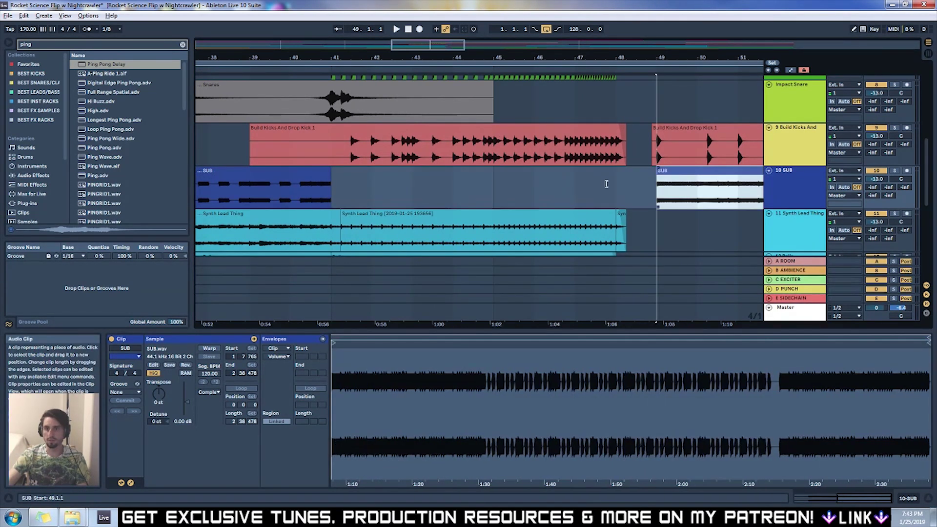
left_click(657, 178)
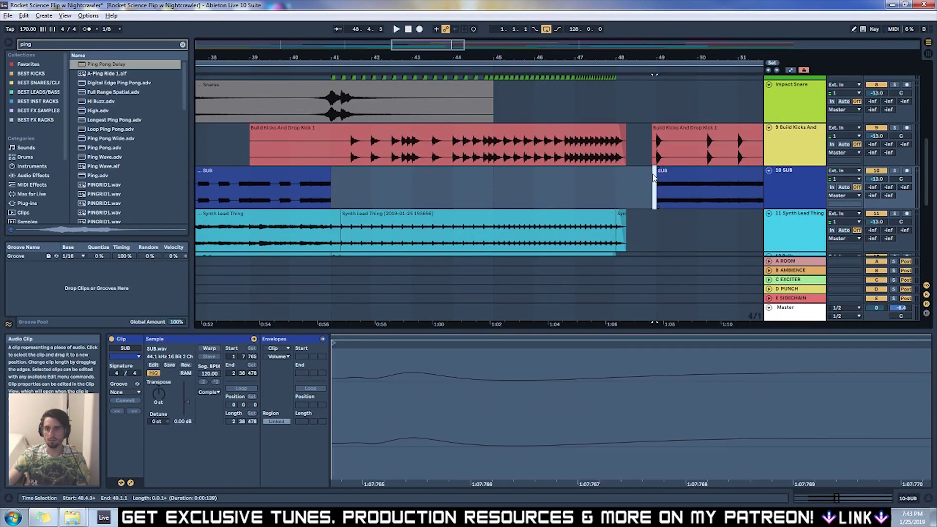
left_click(656, 177)
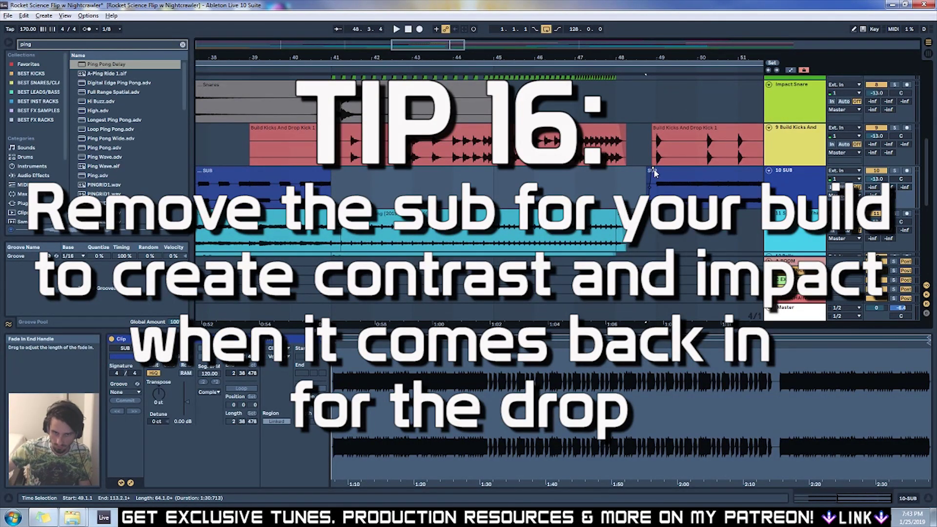
Step: Listen to the SUB in solo and in the mix from bar 17, and check the drop from bar 49
left_click_drag(387, 44, 272, 111)
left_click(273, 112)
key("space")
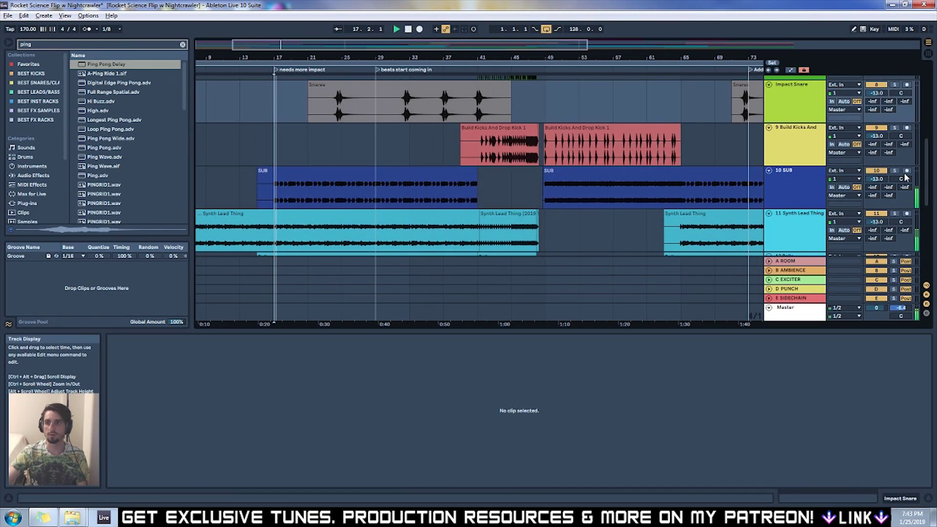
left_click(897, 172)
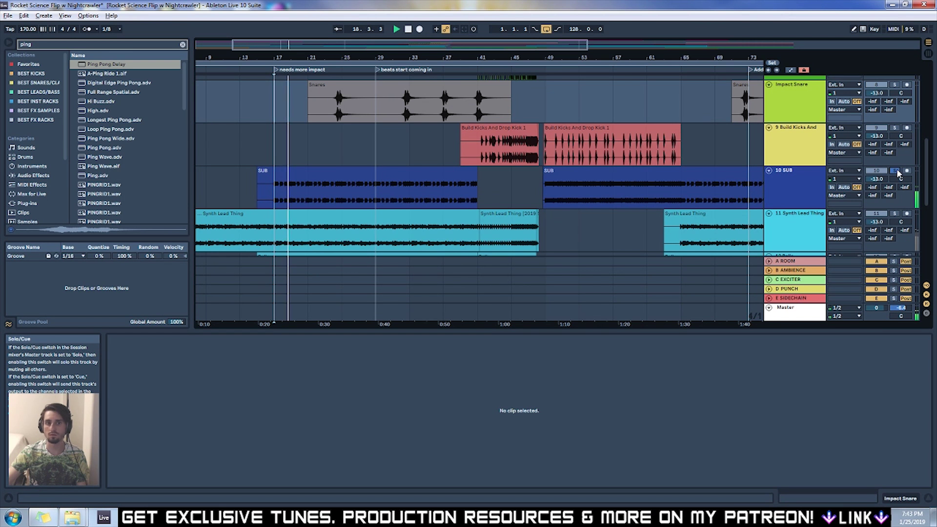
left_click(897, 172)
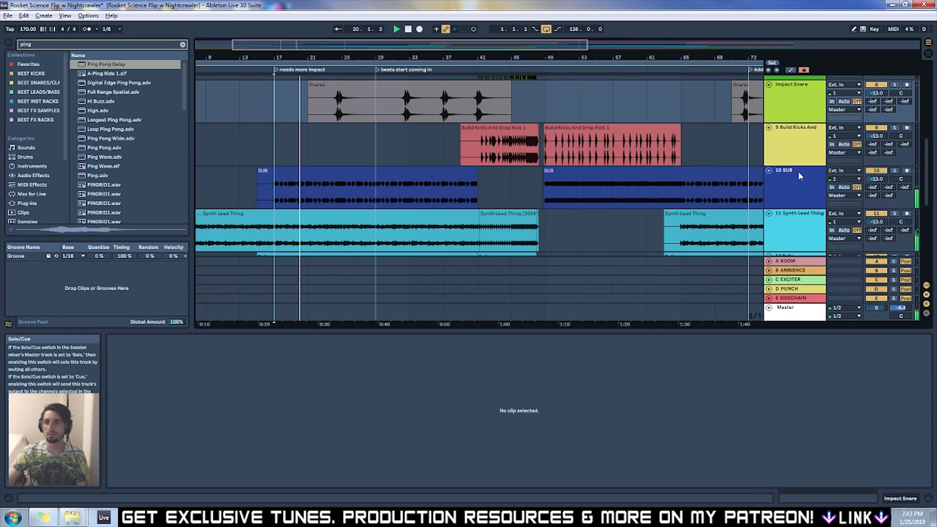
left_click(546, 106)
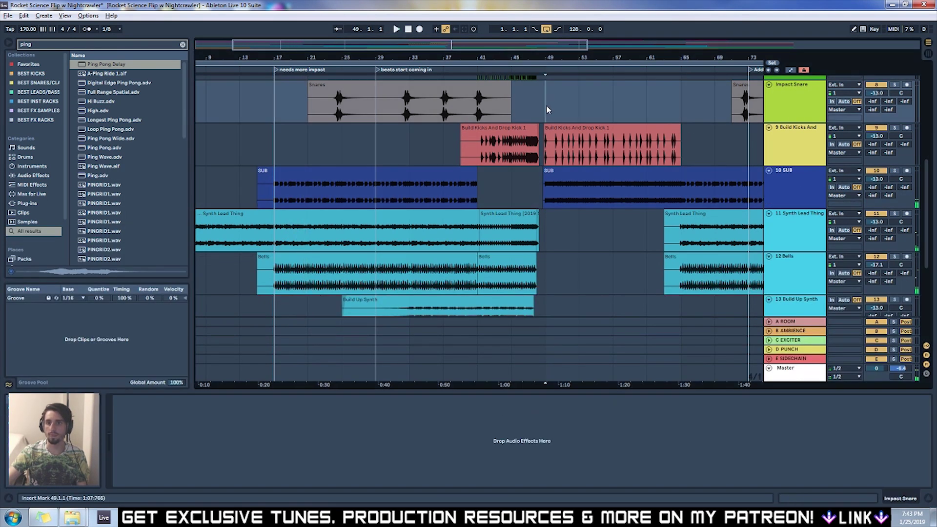
left_click(897, 172)
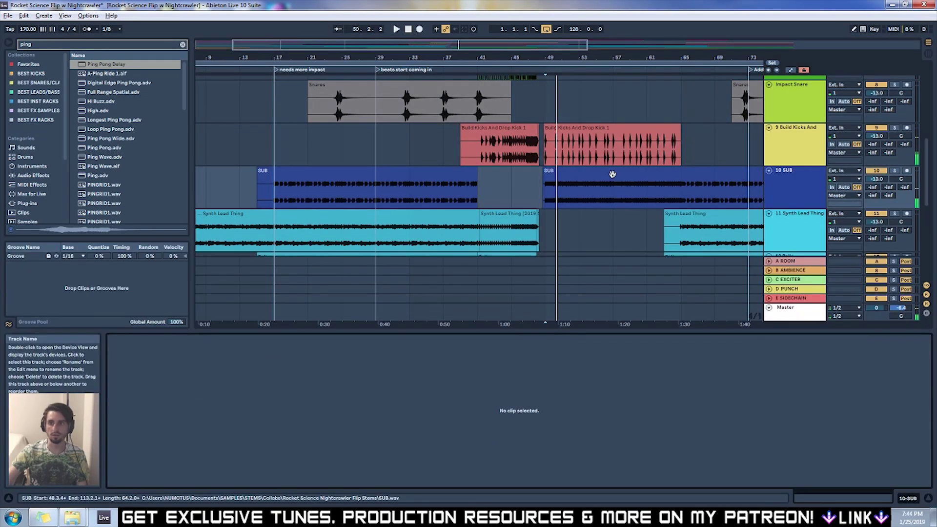
Step: Search the browser for "eq" and add EQ Eight to the SUB track
left_click(60, 45)
type("pingeq")
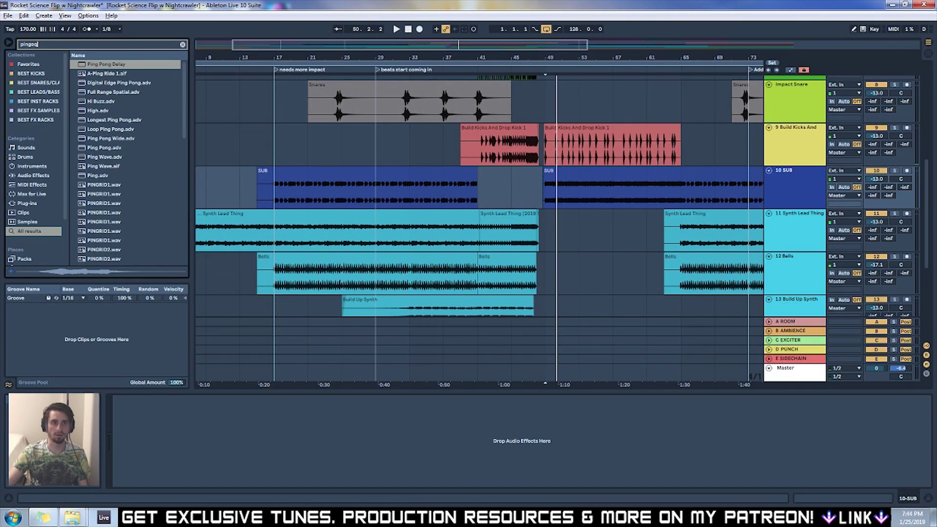
type("eq")
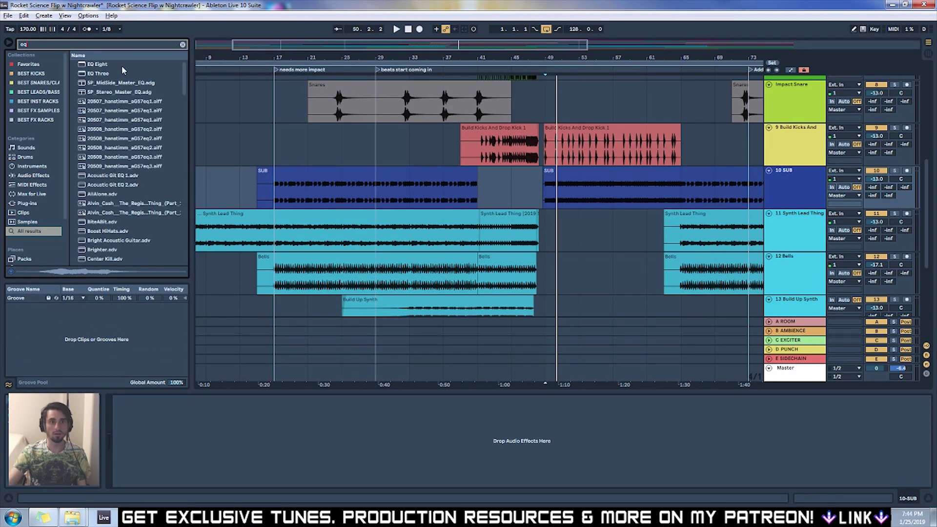
left_click(128, 67)
left_click_drag(362, 185, 363, 186)
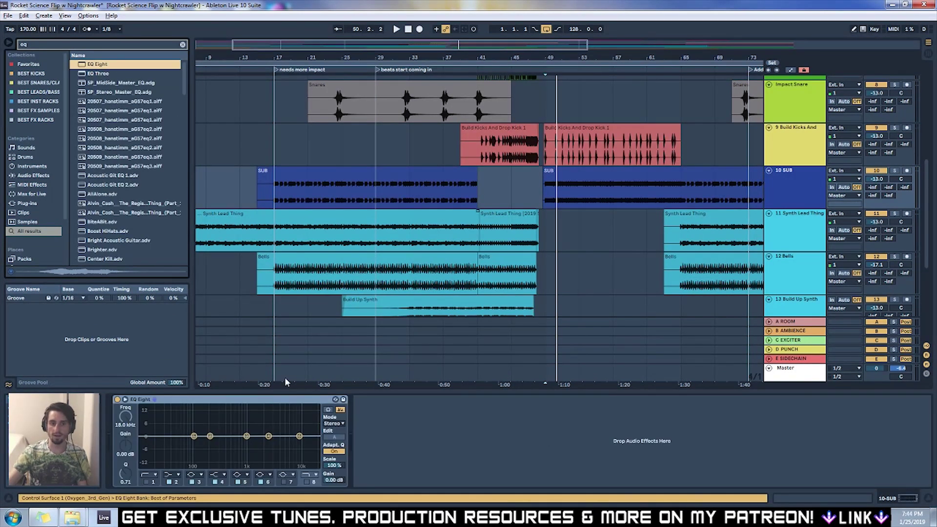
Step: Low-pass the SUB in EQ Eight at 144 Hz with Q 0.85, and raise the soloed track's volume to -3.1 dB
left_click(307, 482)
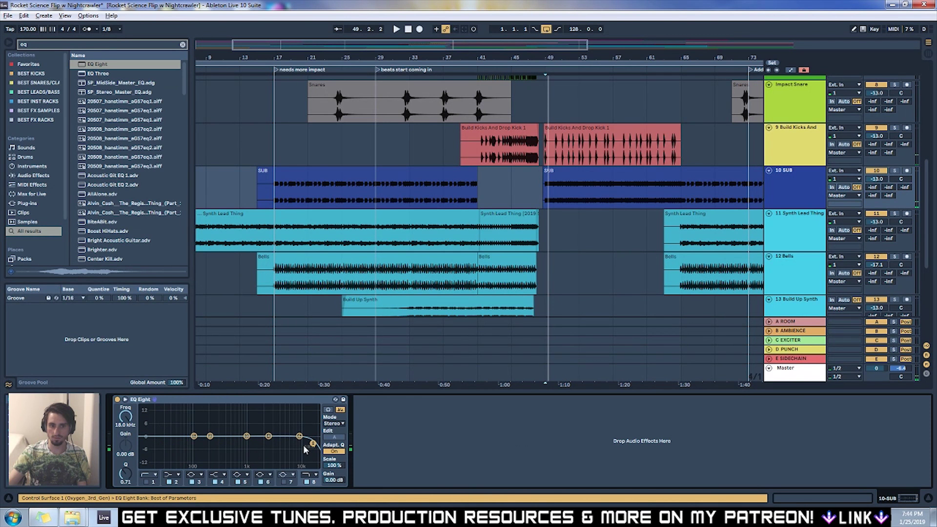
left_click_drag(195, 440, 203, 442)
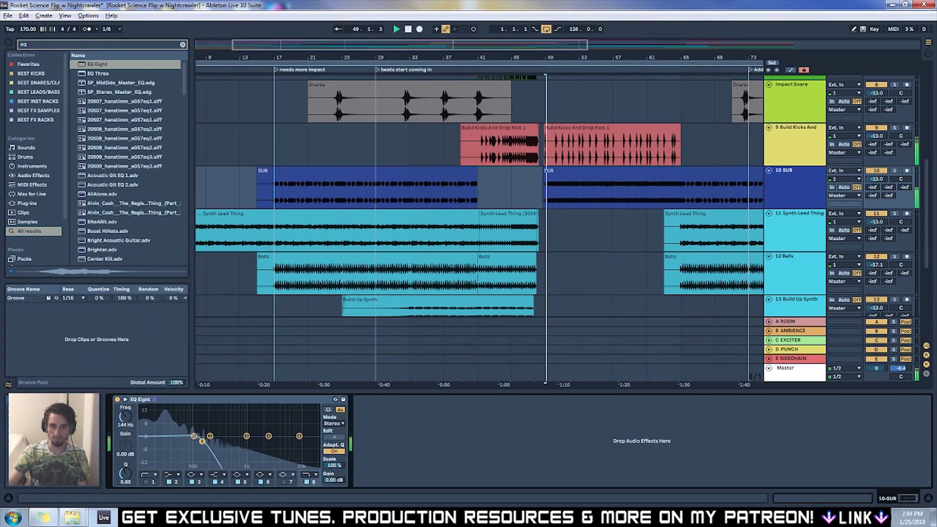
left_click(895, 171)
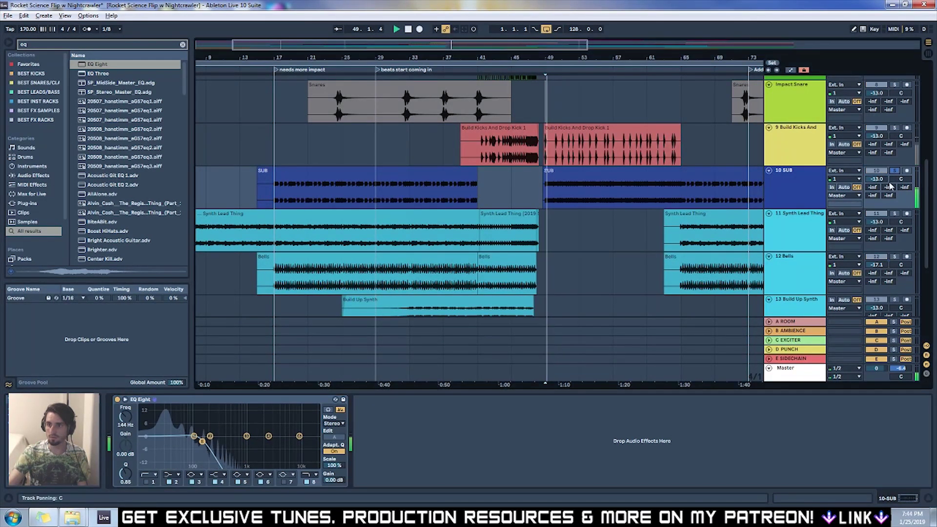
left_click_drag(877, 178, 877, 161)
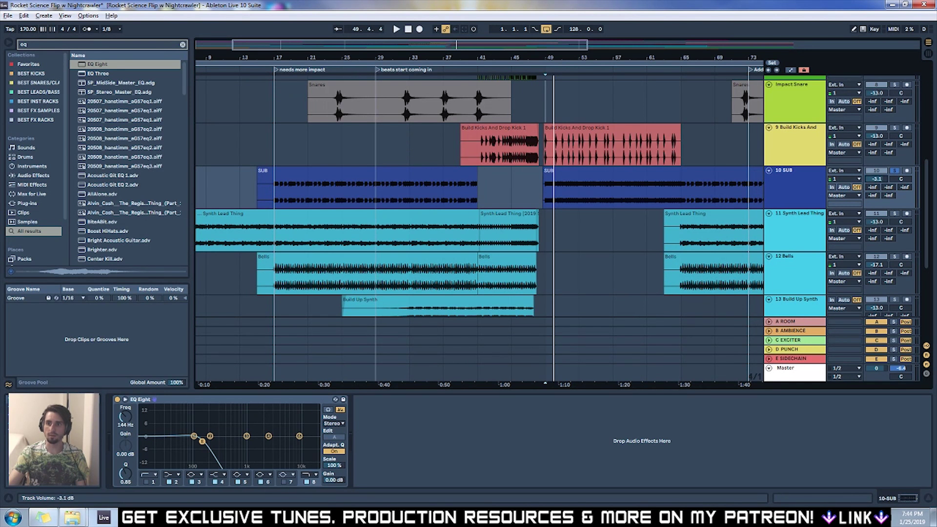
Step: Take the SUB track out of solo and lower its volume to -5.0 dB while playing the drop
left_click(895, 172)
key("space")
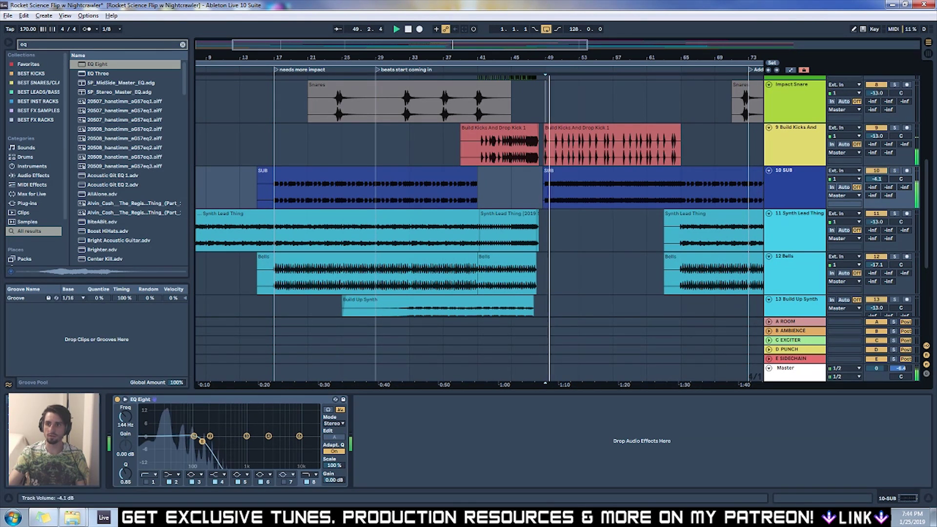
key("space")
Step: Inspect the long SUB clip against the kicks after bar 49 and listen to the start of the drop
left_click(549, 195)
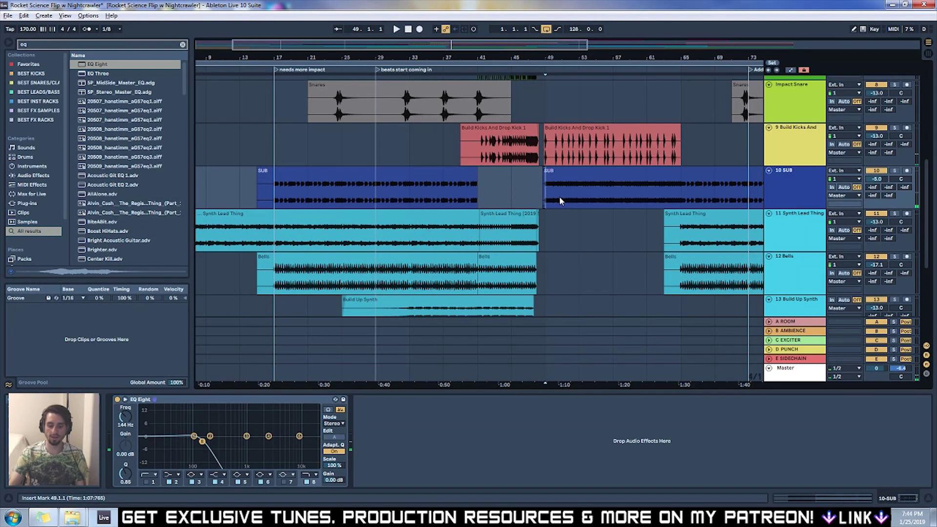
key("plus")
key("plus")
key("plus")
key("plus")
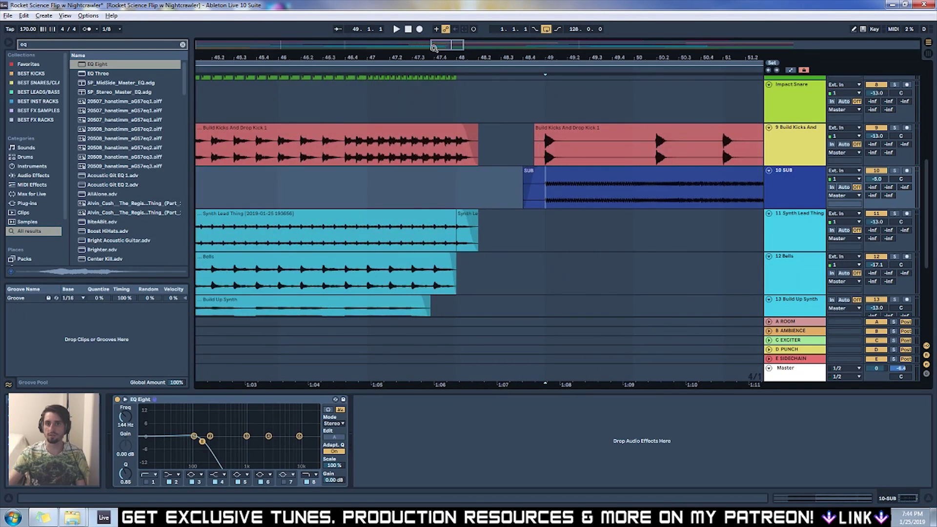
key("minus")
key("minus")
key("minus")
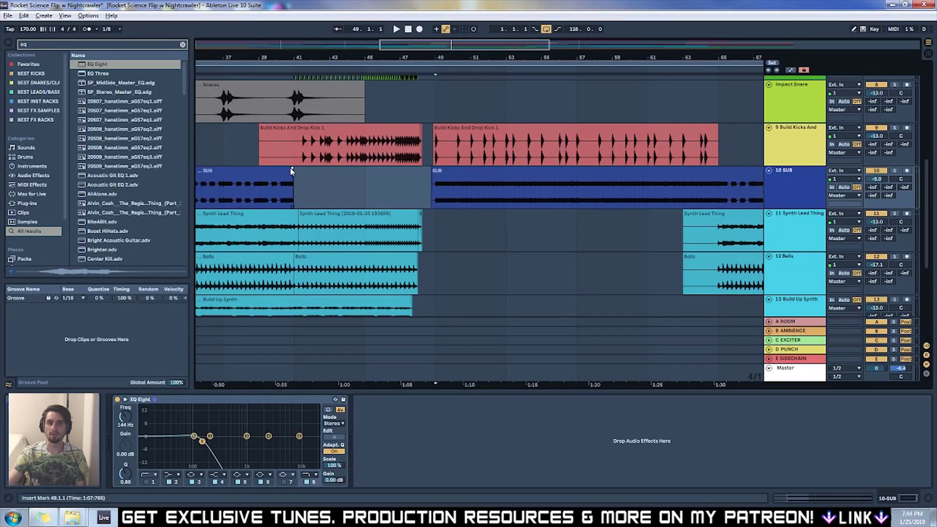
left_click_drag(295, 188, 578, 188)
left_click(508, 197)
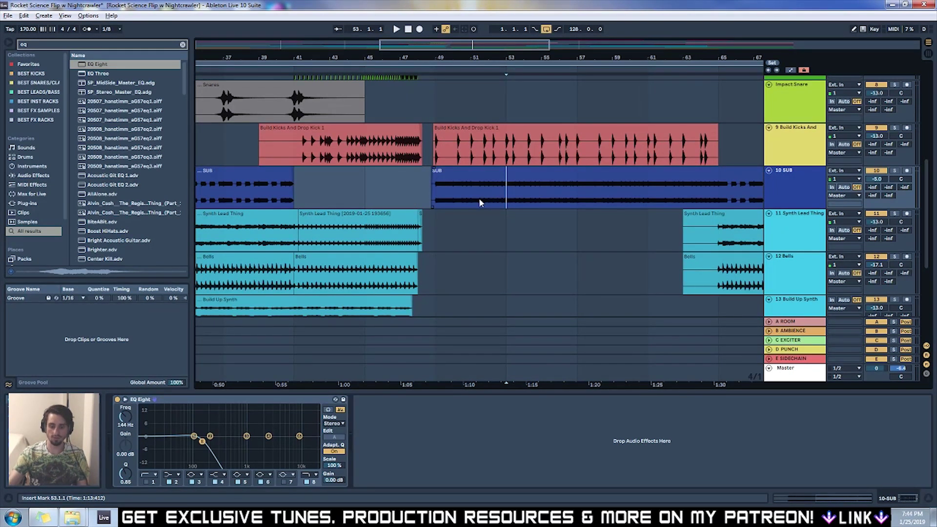
scroll(488, 198, "up", 5, "ctrl")
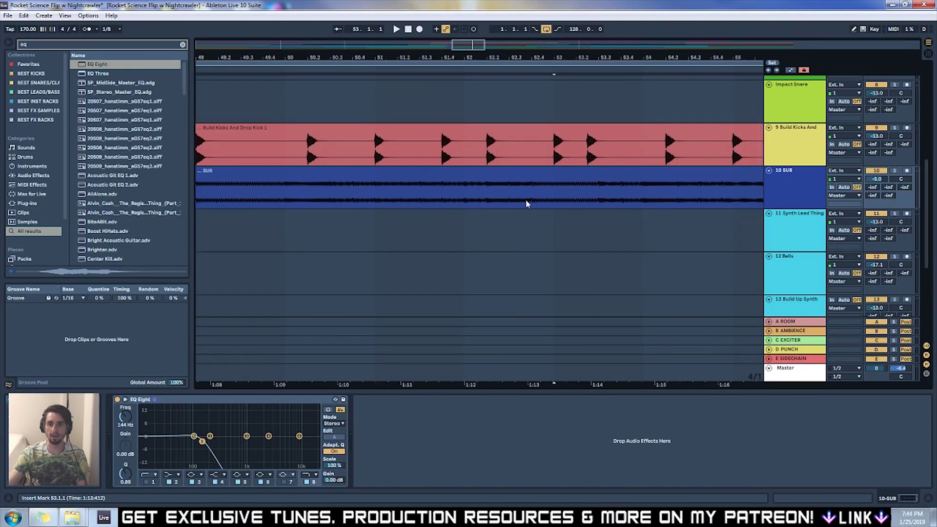
scroll(507, 195, "down", 3, "ctrl")
left_click(371, 98)
key("space")
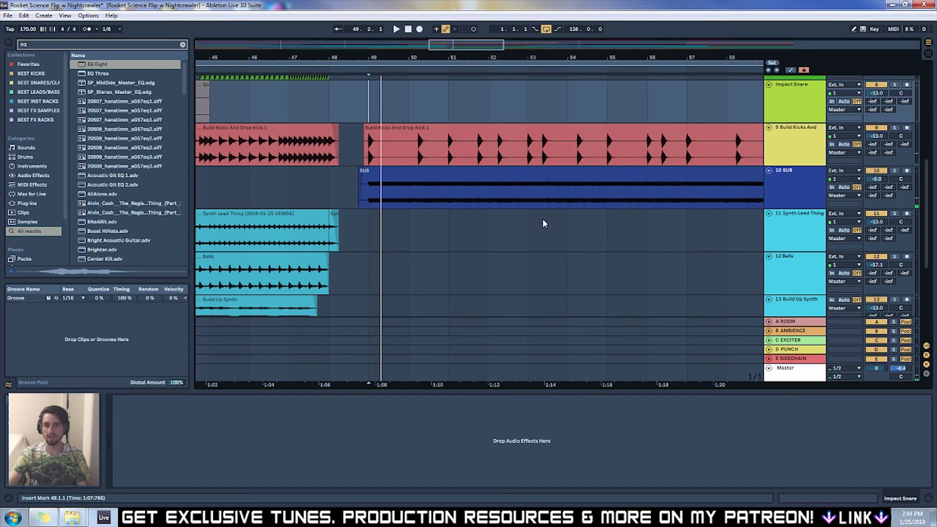
Step: Cut one-beat gaps out of the SUB clip just before bars 53, 57, 61 and 65
left_click_drag(519, 188, 528, 188)
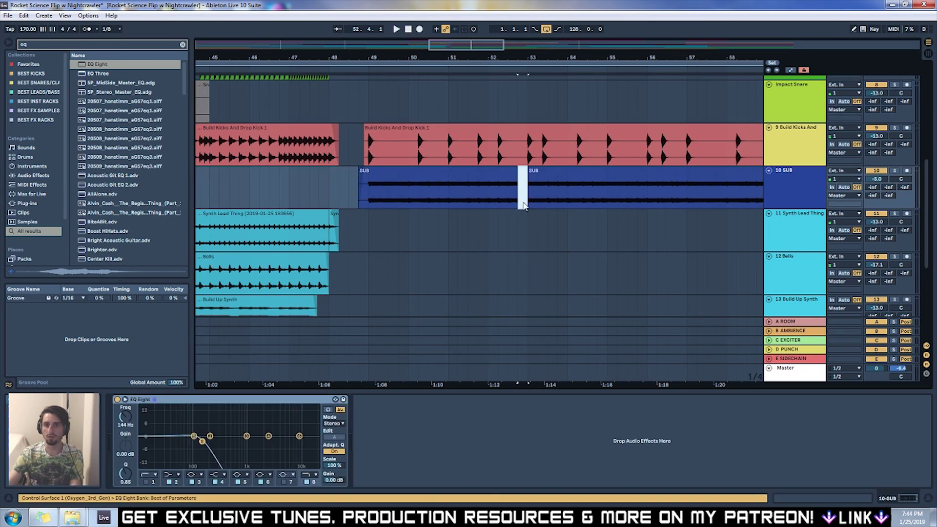
scroll(334, 110, "down", 3, "ctrl")
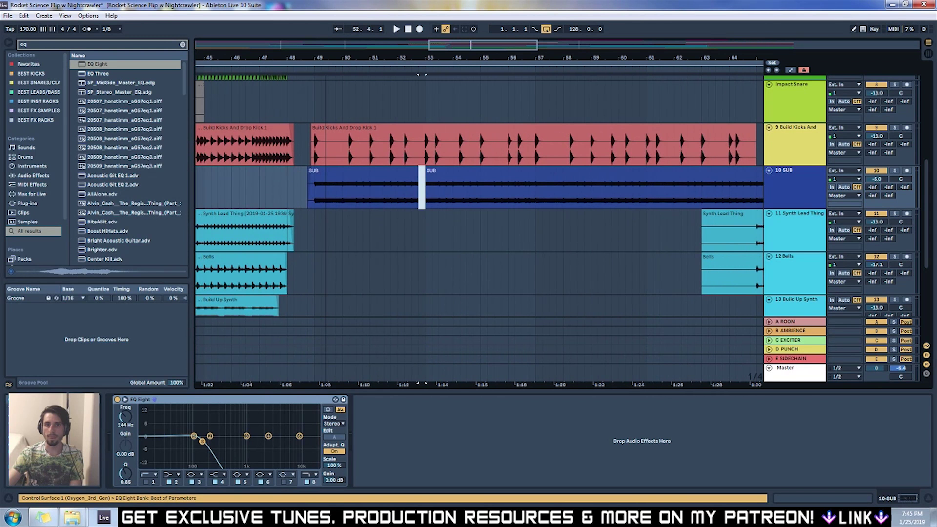
left_click(510, 191)
key("ctrl+e")
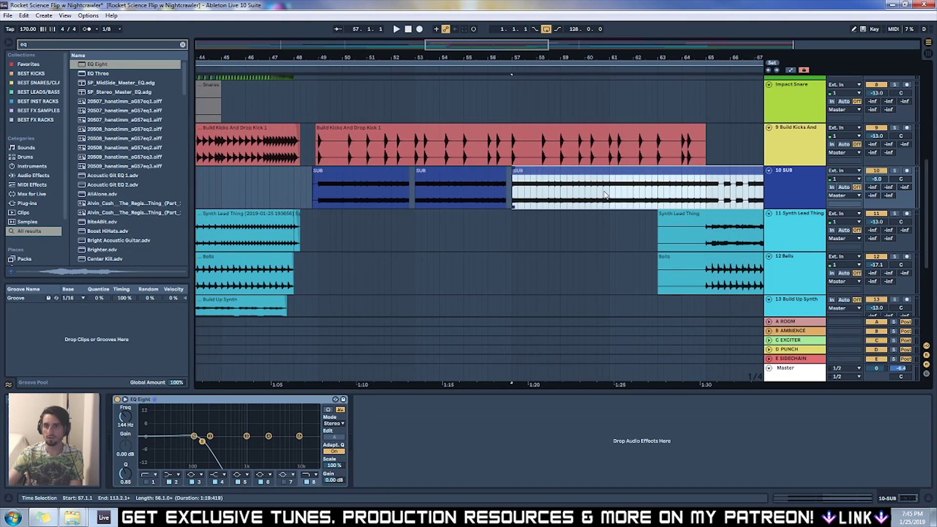
Step: Play the drop from just before bar 49 and add short fade-outs at the ends of the cut SUB pieces
left_click(306, 101)
key("space")
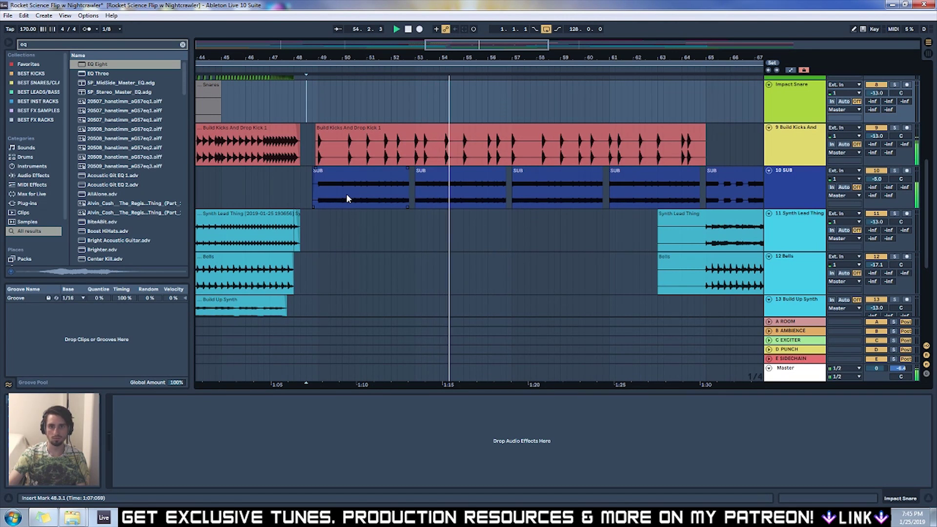
left_click(405, 168)
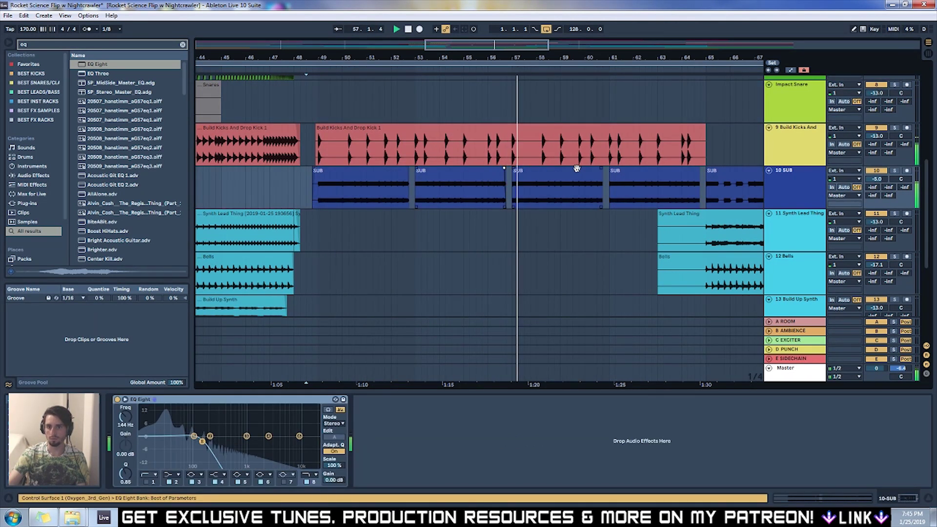
key("space")
left_click(612, 172)
left_click(320, 175)
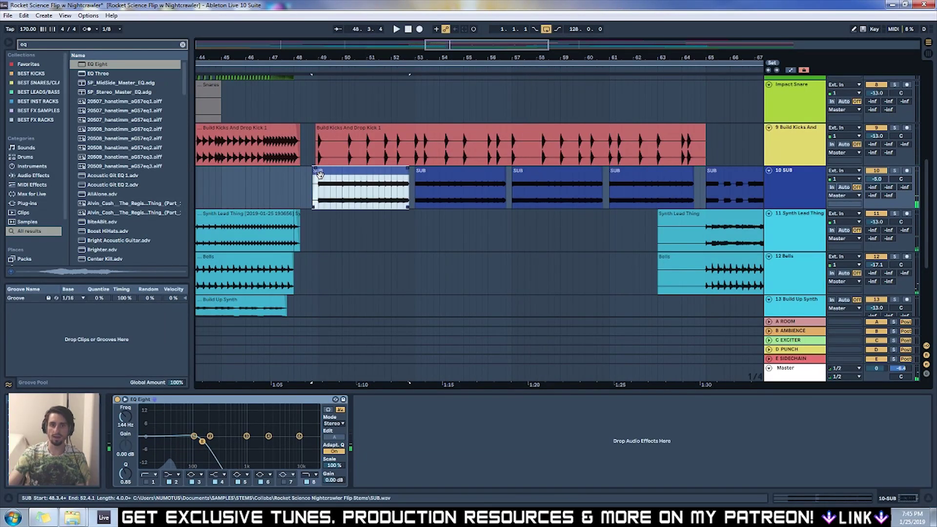
Step: Cut the SUB from 50.1 to 50.2 so its next note starts on the kick, and fade out the first note
left_click(348, 199)
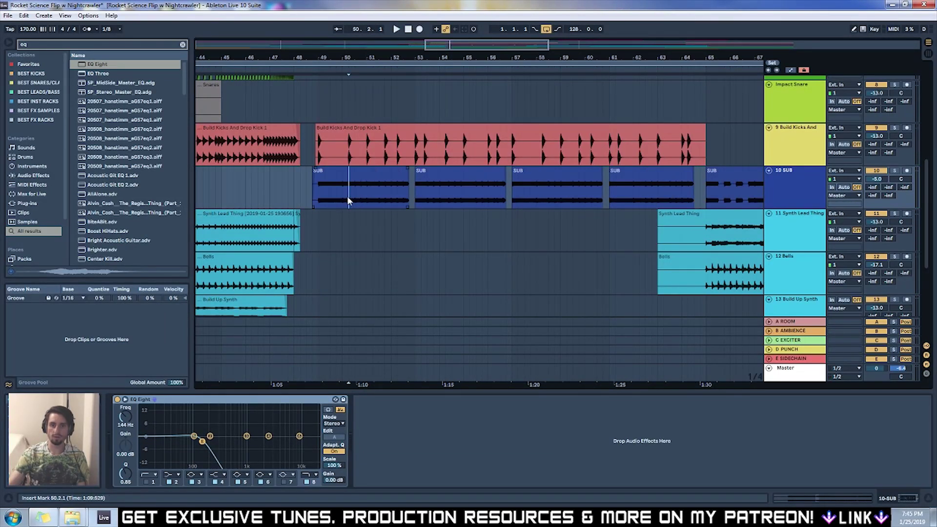
key("plus")
key("plus")
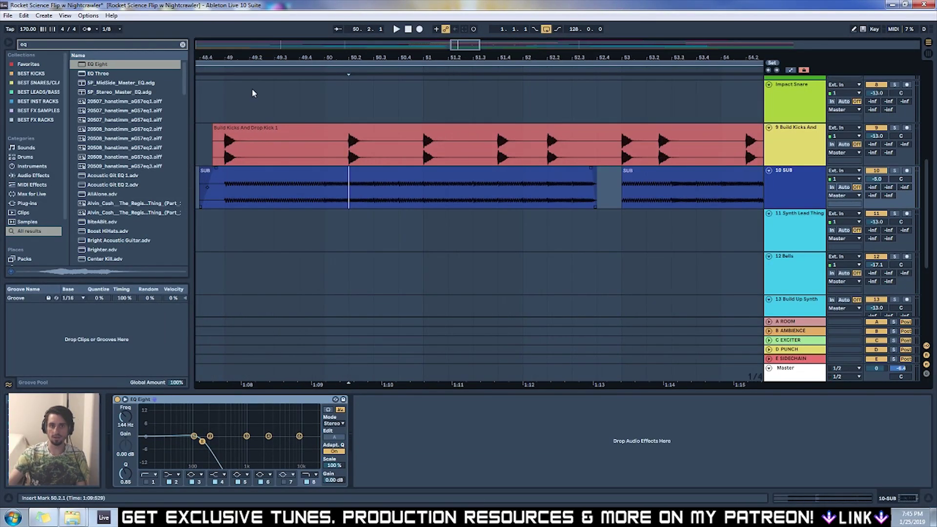
left_click(212, 72)
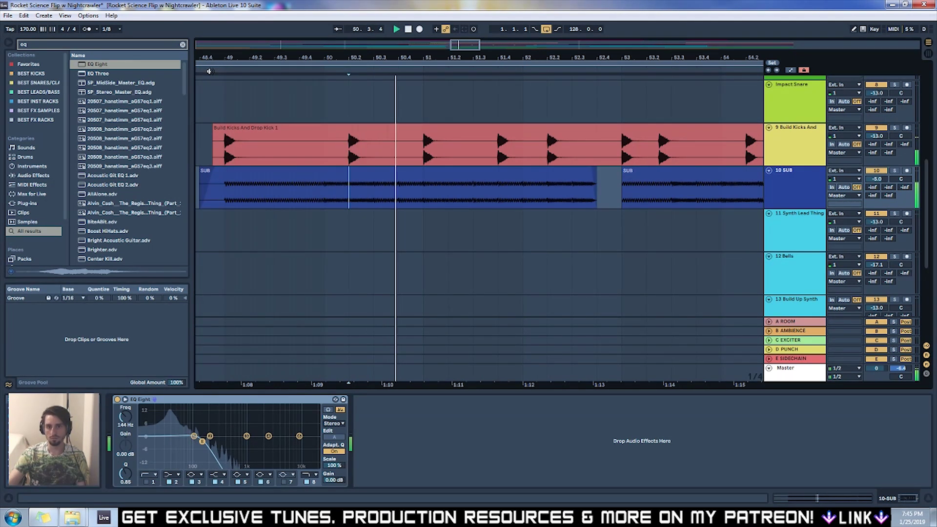
left_click_drag(325, 191, 391, 198)
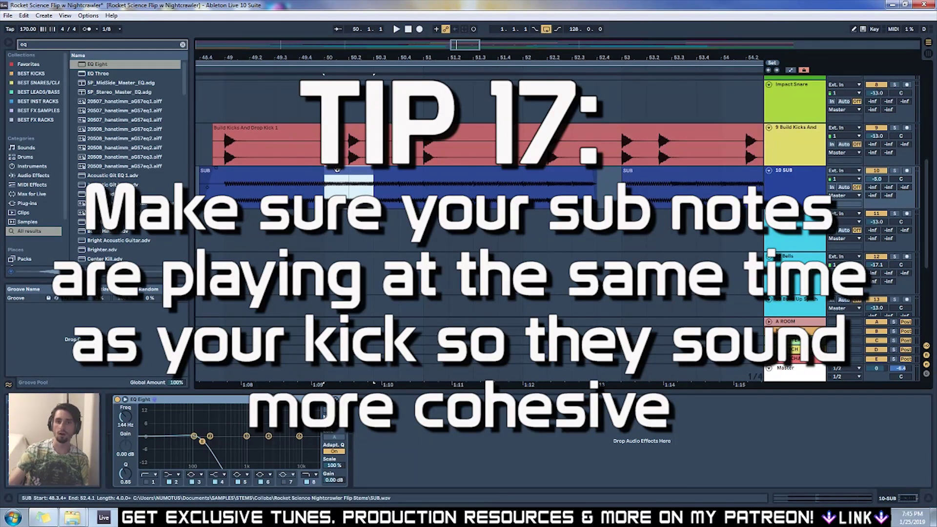
left_click_drag(341, 175, 317, 184)
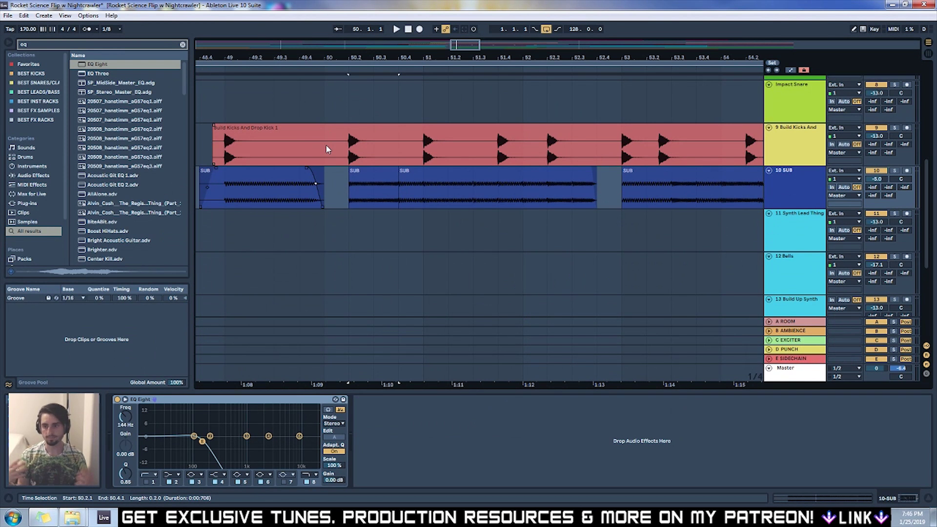
key("minus")
key("minus")
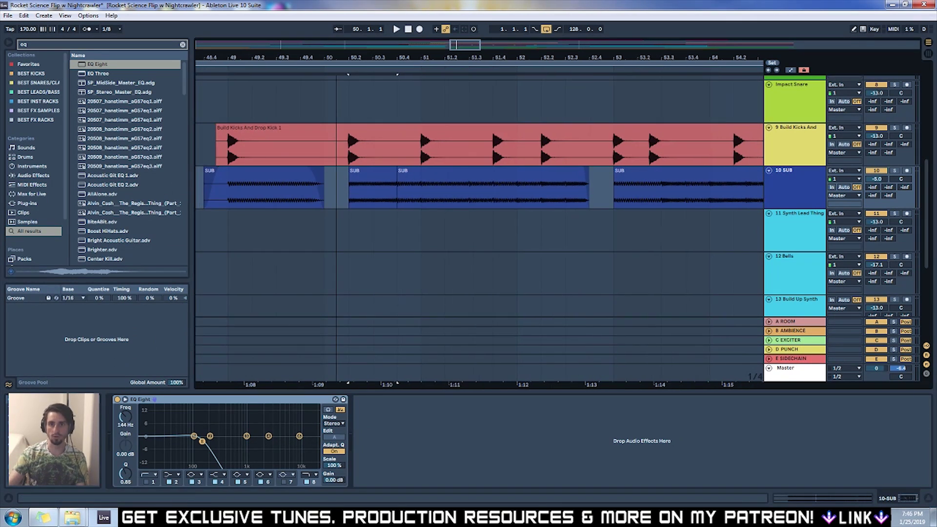
mouse_move(320, 166)
left_click_drag(323, 186, 324, 182)
Step: Play from just before bar 49 and make the SUB note starting at 50.2 end on the kick at bar 51
left_click(252, 70)
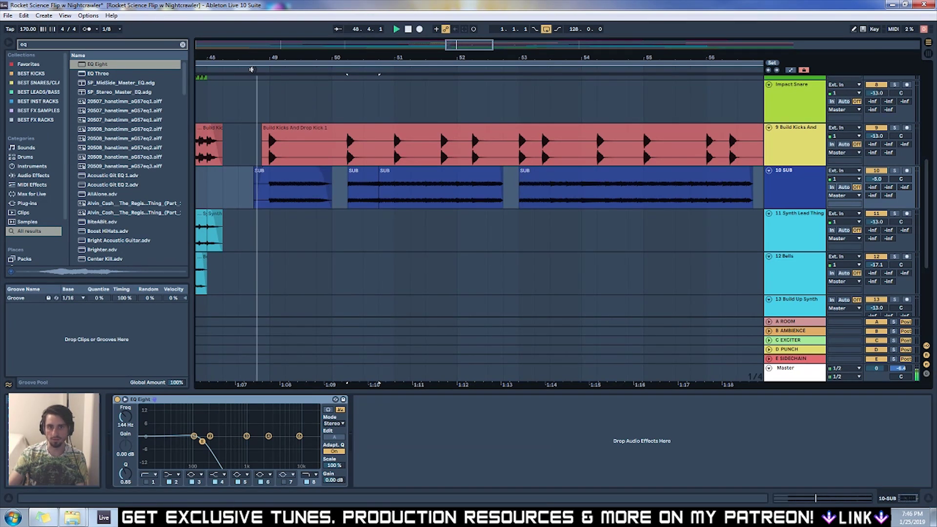
left_click_drag(383, 177, 400, 176)
left_click(385, 176)
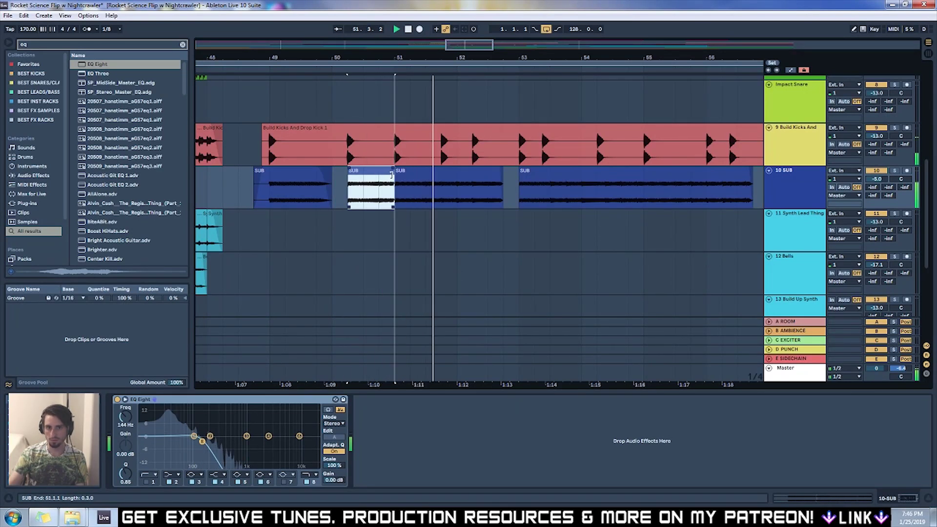
Step: Solo the kick and SUB tracks and listen to how their notes line up from bar 49 to 53
key("Up")
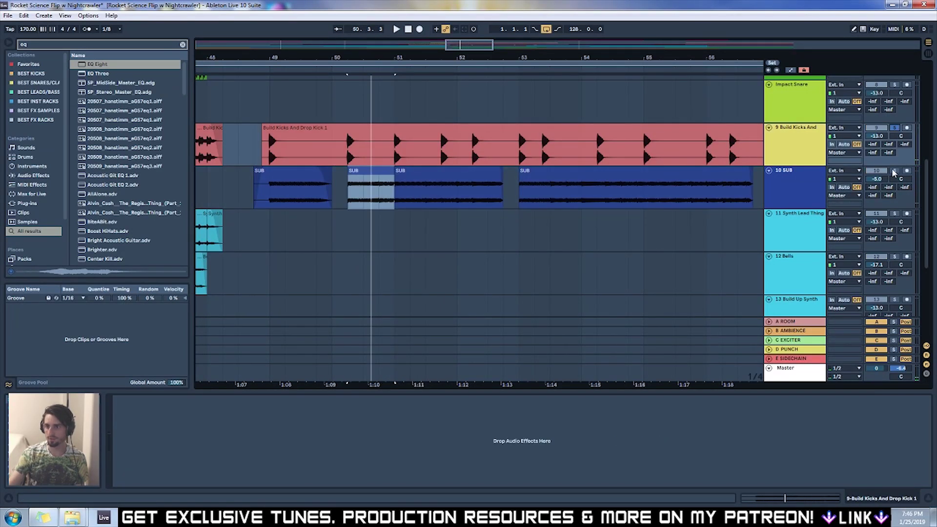
left_click(358, 69)
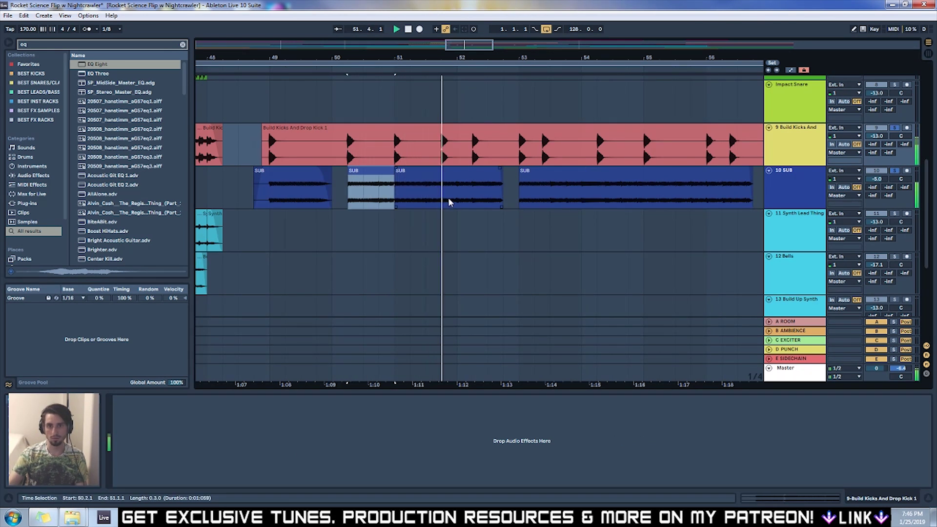
left_click(258, 70)
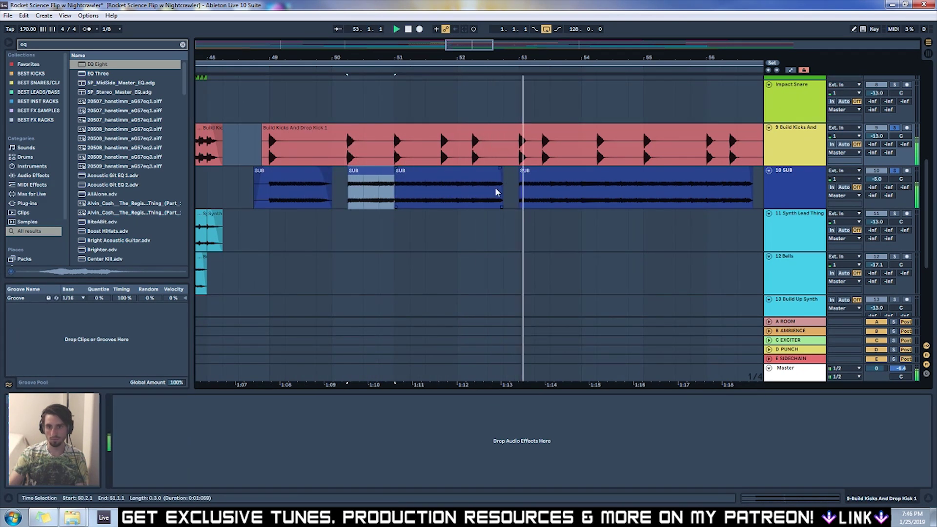
key("space")
Step: Split the SUB at the 51.4 kick and shorten the note starting at bar 51 to end at 51.3
mouse_move(426, 189)
left_mouse_down()
mouse_move(442, 188)
mouse_move(439, 174)
left_mouse_up()
left_click(423, 171)
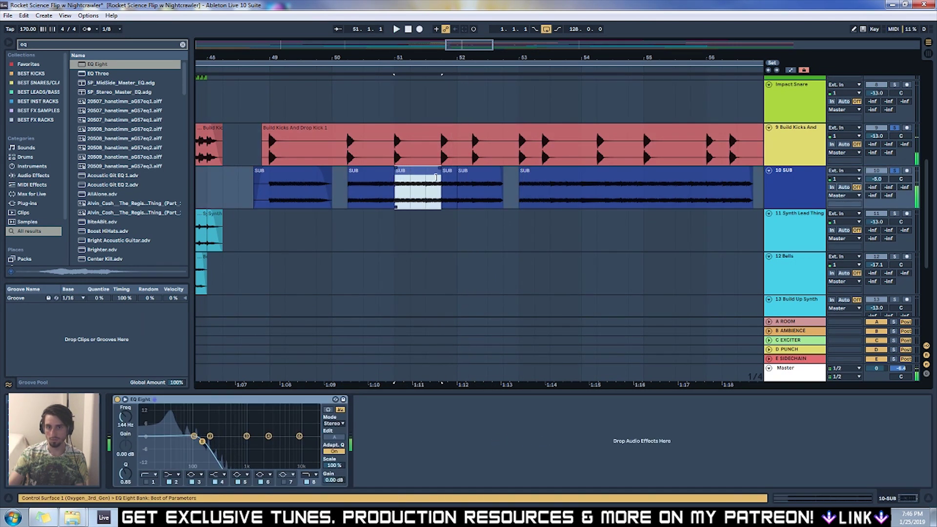
key("space")
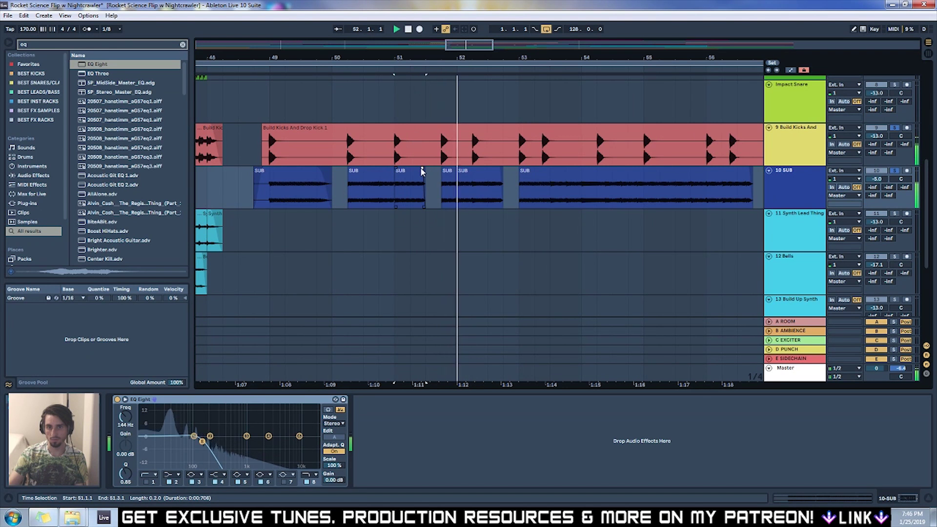
key("space")
Step: Move the kick slice at 54.2 to 54.1, leave its old spot empty, and play the result
left_click_drag(600, 146, 591, 130)
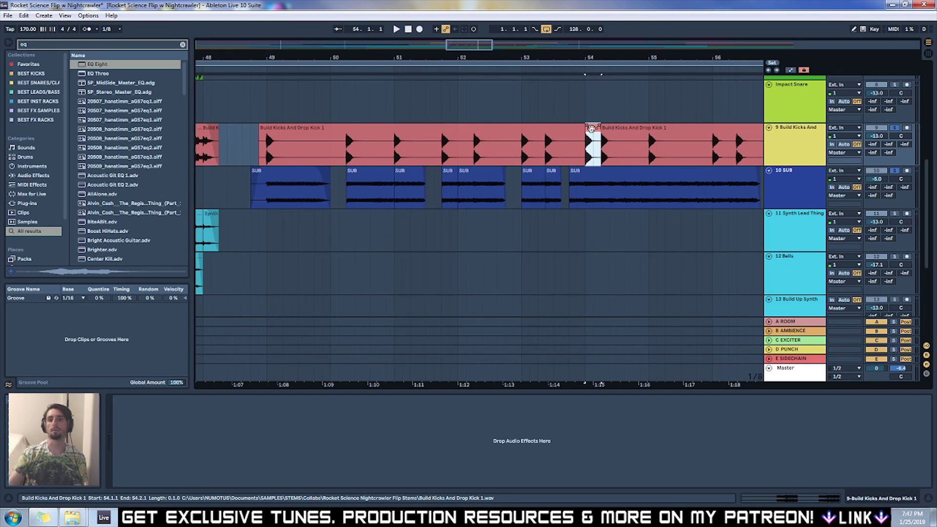
key("space")
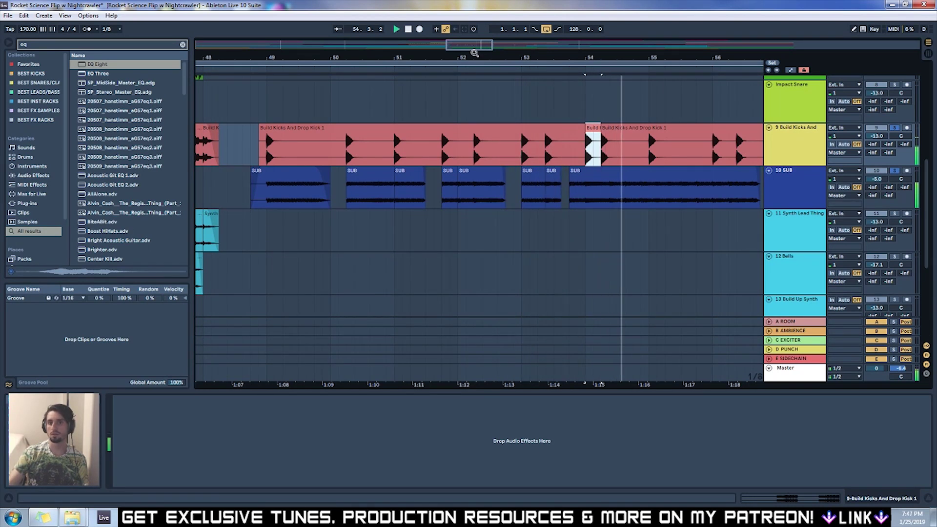
key("space")
key("minus")
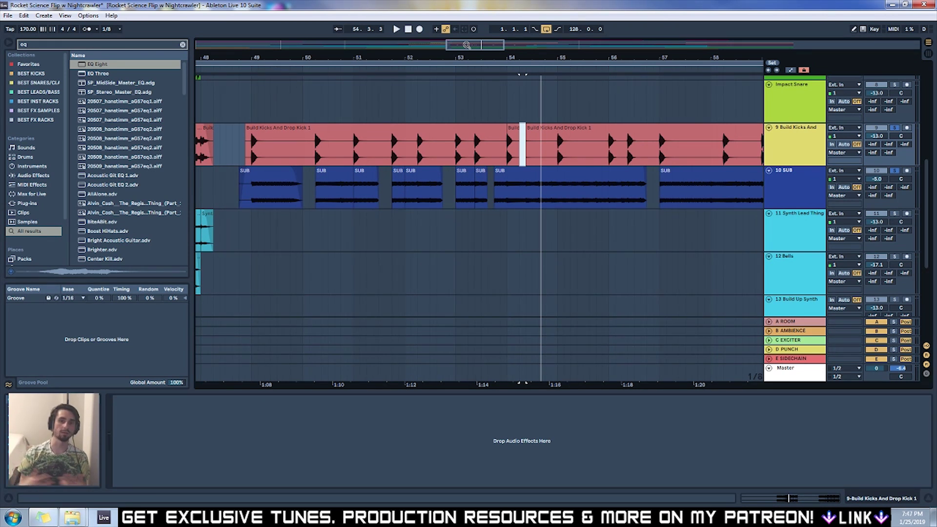
Step: Cut a gap in the SUB before bar 55, split it midway through that bar, and add a matching kick slice there
left_click_drag(470, 45, 492, 46)
key("space")
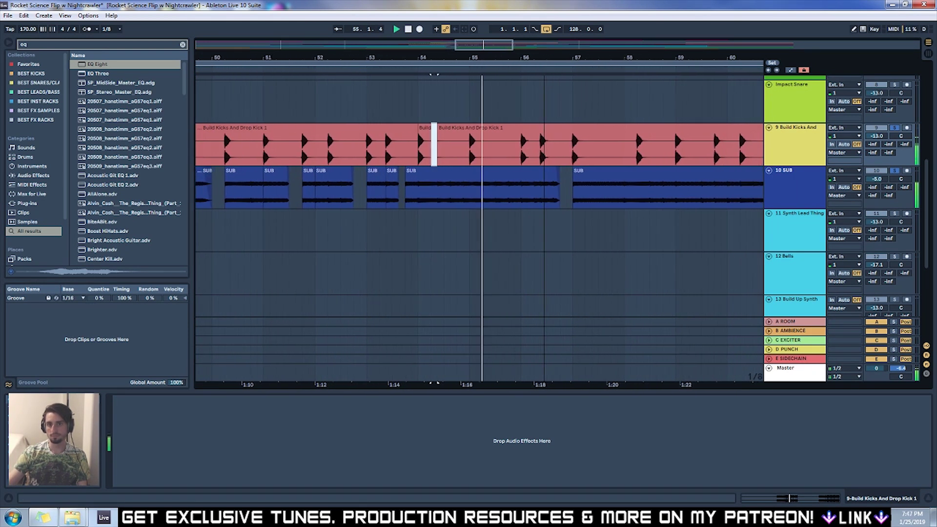
key("space")
left_click_drag(460, 186, 486, 186)
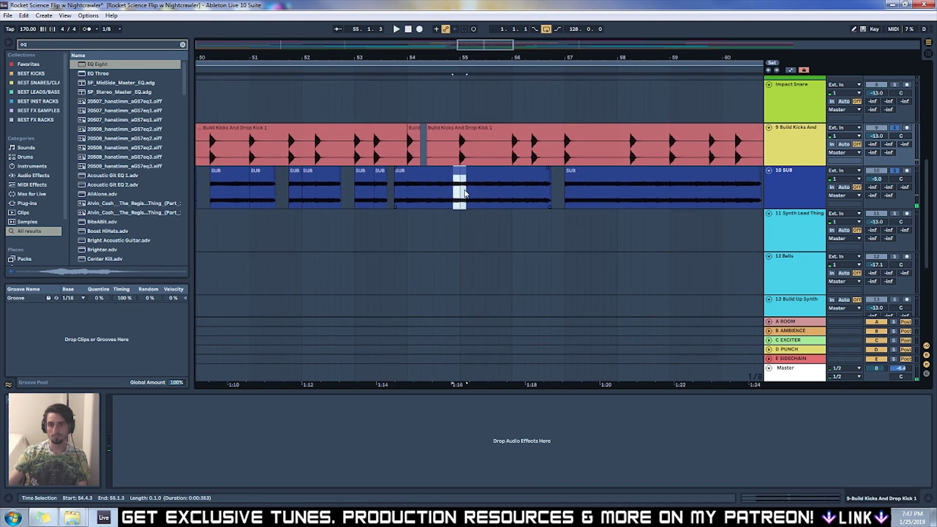
key("ctrl+e")
key("space")
left_click(518, 190)
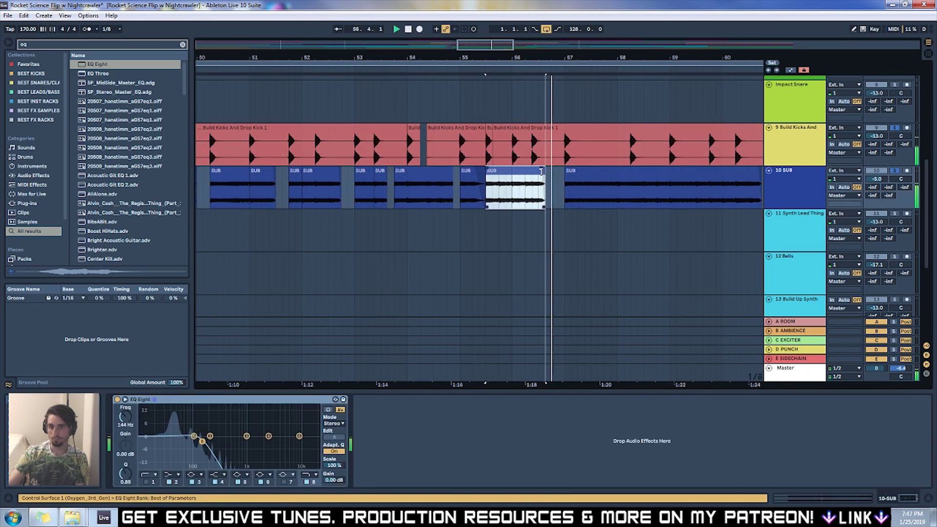
Step: Cut the SUB between bars 57 and 60 into notes that follow the kicks, including one from 58.2 to 58.4
left_click(624, 199)
left_click_drag(631, 186, 644, 186)
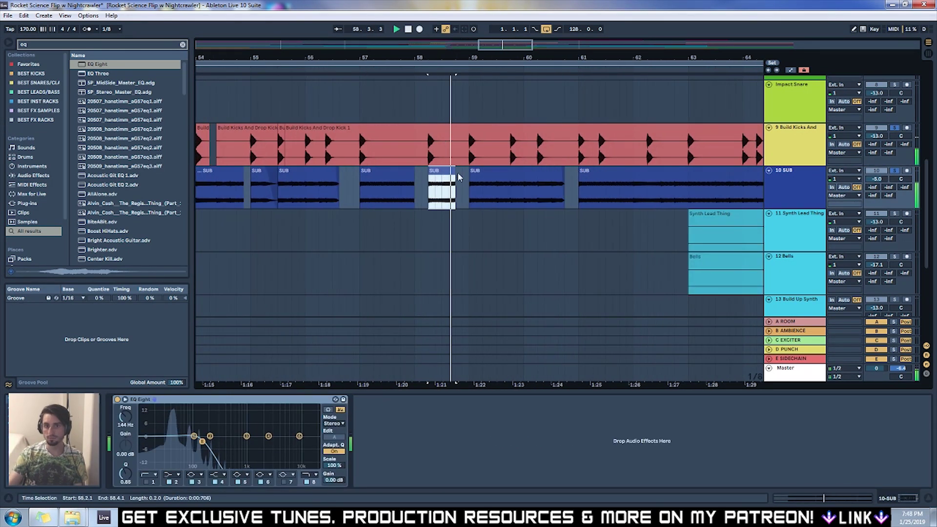
left_click_drag(510, 186, 525, 185)
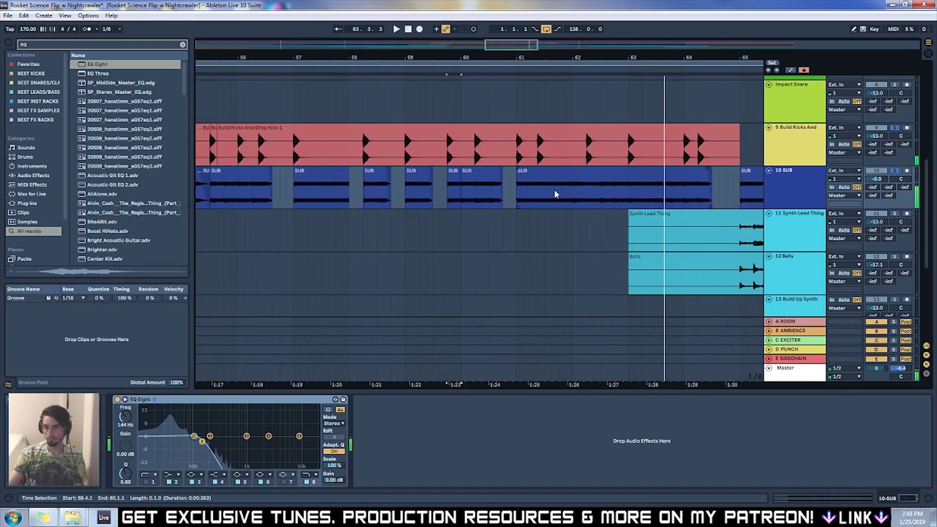
Step: Cut a gap in the SUB just before bar 62 and rearrange the bar 62 kick to match the SUB note
key("ctrl+e")
left_click_drag(586, 147, 621, 147)
left_click_drag(510, 45, 550, 54)
left_click(409, 172)
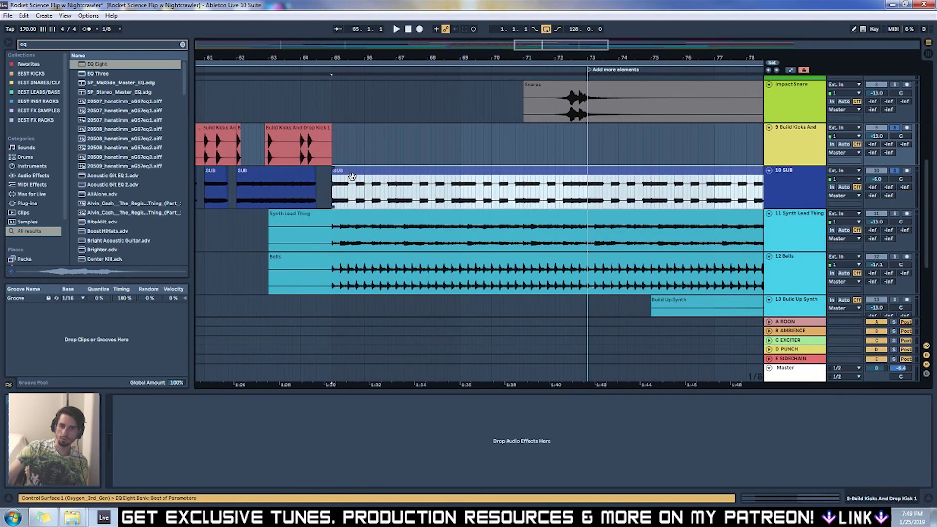
Step: Play the SUB from bar 65 and from the drop start at bar 49 to compare the two sections
left_click(334, 115)
key("space")
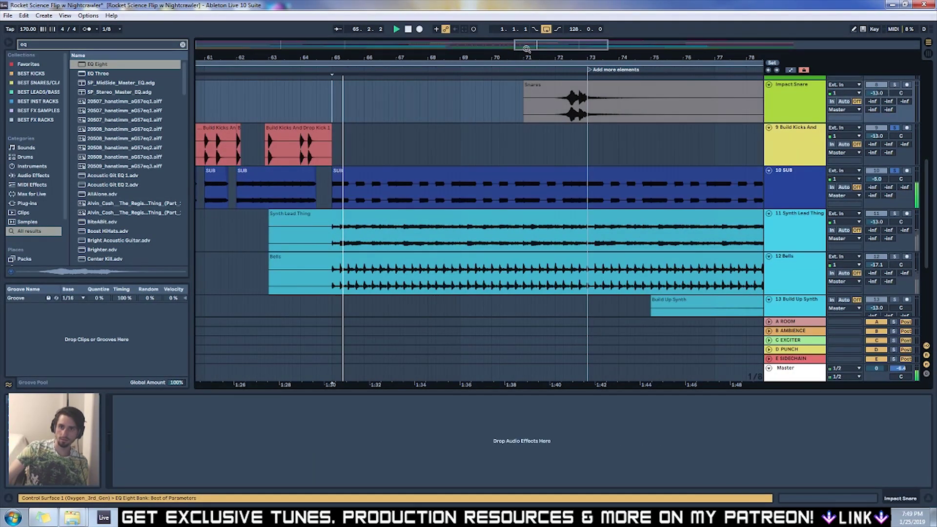
key("minus")
key("minus")
left_click(336, 113)
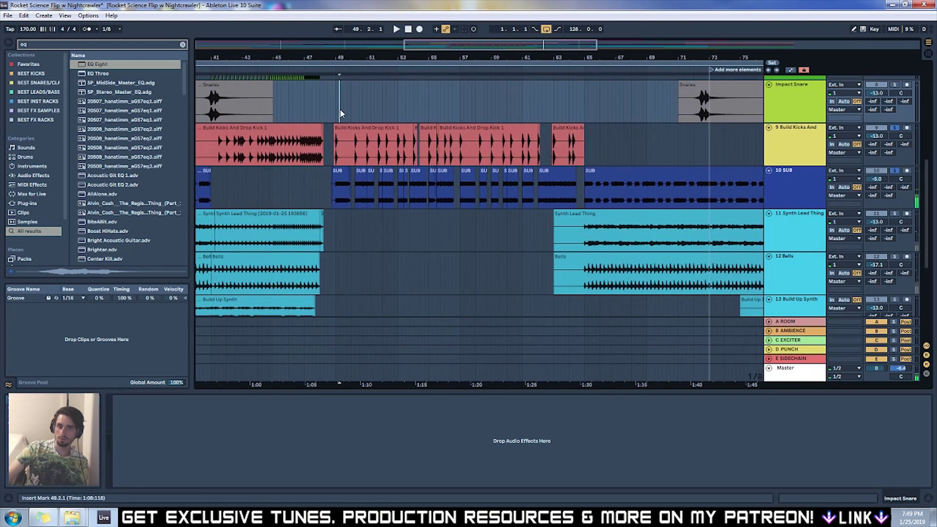
left_click(336, 193)
key("space")
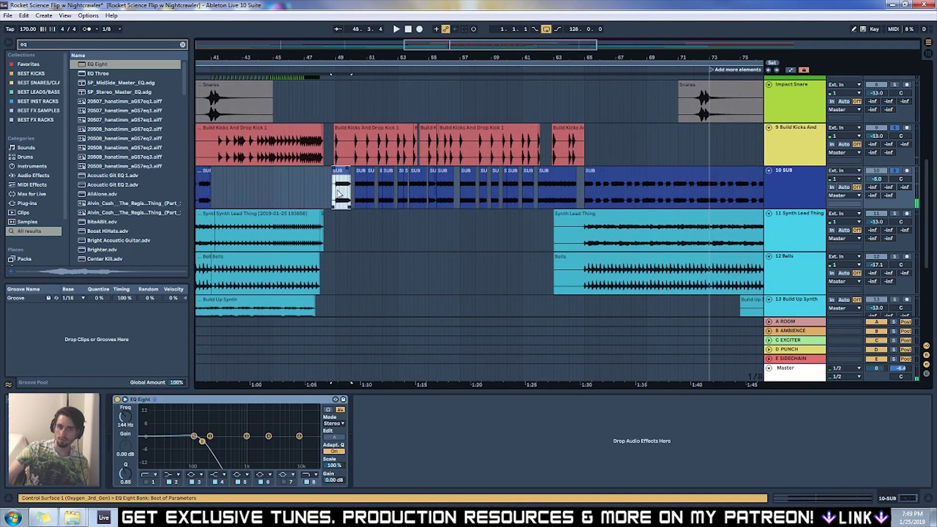
left_click(601, 144)
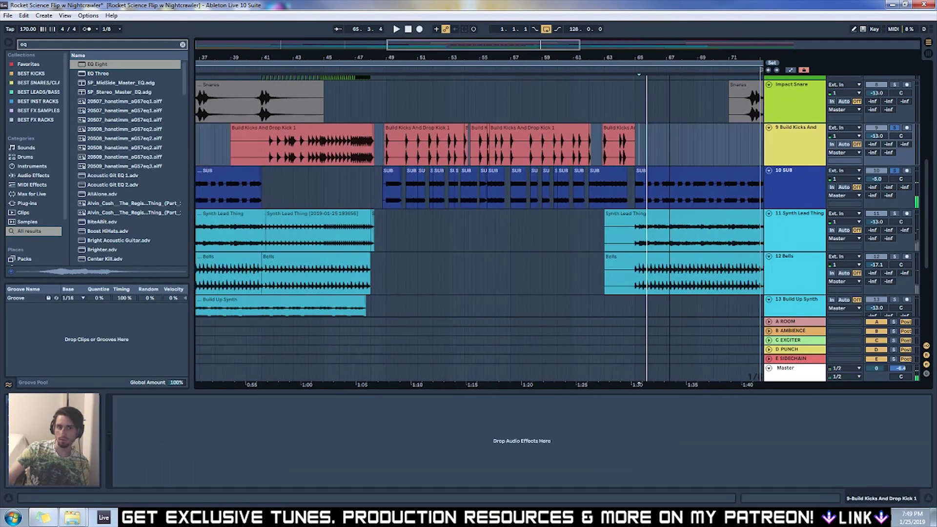
Step: Play from bar 26, bar 49 and the "beats start coming in" locator to compare the SUB before and during the drop
left_click_drag(544, 45, 462, 45)
left_click(217, 69)
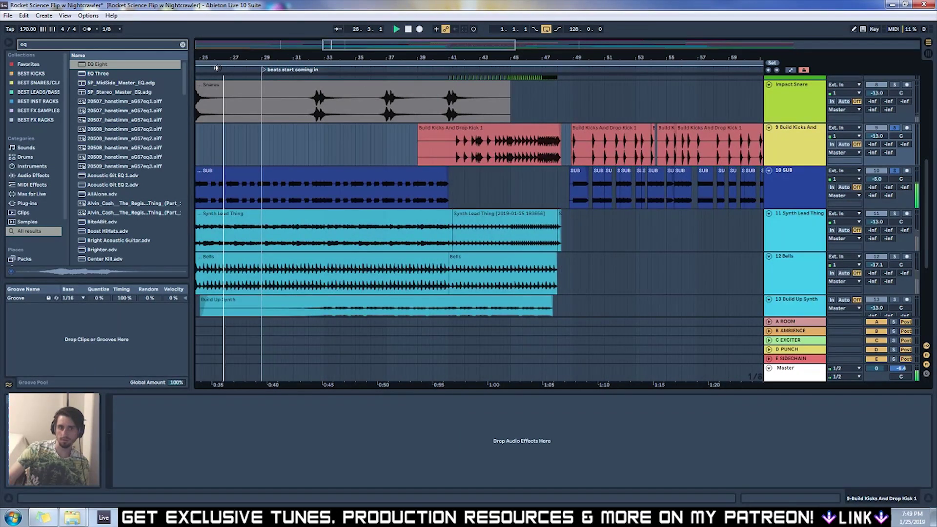
left_click(569, 69)
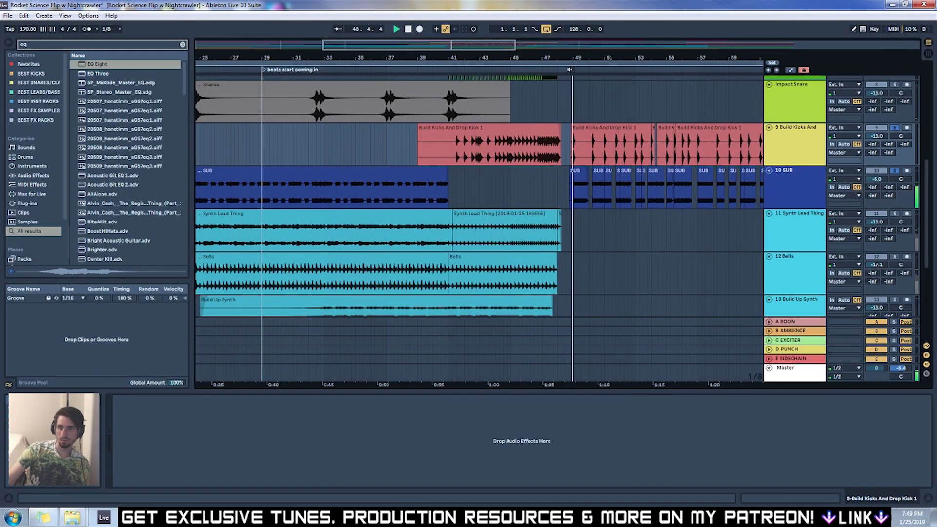
left_click(262, 69)
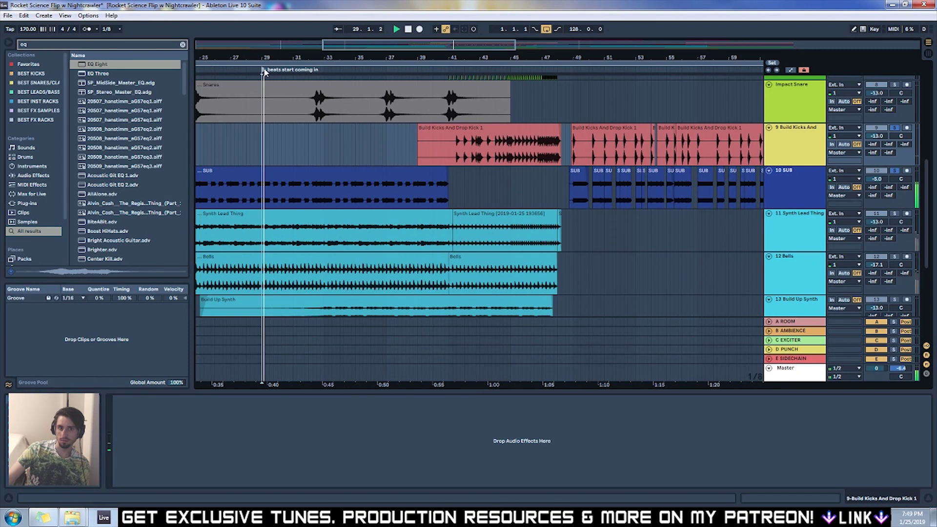
left_click_drag(369, 57, 337, 53)
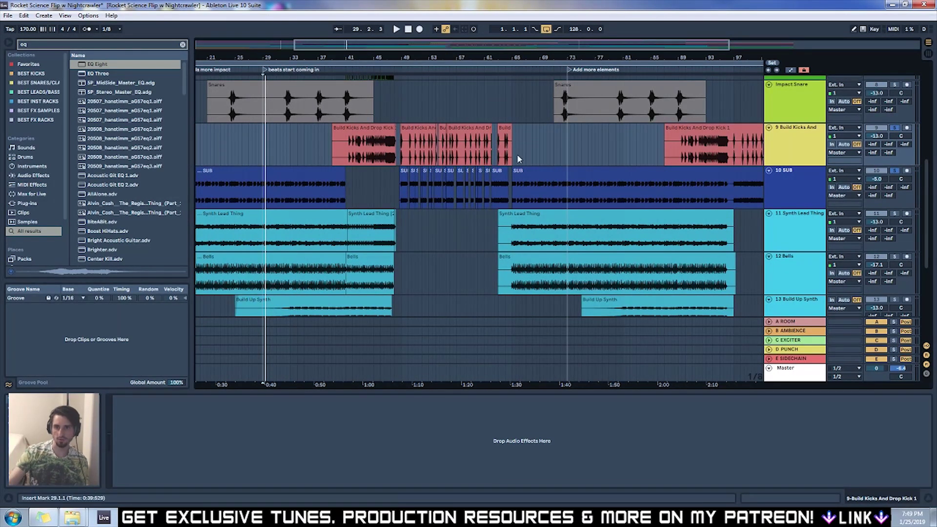
scroll(268, 152, "left", 5)
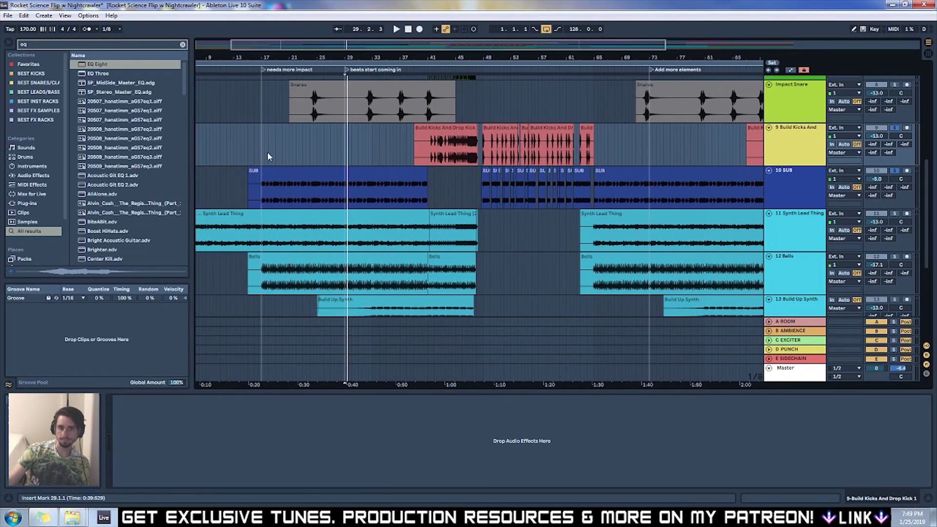
Step: Warp the first SUB clip in Beats mode, transpose it to -2 st, and play it from the "needs more impact" locator
double_click(268, 171)
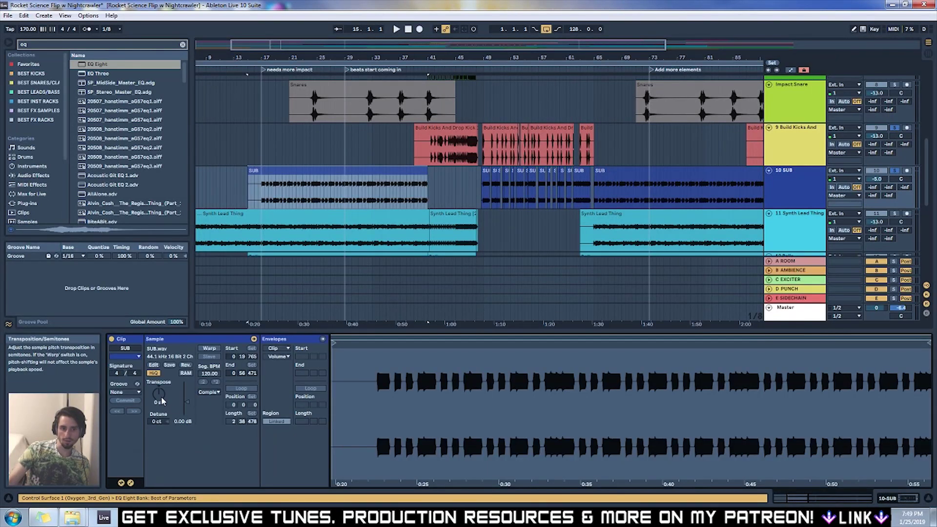
key("space")
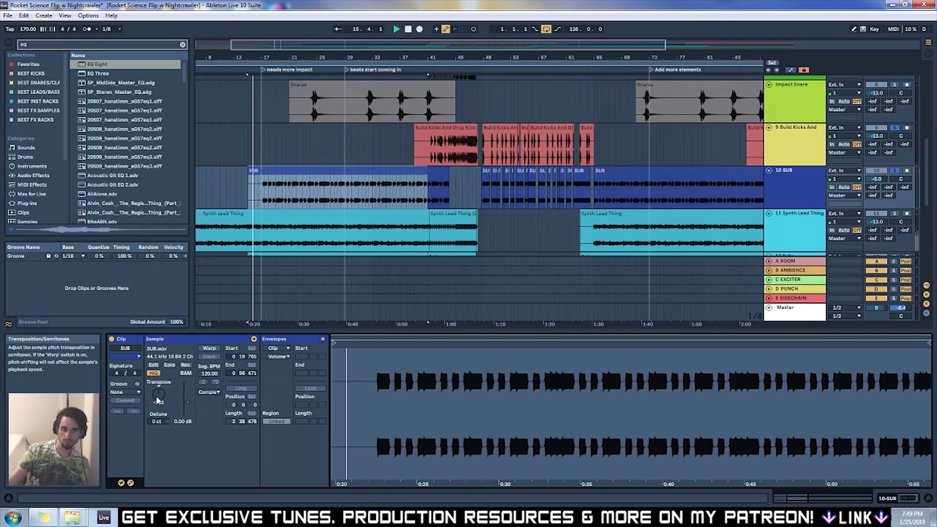
key("space")
left_click(209, 348)
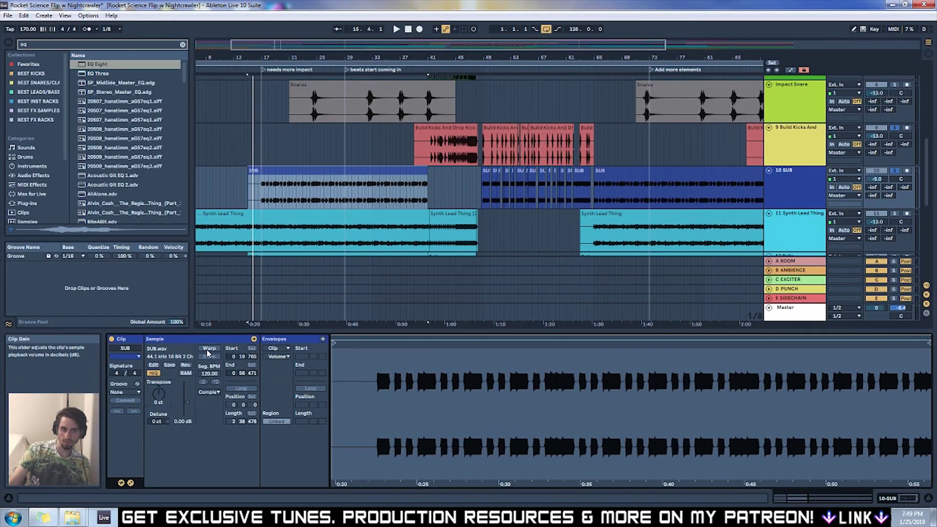
left_click_drag(162, 401, 162, 399)
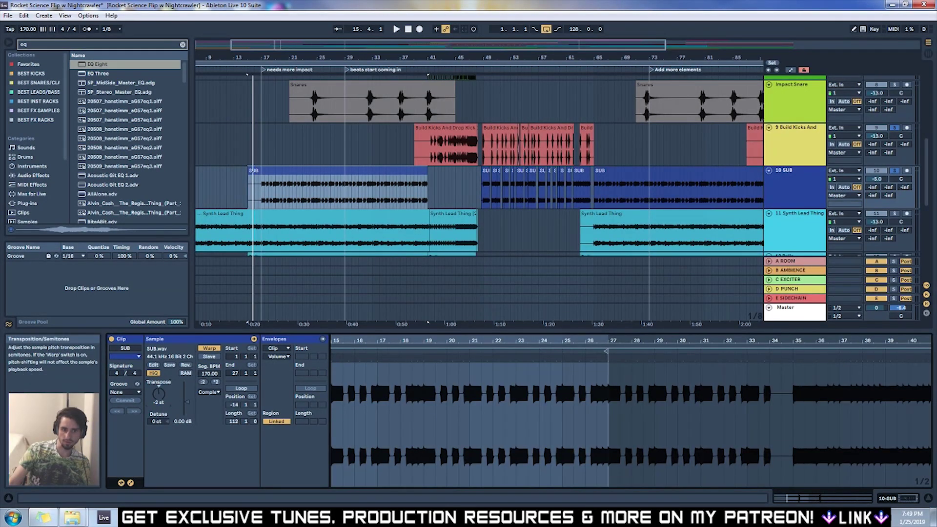
double_click(263, 70)
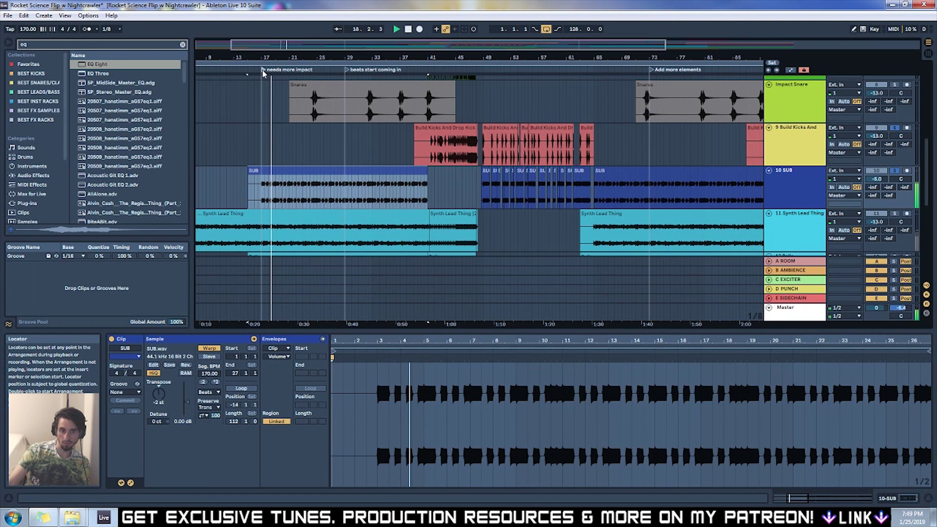
Step: Set the gain of the Bells clip between bars 41 and 48 to -6.85 dB
left_click(605, 173)
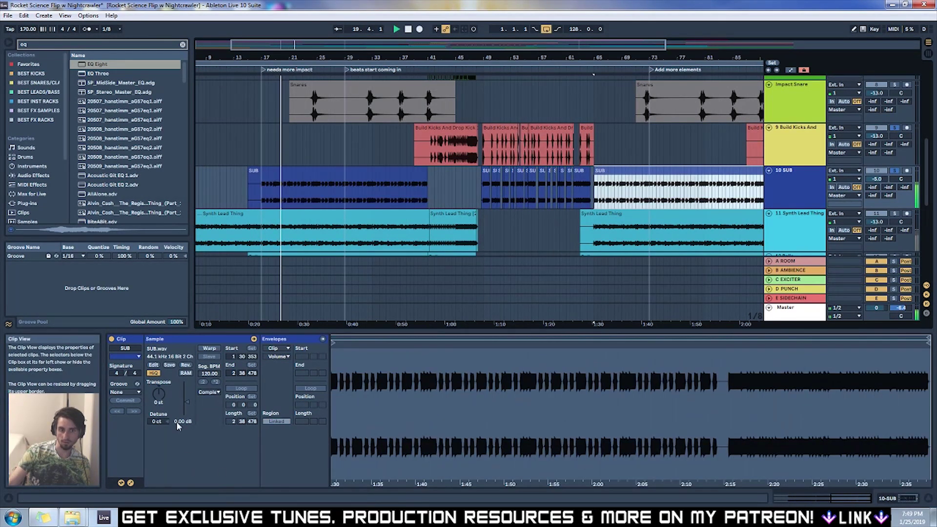
scroll(656, 97, "right", 8)
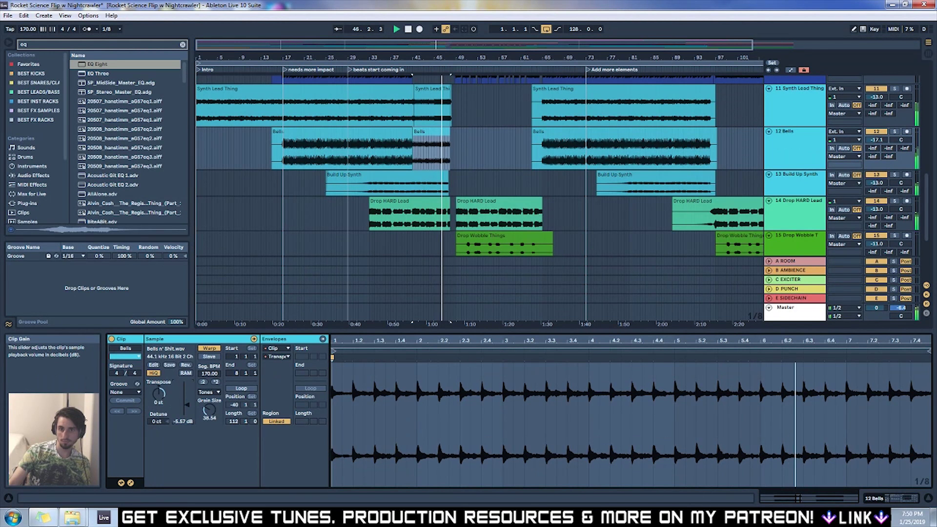
left_click_drag(187, 404, 187, 408)
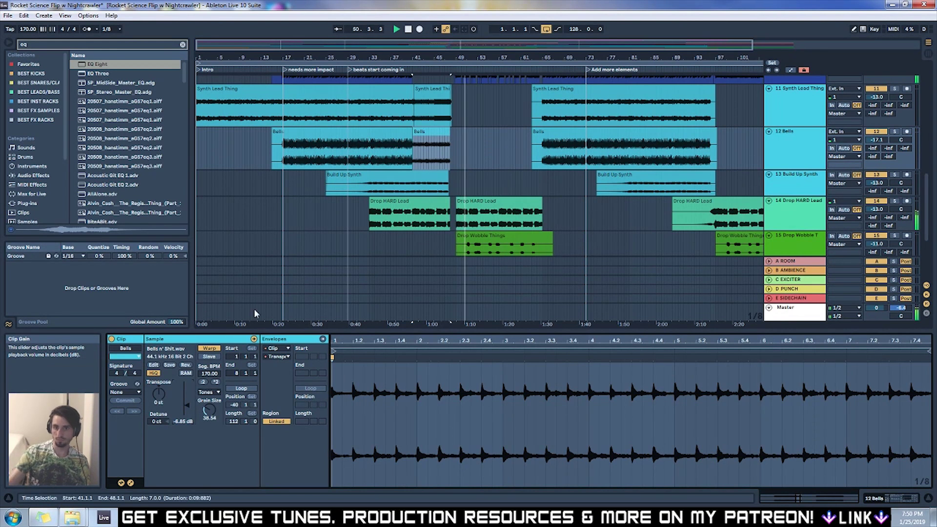
Step: Move the kick slice at 55.3 half a beat later and open a matching gap in the SUB underneath it
left_click(490, 166)
scroll(495, 167, "up", 5)
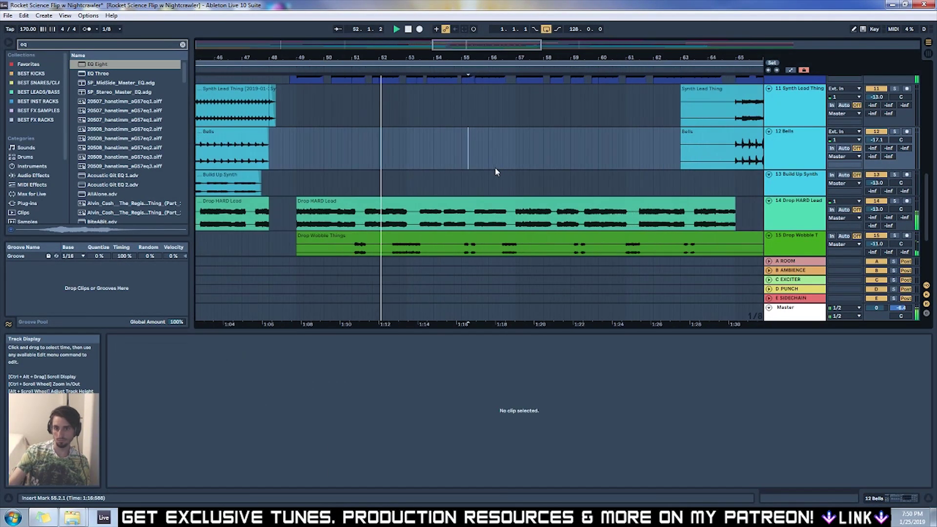
scroll(511, 175, "up", 5)
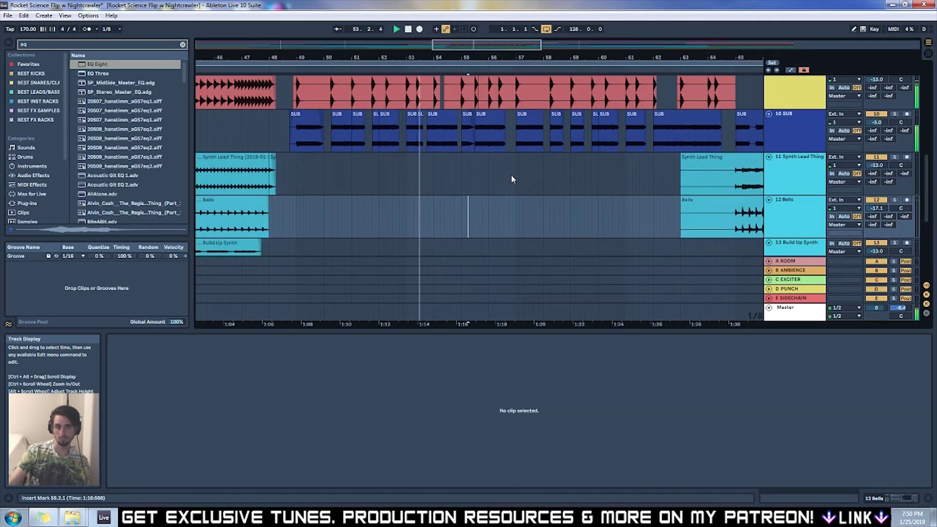
scroll(427, 123, "down", 2)
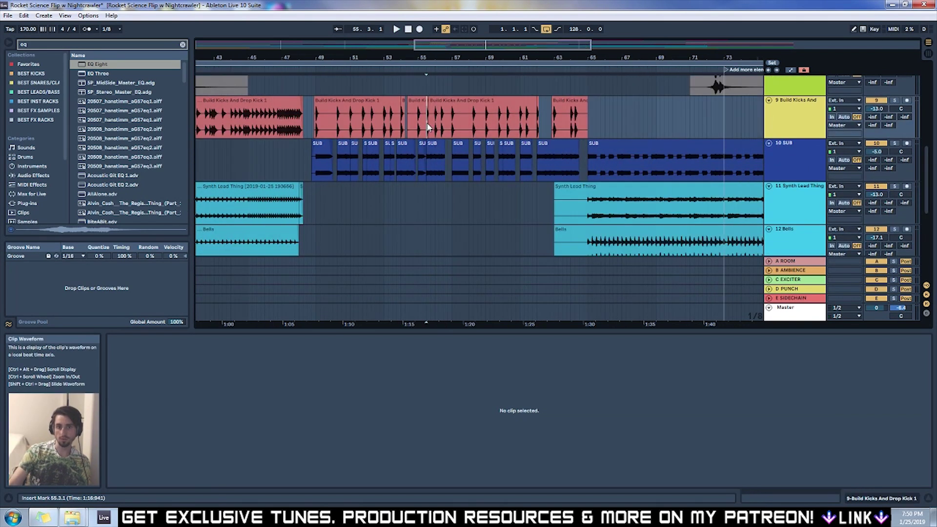
scroll(428, 127, "up", 5)
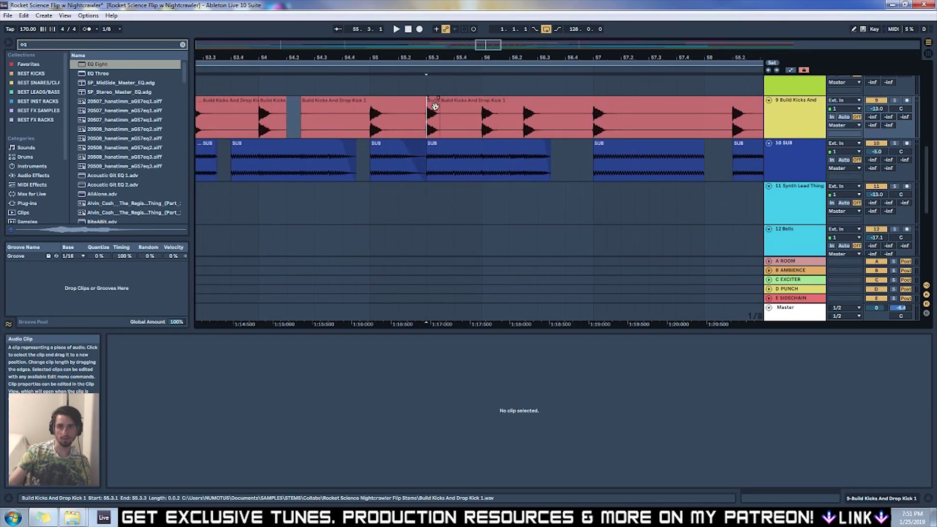
left_click_drag(429, 128, 453, 106)
left_click(511, 144)
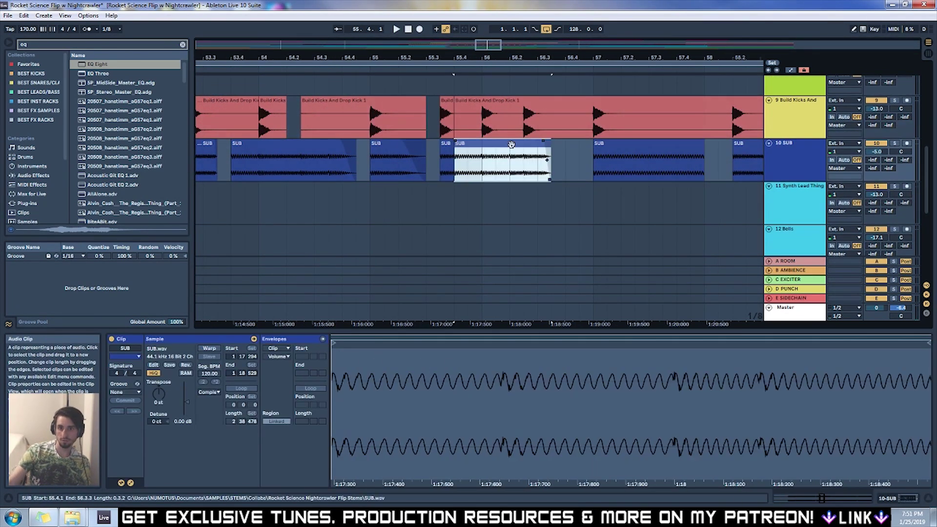
left_click(452, 145)
scroll(451, 143, "down", 8)
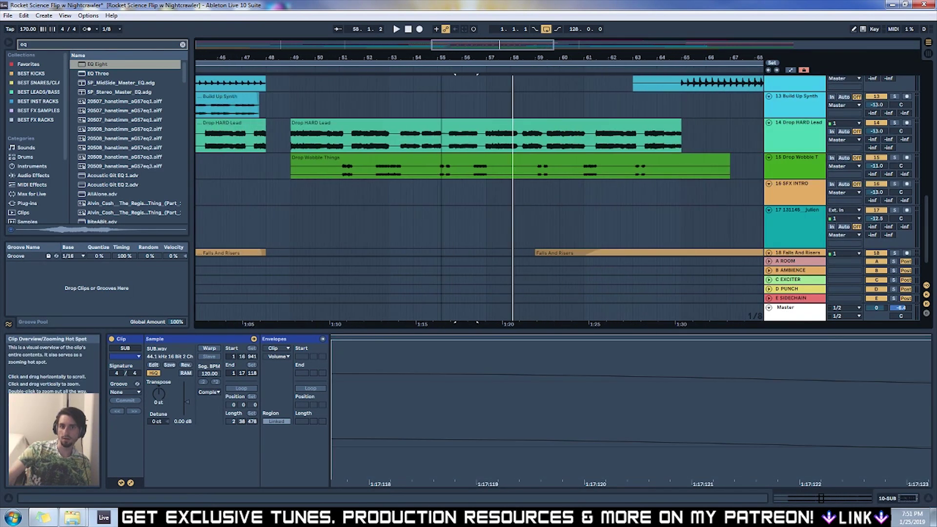
Step: Play the Drop Wobble Things clip, add EQ Eight to its track, and boost 337 Hz by about 2.8 dB with cuts on either side
left_click(348, 166)
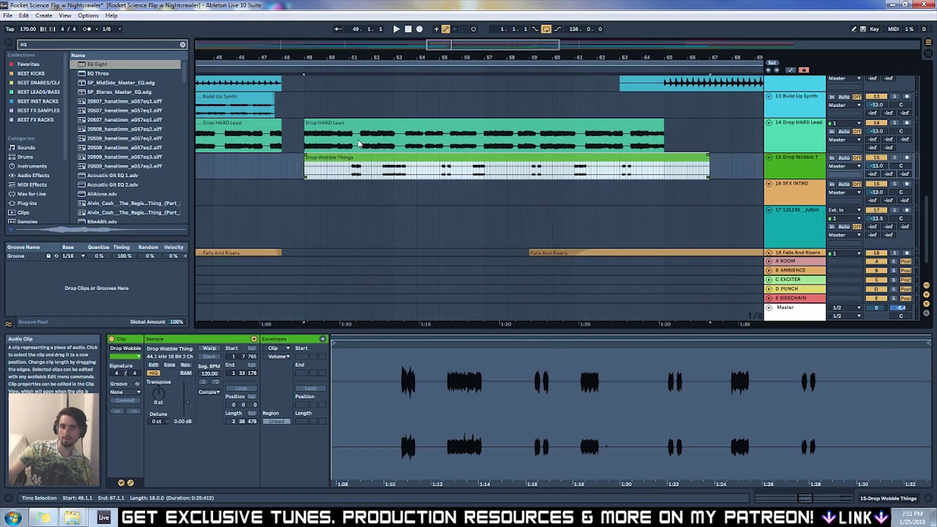
key("space")
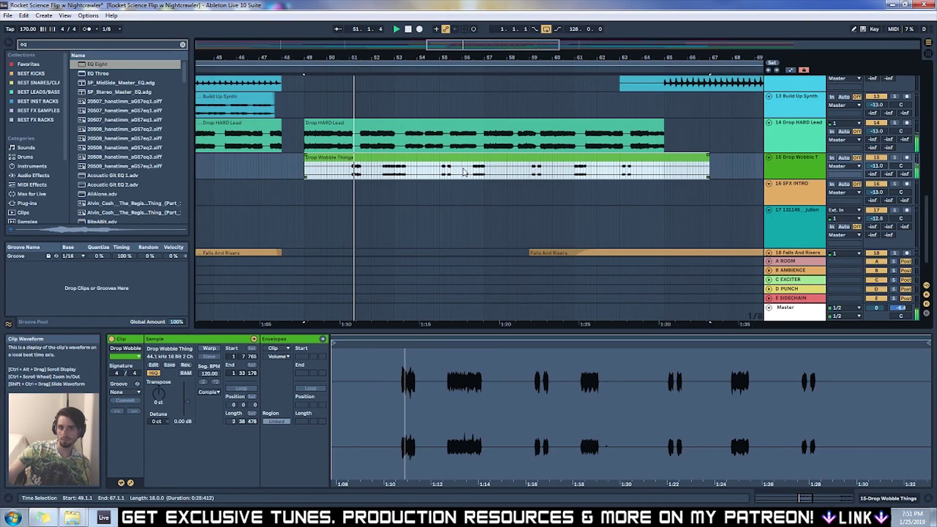
left_click(622, 229)
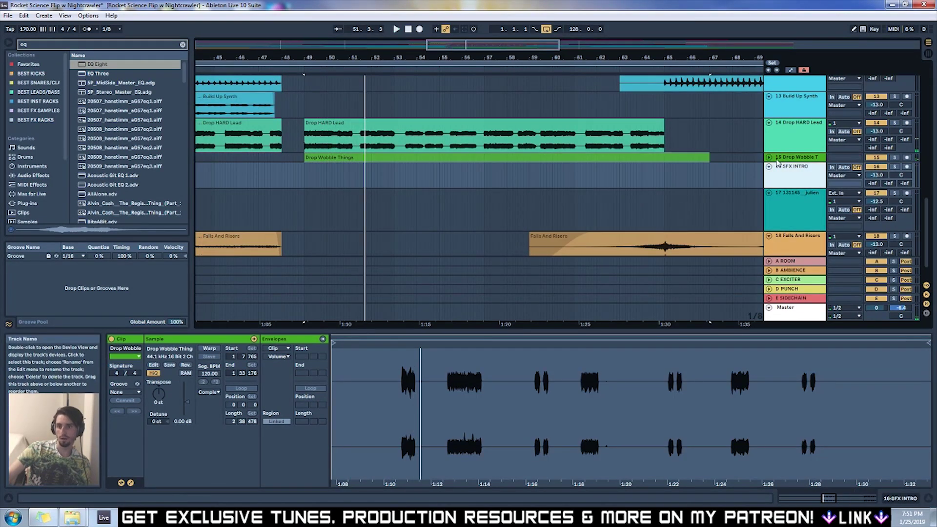
key("Return")
key("space")
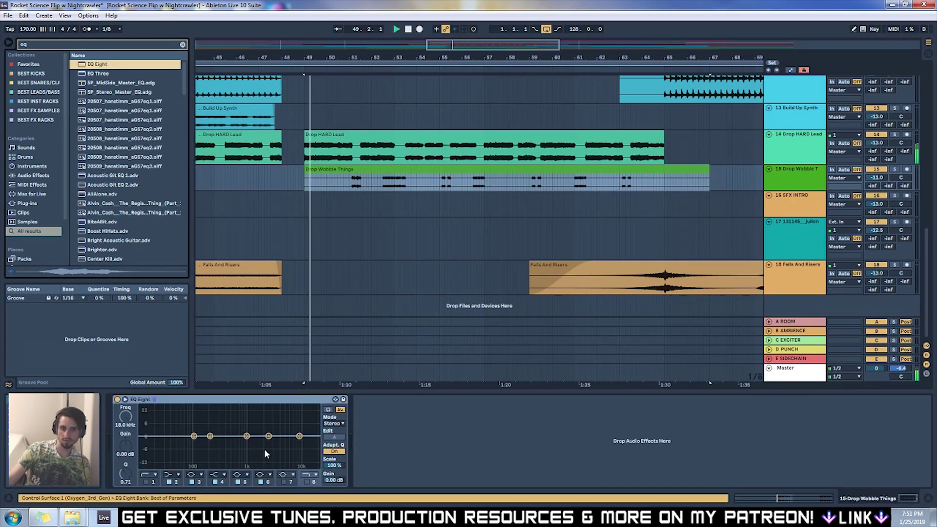
left_click_drag(269, 436, 222, 431)
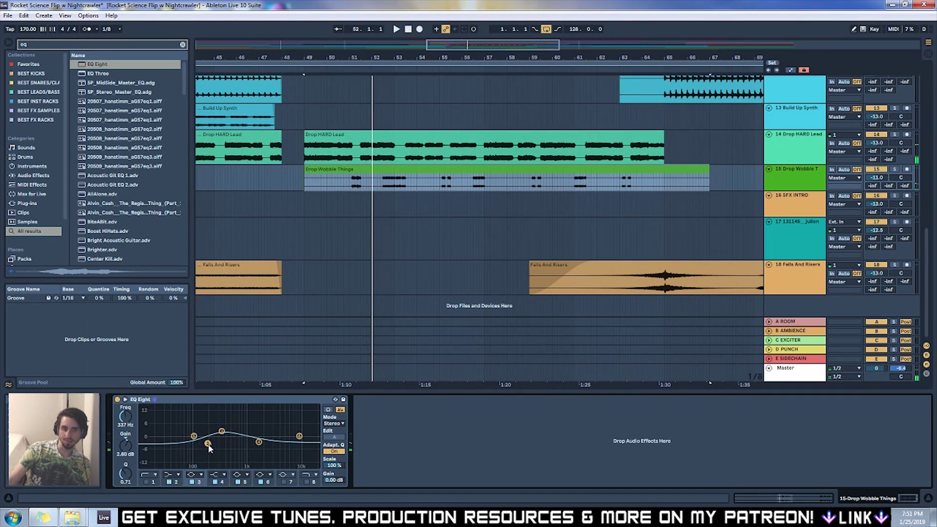
Step: Select the Drop HARD Lead clip starting at bar 49 and play it to hear its tone
left_click(346, 138)
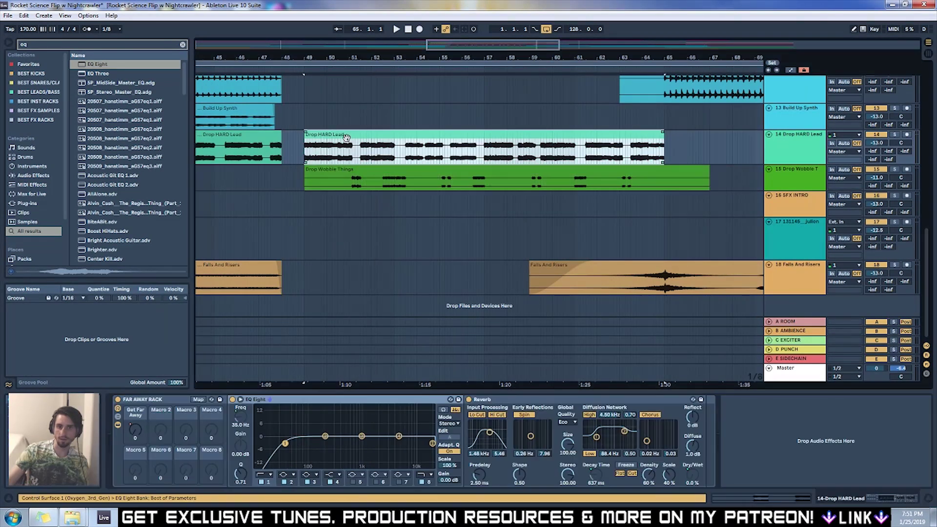
left_click(383, 122)
left_click_drag(309, 118, 389, 118)
left_click(390, 118)
left_click(304, 120)
left_click_drag(304, 122, 408, 137)
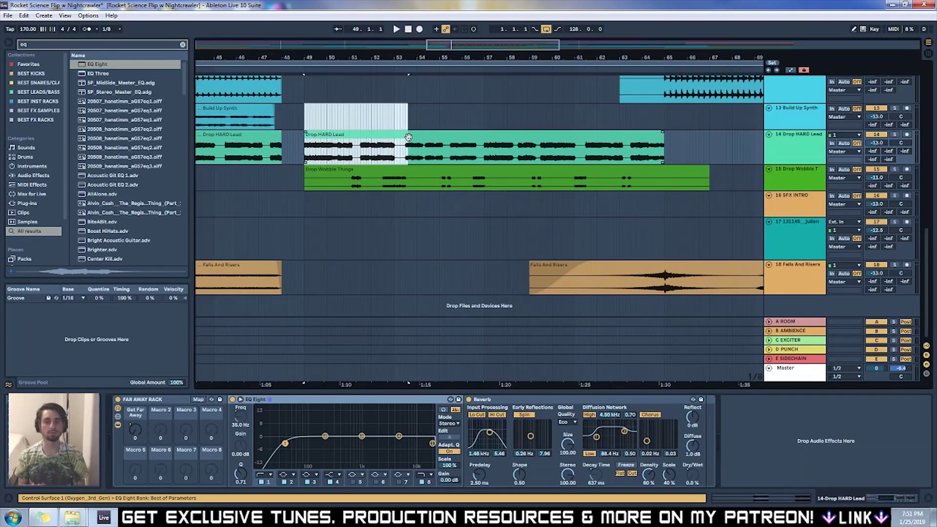
left_click(309, 161)
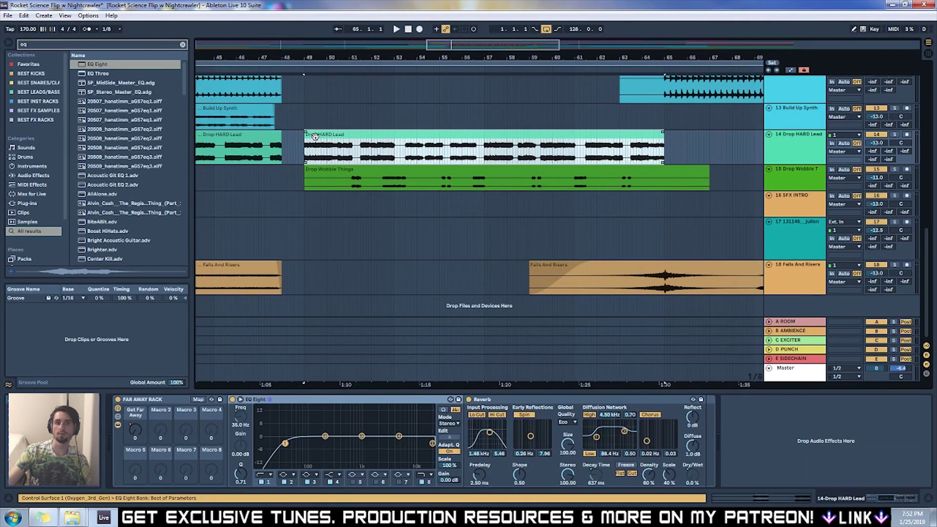
key("space")
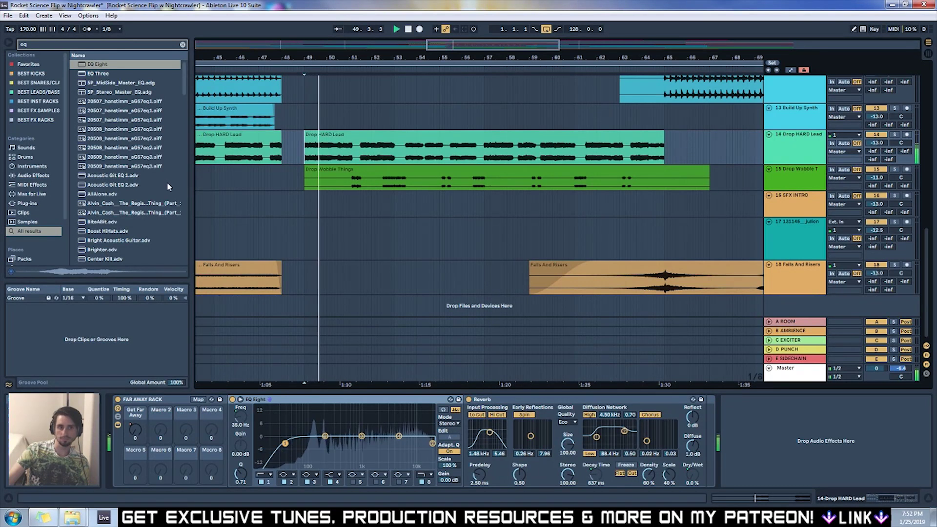
Step: Add another EQ Eight after the Reverb on Drop HARD Lead, cutting 4.34 dB at 5.99 kHz and the lows below 95.8 Hz
double_click(98, 64)
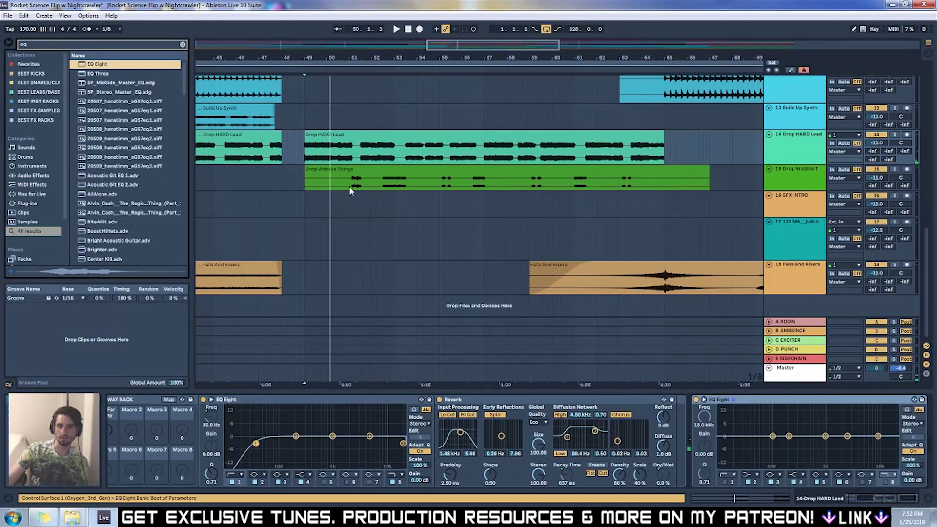
left_click_drag(848, 436, 867, 448)
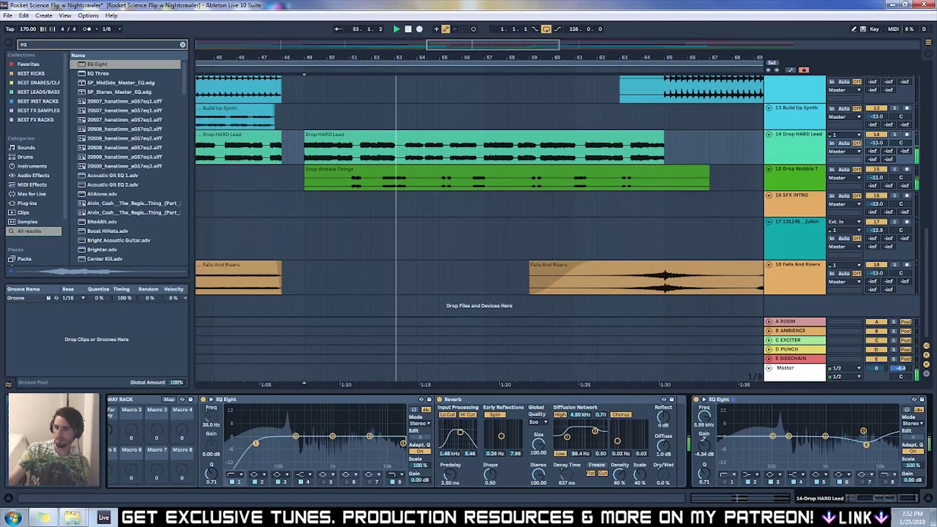
left_click_drag(723, 436, 776, 439)
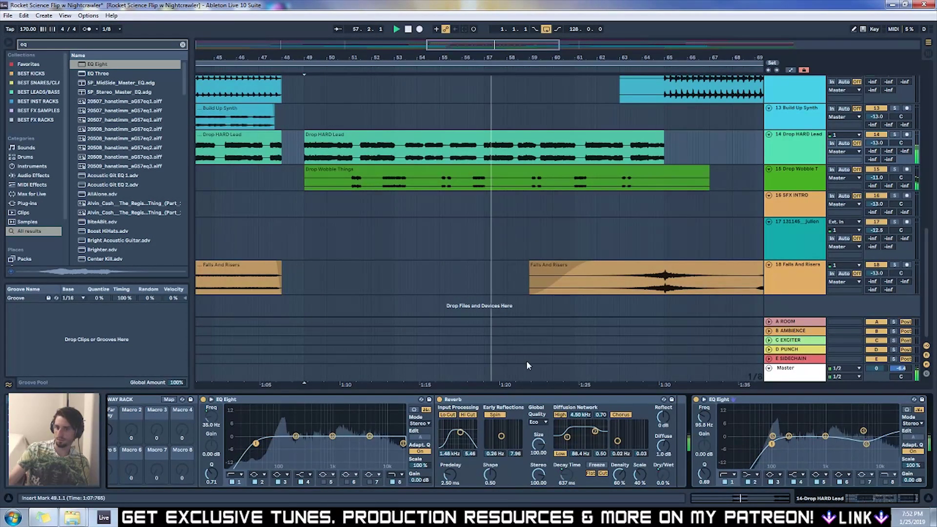
Step: Add Overdrive after the last EQ Eight on Drop HARD Lead, set its band to 1.27 kHz and Dry/Wet to 81%, and audition it
left_click(40, 44)
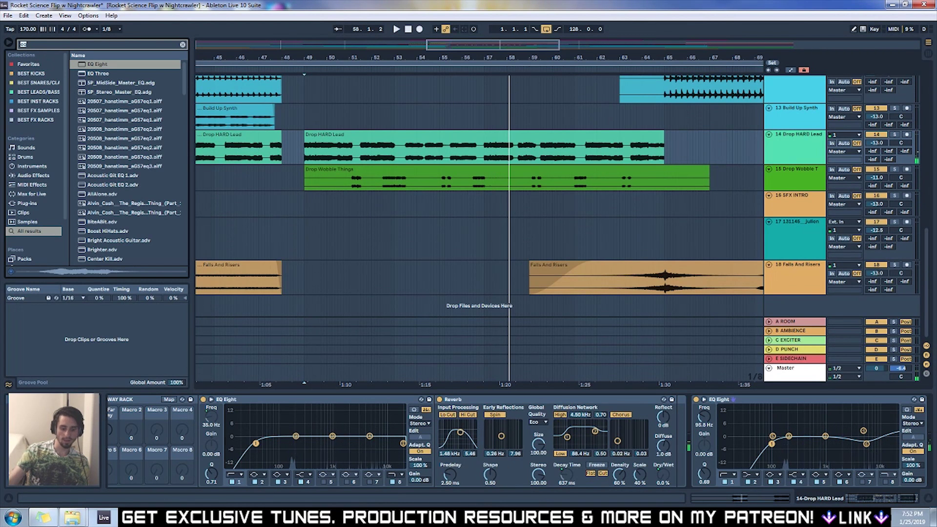
type("ord")
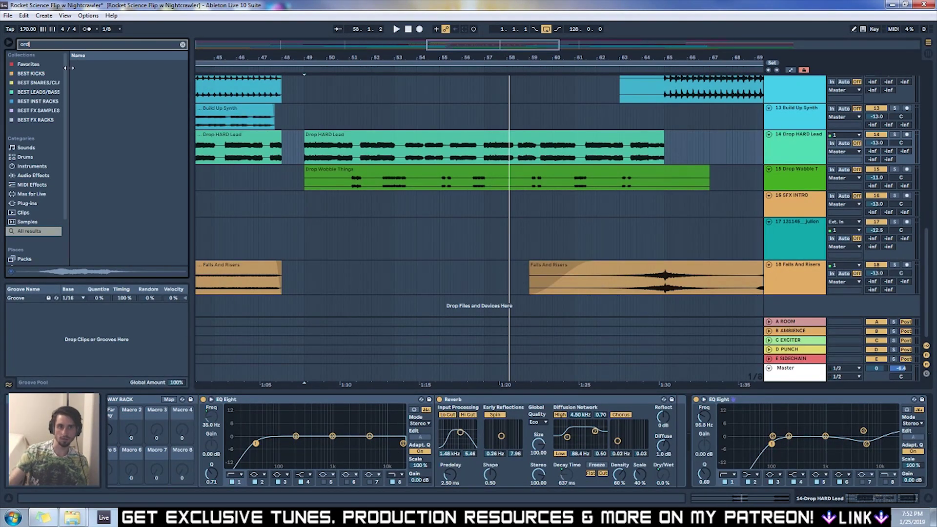
type("erd")
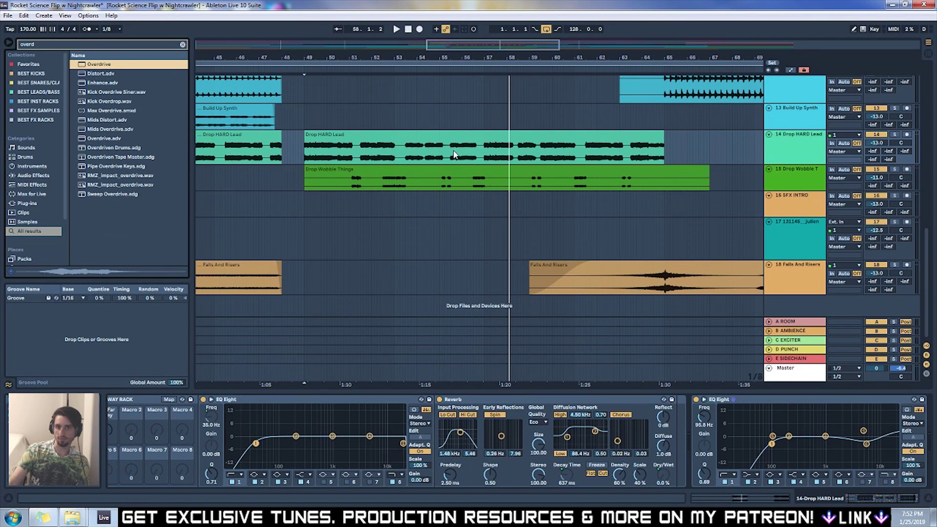
key("Return")
key("space")
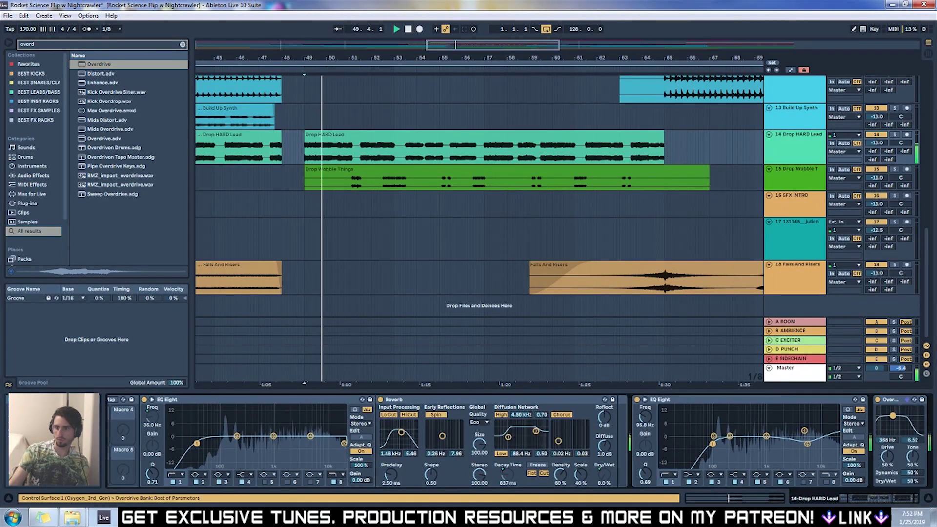
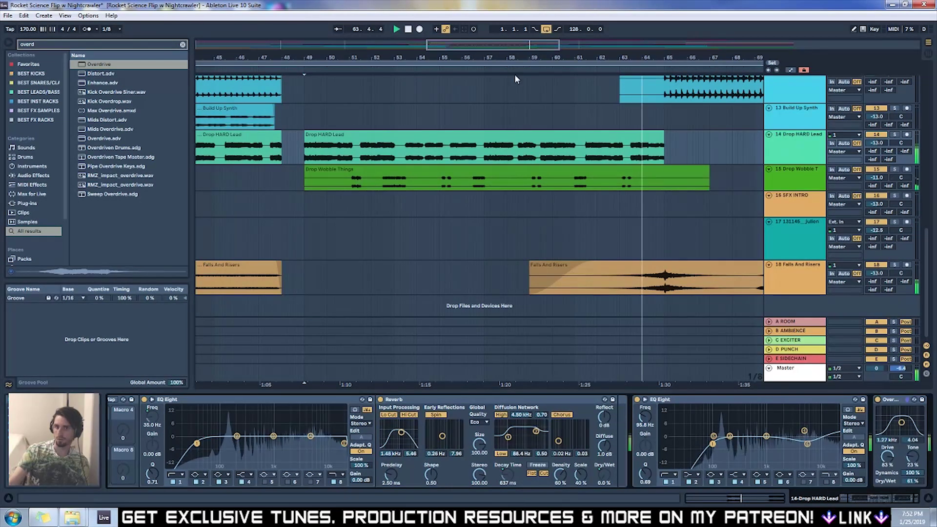
left_click_drag(500, 41, 508, 64)
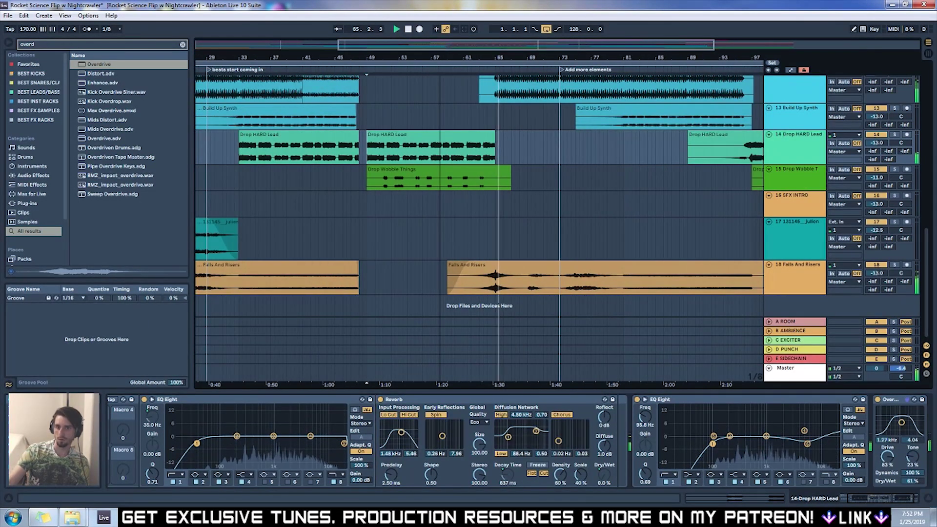
key("space")
Step: Look over all tracks of the arrangement and play the drop from bar 49 to check how the snares and hi-hats sound
left_click(494, 140)
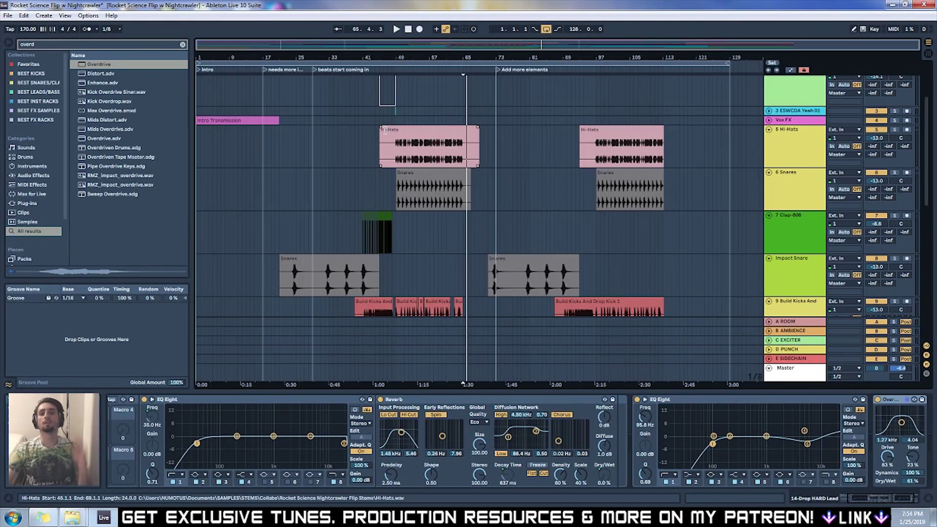
left_click(332, 105)
scroll(358, 130, "up", 3)
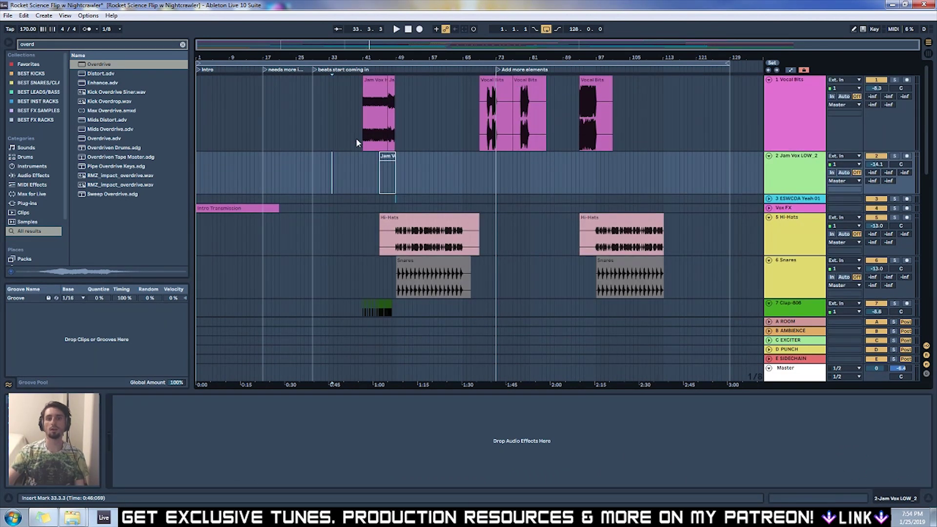
scroll(356, 138, "down", 10)
scroll(357, 140, "down", 5)
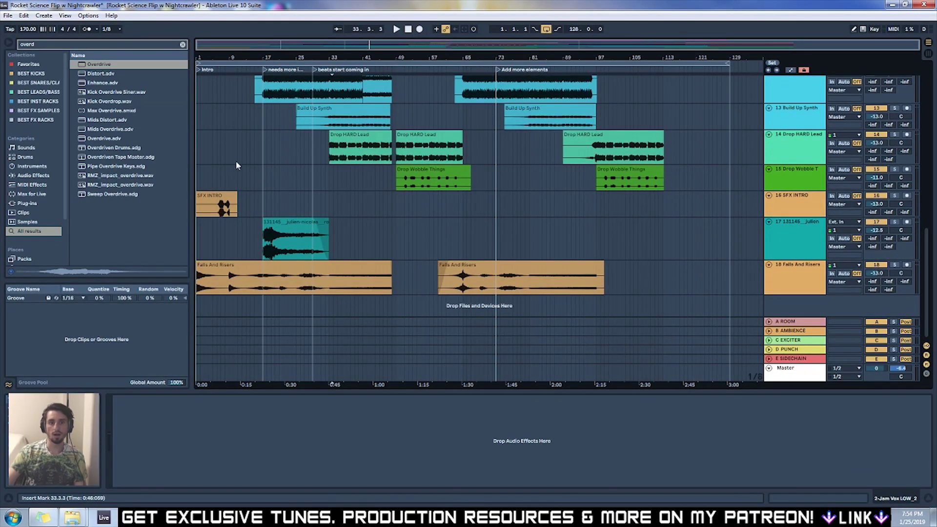
left_click(224, 149)
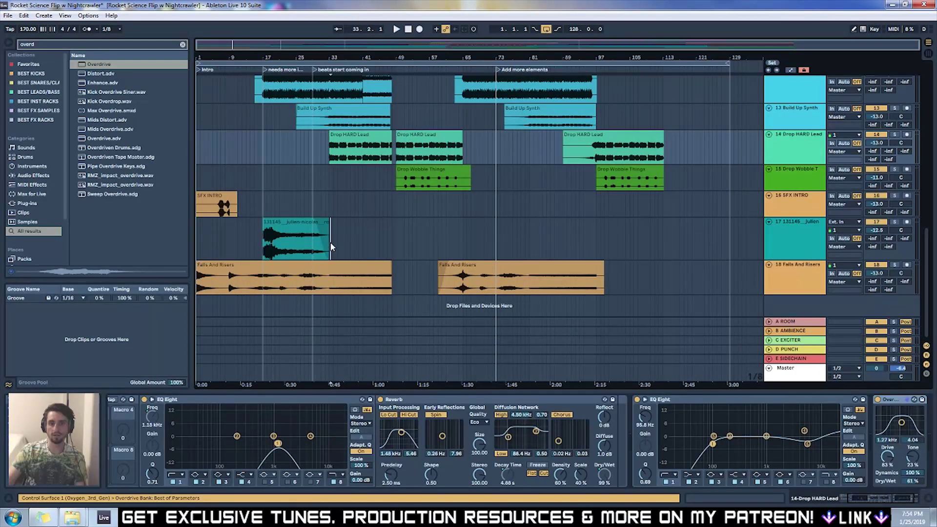
left_click(332, 247)
left_click(314, 208)
scroll(386, 213, "up", 5)
scroll(386, 214, "up", 12)
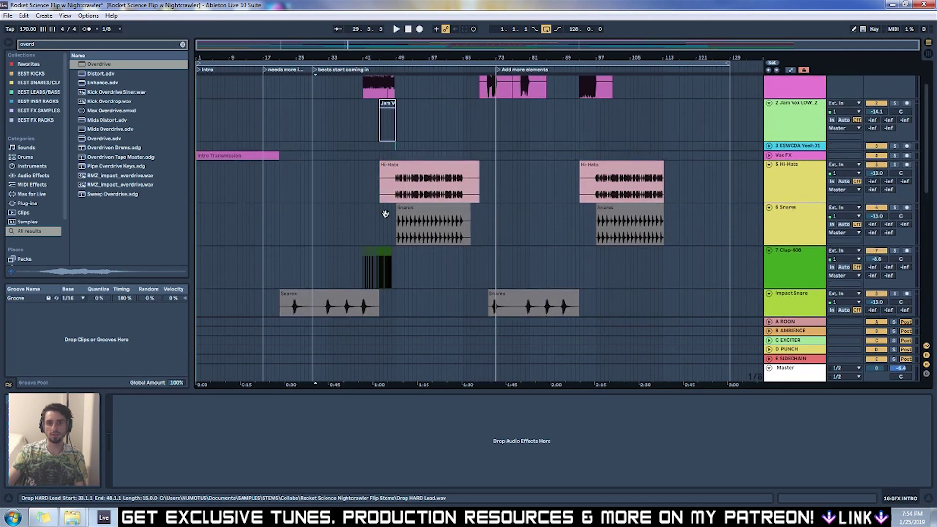
scroll(385, 213, "up", 3)
scroll(385, 213, "down", 2)
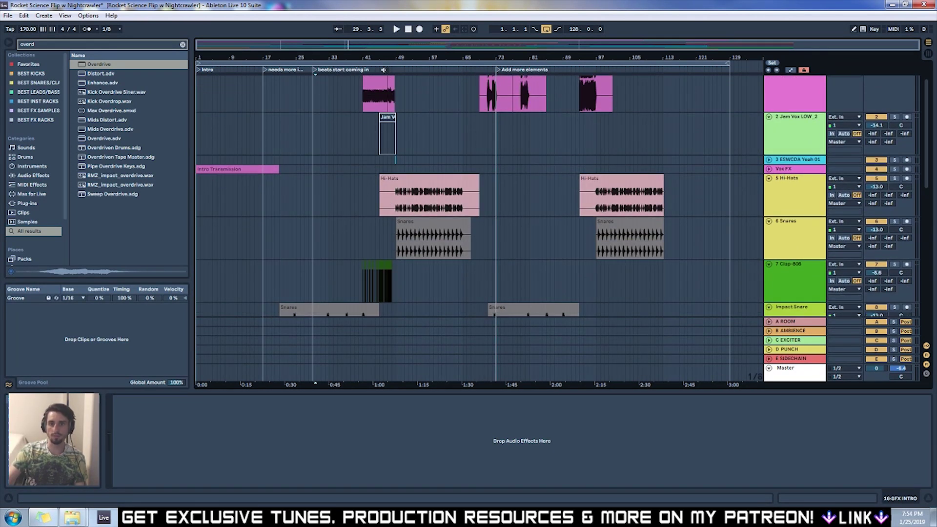
scroll(403, 294, "up", 8)
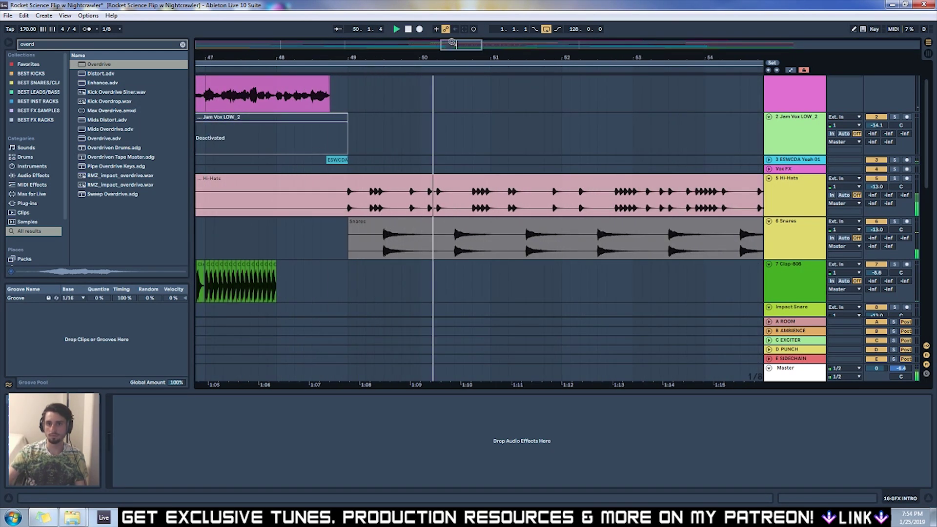
scroll(461, 45, "down", 5)
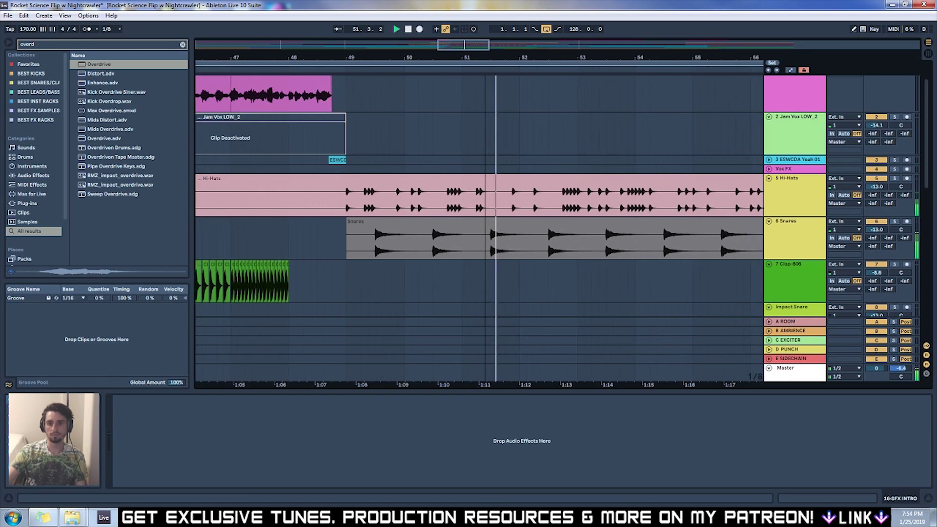
Step: Copy a Clap-808 hit from the build-up onto the first drop snare at 49.3 and repeat it every bar through bar 54
scroll(462, 45, "down", 1)
mouse_move(269, 267)
left_mouse_down()
mouse_move(360, 272)
mouse_move(309, 268)
mouse_move(298, 281)
left_mouse_up()
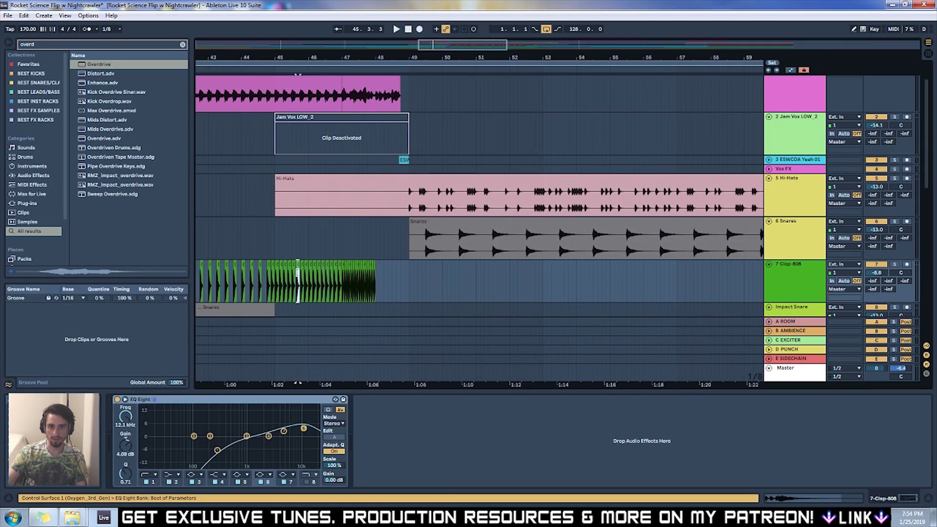
left_click(428, 270)
left_click_drag(410, 276, 452, 282)
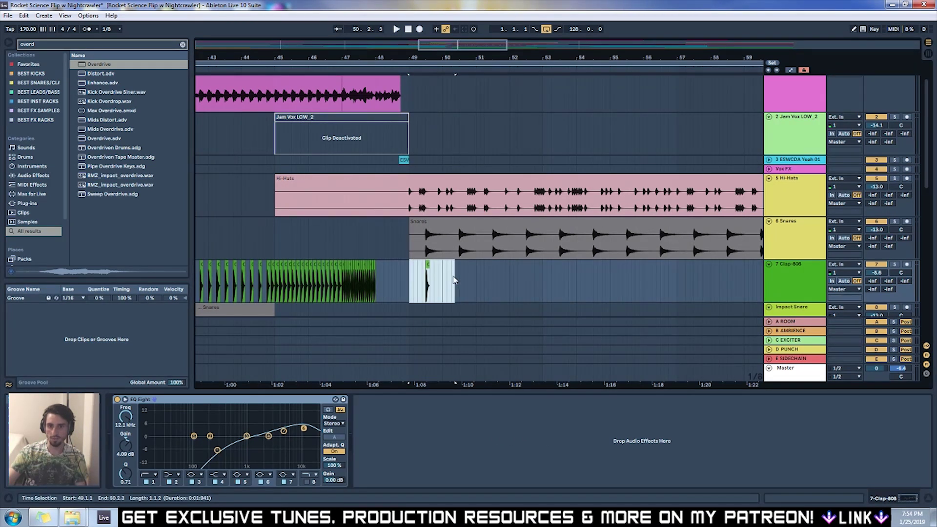
key("ctrl+d")
key("ctrl+d")
key("ctrl+d")
key("ctrl+d")
key("ctrl+d")
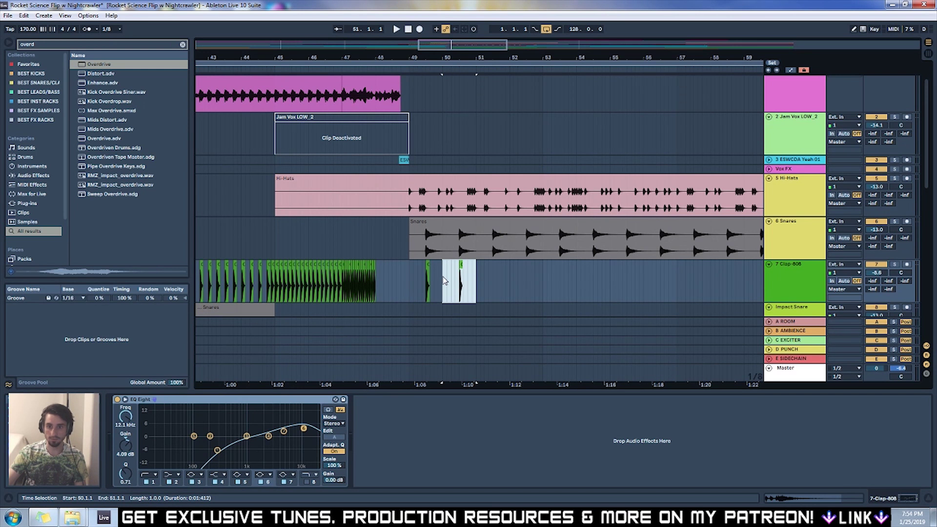
left_click(408, 279)
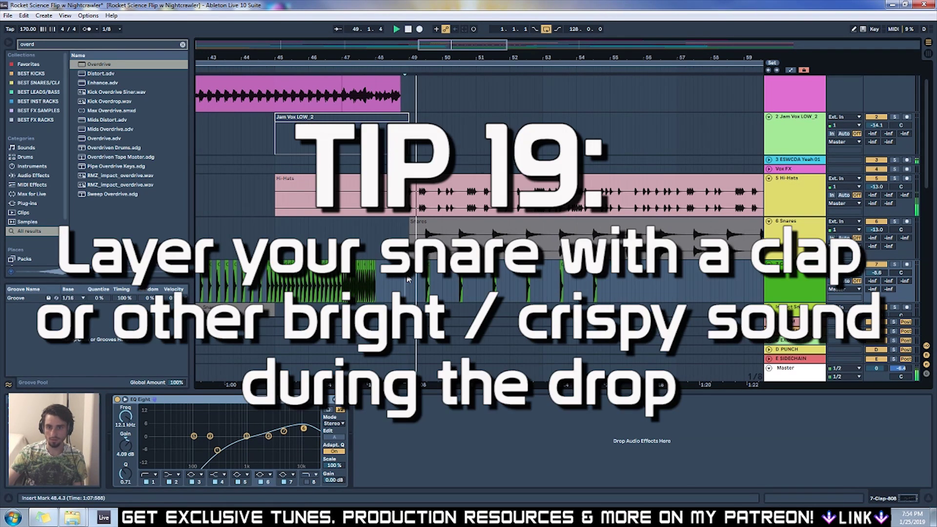
Step: Lower the gain of the six drop claps to -1.86 dB and set the Snares track volume to -8.6 dB
left_click_drag(648, 280, 409, 280)
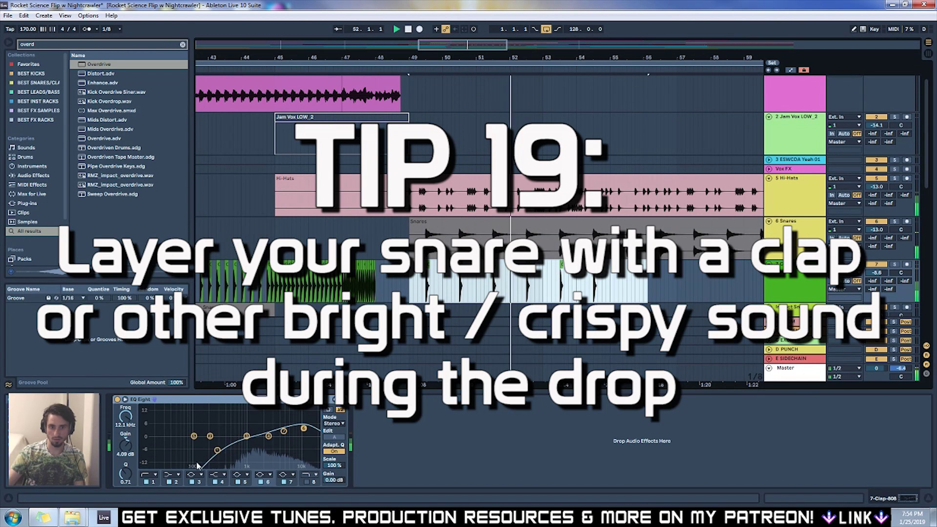
key("shift+Tab")
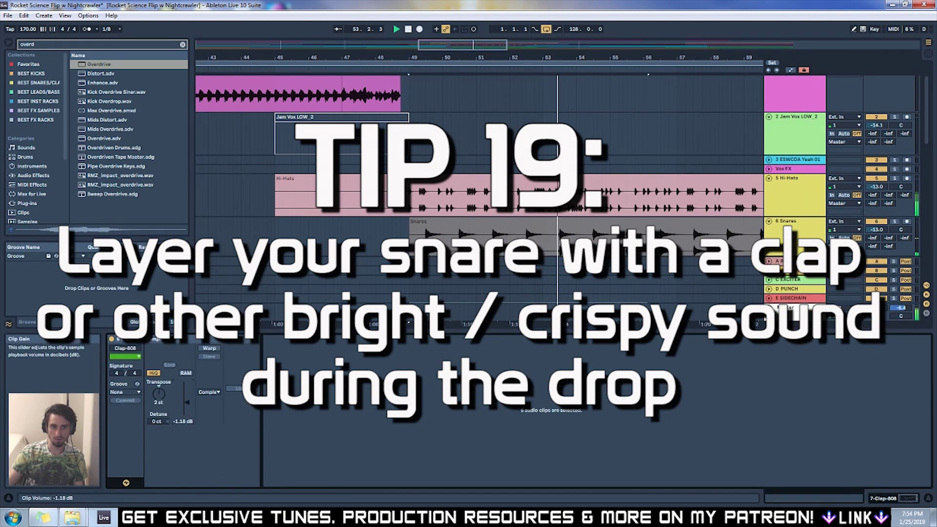
left_click_drag(187, 402, 187, 404)
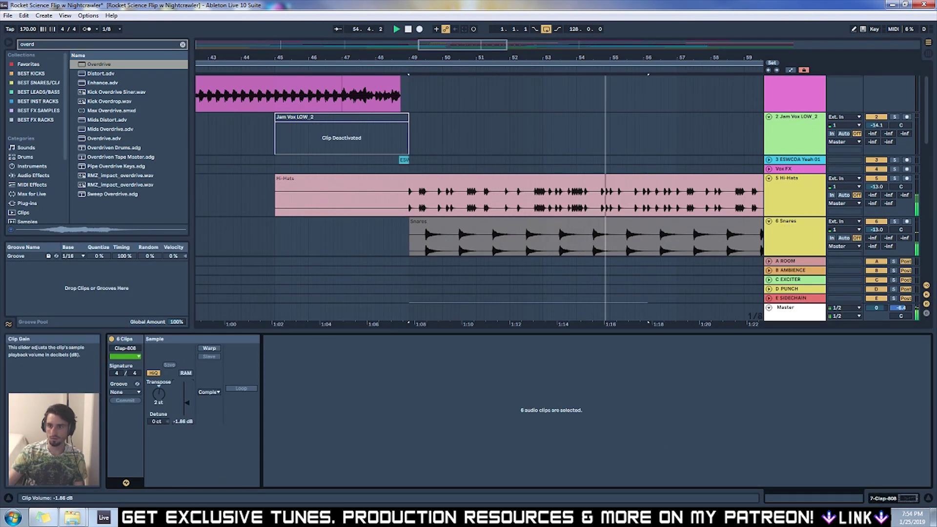
left_click_drag(889, 230, 889, 225)
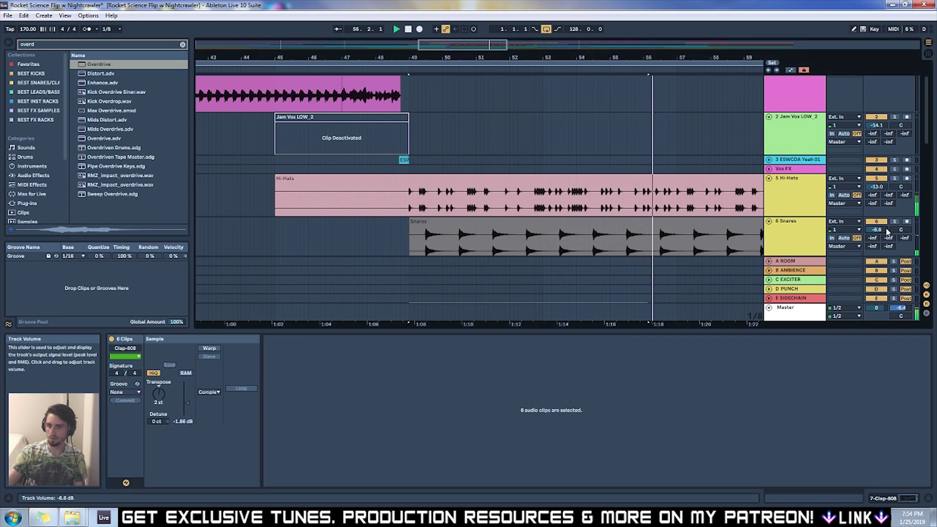
Step: Play the layered drop from bar 49 and duplicate the last bar's clap twice to cover bars 55 and 56
scroll(410, 220, "down", 3)
left_click(410, 220)
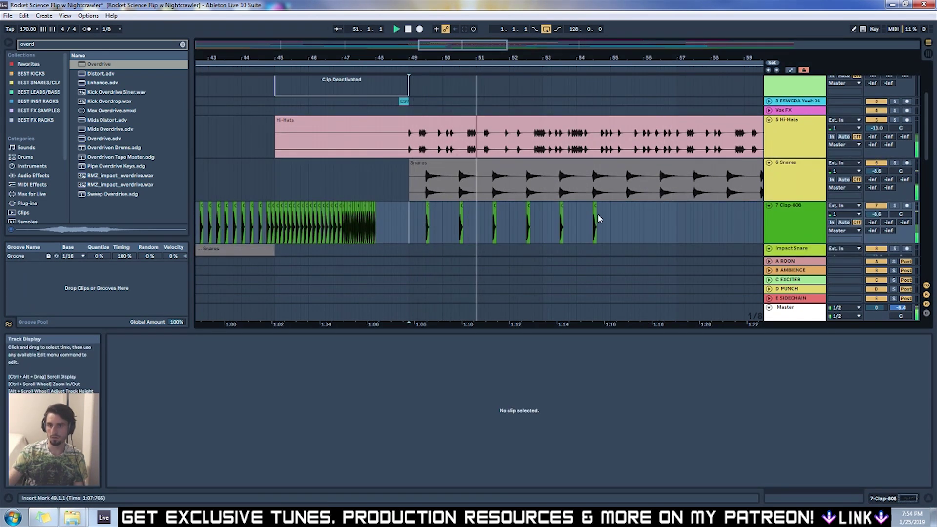
left_click_drag(610, 213, 578, 225)
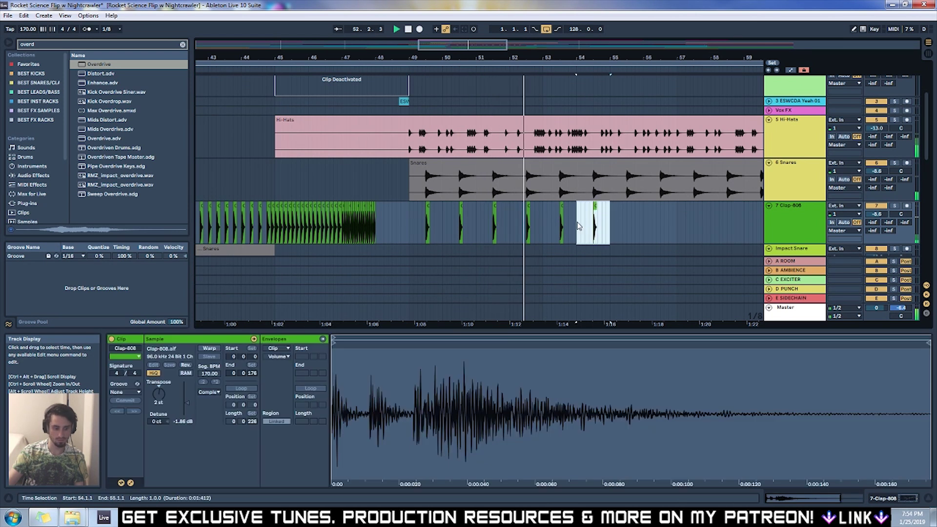
key("ctrl+d")
key("ctrl+d")
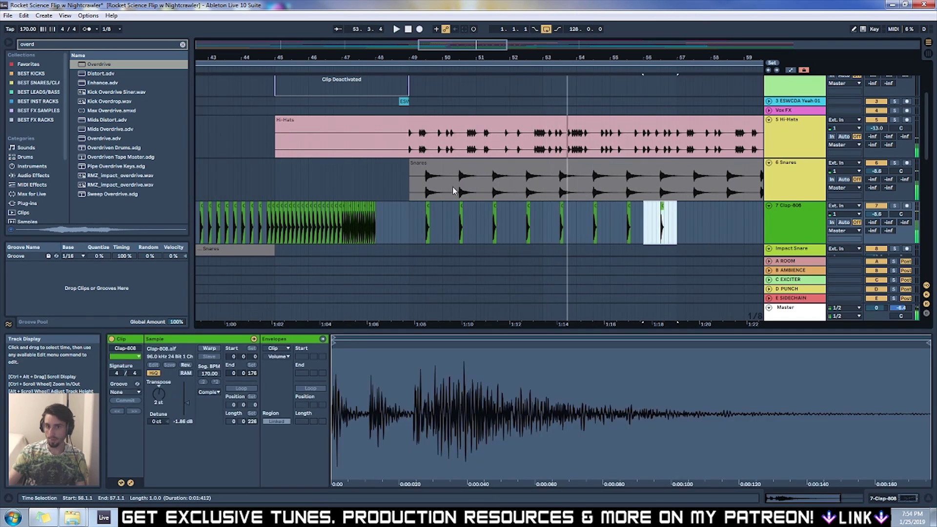
Step: Split the drop's Snares clip at 49.4.3 and 49.3.1, and delete the silent part before the first hit
left_click(412, 186)
left_click(439, 186)
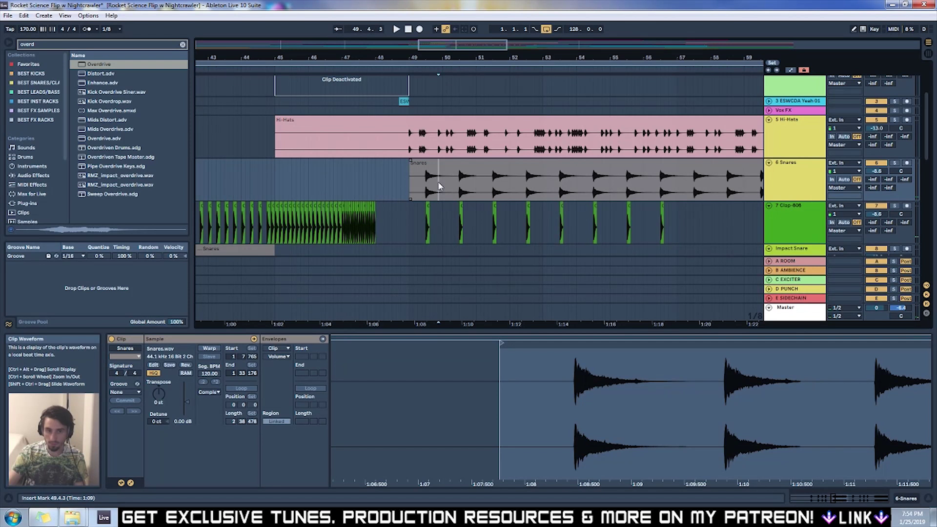
key("ctrl+e")
left_click(427, 188)
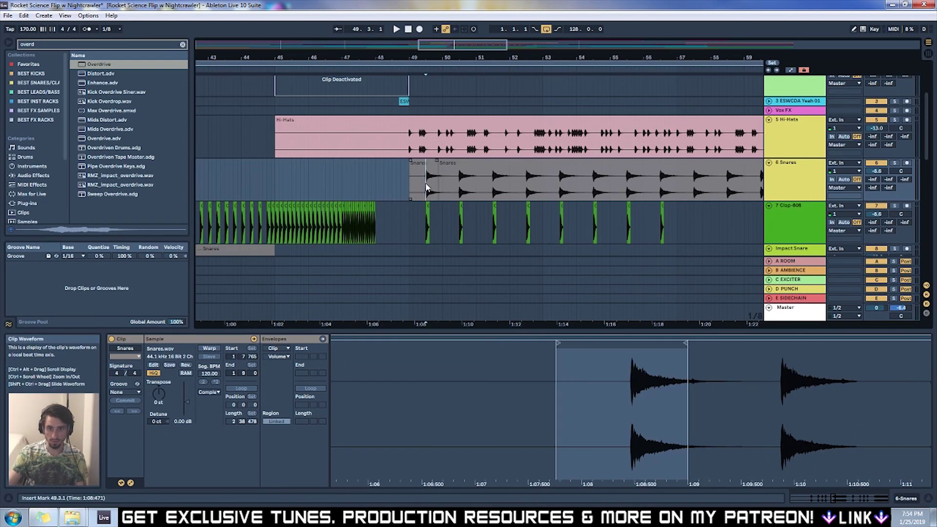
key("ctrl+e")
key("Delete")
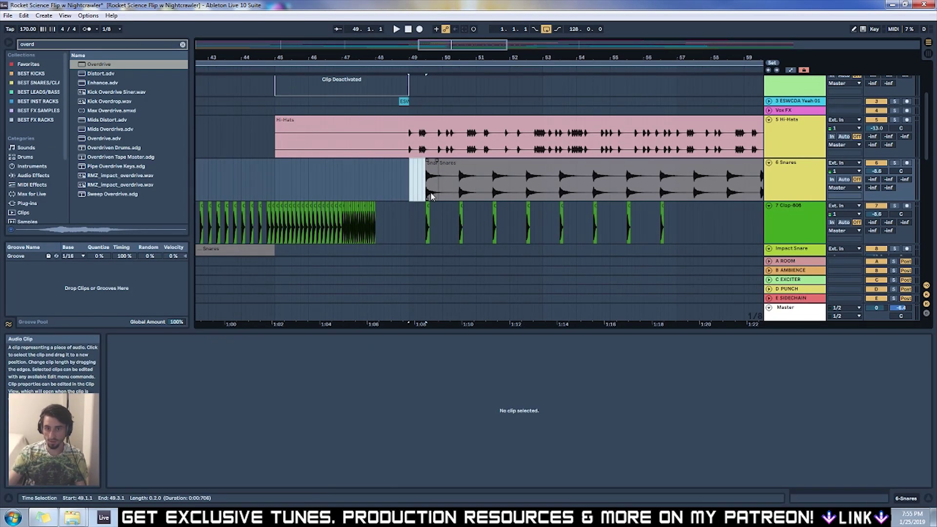
Step: Extend the first snare slice's start slightly to catch its transient and move the slice to 49.3.1, in line with the clap
key("u")
key("u")
key("z")
left_click(355, 141)
key("space")
key("space")
key("z")
left_click(458, 186)
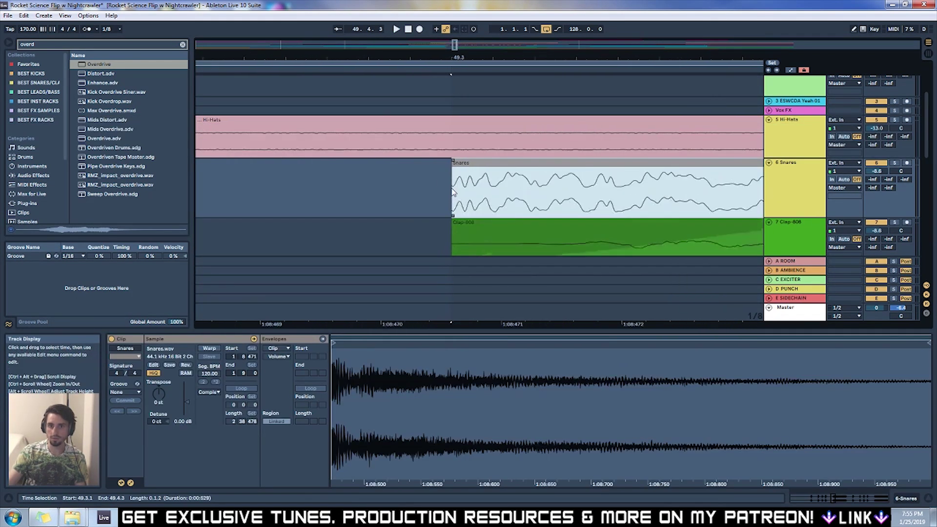
scroll(457, 185, "down", 1)
left_click_drag(439, 166, 344, 164)
mouse_move(312, 57)
left_mouse_down()
mouse_move(312, 98)
mouse_move(312, 61)
mouse_move(313, 75)
left_mouse_up()
left_click_drag(676, 166, 726, 163)
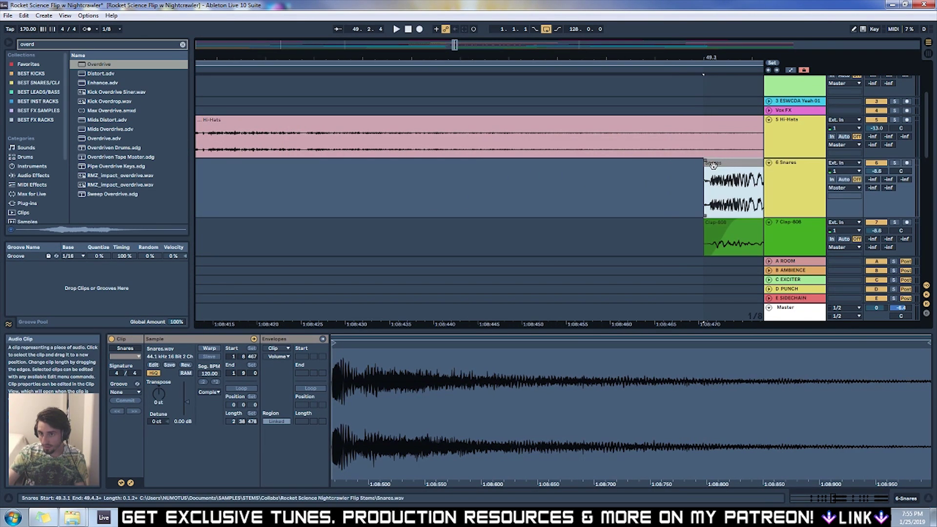
Step: Shorten the first snare slice to end around 49.3.4 and give it a smooth fade-out
key("space")
mouse_move(455, 44)
left_mouse_down()
mouse_move(457, 37)
mouse_move(458, 45)
left_mouse_up()
left_click(337, 168)
left_click_drag(337, 169, 254, 160)
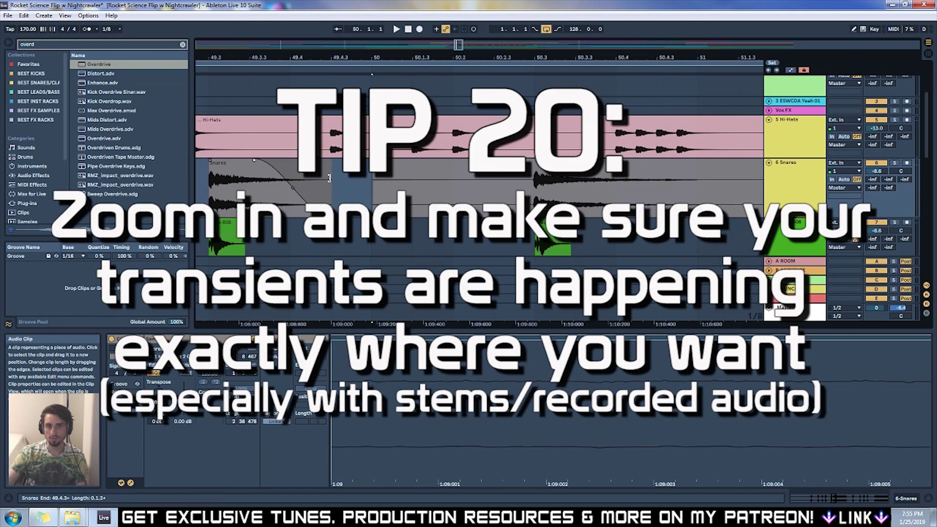
left_click(230, 168)
left_click(228, 165)
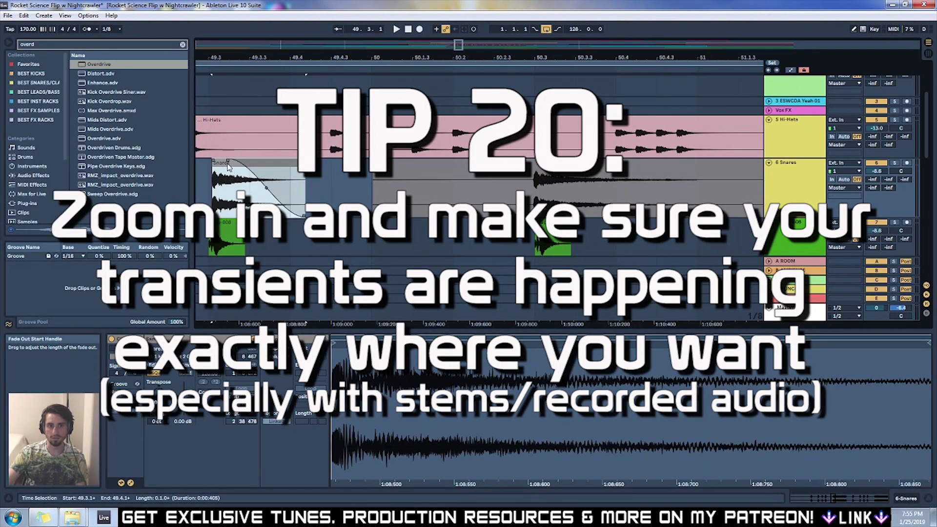
left_click_drag(303, 173, 269, 173)
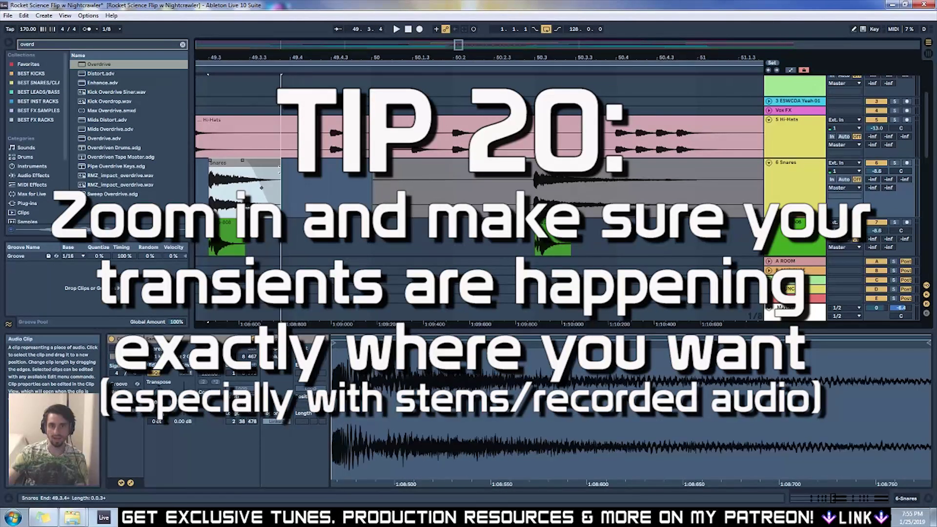
Step: Delete the rest of the Snares clip from bar 50 onward, keeping only the trimmed first slice
key("minus")
key("minus")
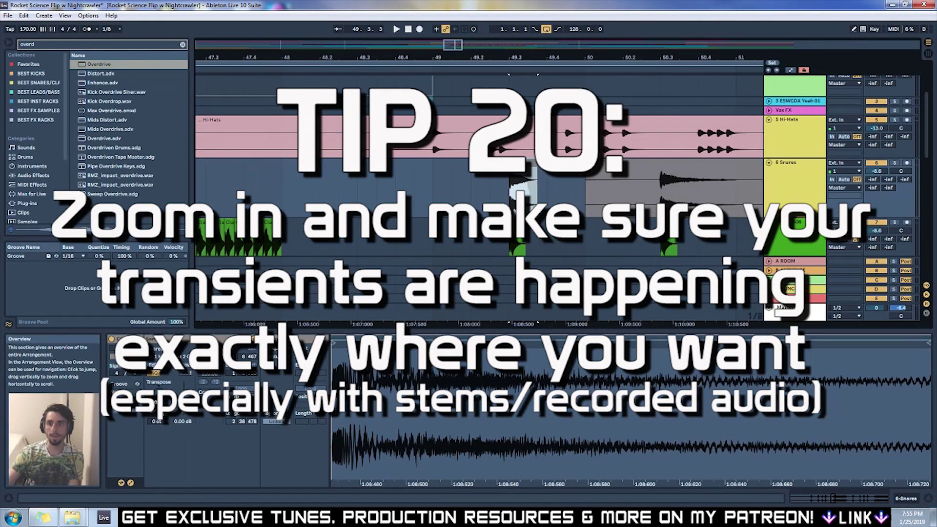
left_click(537, 191)
left_click(503, 162)
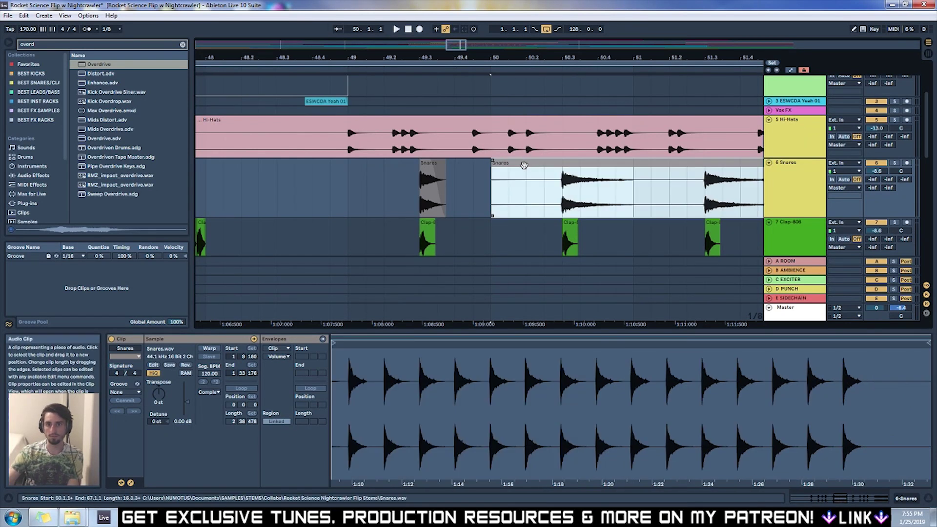
key("Delete")
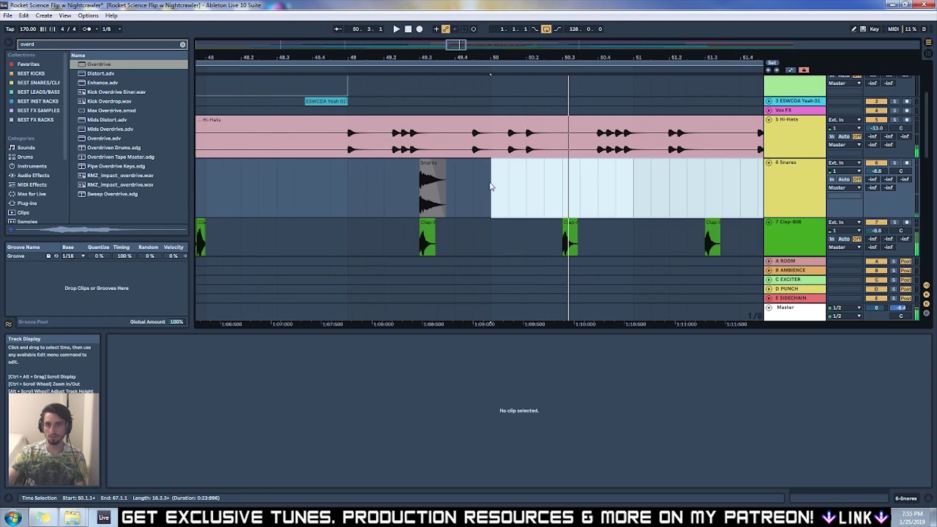
Step: Delete all the drop's claps from bar 50 onward, keeping only the one in bar 49
scroll(565, 166, "down", 2)
left_click_drag(454, 41, 457, 31)
left_click_drag(321, 189, 614, 191)
key("Delete")
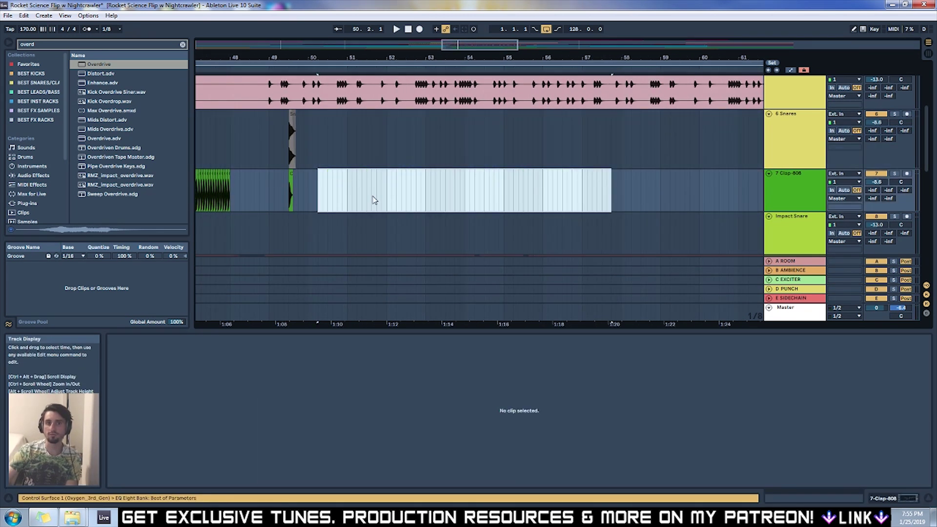
Step: Set the fixed grid to 1/2 and duplicate bar 49 of the Snares and Clap tracks repeatedly through bar 64
right_click(367, 192)
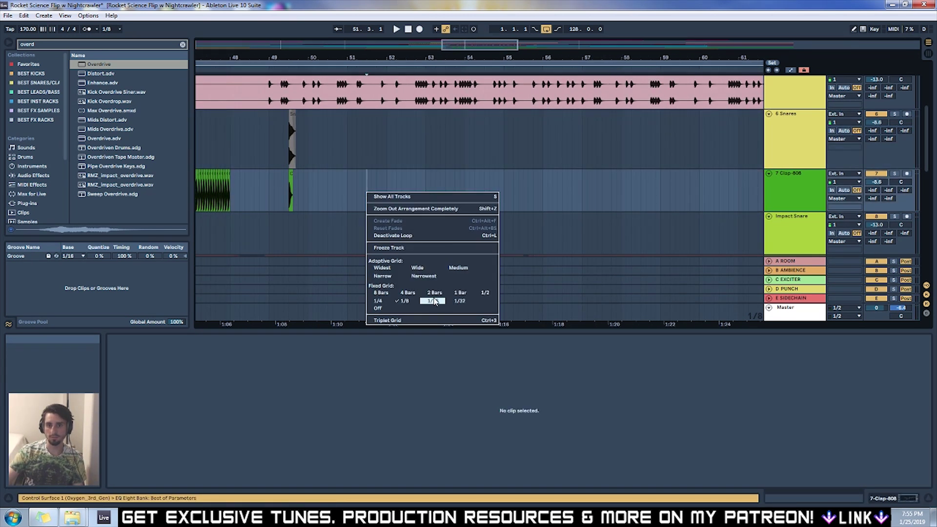
left_click(434, 293)
left_click_drag(311, 147, 273, 200)
key("ctrl+d")
key("ctrl+d")
key("ctrl+d")
key("ctrl+d")
key("ctrl+d")
key("ctrl+d")
key("ctrl+d")
key("ctrl+d")
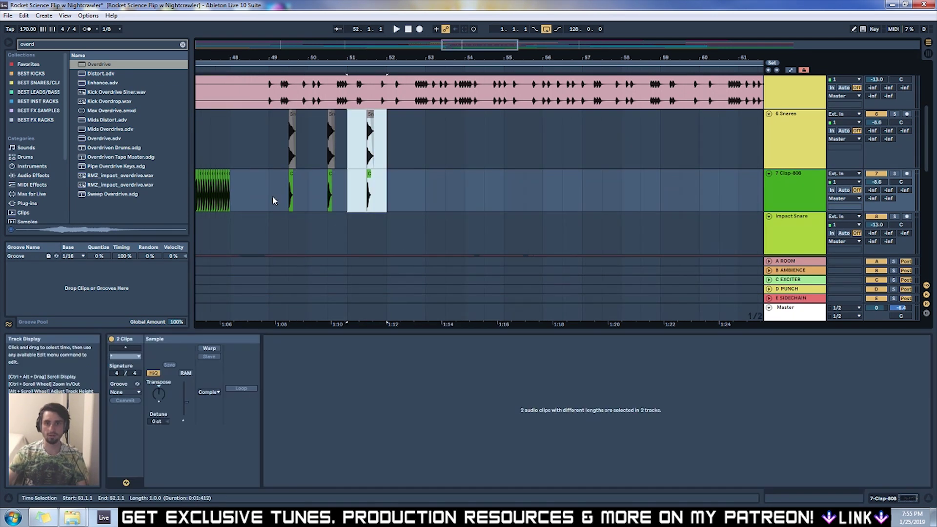
key("ctrl+d")
key("ctrl+d")
key("ctrl+d")
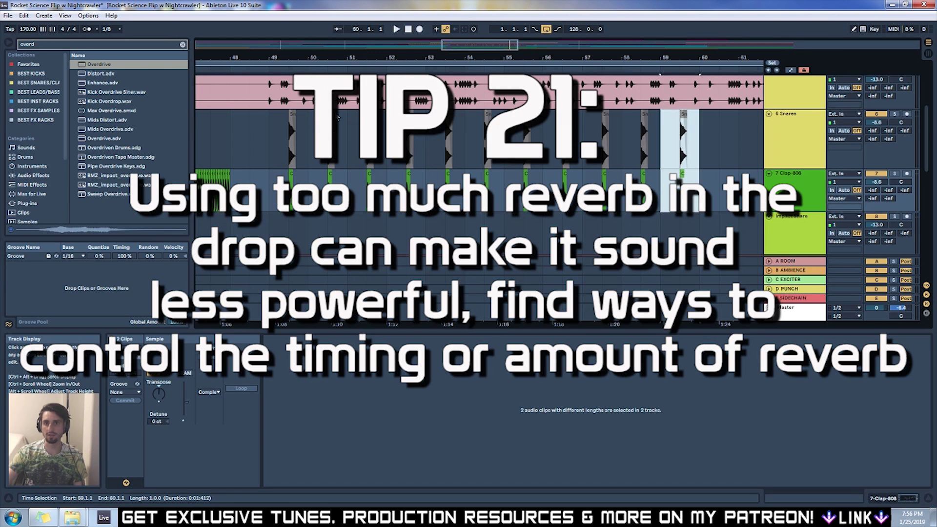
mouse_move(471, 43)
left_mouse_down()
mouse_move(470, 35)
mouse_move(482, 43)
left_mouse_up()
key("ctrl+d")
key("ctrl+d")
key("ctrl+d")
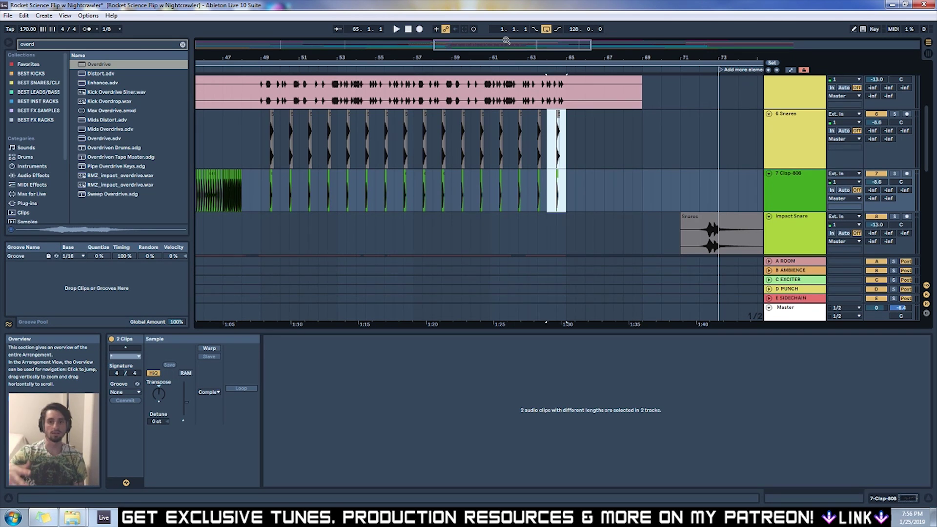
Step: Play the drop from bar 49 to check the repeated snare and clap layer
left_click(264, 146)
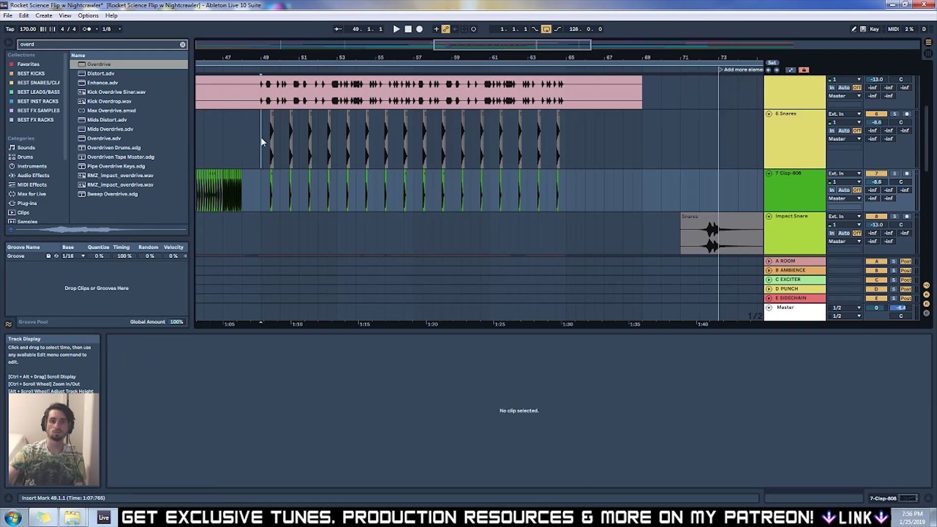
key("space")
scroll(287, 111, "down", 5)
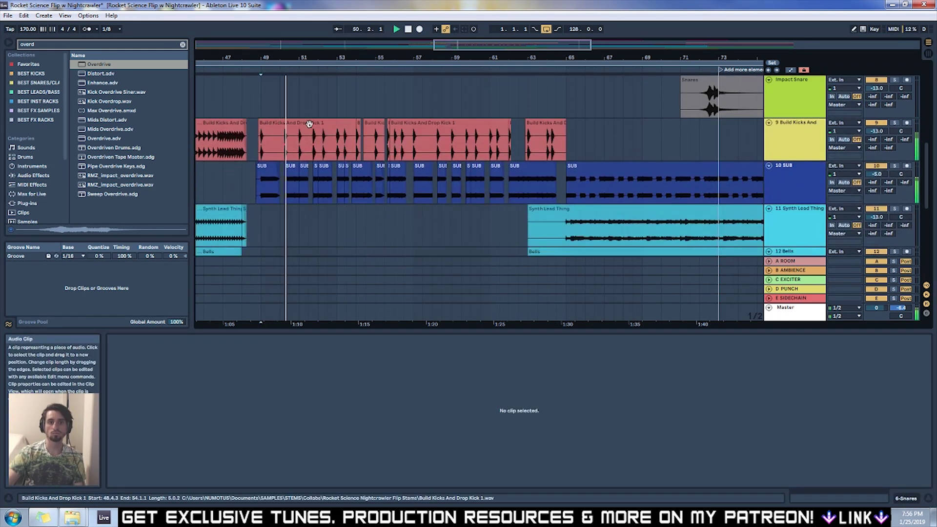
scroll(358, 139, "up", 1)
Step: Add a Compressor to the Build Kicks And Drop Kick track and automate it on only from just before bar 49 to just after bar 65
left_click(354, 141)
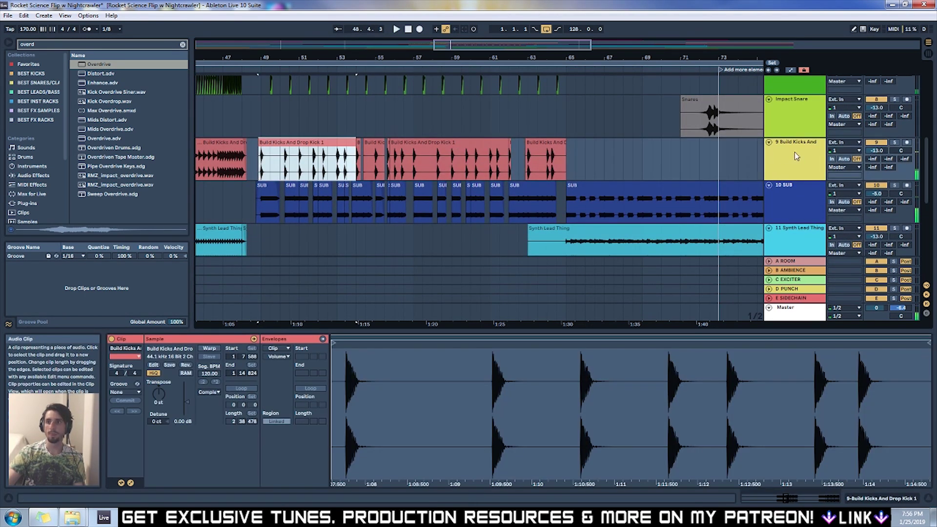
scroll(784, 168, "up", 3)
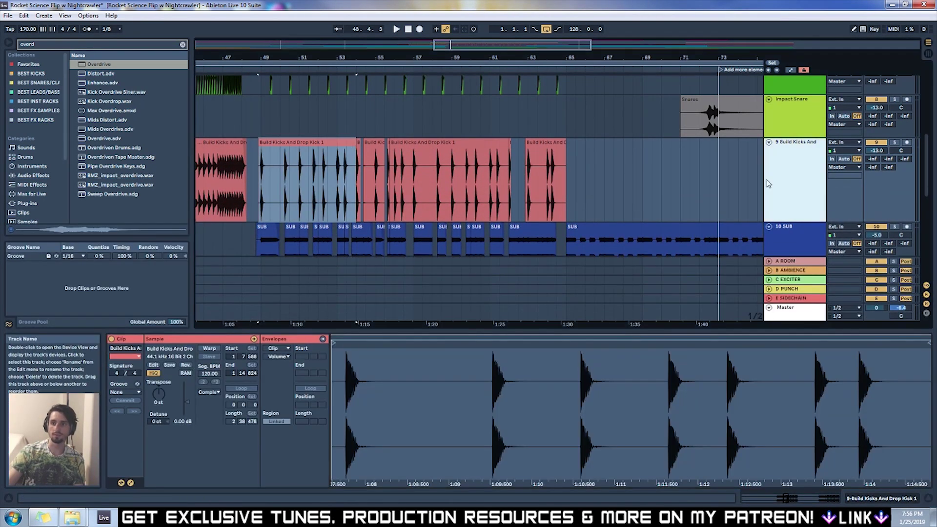
left_click(536, 217)
left_click(36, 45)
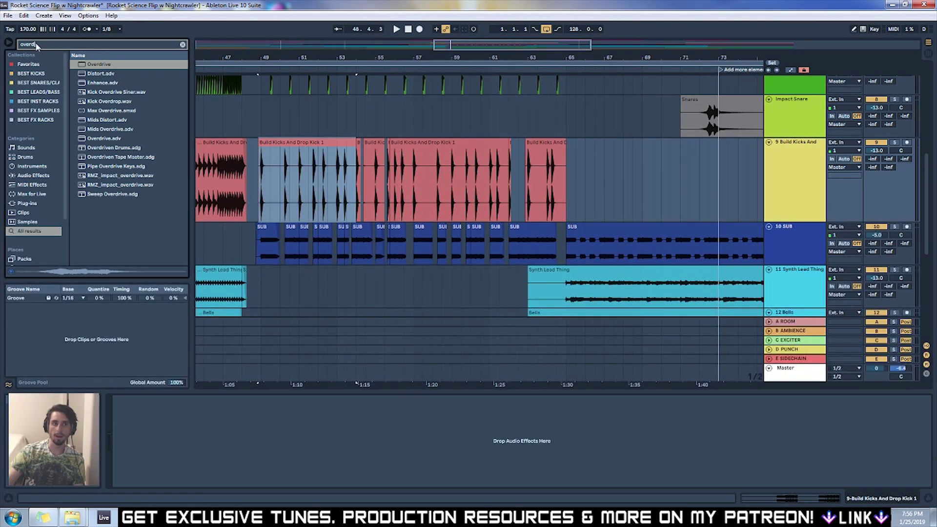
type("co")
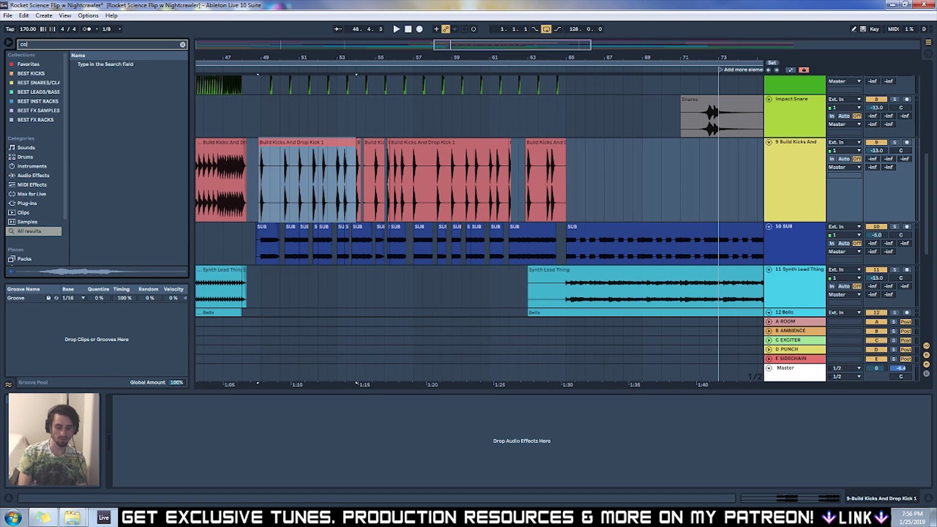
type("mpre")
left_click(366, 187)
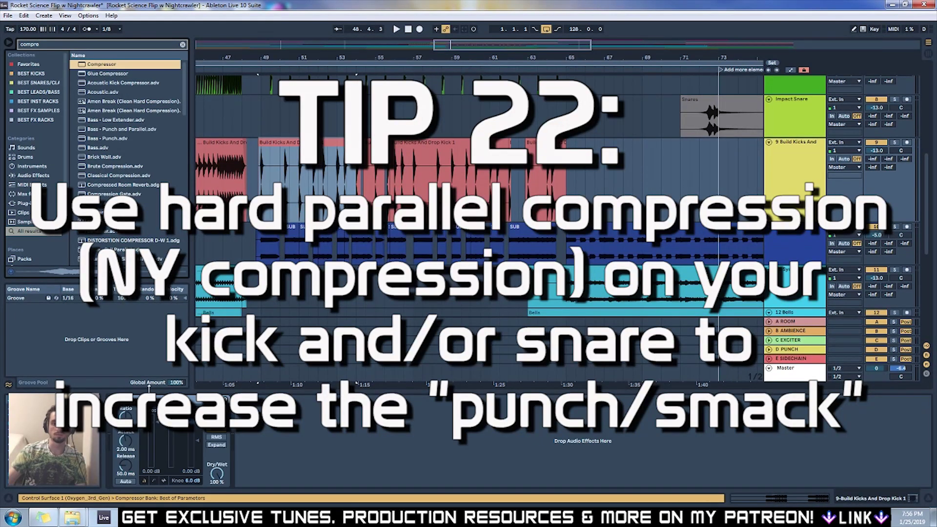
key("a")
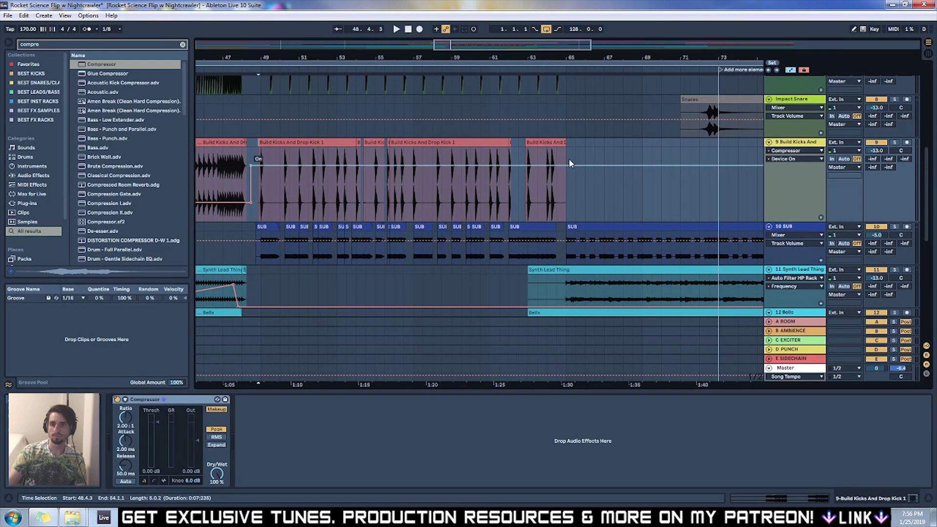
left_click(576, 168)
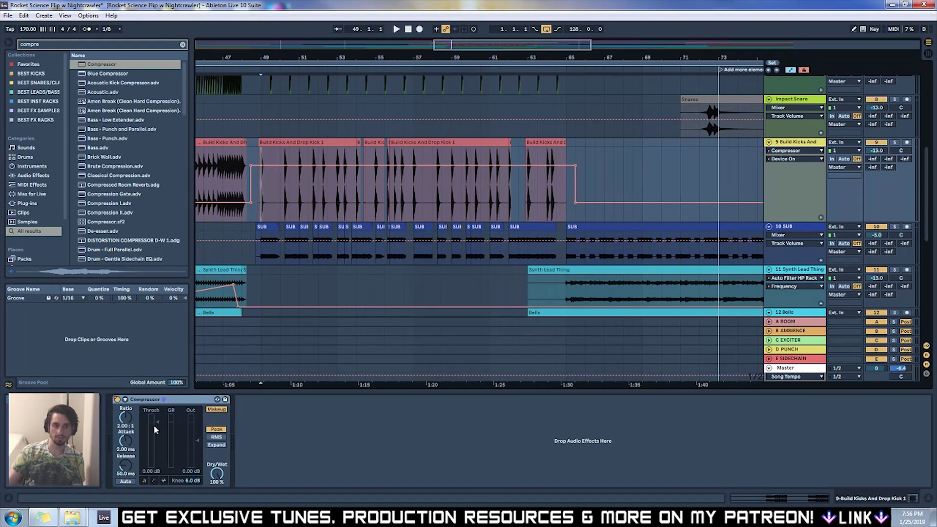
Step: Set the kick Compressor's threshold to about -36.5 dB, dry/wet to 50%, ratio to 10.5:1 and attack to about 49 ms
left_click_drag(159, 425, 157, 459)
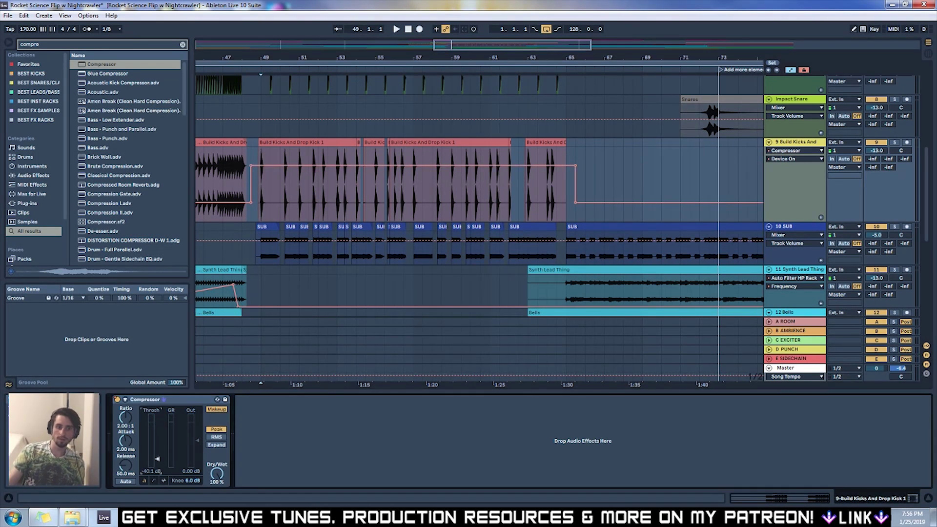
left_click(218, 480)
left_click_drag(218, 476, 218, 494)
left_click(126, 417)
left_click_drag(125, 418, 125, 389)
left_click_drag(126, 441, 126, 419)
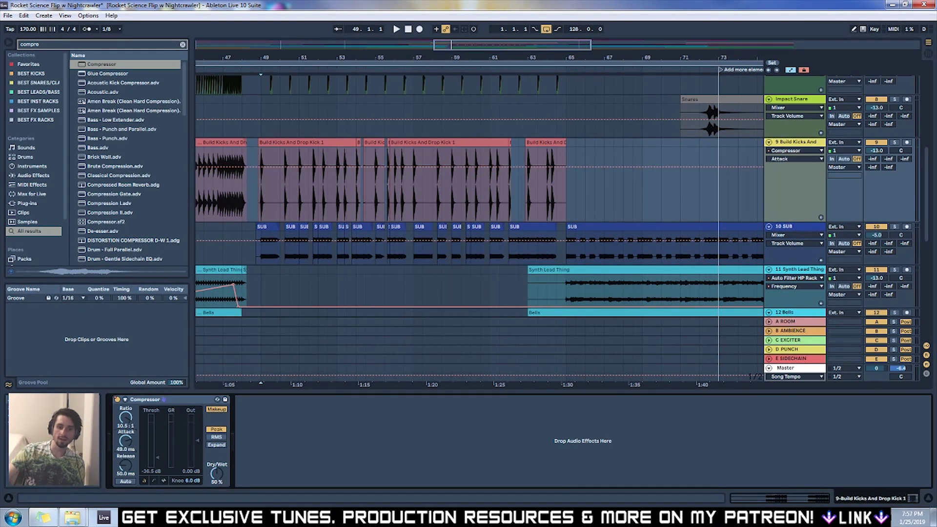
Step: Open Unit Conversions.xlsx in Excel and show the BPM to MS sheet
right_click(286, 518)
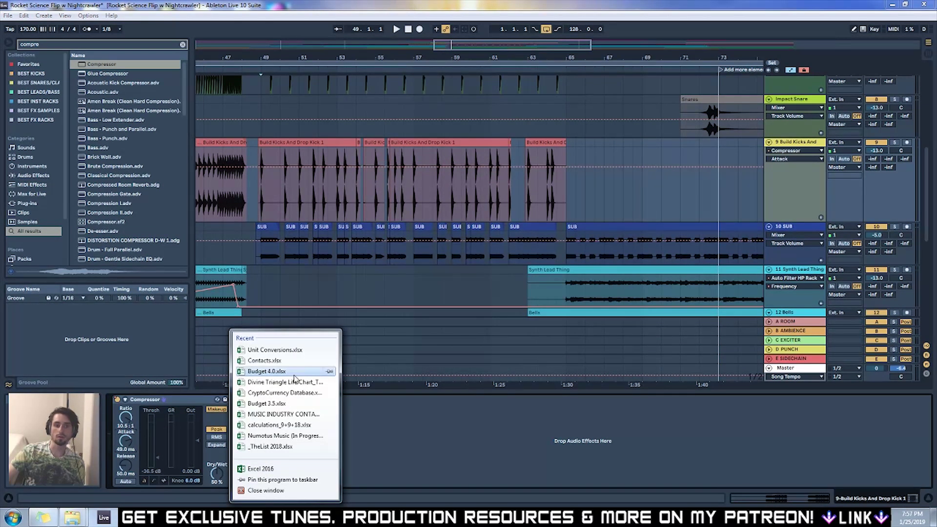
left_click(271, 350)
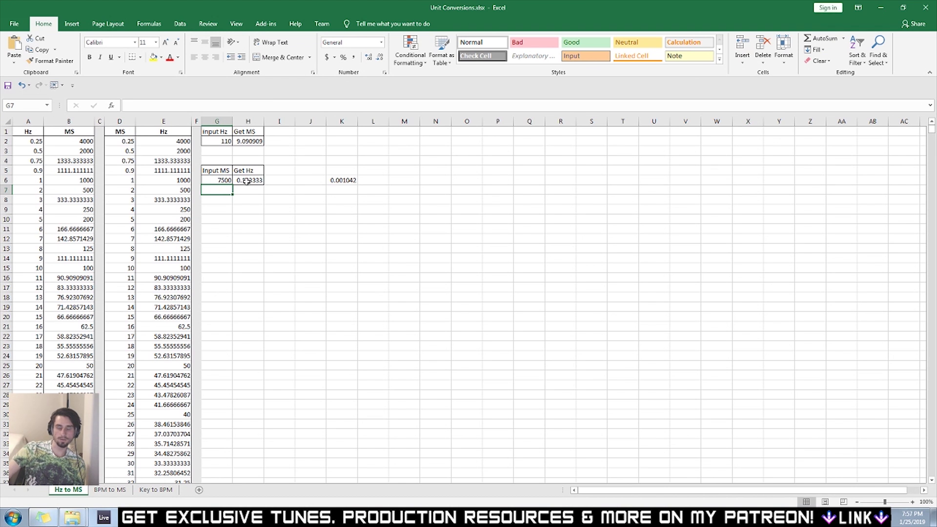
left_click(109, 490)
Step: Enter 170 as the input BPM and select the 1/16 note with its millisecond value
left_click(281, 143)
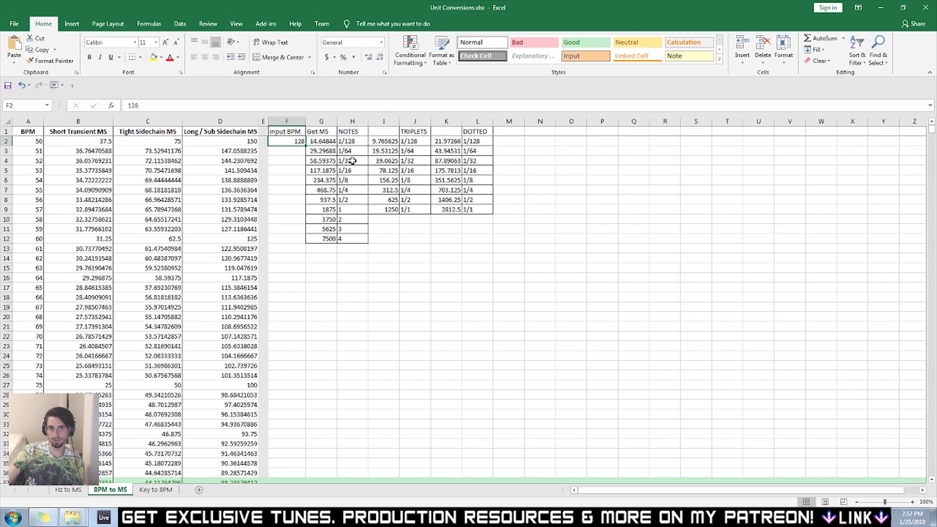
type("170")
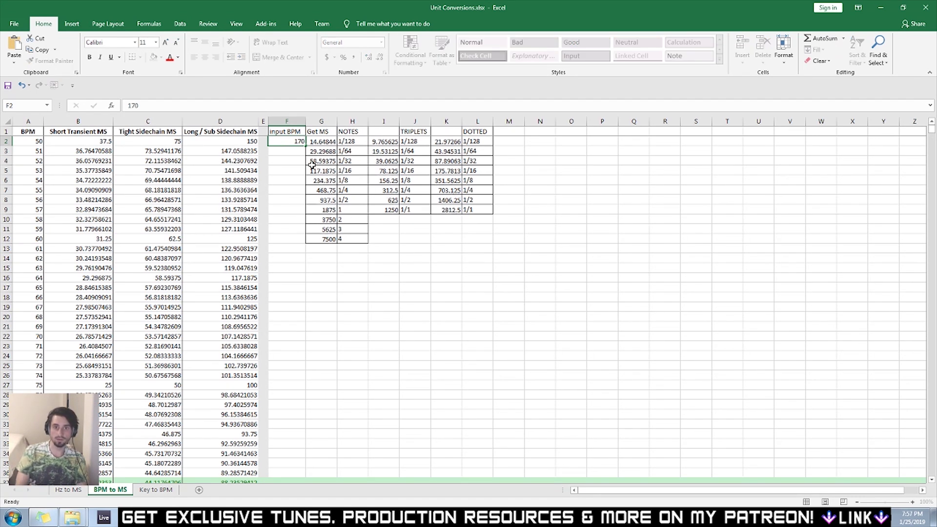
key("Return")
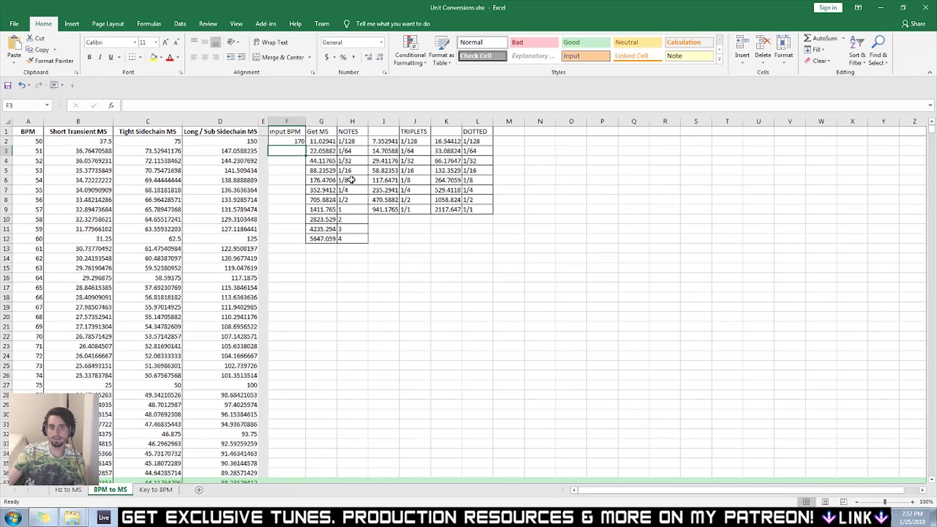
left_click_drag(355, 172, 322, 174)
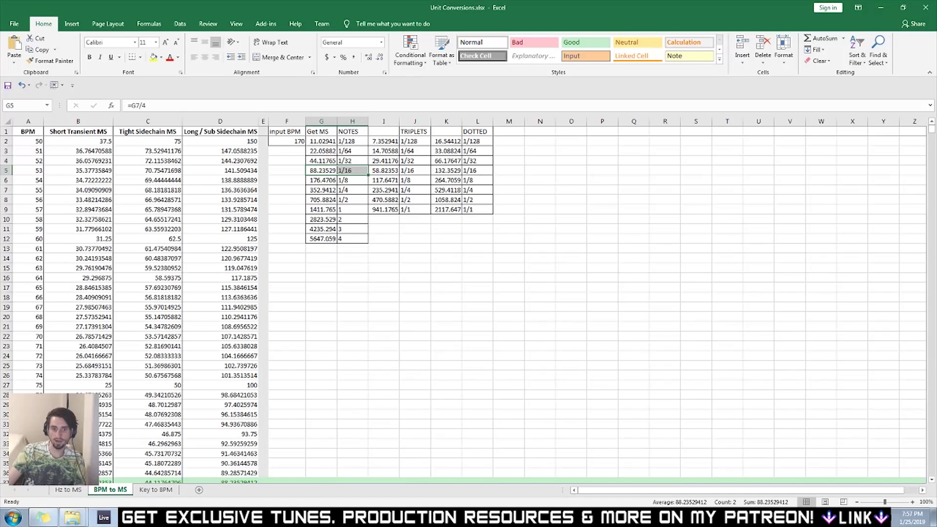
Step: Switch back to Ableton Live, set the kick Compressor's attack to 88.2 ms and play the drop
key("alt+Tab")
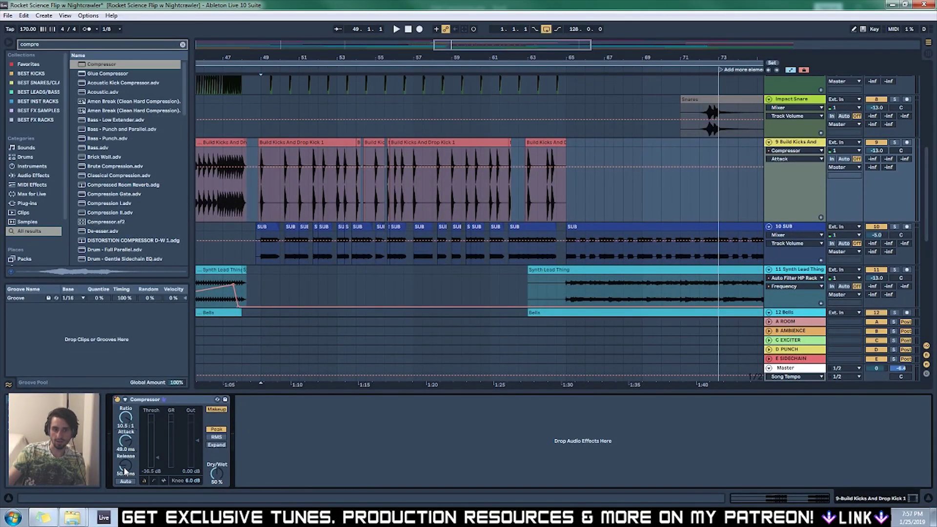
key("Delete")
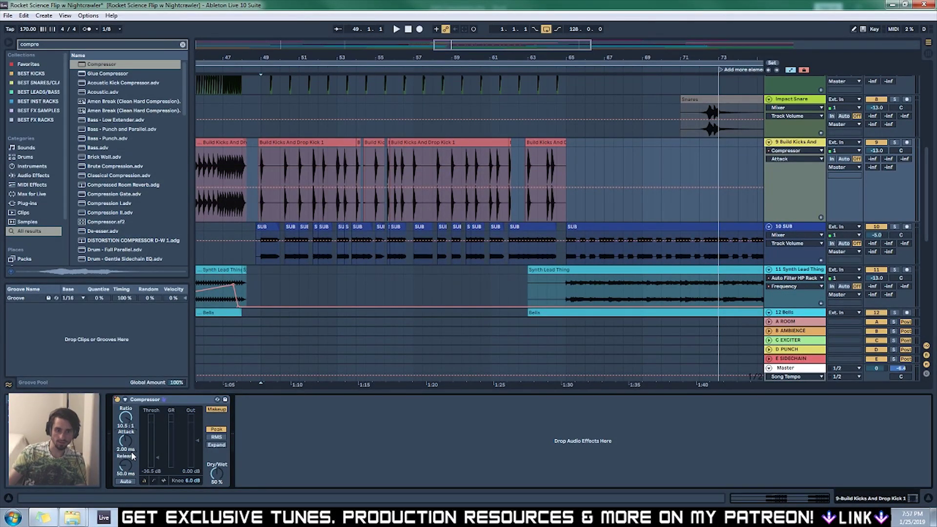
type("88")
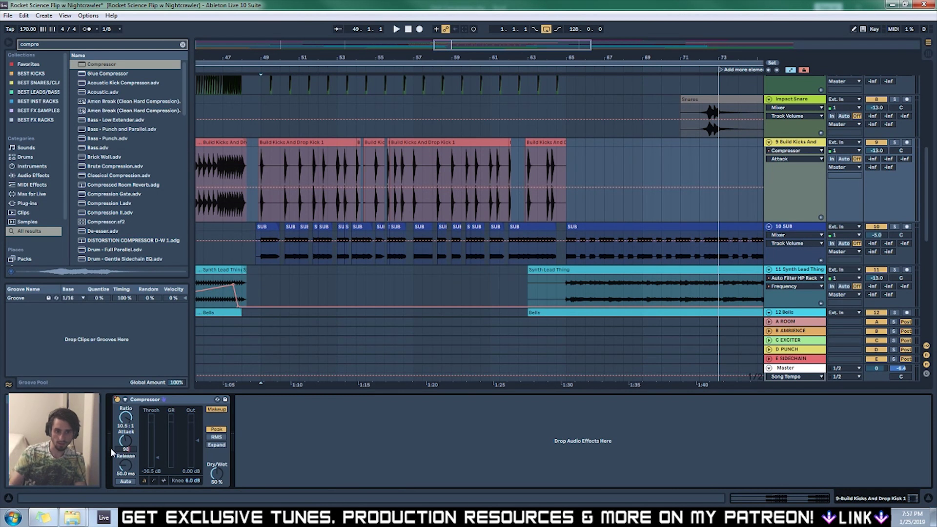
key("Return")
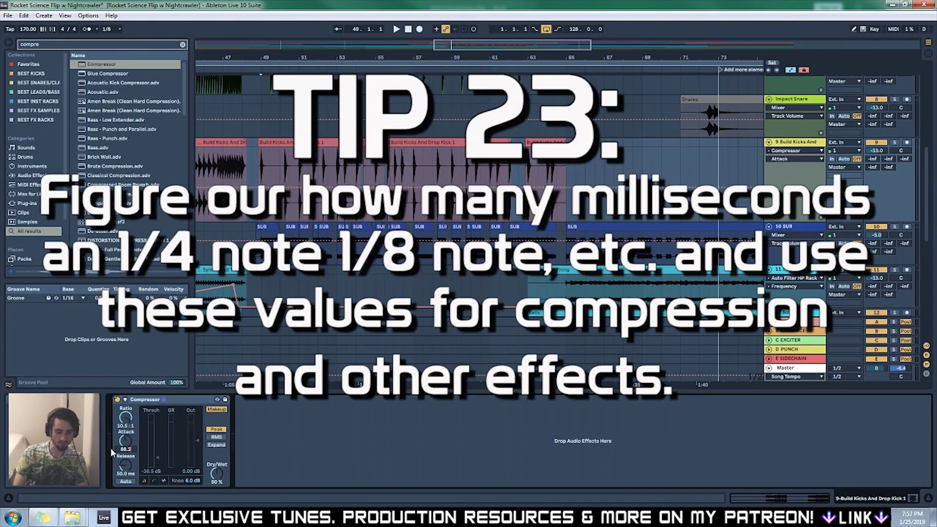
key("space")
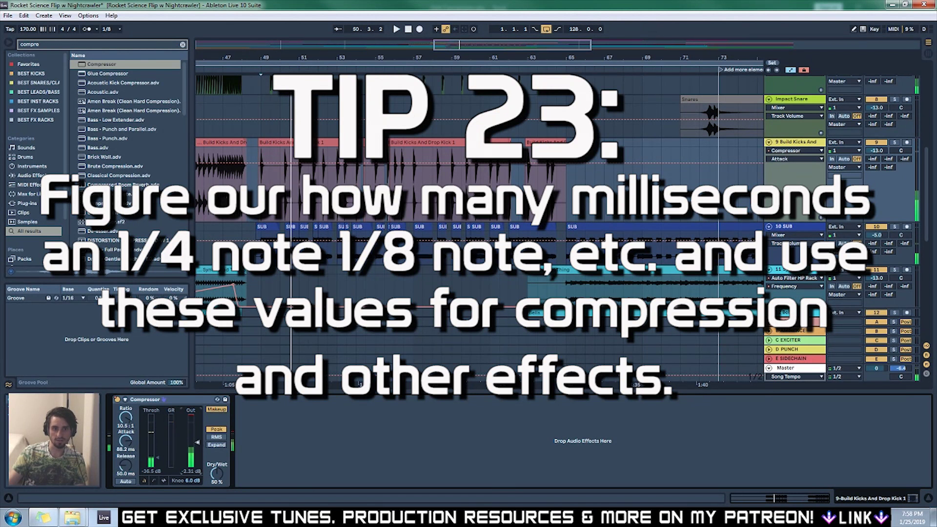
Step: Lower the kick Compressor's output to -6.94 dB, audition the kicks, and set the attack to 40.8 ms and dry/wet to 50%
left_click_drag(197, 443, 196, 446)
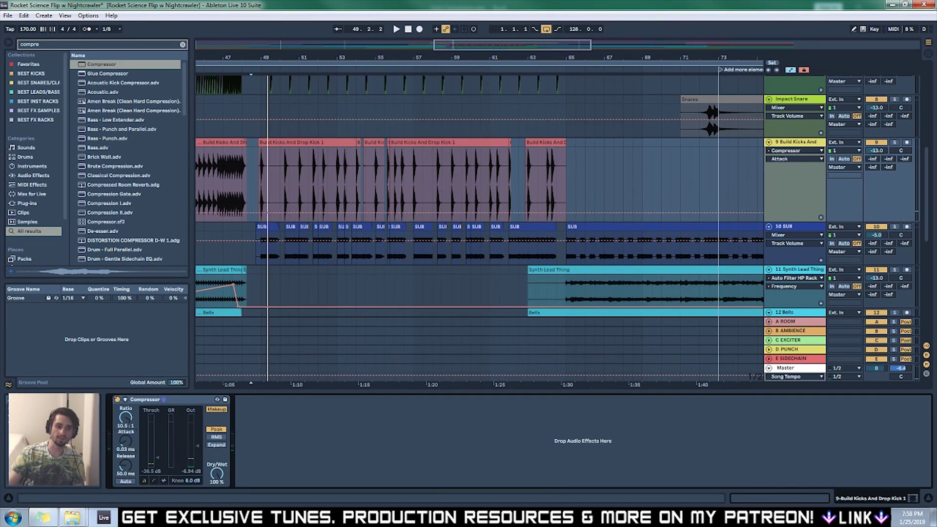
key("space")
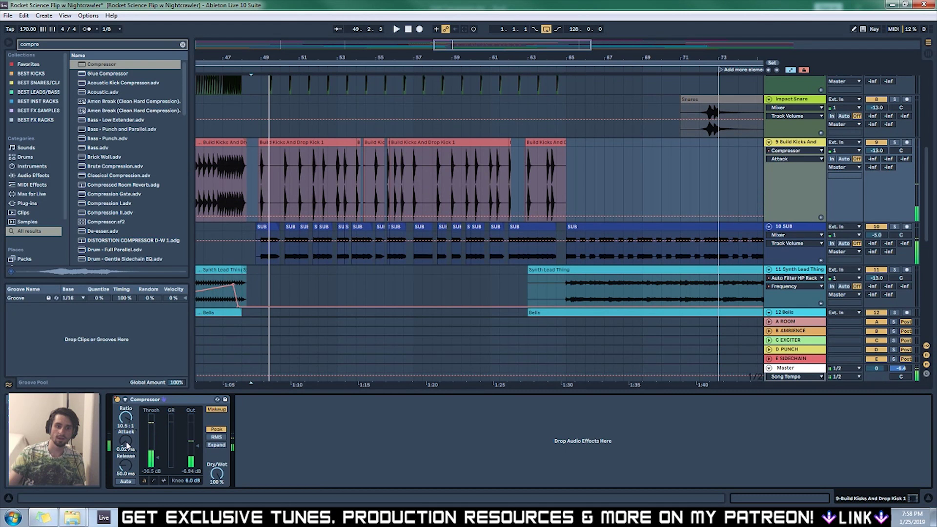
left_click_drag(457, 210, 457, 207)
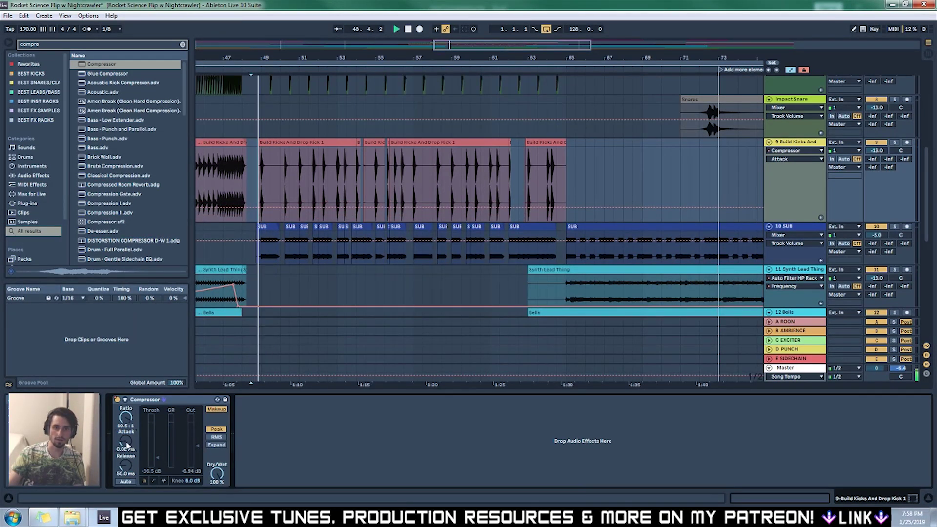
left_click_drag(126, 444, 125, 426)
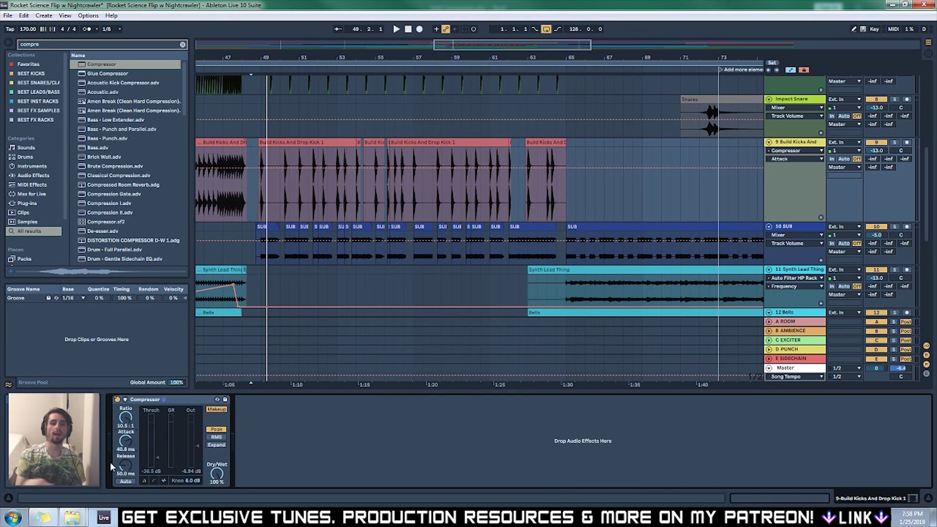
mouse_move(221, 484)
left_mouse_down()
mouse_move(221, 503)
mouse_move(221, 494)
left_mouse_up()
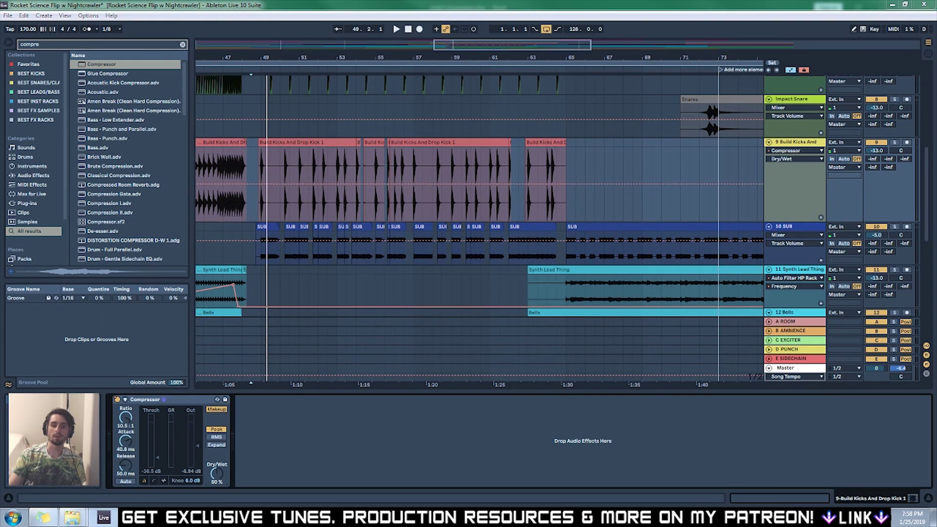
Step: Select the 1/32 note's millisecond value in Unit Conversions.xlsx, and in Ableton Live set the kick Compressor's attack to 44.1 ms and dry/wet to 48%
left_click(332, 461)
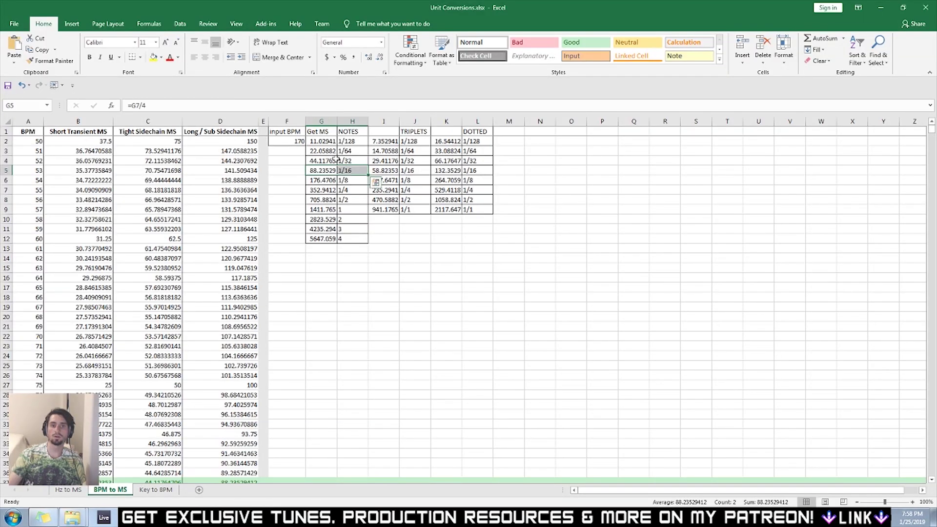
left_click(317, 161)
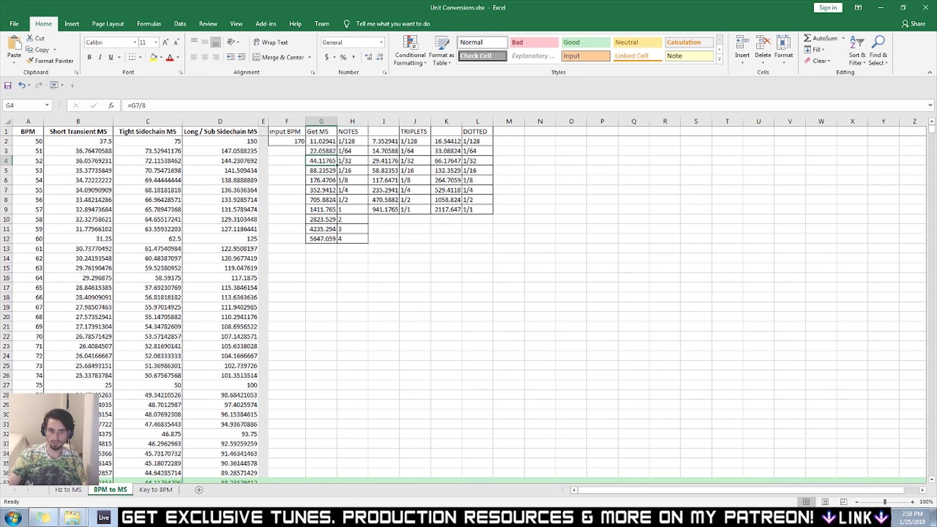
key("alt+Tab")
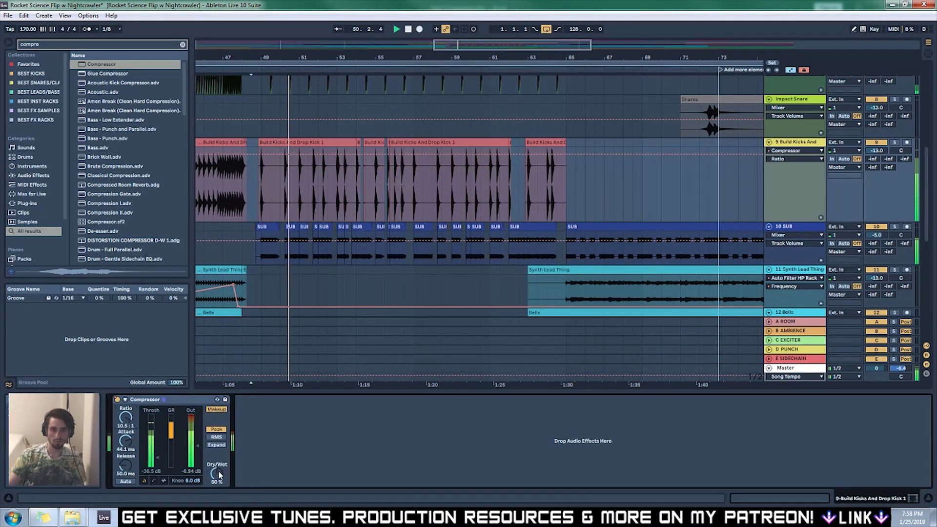
left_click_drag(219, 476, 218, 478)
Step: Add an EQ Eight ahead of the kick Compressor and cut 303 Hz by about 11.3 dB
key("ctrl+f")
type("eq")
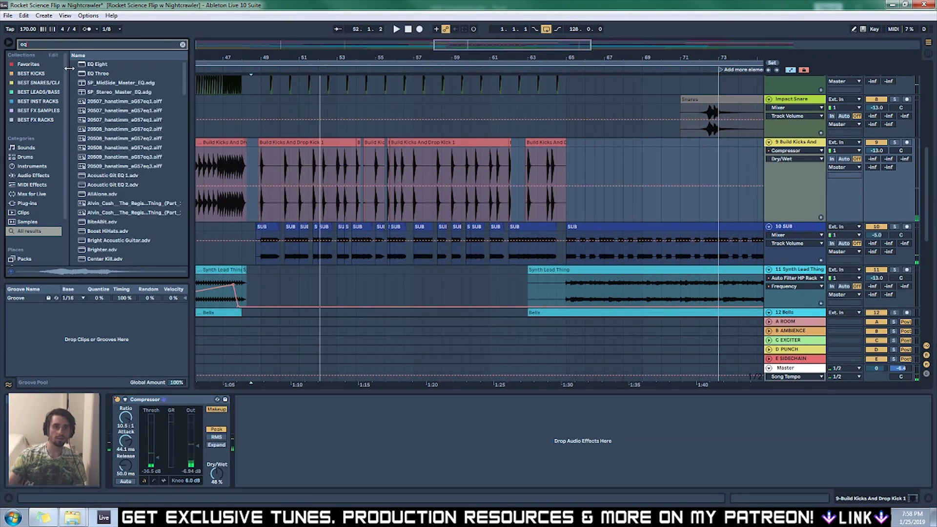
key("Down")
left_click_drag(106, 439, 109, 444)
key("space")
mouse_move(210, 440)
left_mouse_down()
mouse_move(192, 434)
mouse_move(213, 452)
left_mouse_up()
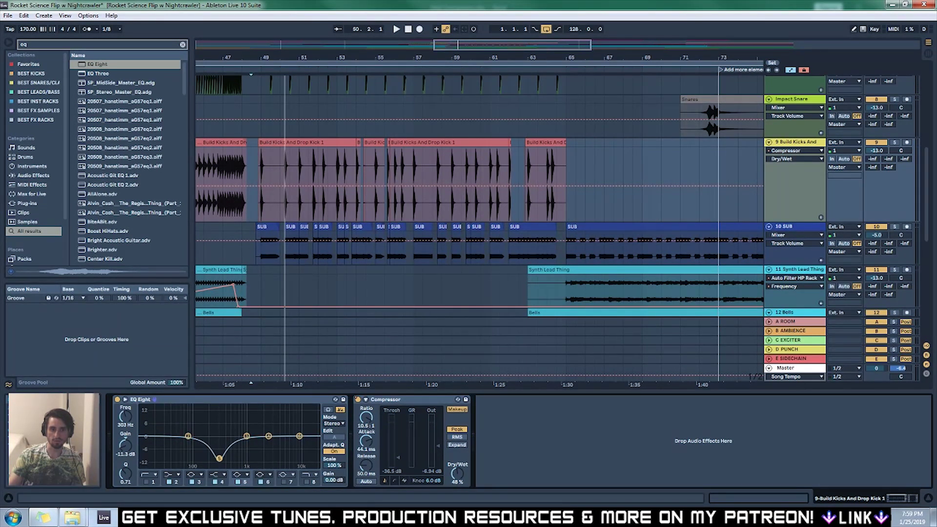
Step: Play the drop and set the kick EQ bands to about -10 dB at 303 Hz, -3.10 dB at 1.47 kHz and -1.86 dB at 80.8 Hz
left_click(189, 436)
key("space")
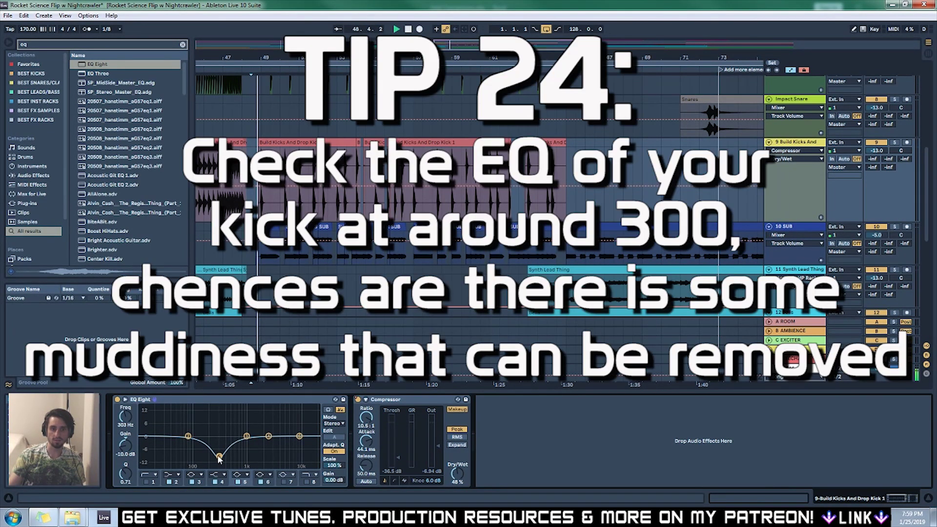
mouse_move(246, 435)
left_mouse_down()
mouse_move(262, 420)
mouse_move(242, 432)
mouse_move(254, 442)
left_mouse_up()
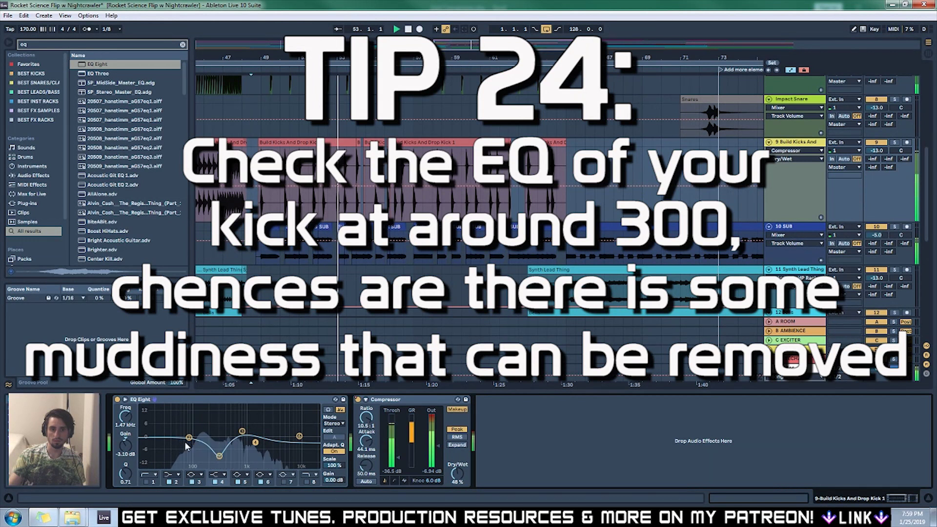
left_click_drag(195, 442, 195, 448)
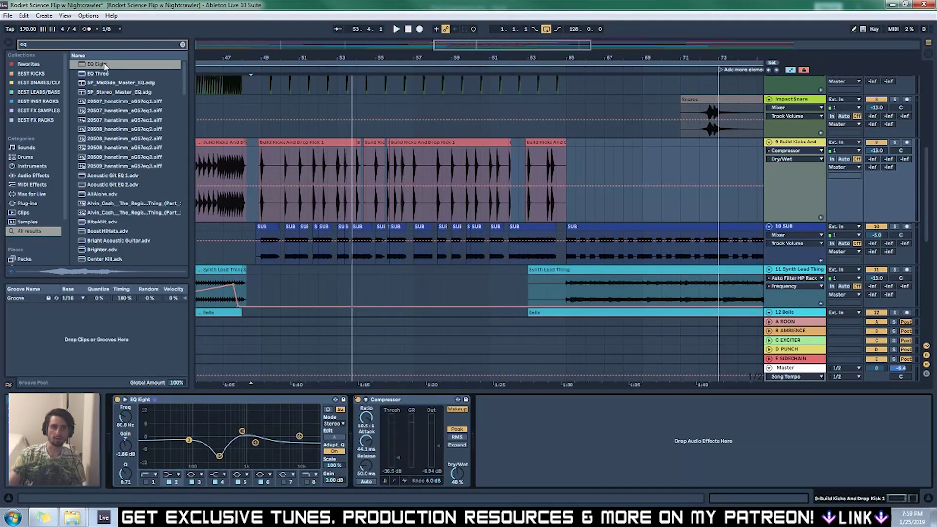
Step: Search the browser for "bark" and load BarkOfDog2 after the kick Compressor, with its window placed over the arrangement
left_click(44, 45)
key("BackSpace")
key("BackSpace")
type("bo")
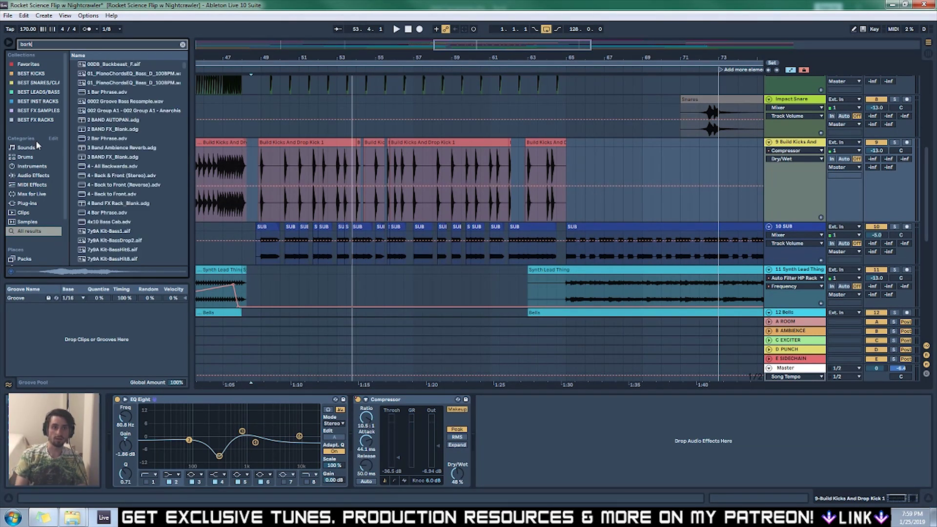
type("rk")
double_click(103, 186)
key("space")
left_click_drag(166, 31, 354, 53)
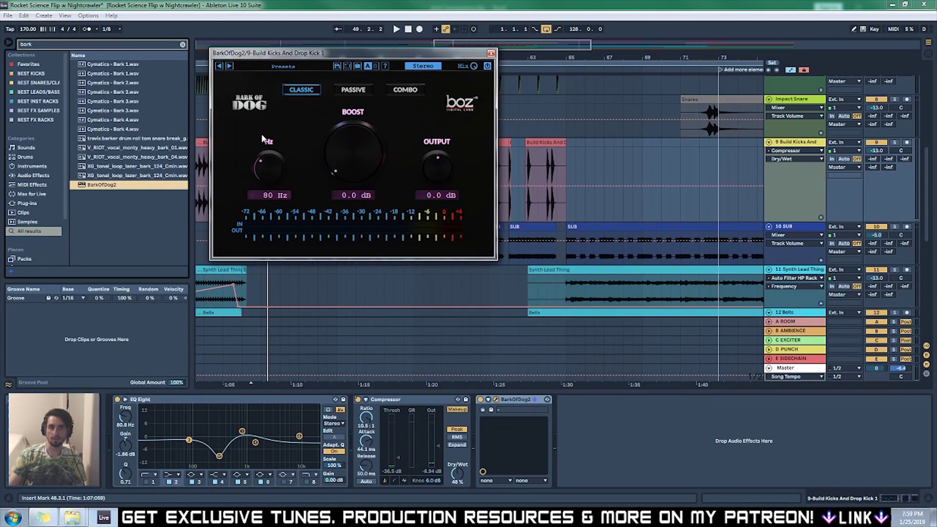
Step: Load BarkOfDog2's Kick Thumper preset and raise its output to about 6.1 dB
left_click(274, 68)
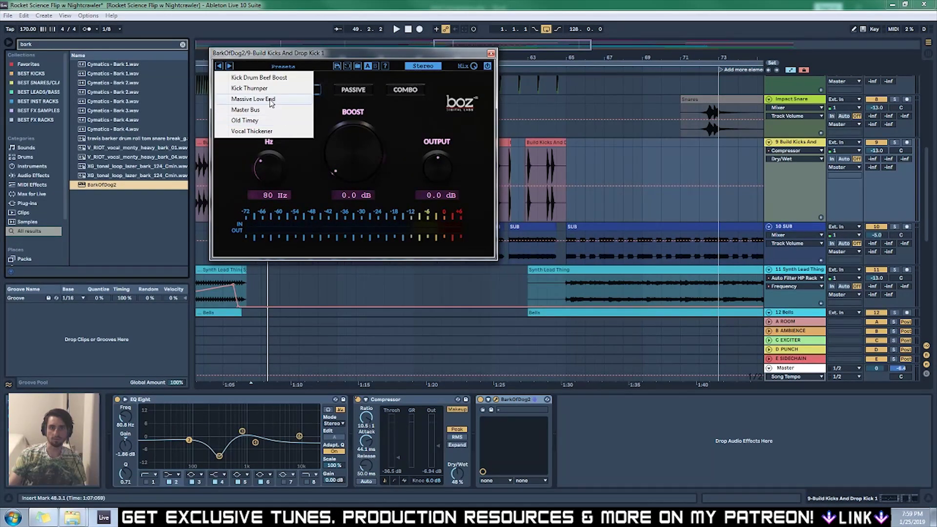
left_click(281, 88)
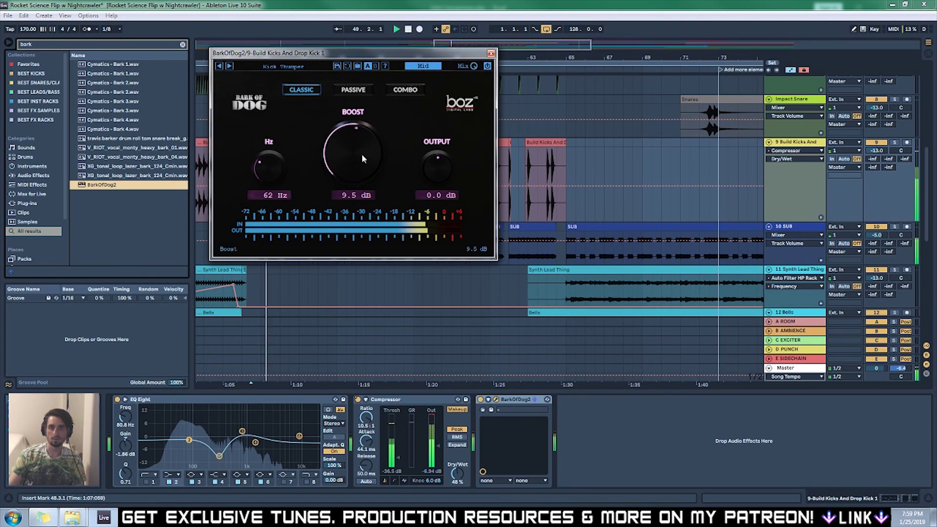
left_click_drag(429, 183, 429, 148)
Step: Rearrange the kick EQ's low bands and enable its first filter as a low cut at about 51.8 Hz
left_click_drag(242, 431, 194, 440)
left_click(146, 481)
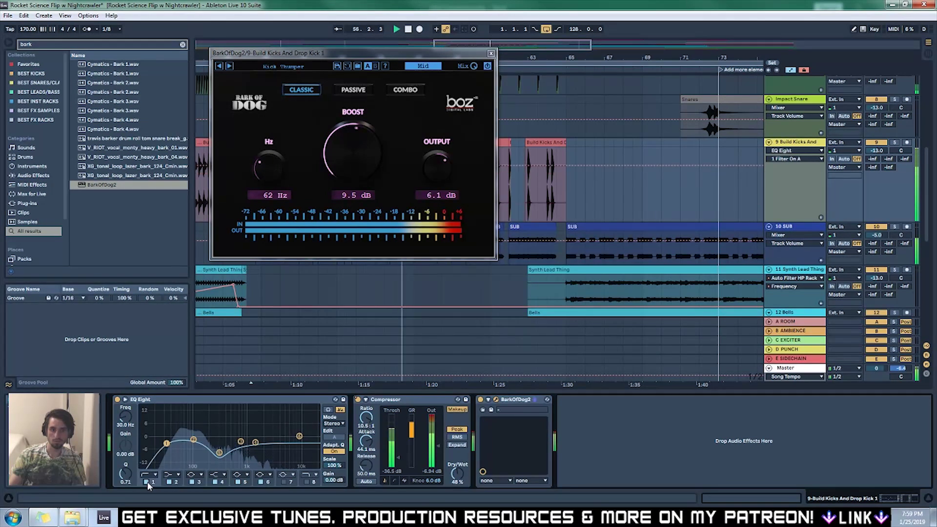
left_click_drag(167, 444, 180, 443)
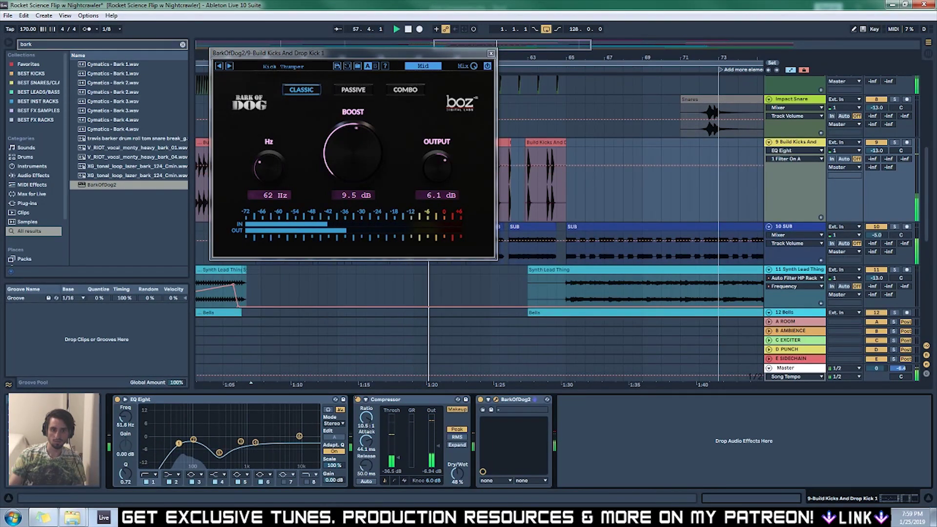
Step: Lower BarkOfDog2's output to about 2.2 dB, set the kick EQ's highest band to 0.37 dB at 8.99 kHz, and hide the plug-in window
left_click_drag(441, 159, 438, 182)
left_click_drag(438, 180, 437, 172)
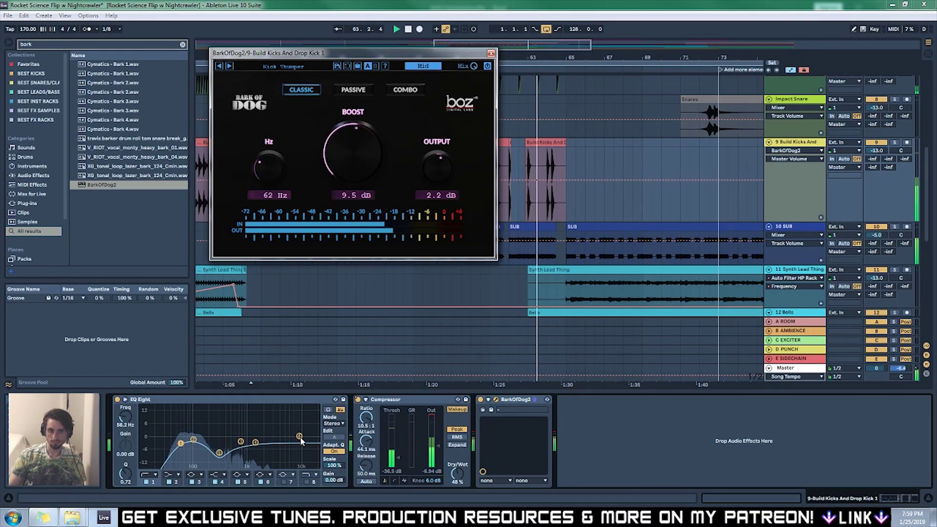
left_click_drag(300, 438, 297, 436)
key("ctrl+alt+p")
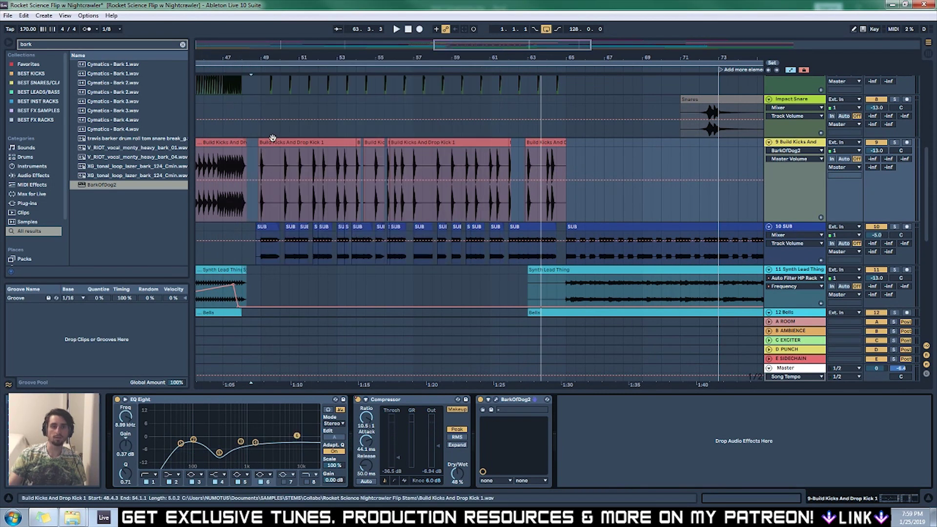
Step: Search the browser for "snap" and audition several snap samples for layering with the kick
left_click(98, 45)
key("BackSpace")
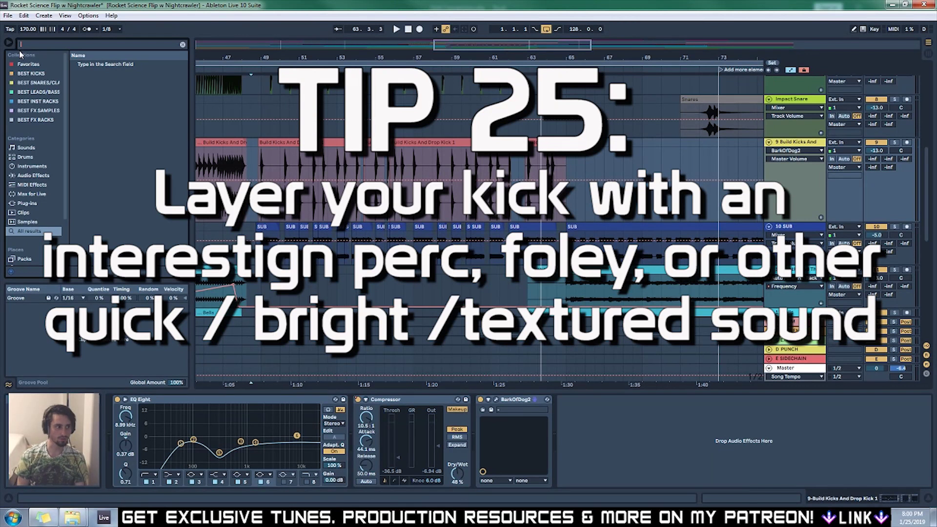
type("snap")
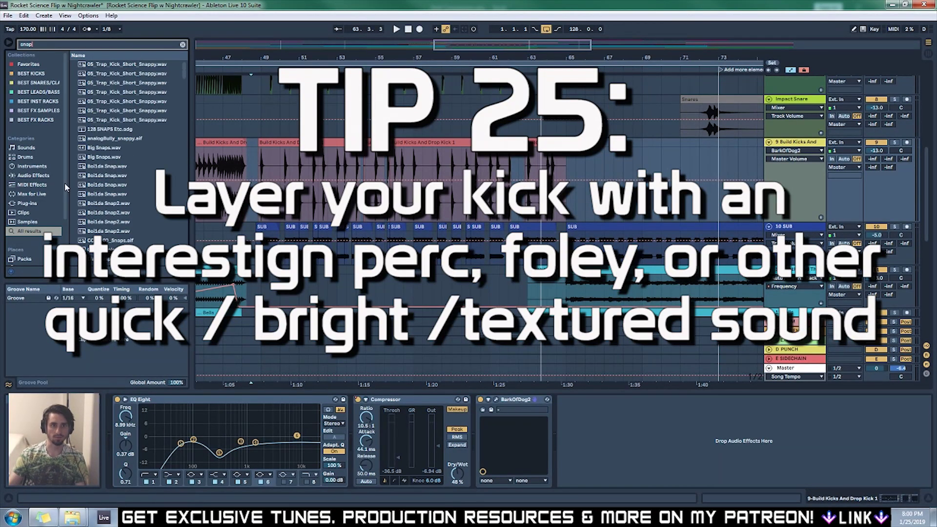
scroll(130, 135, "down", 3)
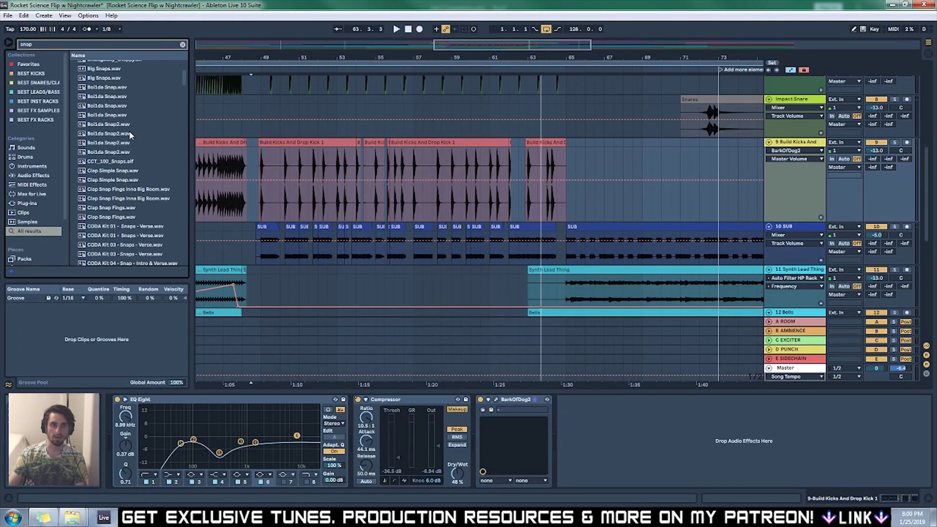
left_click(131, 133)
left_click(125, 98)
scroll(124, 147, "down", 11)
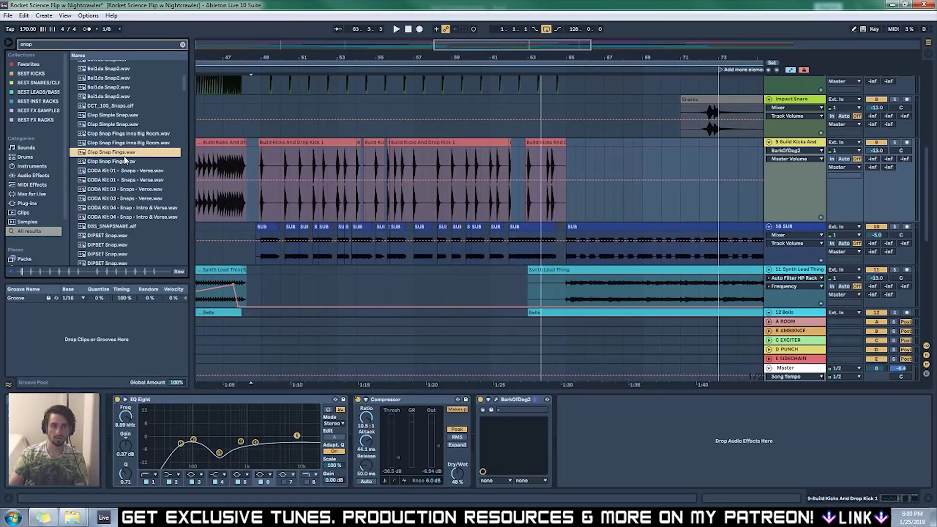
left_click(119, 226)
scroll(119, 226, "down", 3)
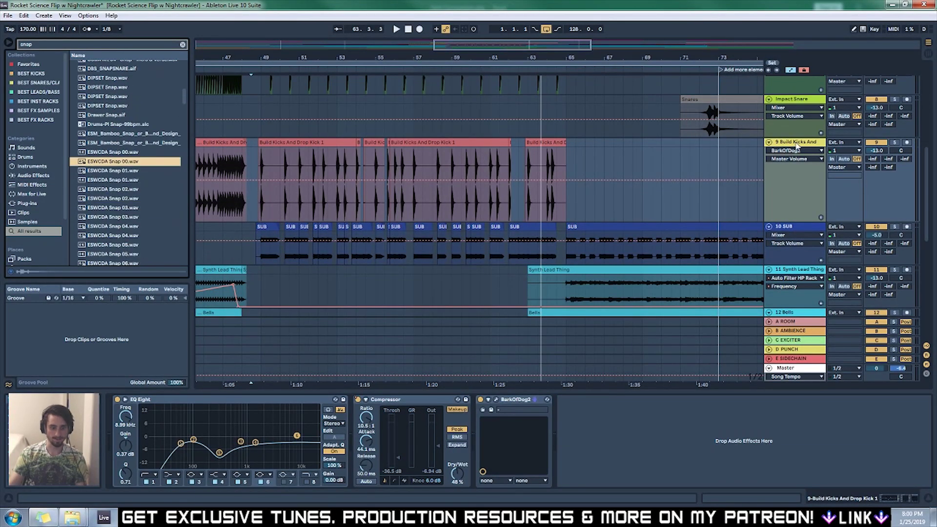
Step: Create an audio track below the kicks and place ESWCDA Snap 00.wav on it at bar 49
left_click(119, 162)
key("ctrl+t")
left_click_drag(113, 161, 260, 241)
key("z")
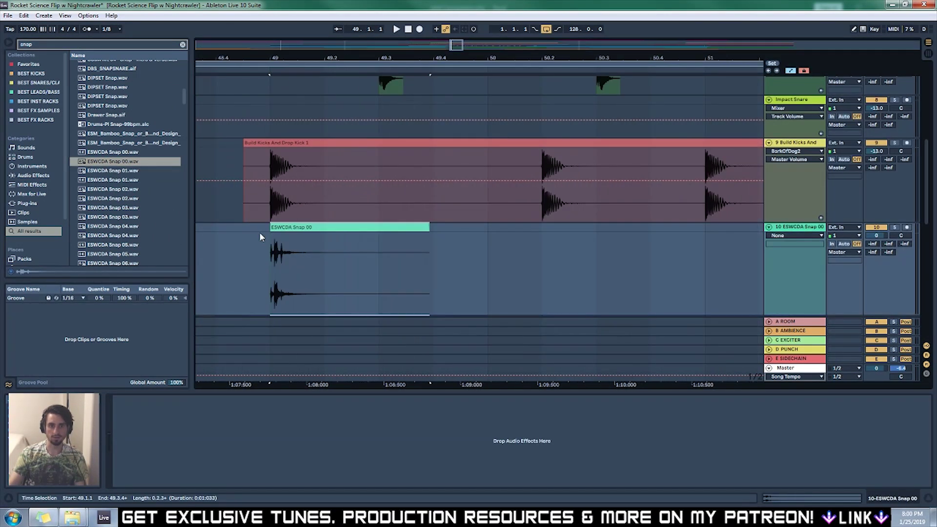
Step: Trim the snap clip's start to its last transient, align it with the kick at bar 49, and play the layered hit
left_click(372, 228)
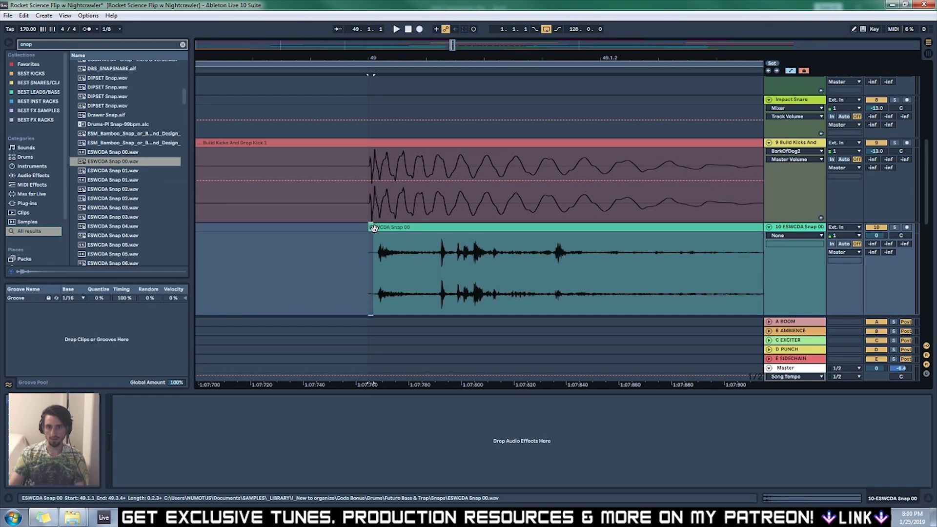
left_click_drag(373, 228, 542, 228)
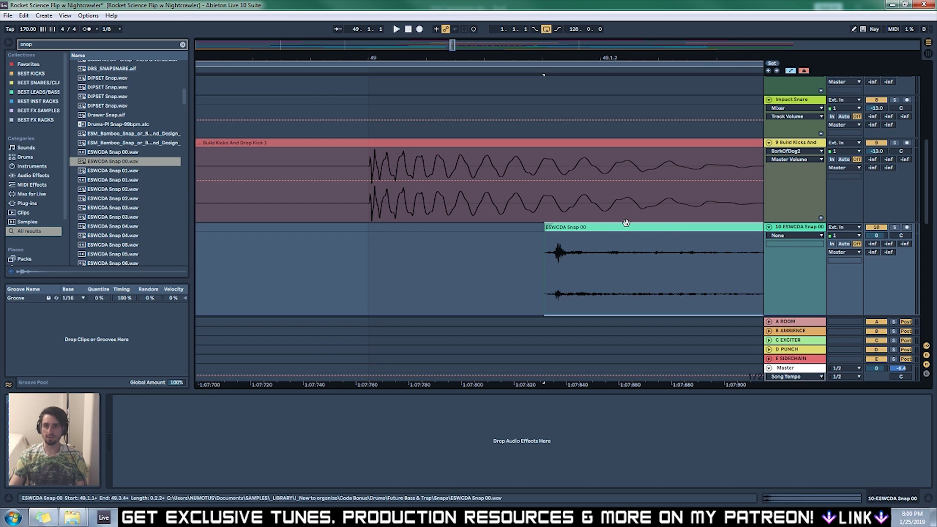
right_click(596, 229)
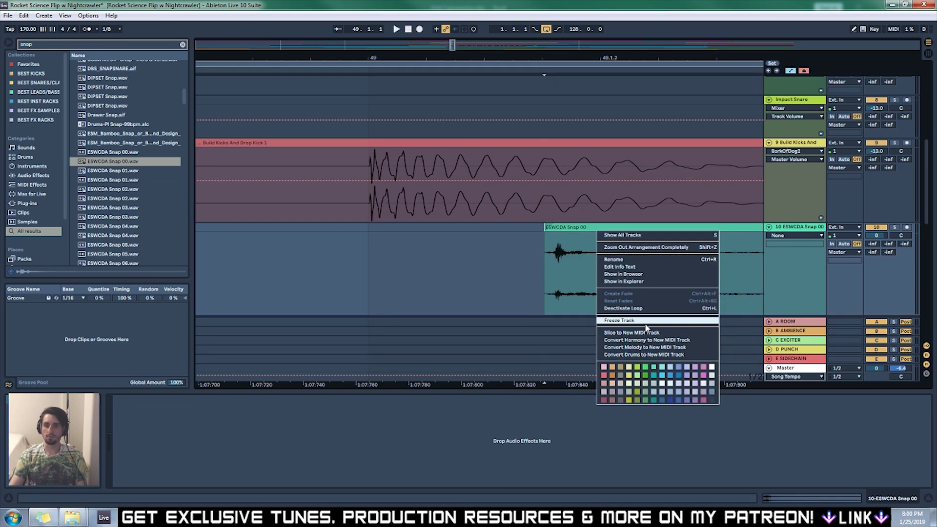
left_click(579, 257)
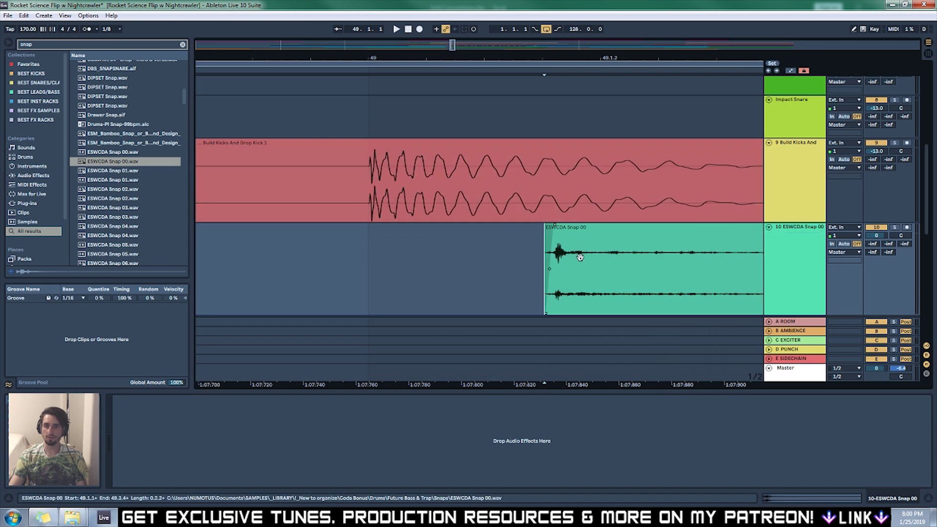
left_click_drag(546, 235, 371, 228)
key("space")
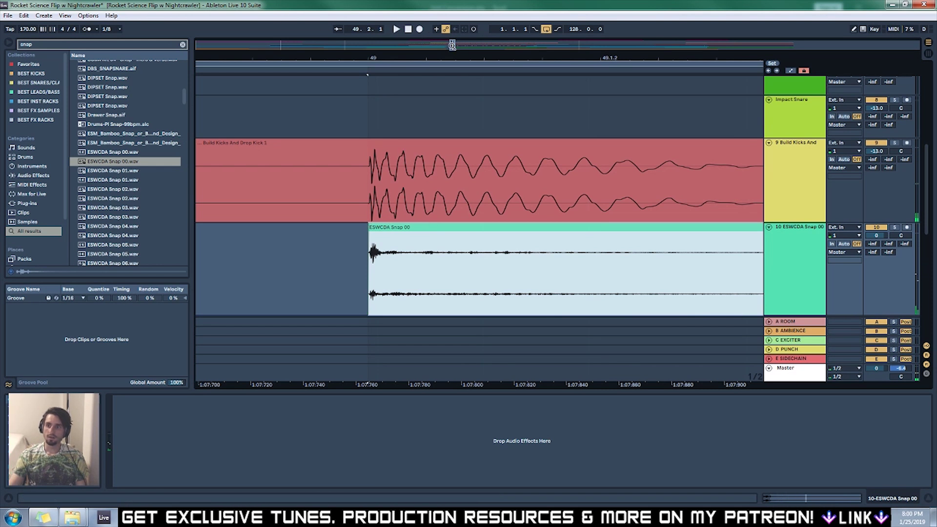
Step: Group the Build Kicks And Drop Kick track with the ESWCDA Snap 00 track
mouse_move(452, 45)
left_mouse_down()
mouse_move(452, 32)
mouse_move(455, 46)
left_mouse_up()
left_click(796, 195)
left_click(806, 263, "shift")
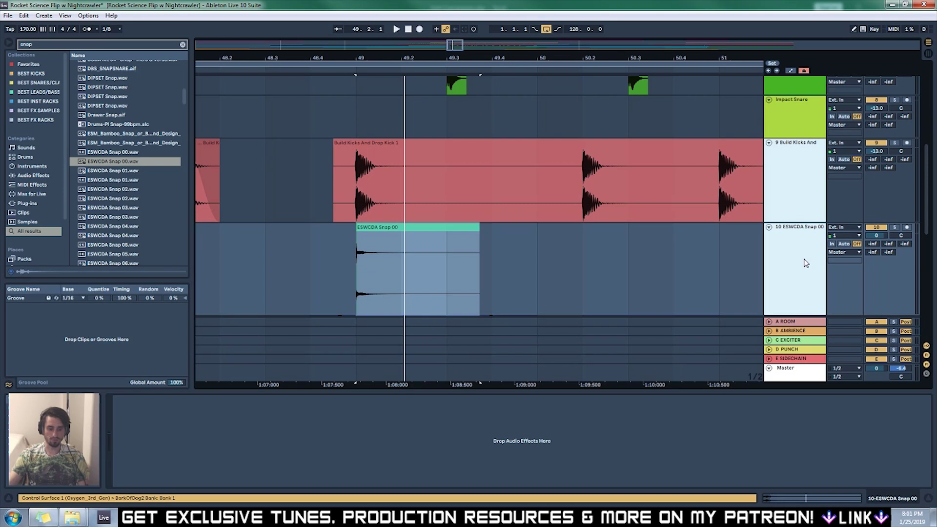
key("ctrl+g")
Step: Move the EQ Eight, Compressor and BarkOfDog2 from the kick track onto the new group
left_click(781, 195)
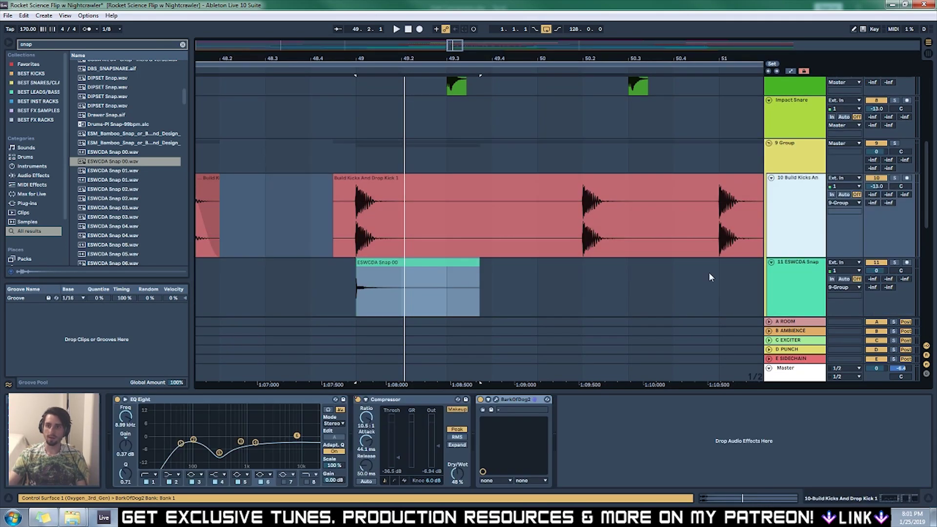
left_click(254, 404)
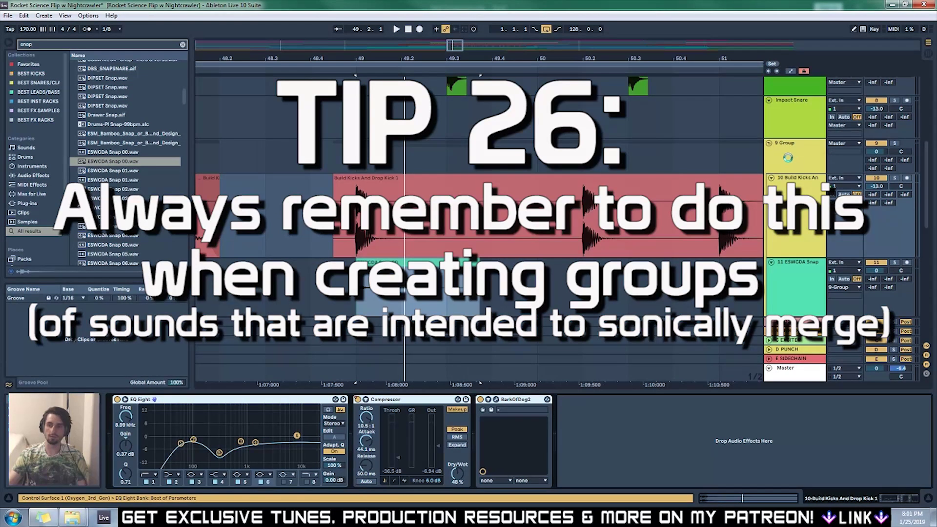
left_click(787, 157)
Step: Rename the new group KICK
key("ctrl+r")
type("KICK")
key("Return")
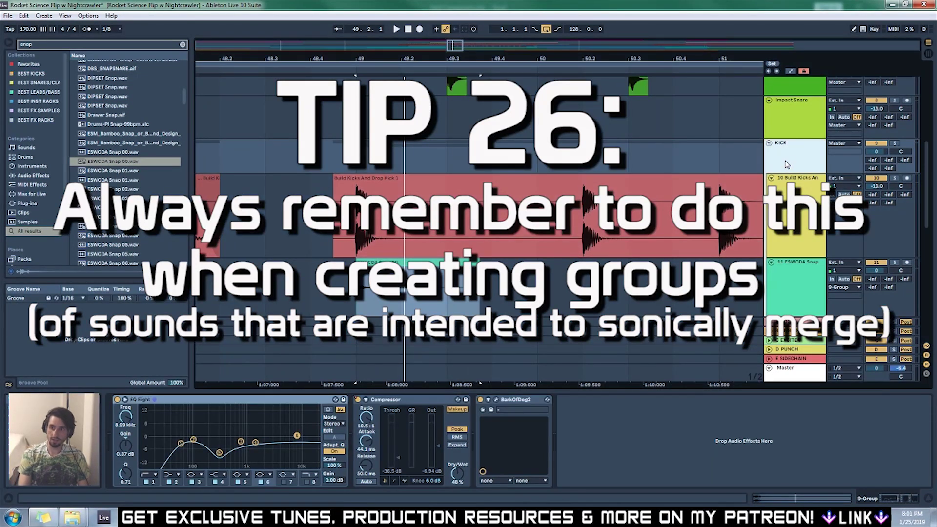
Step: Play the layered kick and snap from just before bar 49
left_click(427, 293)
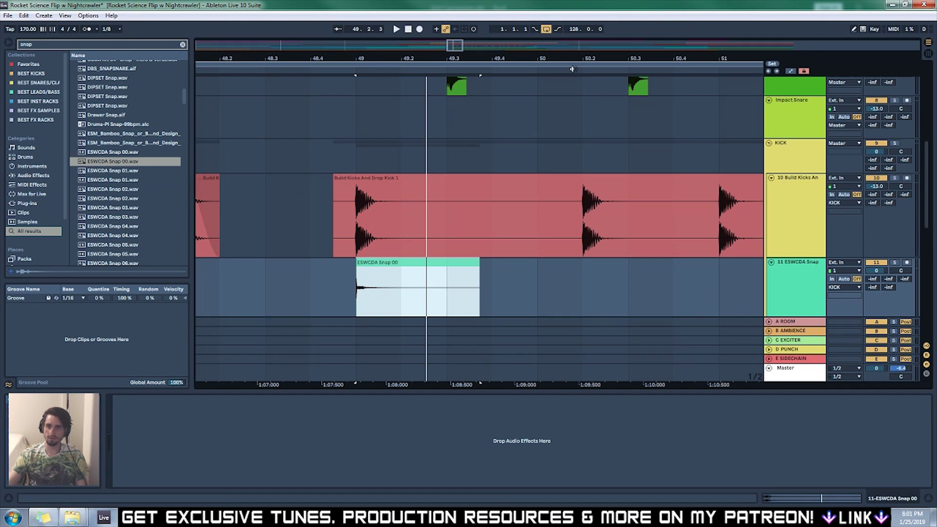
left_click(572, 77)
left_click(349, 75)
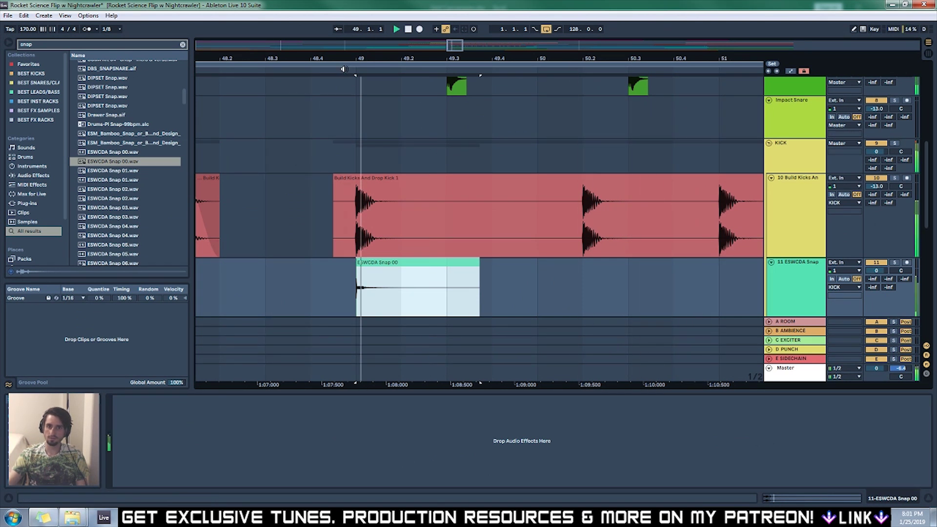
Step: Place Perc32_Snap.wav on the snap track at bar 49, audition it, and adjust its start fade against the kick transient
left_click_drag(183, 100, 183, 124)
left_click_drag(107, 213, 313, 273)
scroll(355, 284, "down", 1)
scroll(352, 273, "up", 5)
key("space")
left_click_drag(238, 273, 287, 264)
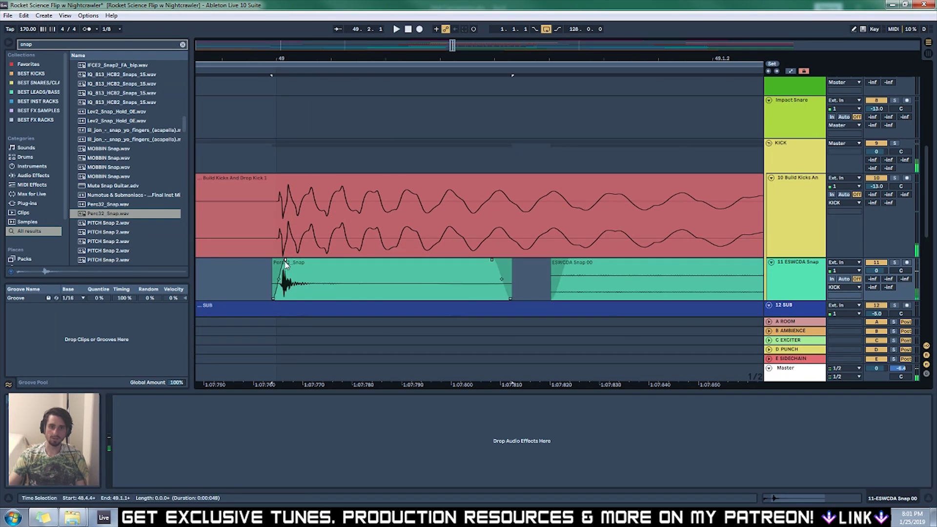
key("minus")
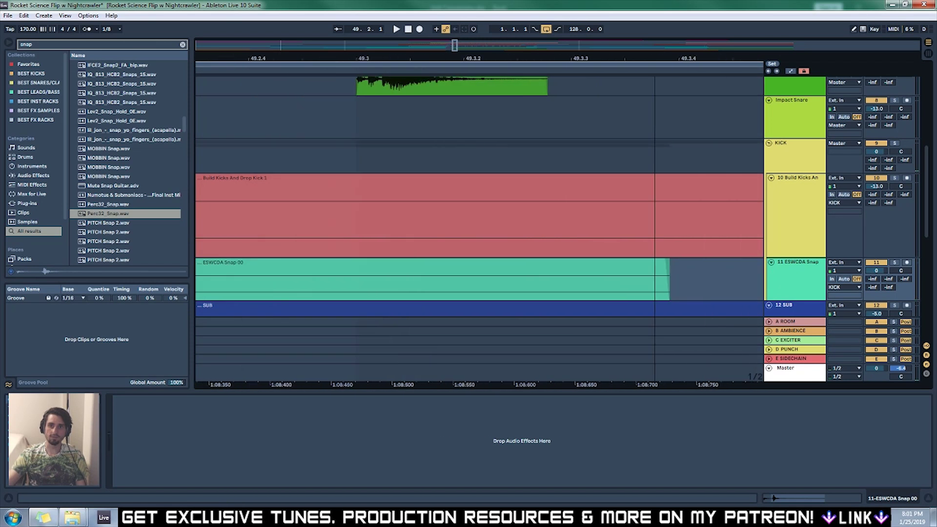
Step: Delete the leftover ESWCDA Snap 00 clip and duplicate the Perc32_Snap.wav hit onto the following kicks through bar 52
key("minus")
key("minus")
key("minus")
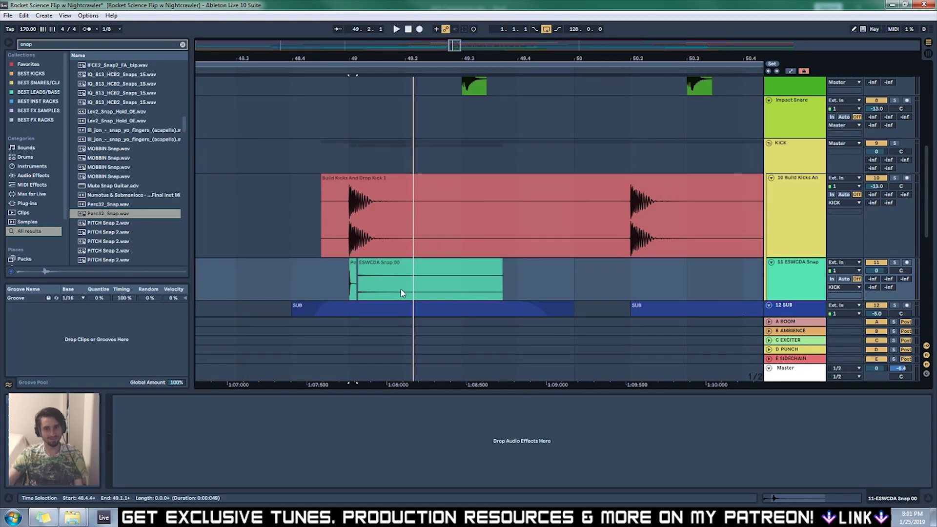
left_click(401, 293)
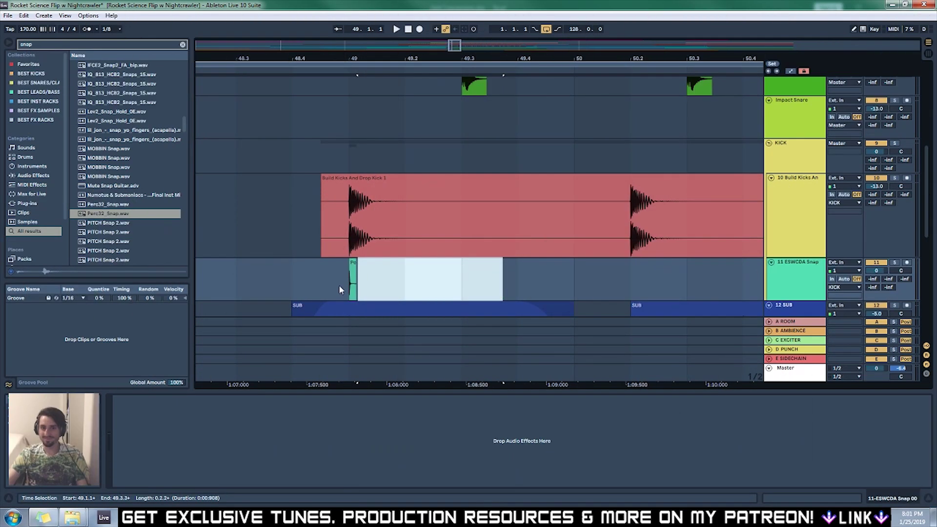
left_click_drag(630, 280, 366, 286)
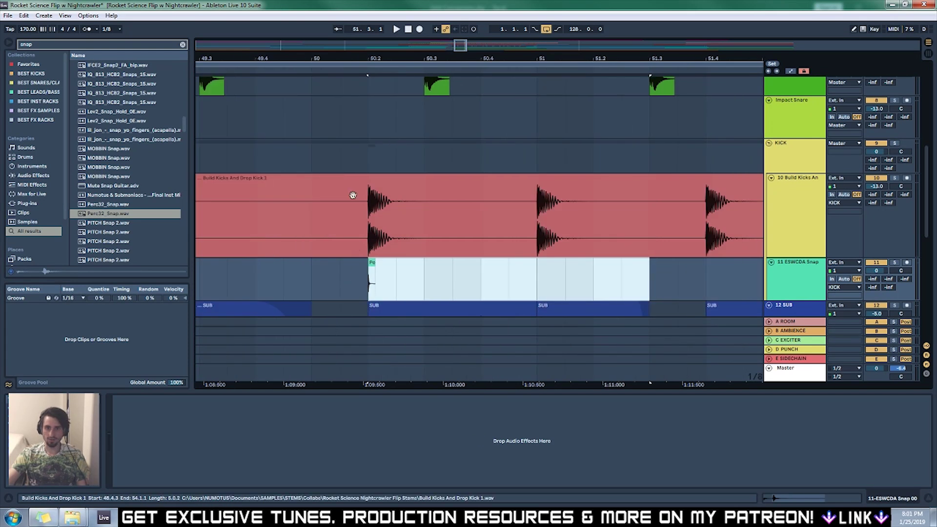
left_click_drag(473, 283, 648, 302)
left_click_drag(594, 272, 474, 274)
key("ctrl+d")
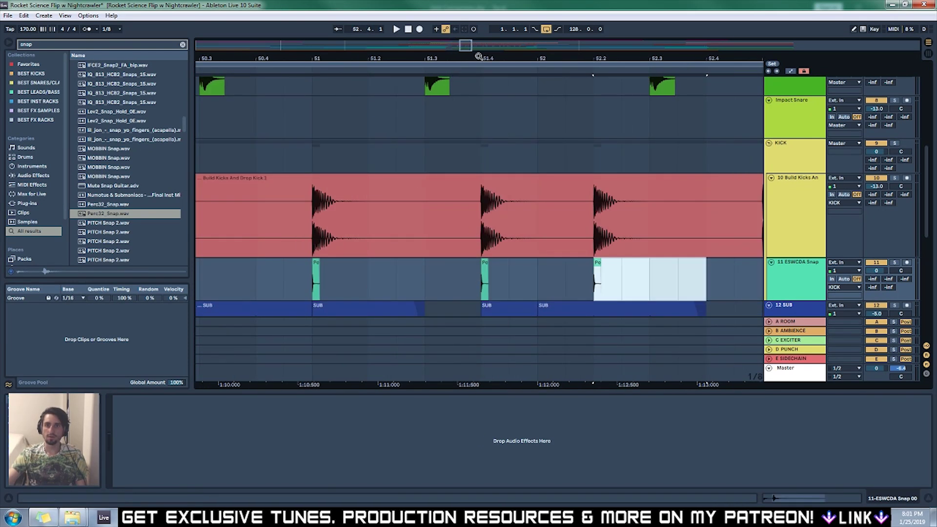
Step: Play the drop from bar 49 and lower the snap track's volume to -8.8 dB
key("minus")
key("minus")
key("minus")
key("minus")
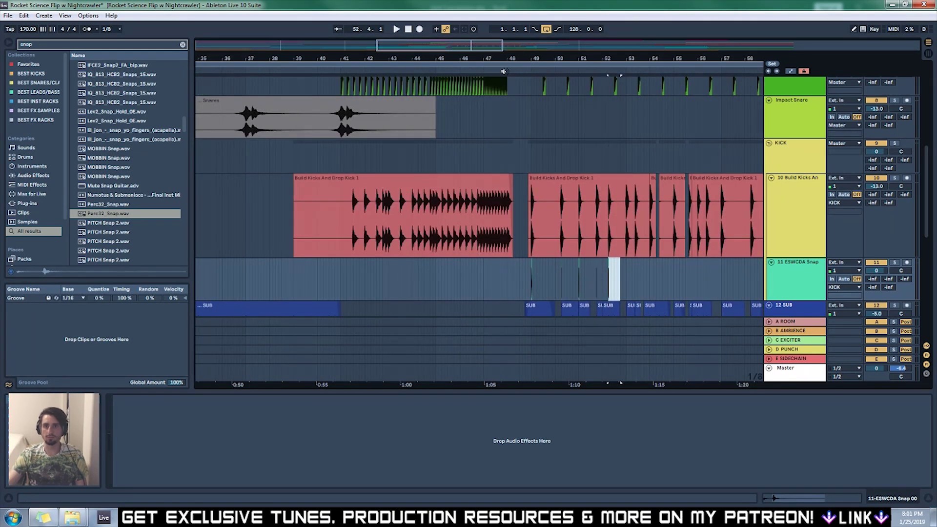
left_click(507, 71)
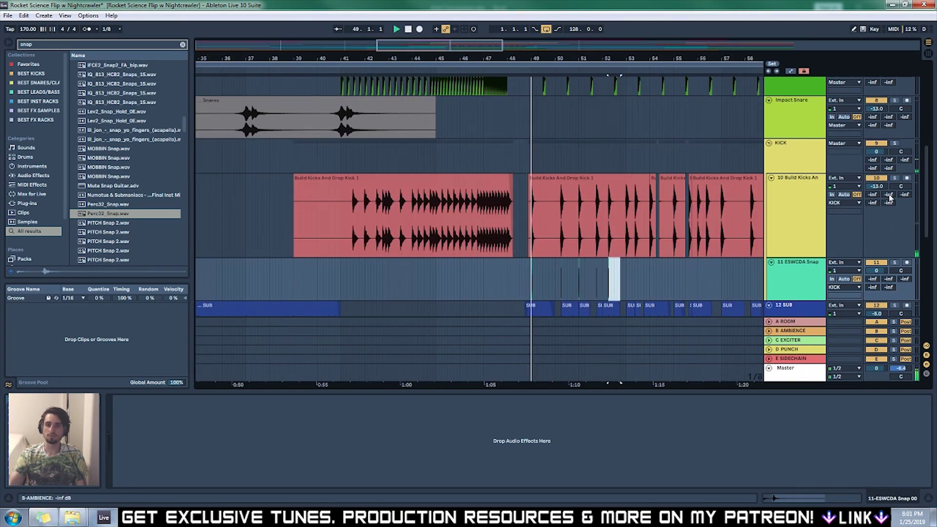
left_click_drag(877, 271, 877, 290)
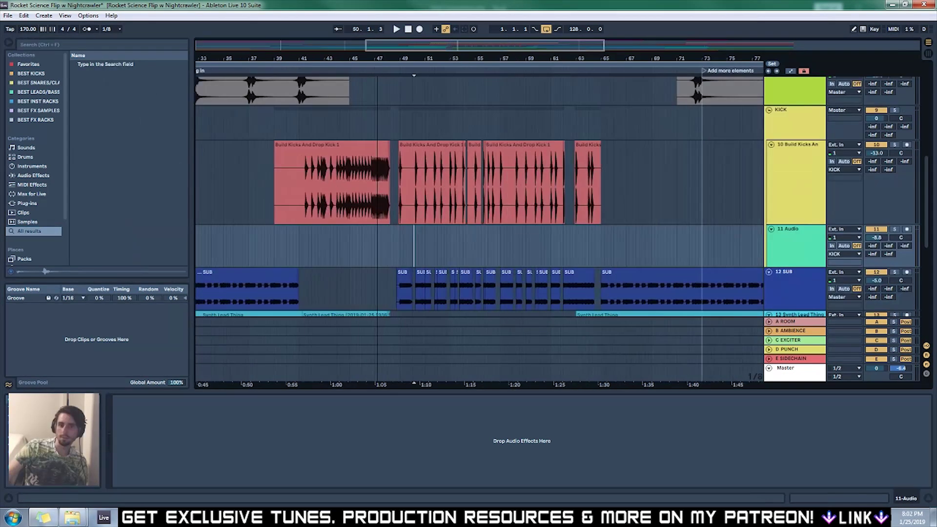
Step: Set the fixed arrangement grid to 4 Bars and select bars 49 to 65 of the KICK group
key("minus")
key("minus")
key("minus")
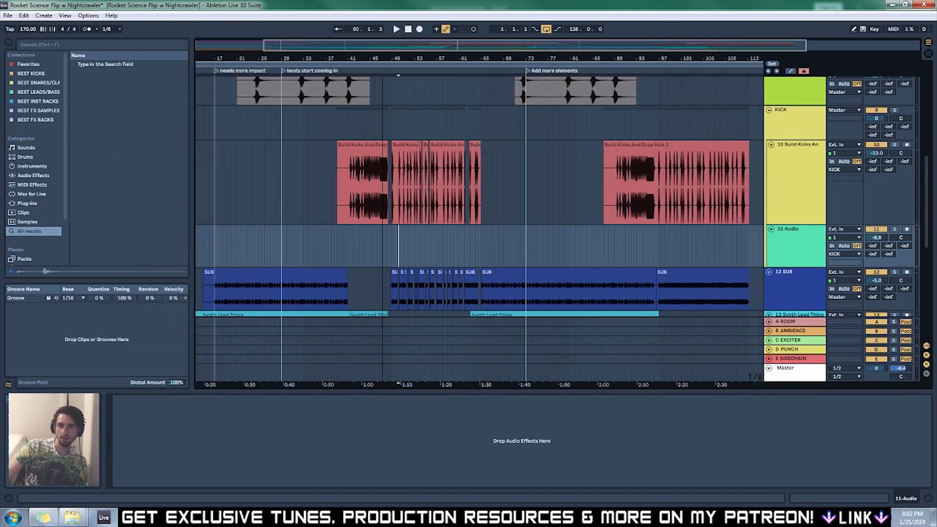
left_click(397, 121)
right_click(398, 124)
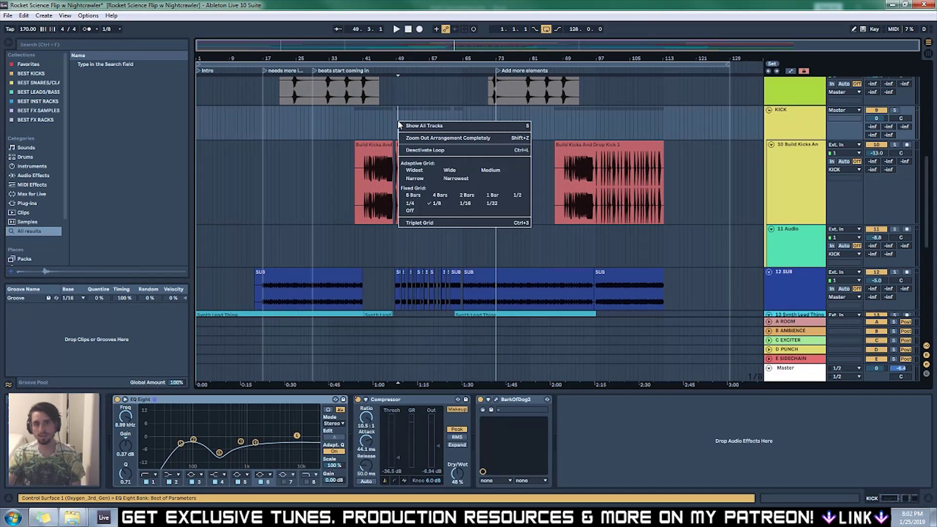
left_click(438, 195)
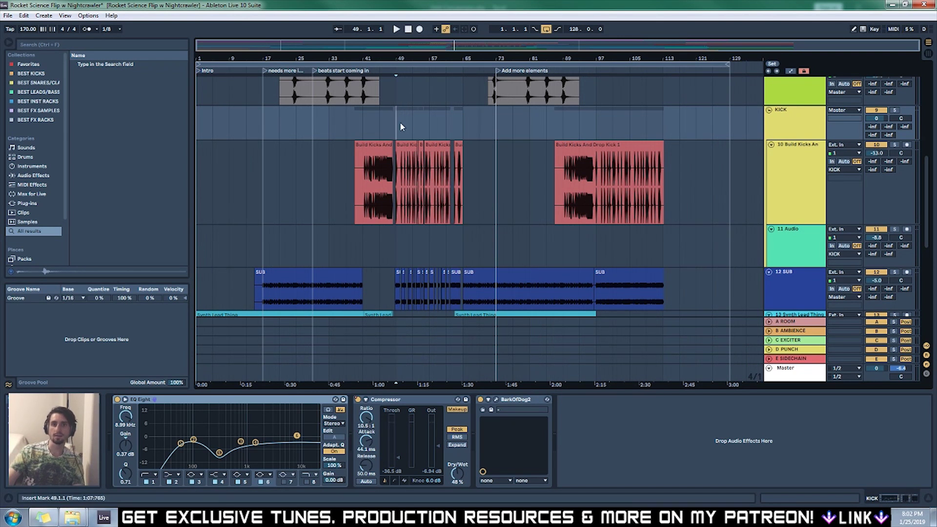
left_click_drag(400, 122, 463, 119)
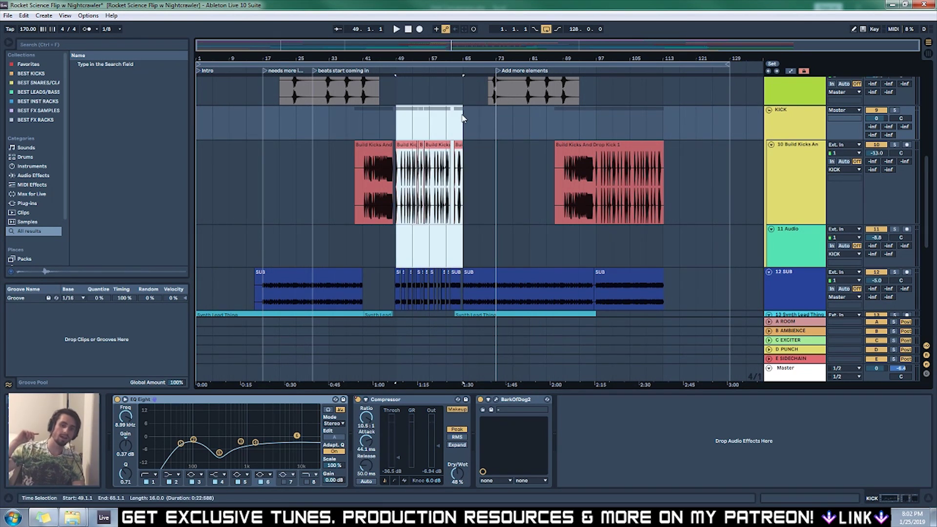